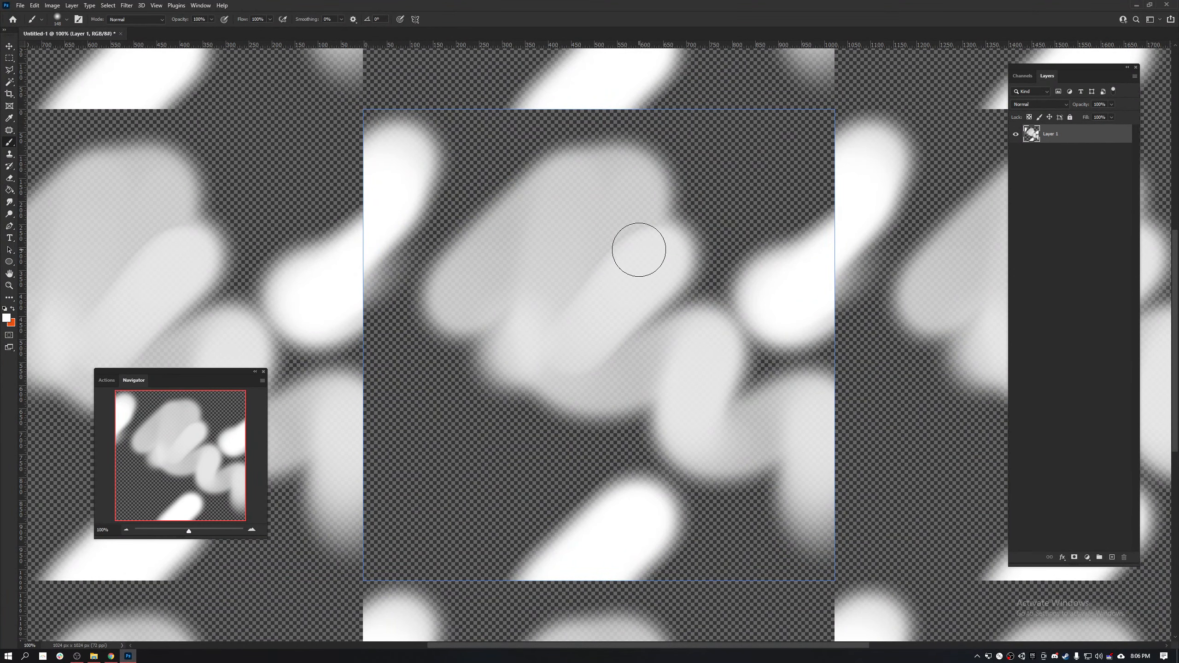
# - Paint soft white brush strokes across the tile's edges and corners and check how the pattern repeats
pyautogui.moveTo(371, 452)
pyautogui.mouseDown()
pyautogui.moveTo(356, 440)
pyautogui.moveTo(374, 447)
pyautogui.moveTo(334, 500)
pyautogui.moveTo(332, 543)
pyautogui.mouseUp()
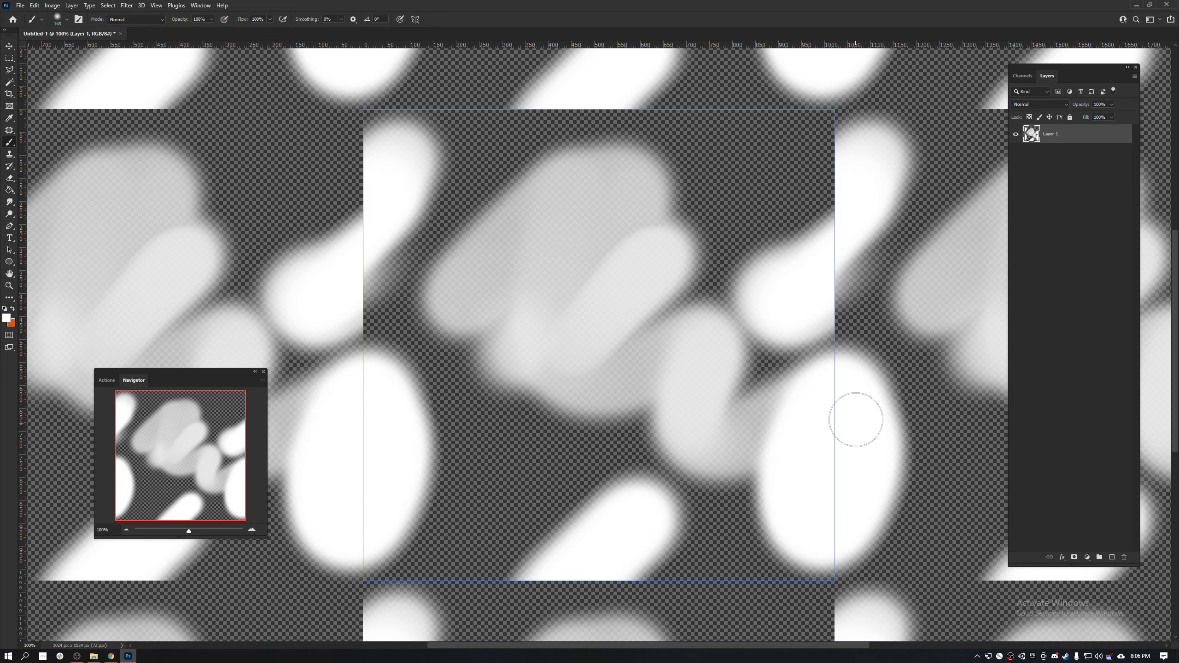
pyautogui.moveTo(821, 416)
pyautogui.mouseDown()
pyautogui.moveTo(788, 388)
pyautogui.moveTo(858, 107)
pyautogui.moveTo(753, 85)
pyautogui.moveTo(615, 145)
pyautogui.moveTo(505, 165)
pyautogui.moveTo(414, 139)
pyautogui.moveTo(375, 106)
pyautogui.moveTo(544, 184)
pyautogui.mouseUp()
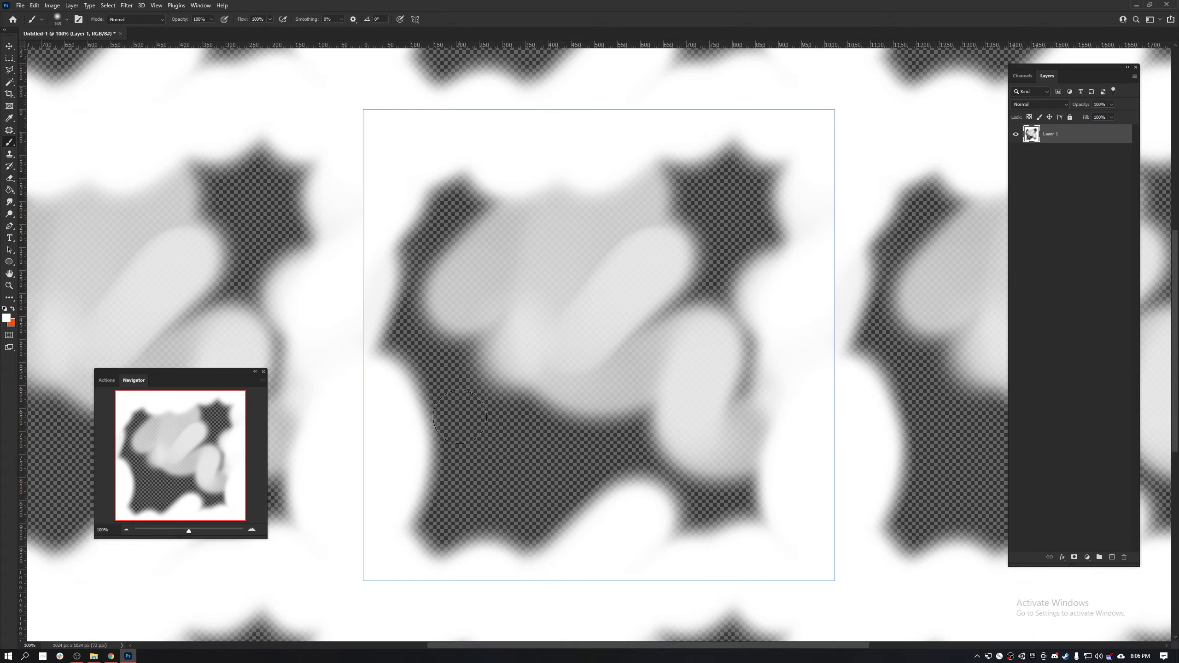
pyautogui.hotkey('ctrl', '-')
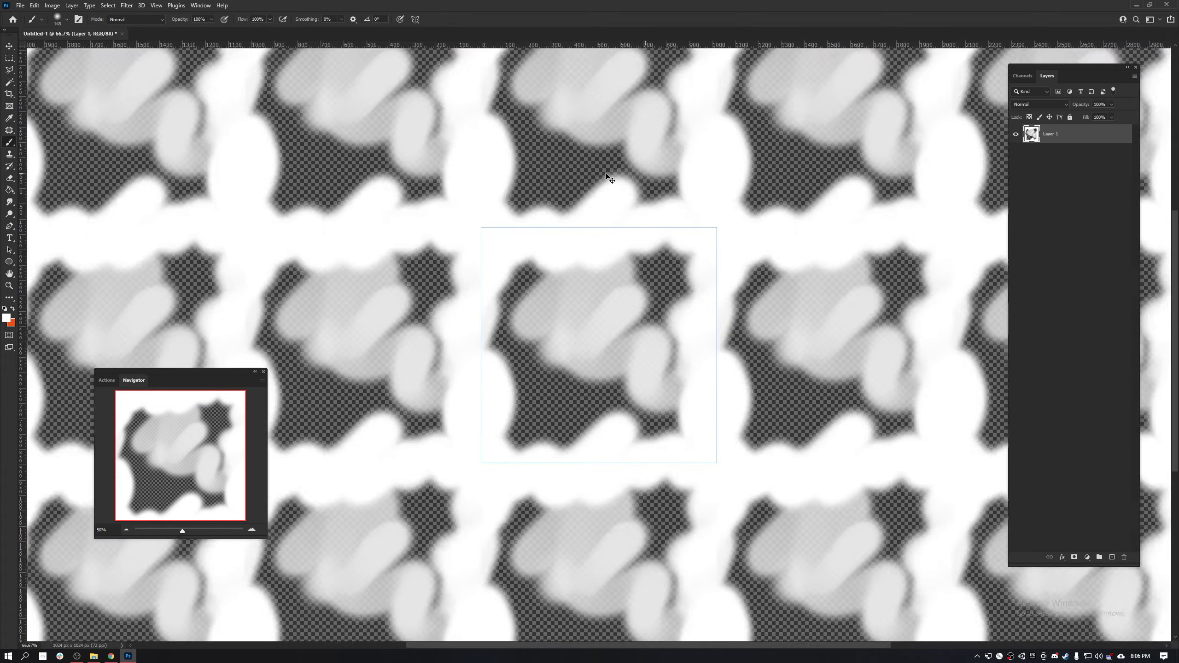
pyautogui.hotkey('ctrl', '-')
pyautogui.hotkey('ctrl', '-')
pyautogui.hotkey('ctrl', '-')
pyautogui.hotkey('ctrl', '-')
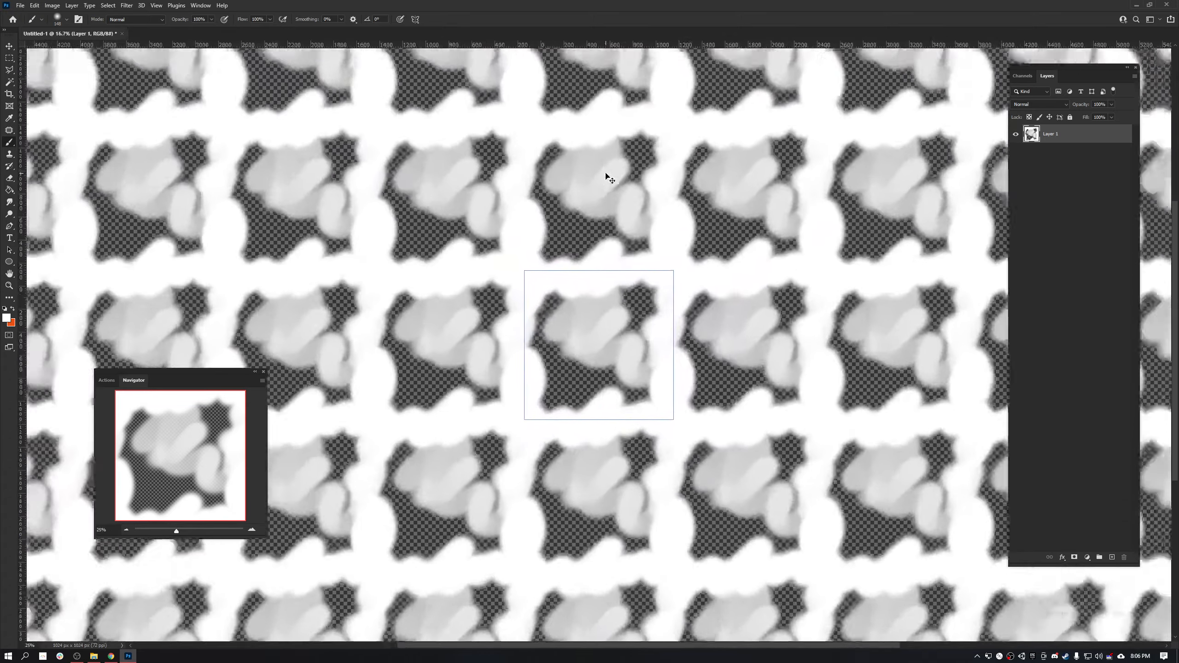
pyautogui.hotkey('ctrl', '+')
pyautogui.hotkey('ctrl', '+')
pyautogui.hotkey('ctrl', '-')
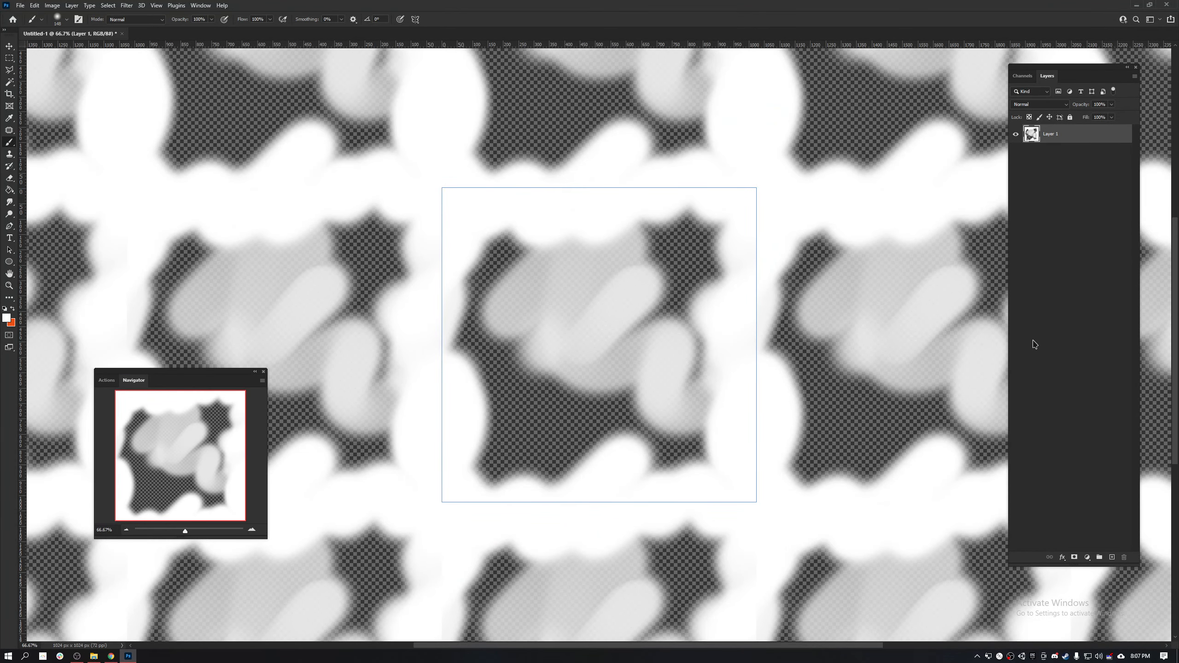
# - Add a new empty layer and delete the painted Layer 1
pyautogui.click(1113, 559)
pyautogui.click(1067, 158)
pyautogui.press('Delete')
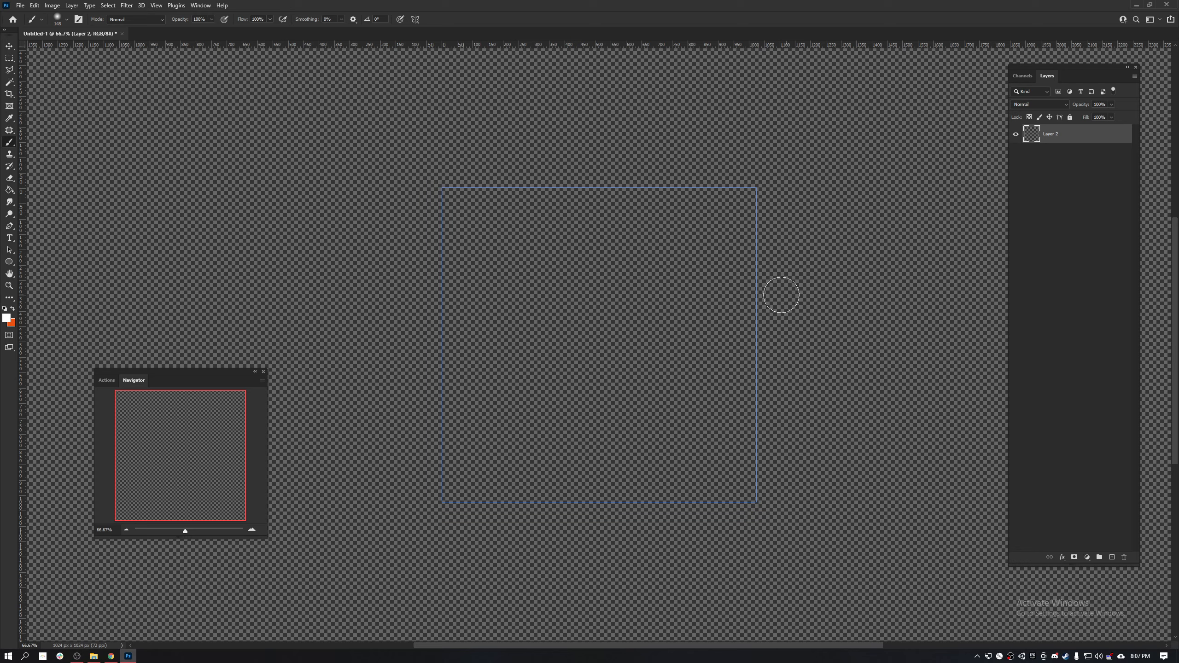
# - Find the Clouds render filter and apply it to the empty layer, accepting the Pattern Preview notice
pyautogui.hotkey('ctrl', 'f')
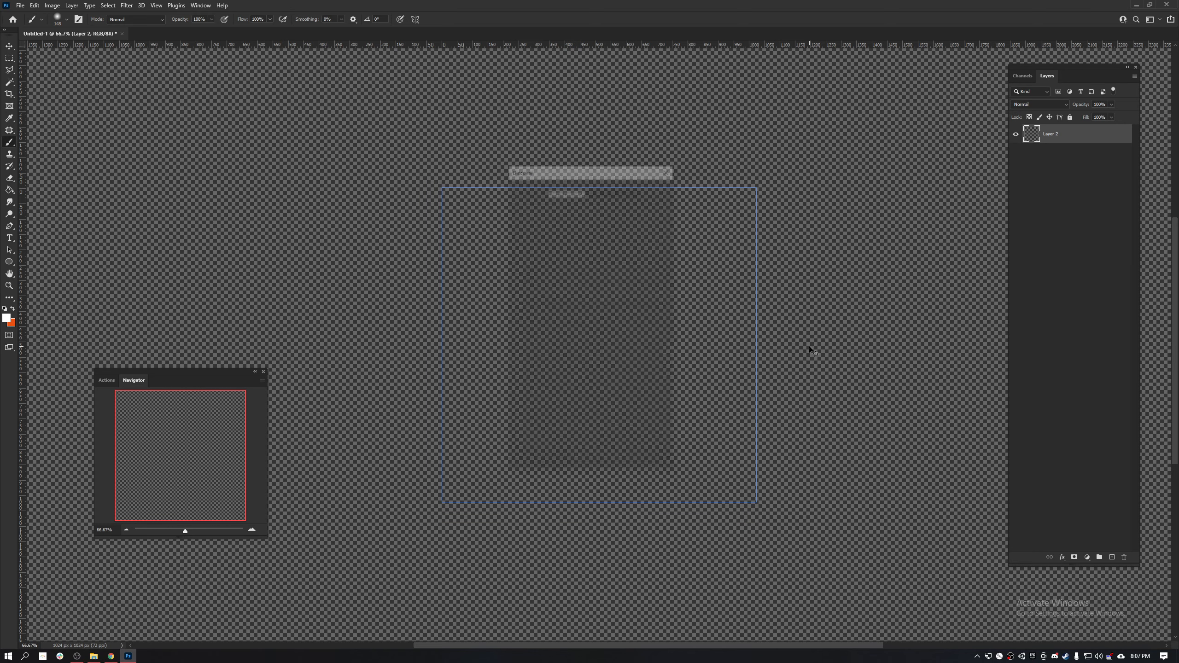
pyautogui.click(627, 310)
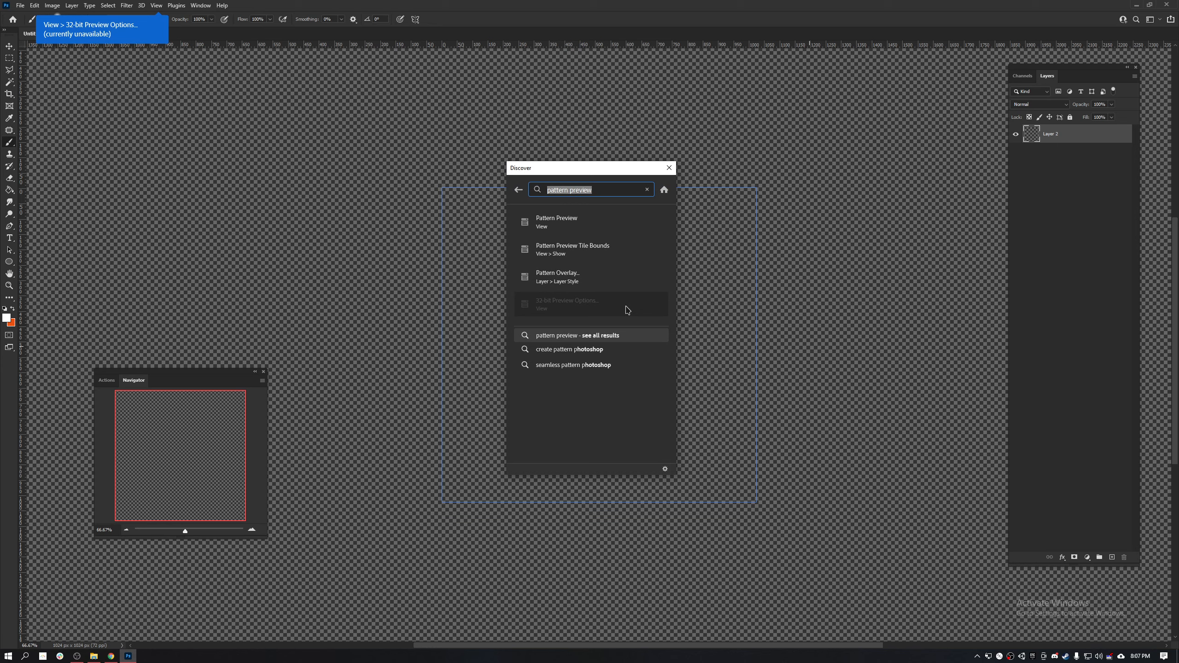
pyautogui.press('BackSpace')
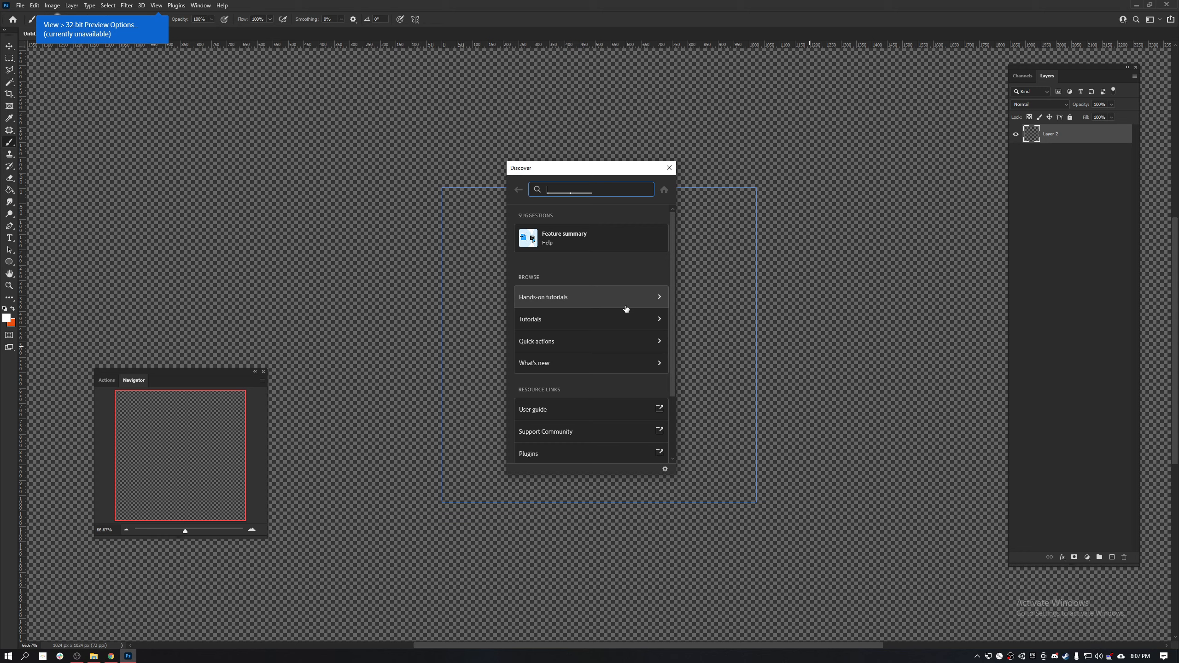
pyautogui.write('noise')
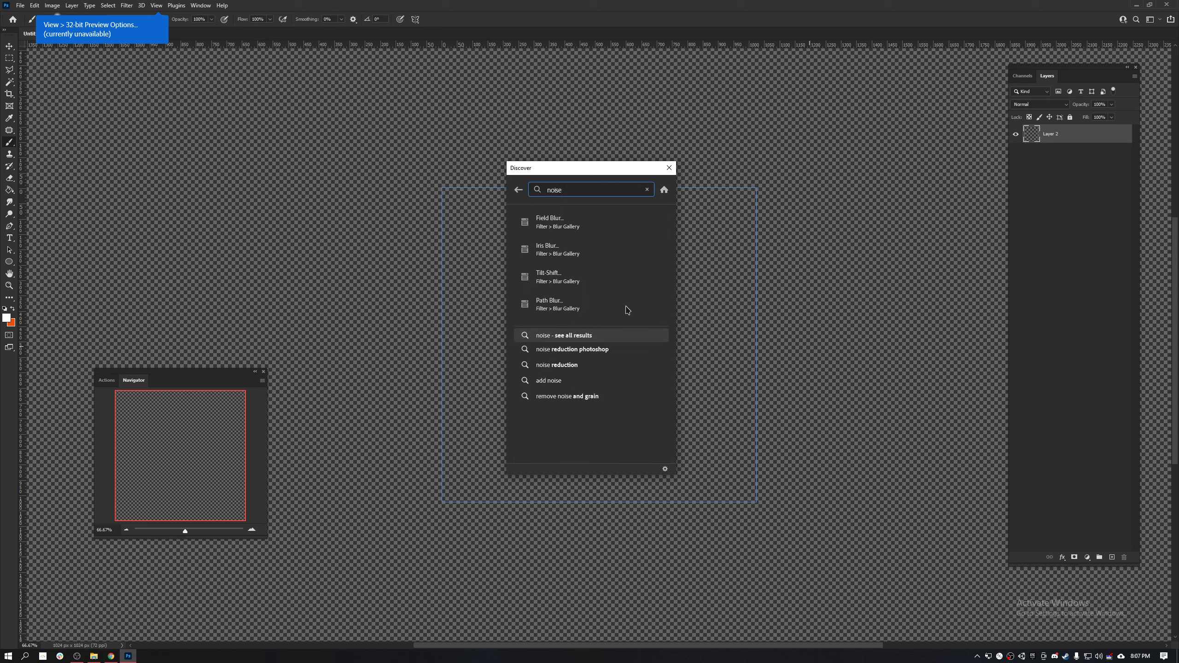
pyautogui.hotkey('ctrl', 'a')
pyautogui.write('cloud')
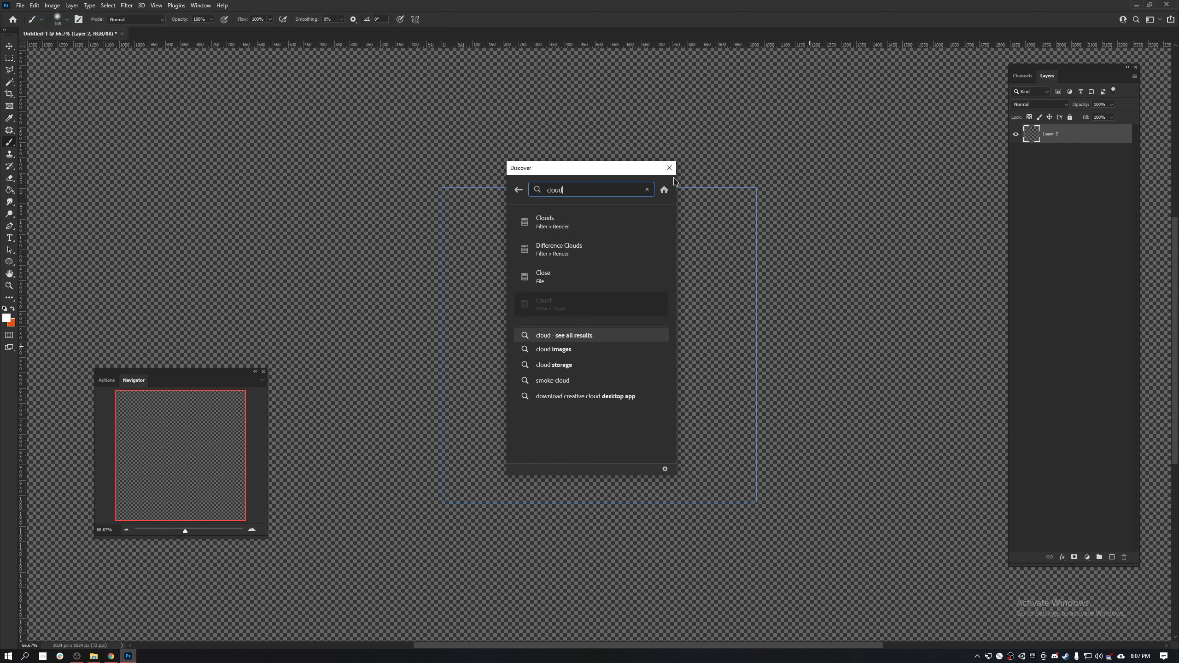
pyautogui.click(556, 222)
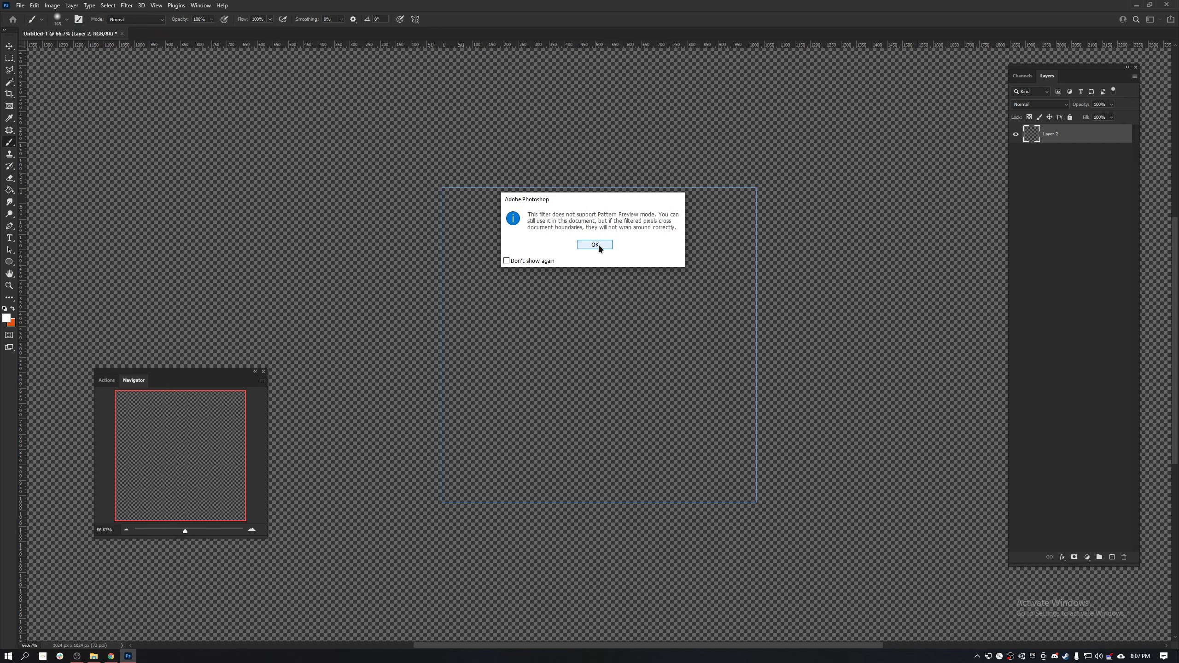
pyautogui.click(598, 244)
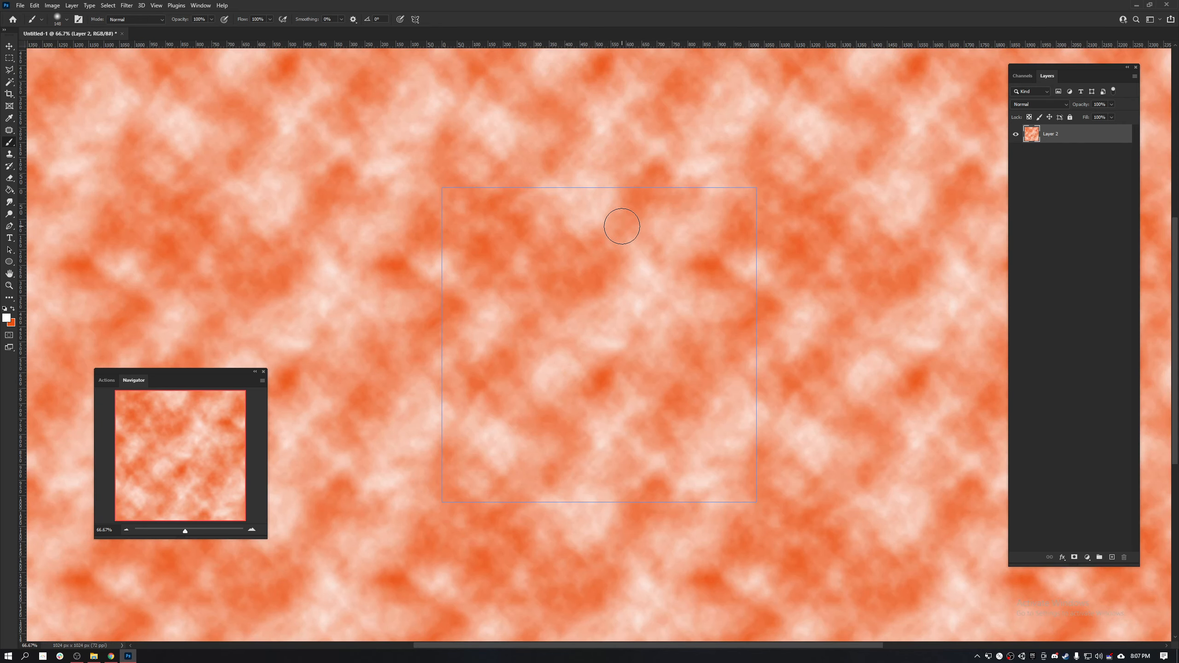
# - Examine the tiled cloud pattern and compare its Red, Green and Blue channels
pyautogui.hotkey('ctrl', '-')
pyautogui.hotkey('ctrl', '-')
pyautogui.hotkey('ctrl', '+')
pyautogui.hotkey('ctrl', '+')
pyautogui.click(1023, 76)
pyautogui.click(1074, 113)
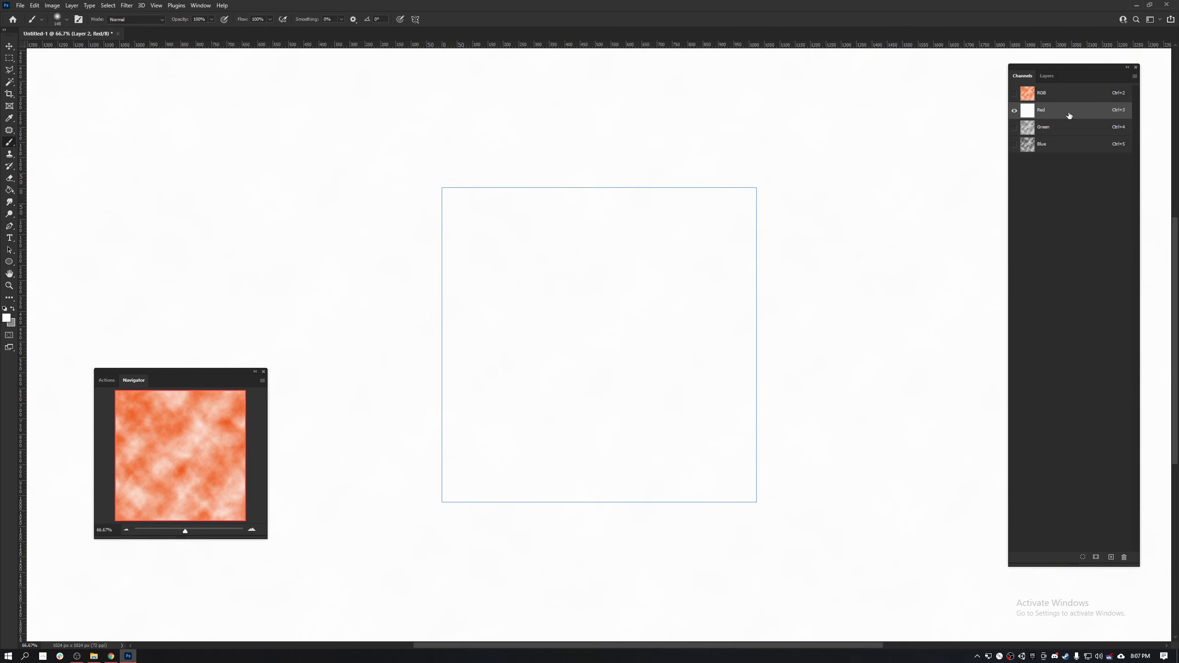
pyautogui.click(1050, 130)
pyautogui.click(1059, 144)
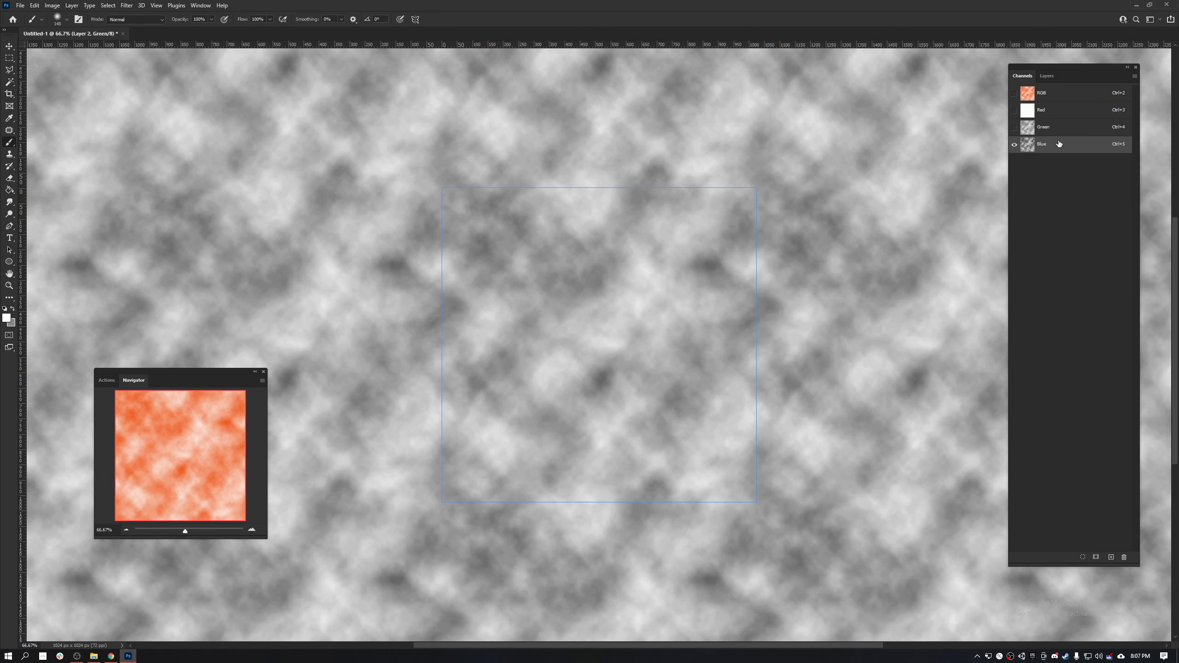
pyautogui.click(1059, 132)
# - Copy the whole Blue channel into a new layer and delete the orange cloud layer
pyautogui.click(1062, 146)
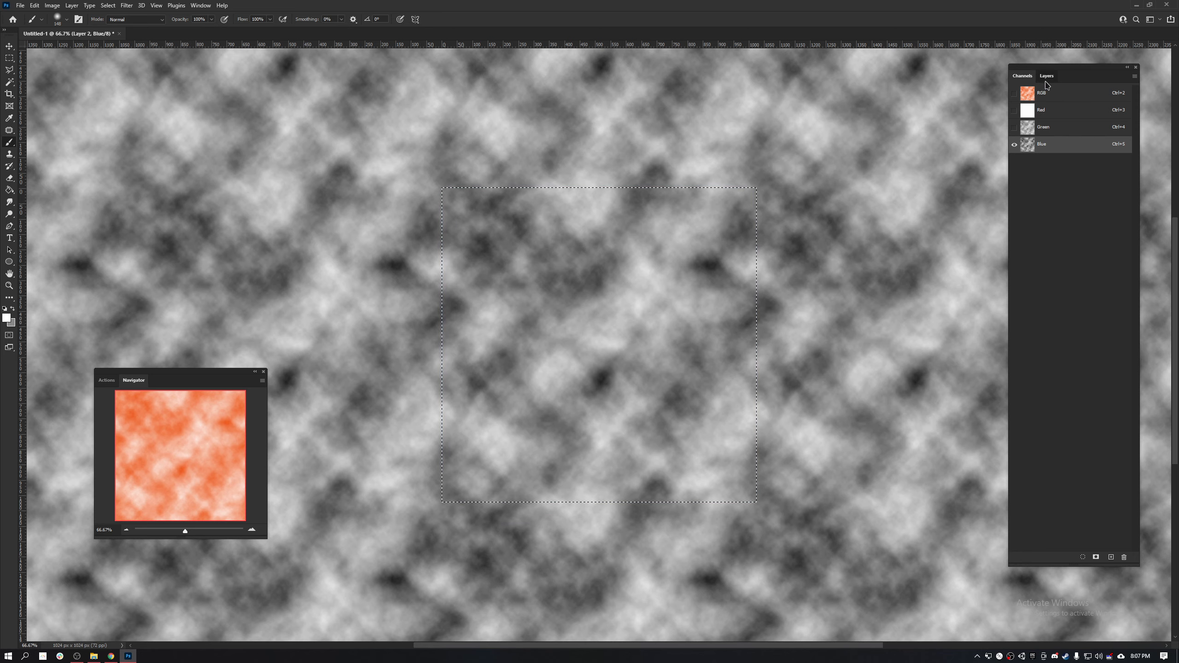
pyautogui.click(1047, 75)
pyautogui.hotkey('ctrl', 'c')
pyautogui.hotkey('ctrl', 'v')
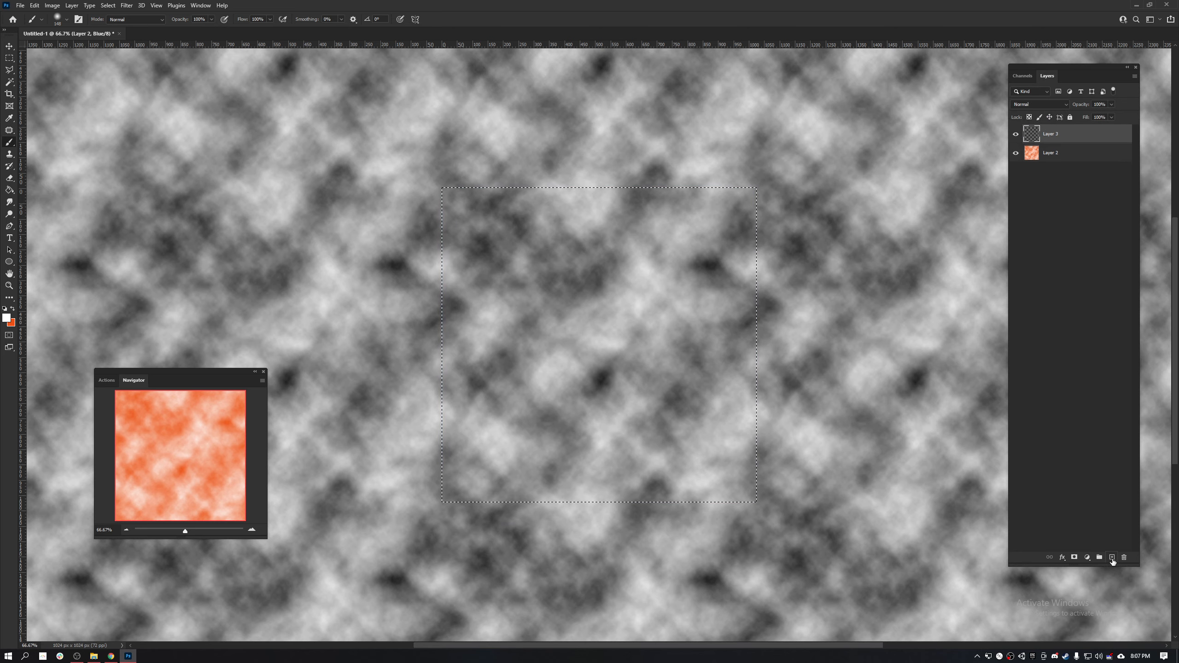
pyautogui.click(1054, 154)
pyautogui.press('Delete')
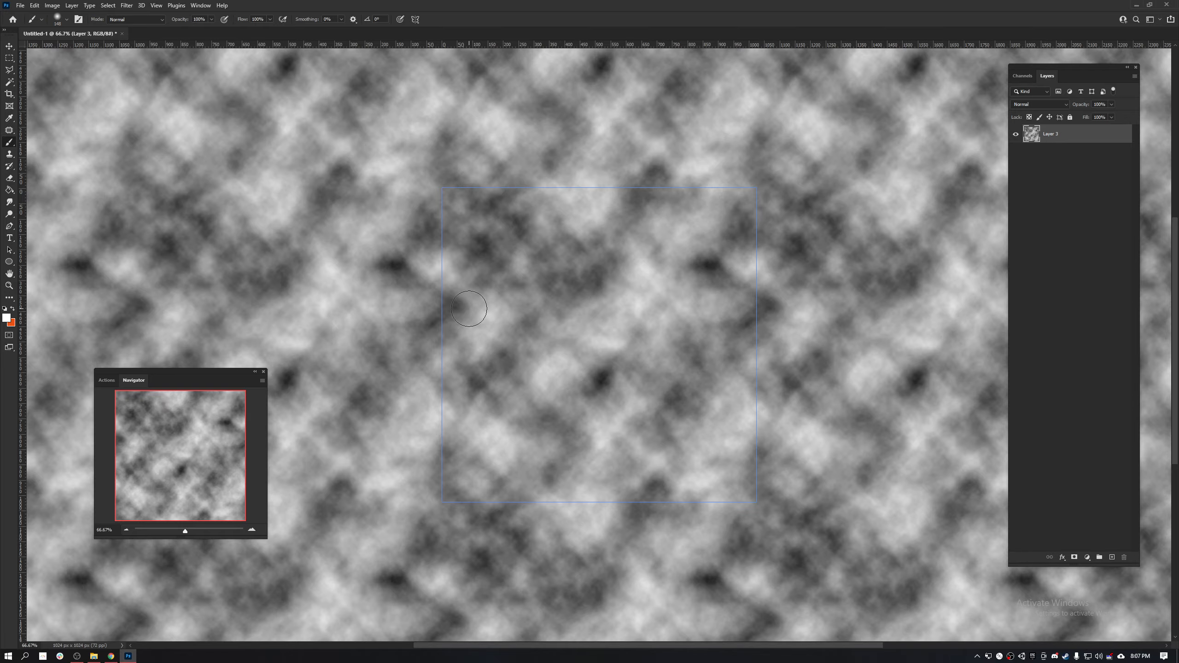
# - Examine how the grayscale cloud texture repeats at several zoom levels, checking for seams and visible repetition
pyautogui.hotkey('ctrl', '-')
pyautogui.hotkey('ctrl', '-')
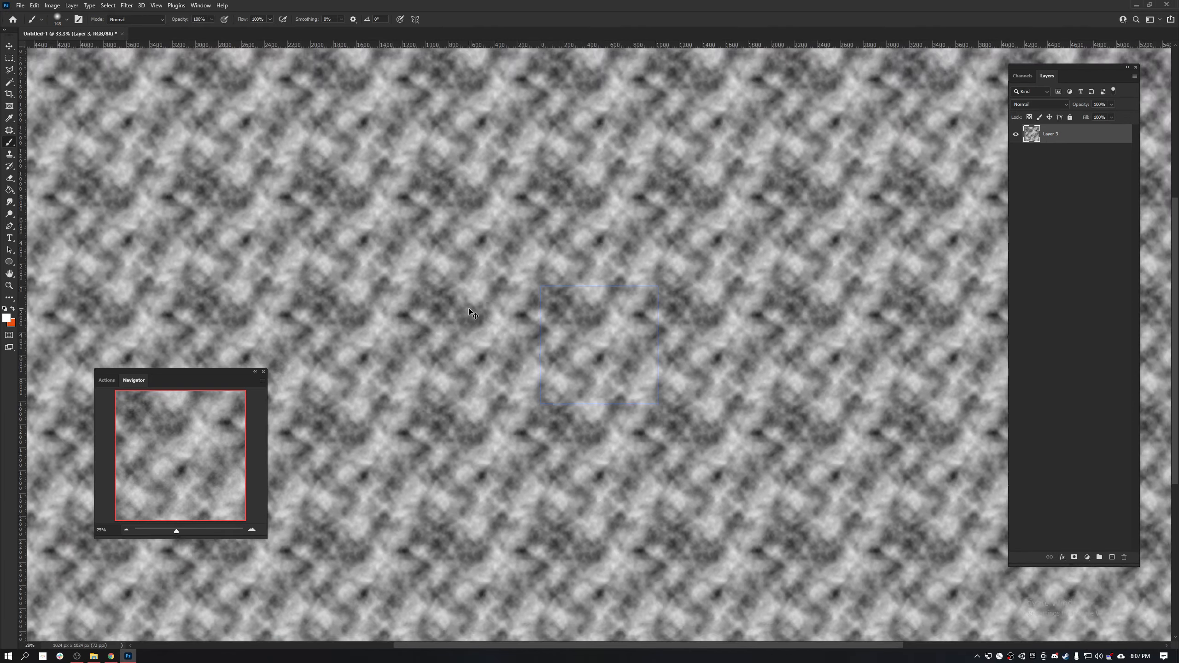
pyautogui.hotkey('ctrl', '+')
pyautogui.hotkey('ctrl', '+')
pyautogui.hotkey('ctrl', '+')
pyautogui.hotkey('ctrl', '-')
pyautogui.hotkey('ctrl', '-')
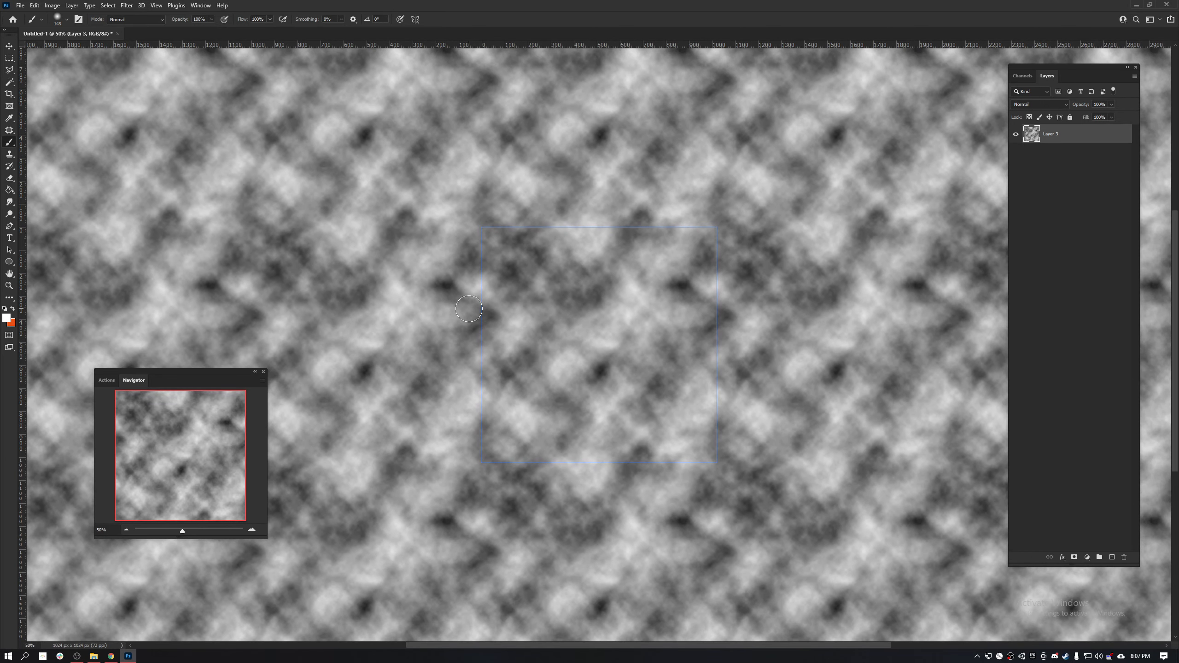
# - Duplicate the grayscale cloud layer and close the command search
pyautogui.hotkey('ctrl', 'f')
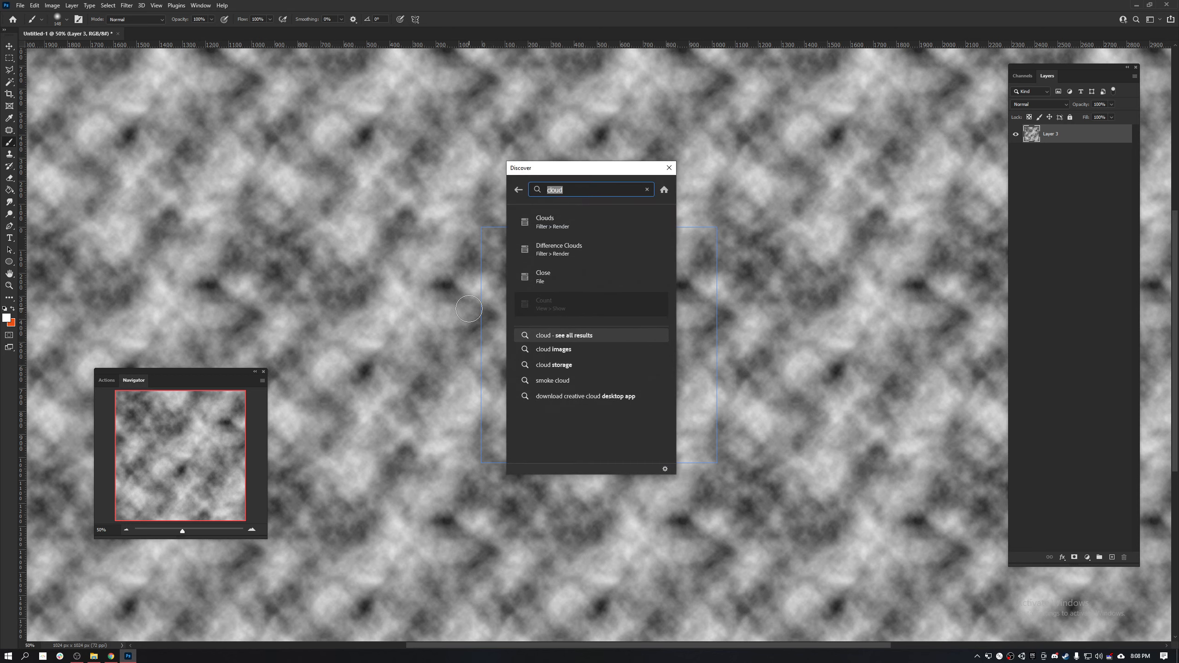
pyautogui.write('minimum')
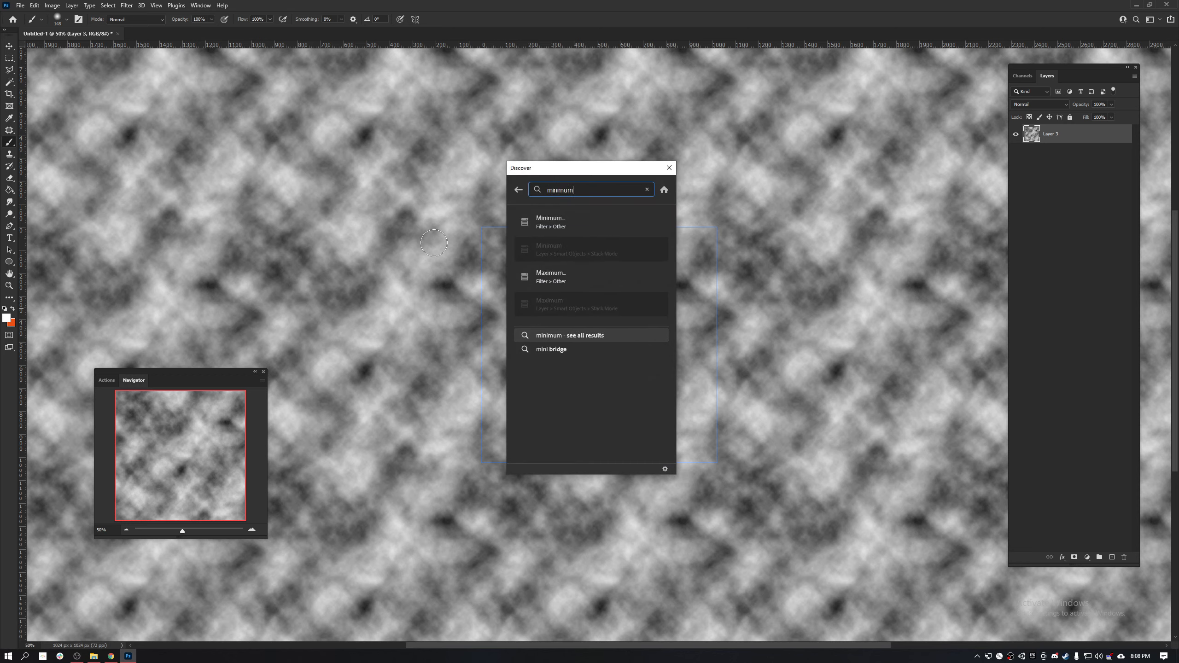
pyautogui.click(551, 222)
pyautogui.hotkey('ctrl', 'j')
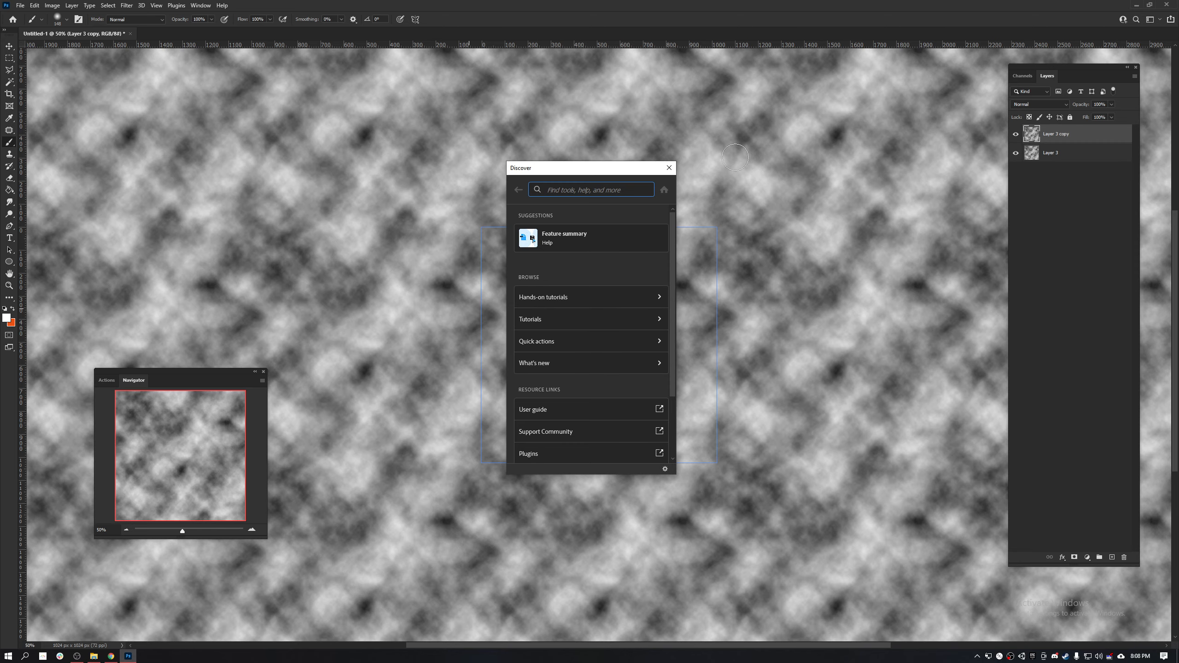
pyautogui.click(669, 168)
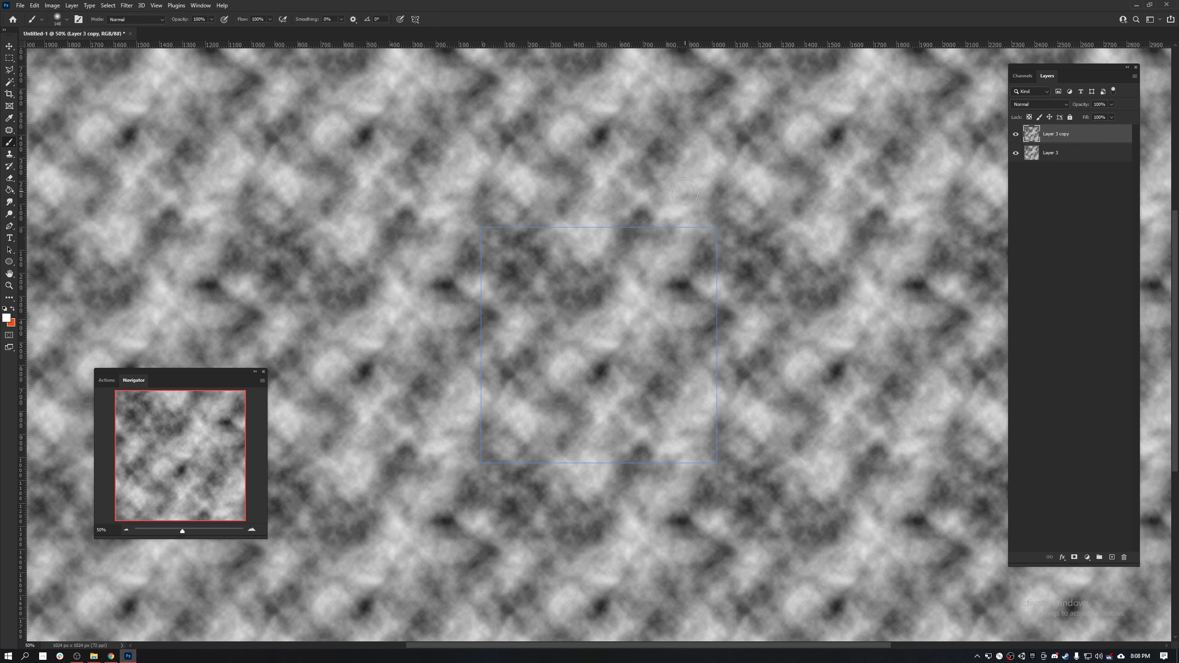
# - Open the Minimum filter for the duplicated cloud layer and move its dialog clear of the pattern tile
pyautogui.hotkey('ctrl', 'f')
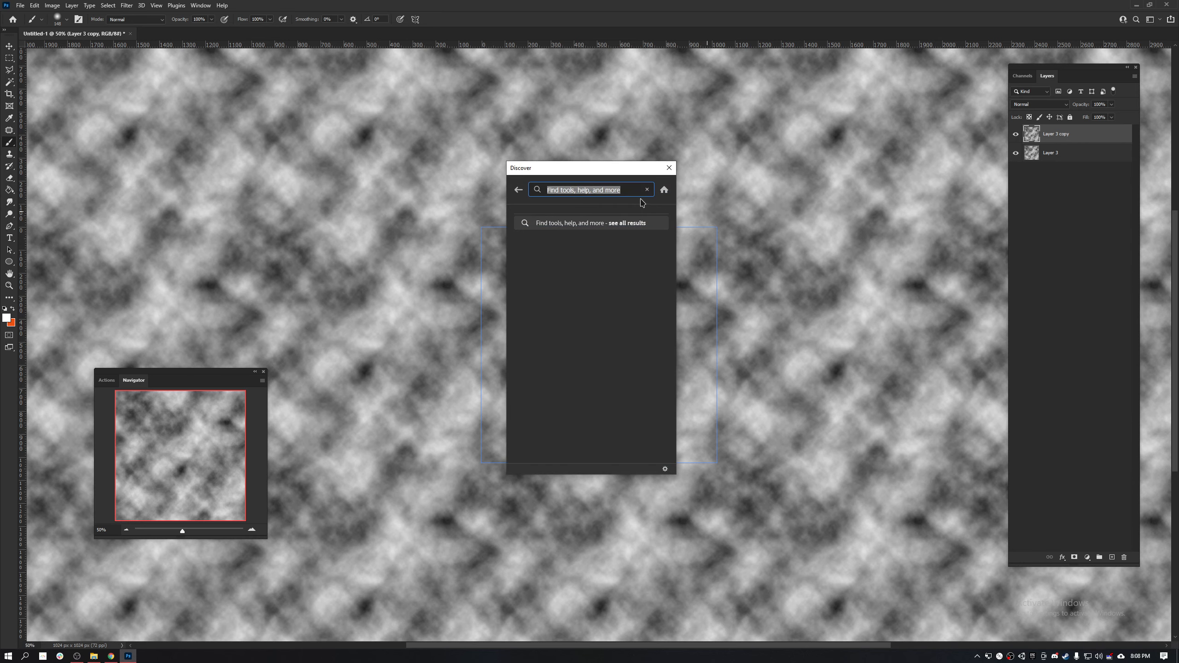
pyautogui.write('mini')
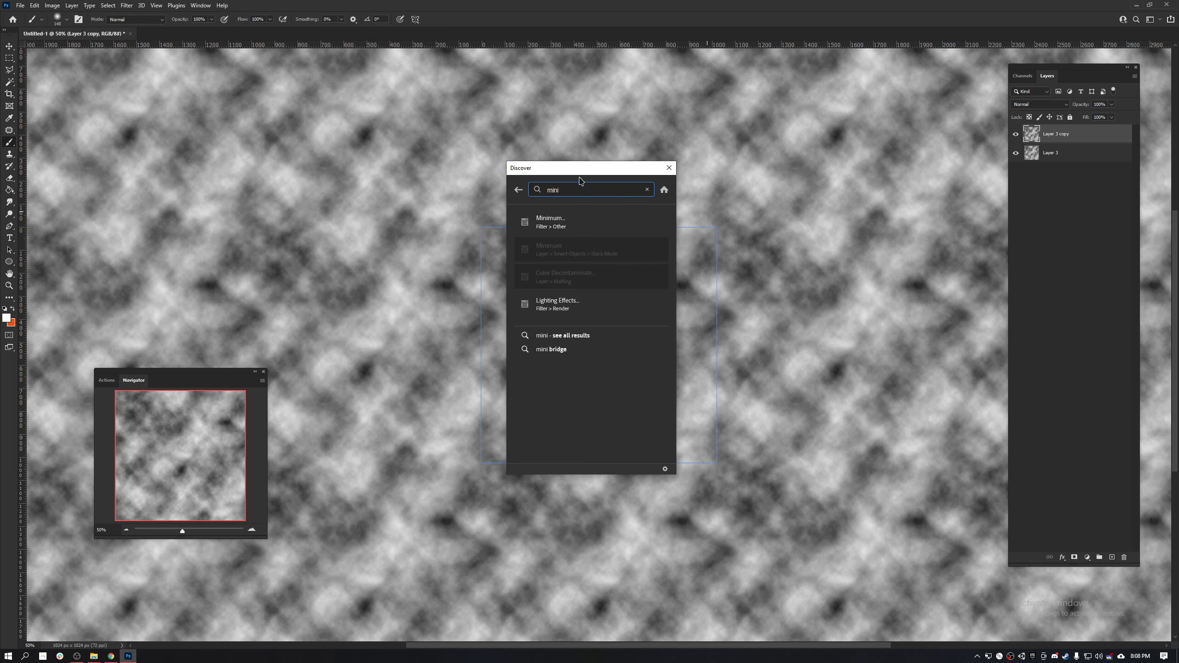
pyautogui.click(574, 221)
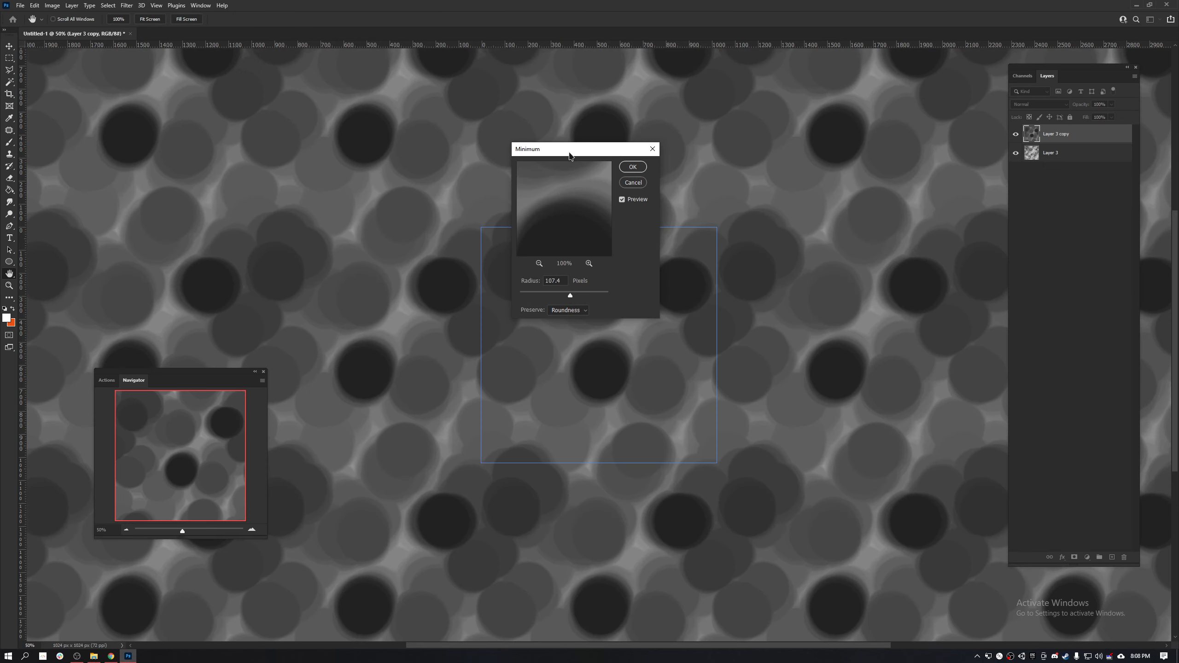
pyautogui.moveTo(571, 155); pyautogui.dragTo(779, 141)
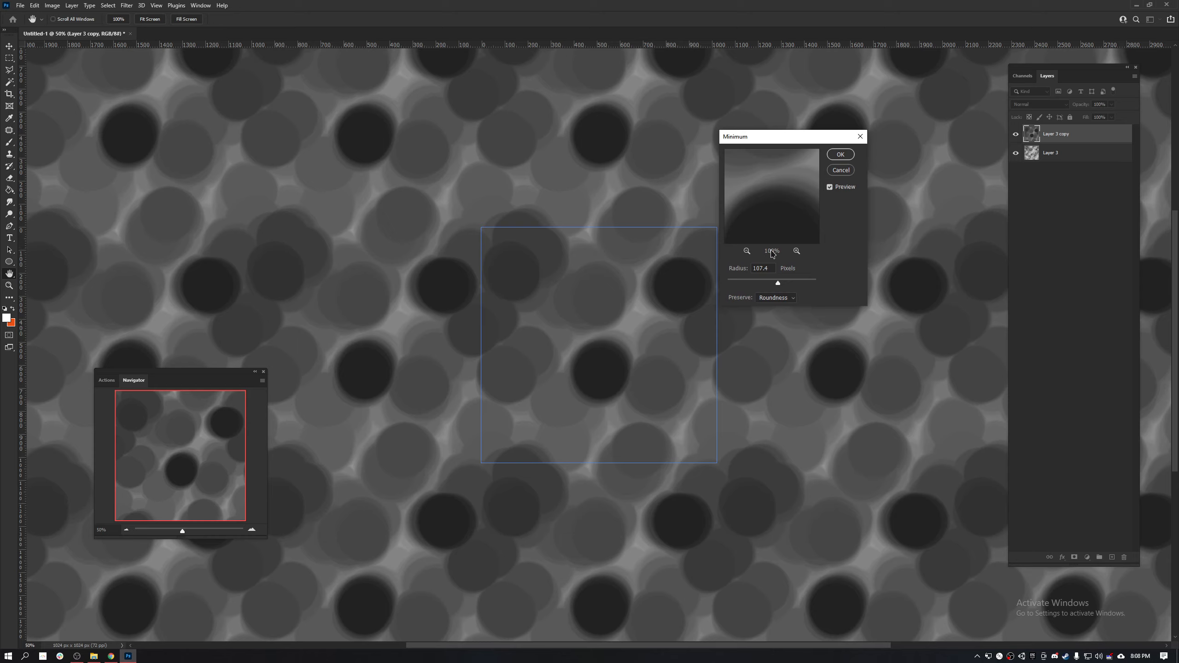
# - Try low, medium and very large radii for the Minimum filter on the duplicated cloud layer with Roundness preserved
pyautogui.click(752, 279)
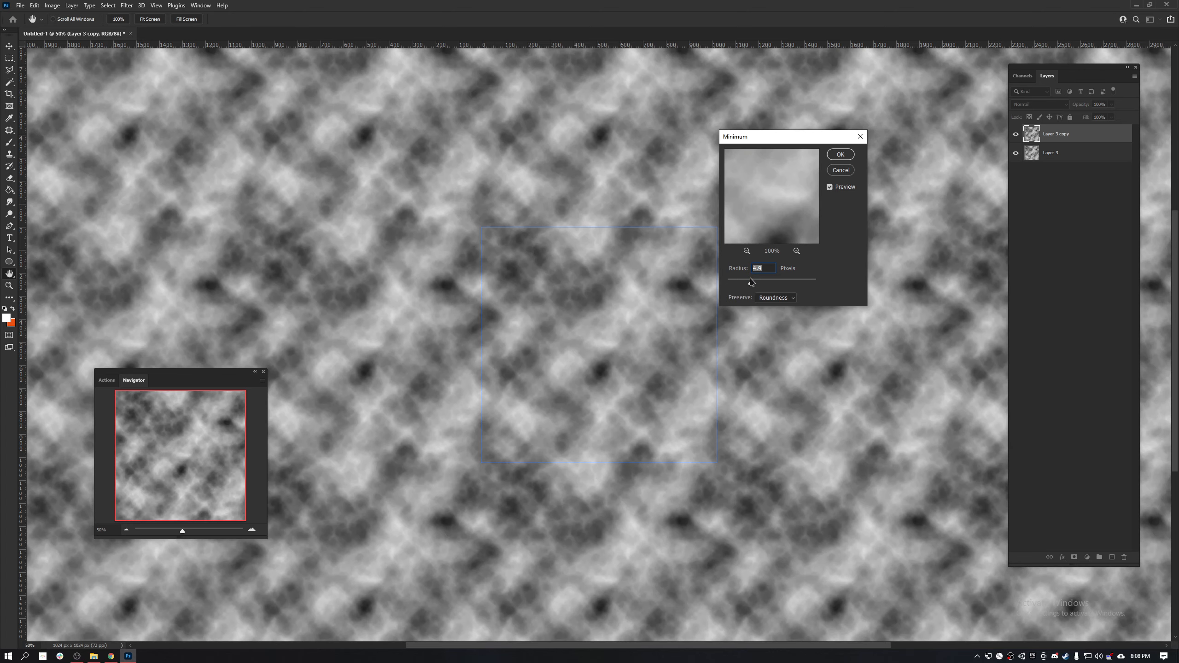
pyautogui.moveTo(750, 280); pyautogui.dragTo(761, 278)
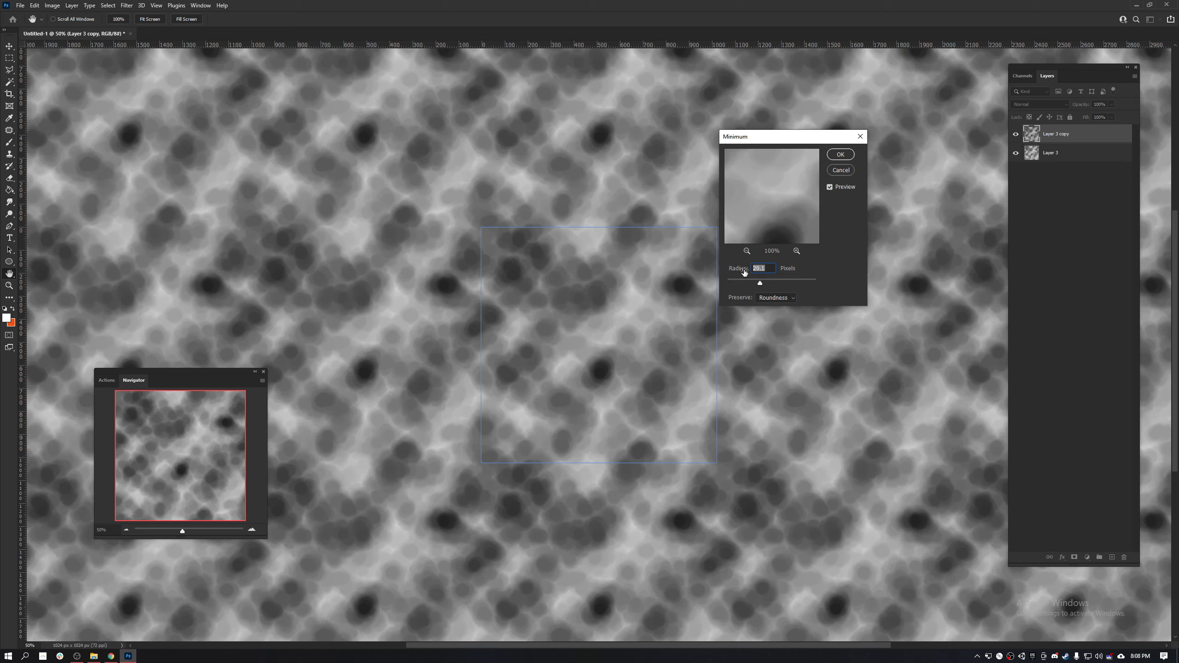
pyautogui.moveTo(760, 286); pyautogui.dragTo(804, 282)
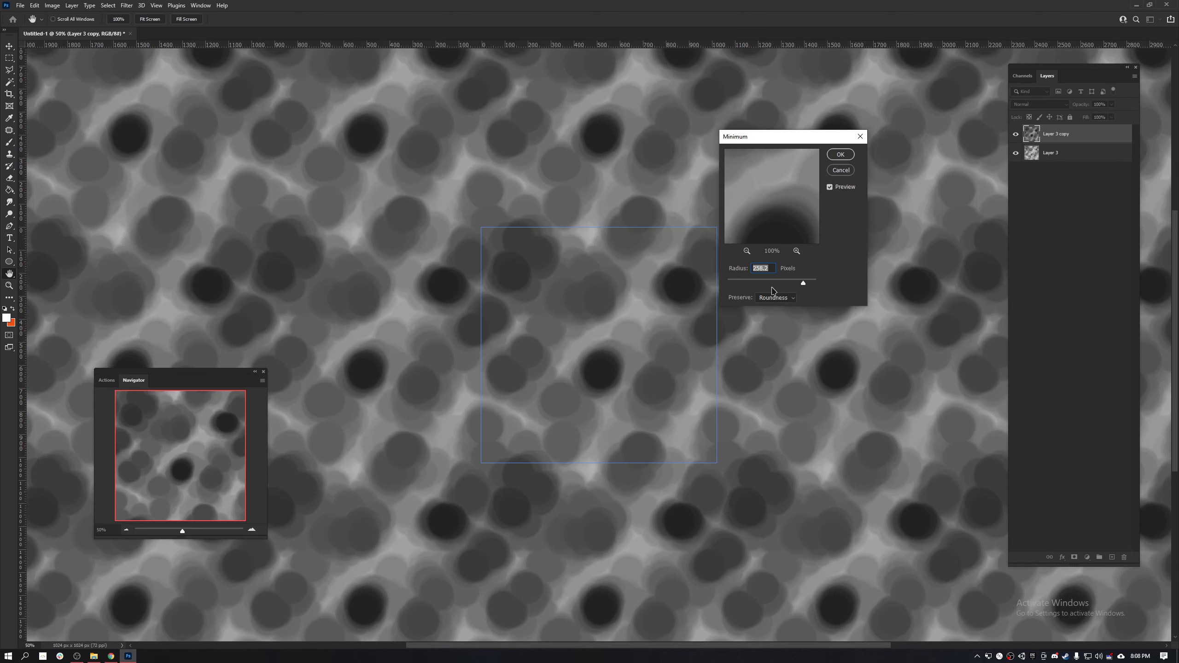
pyautogui.click(743, 283)
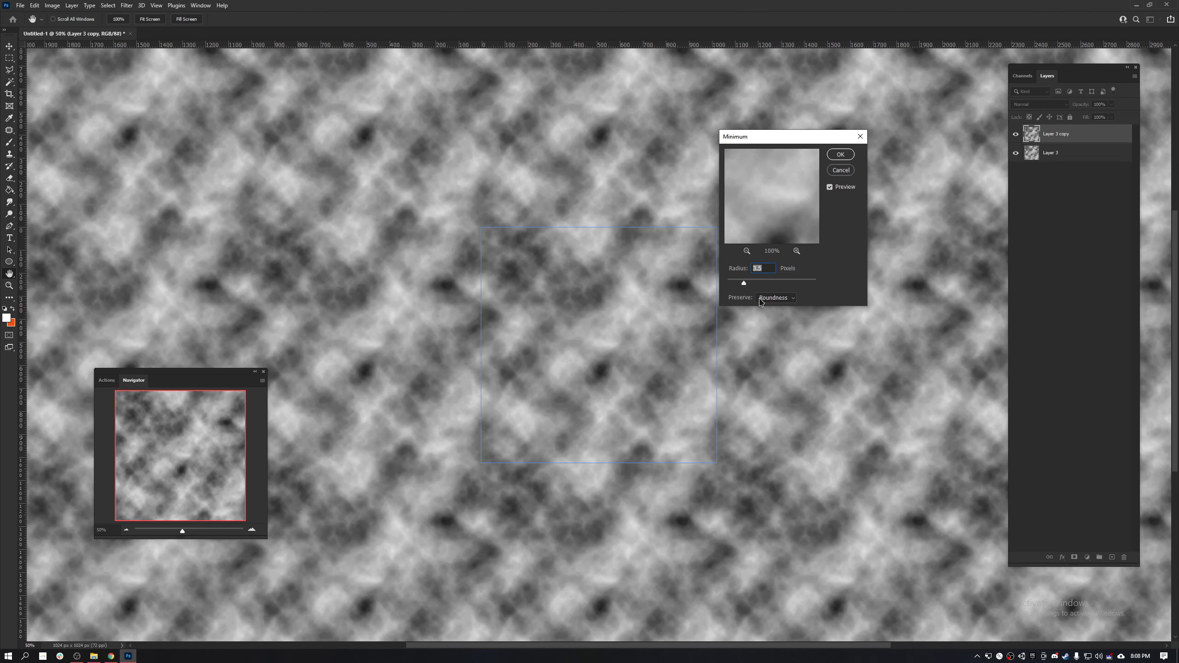
# - Try the Minimum filter at a radius of about 18.5 pixels with Preserve set to Squareness and inspect the cell shapes
pyautogui.click(774, 297)
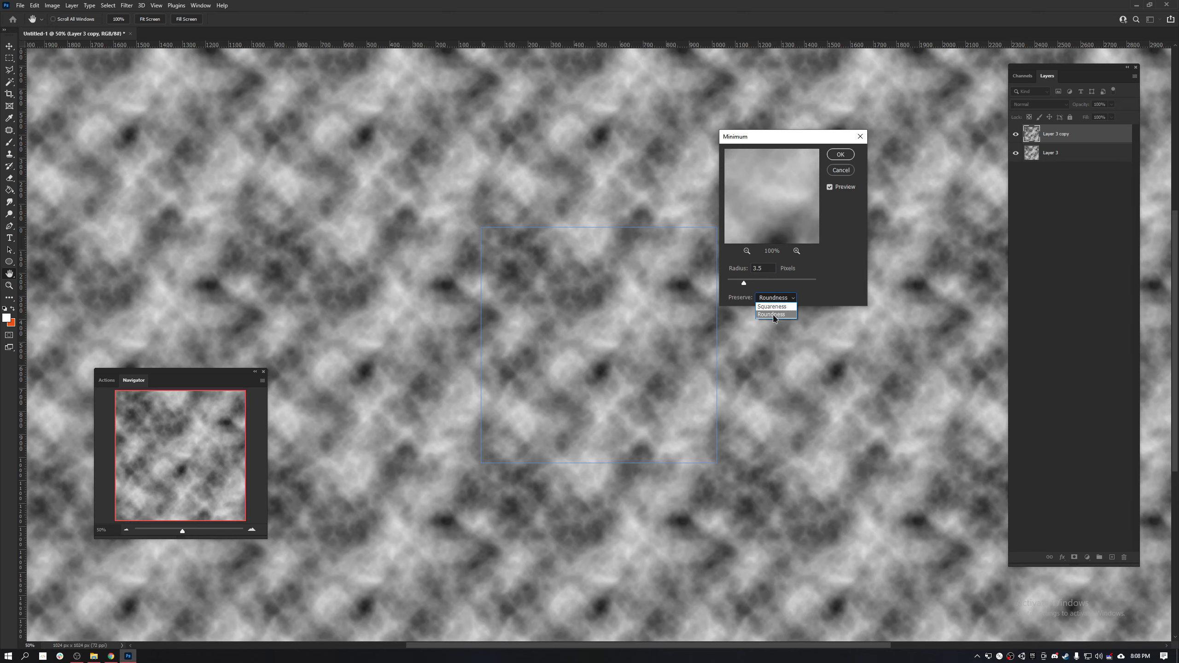
pyautogui.click(759, 283)
pyautogui.click(759, 281)
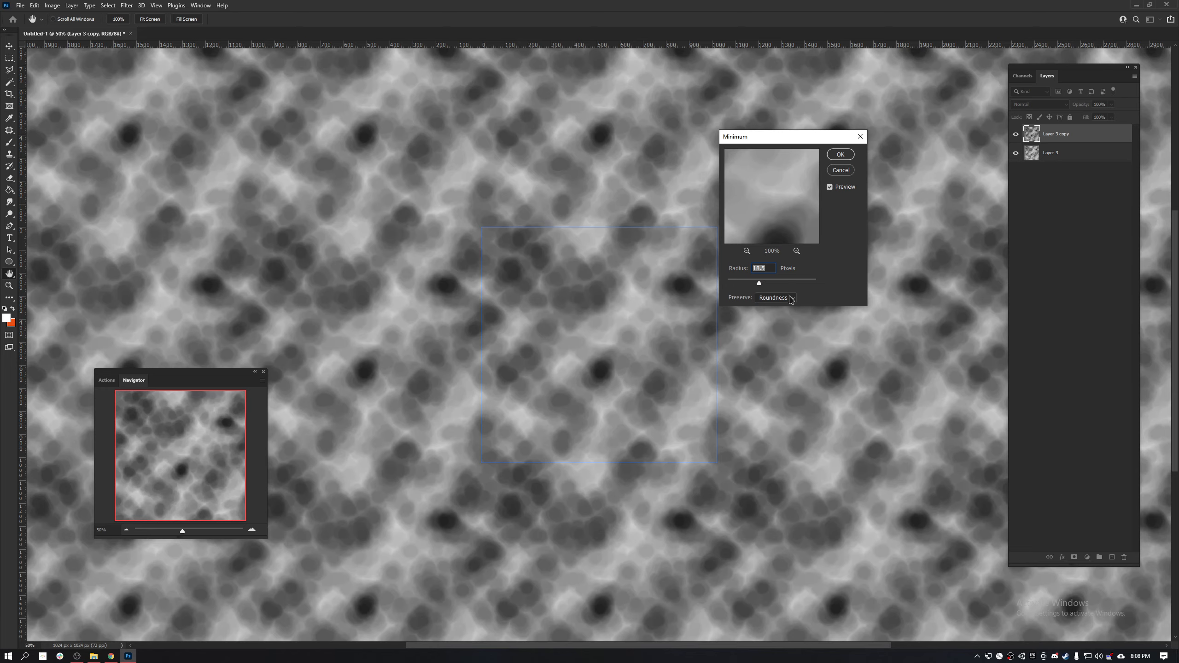
pyautogui.click(759, 298)
pyautogui.click(770, 307)
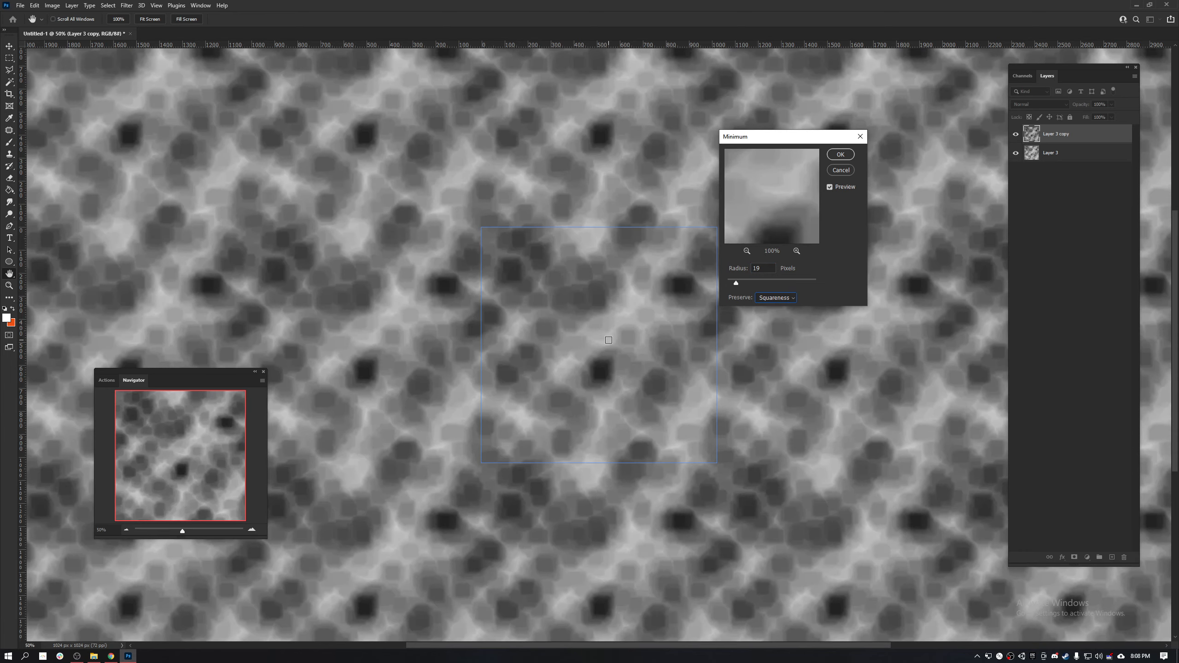
pyautogui.scroll(3, 607, 322)
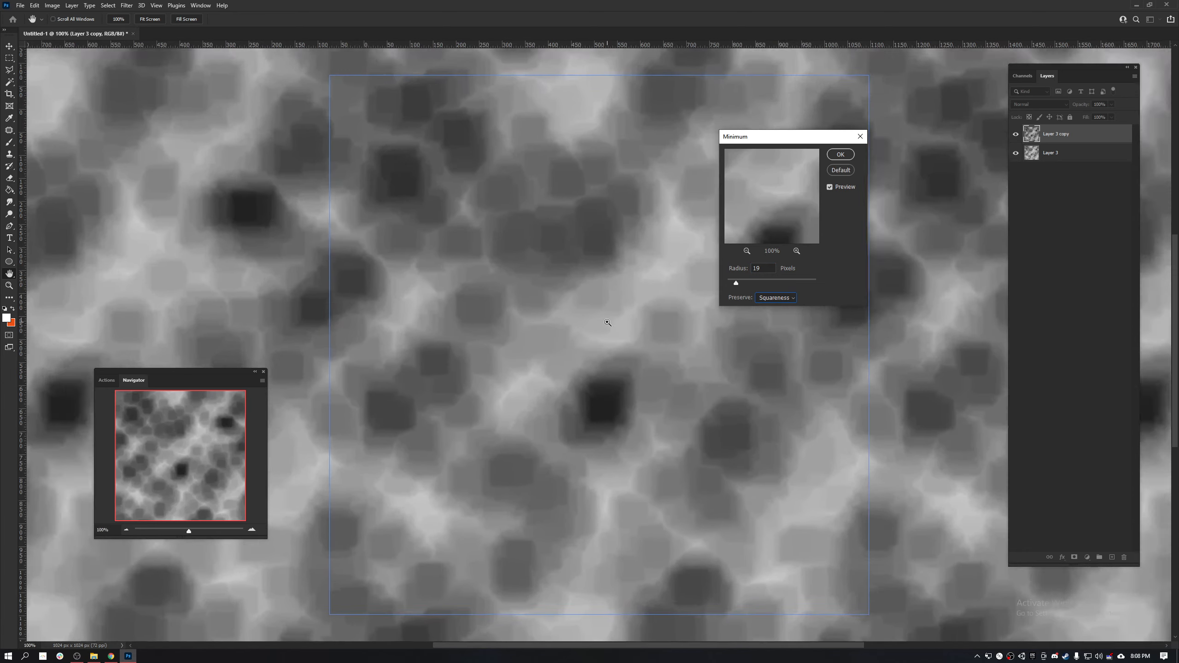
pyautogui.scroll(-1, 607, 323)
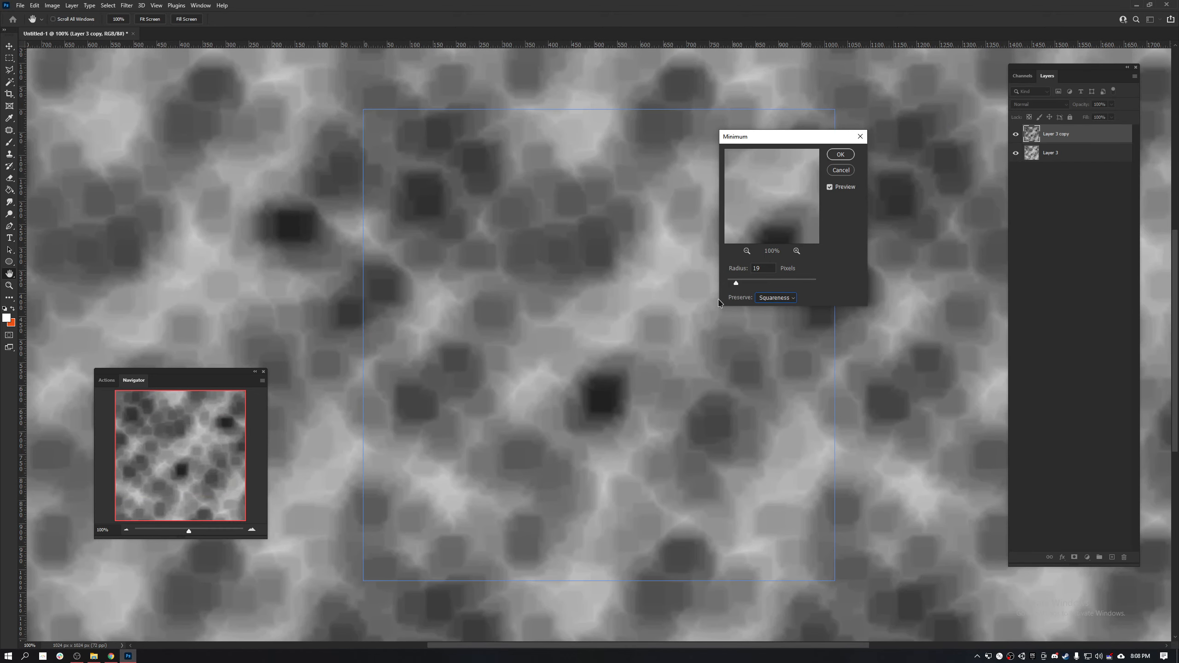
# - Set the Minimum filter's Preserve option to Roundness, enlarge its radius moderately and apply the filter to the duplicated layer
pyautogui.click(774, 297)
pyautogui.click(770, 312)
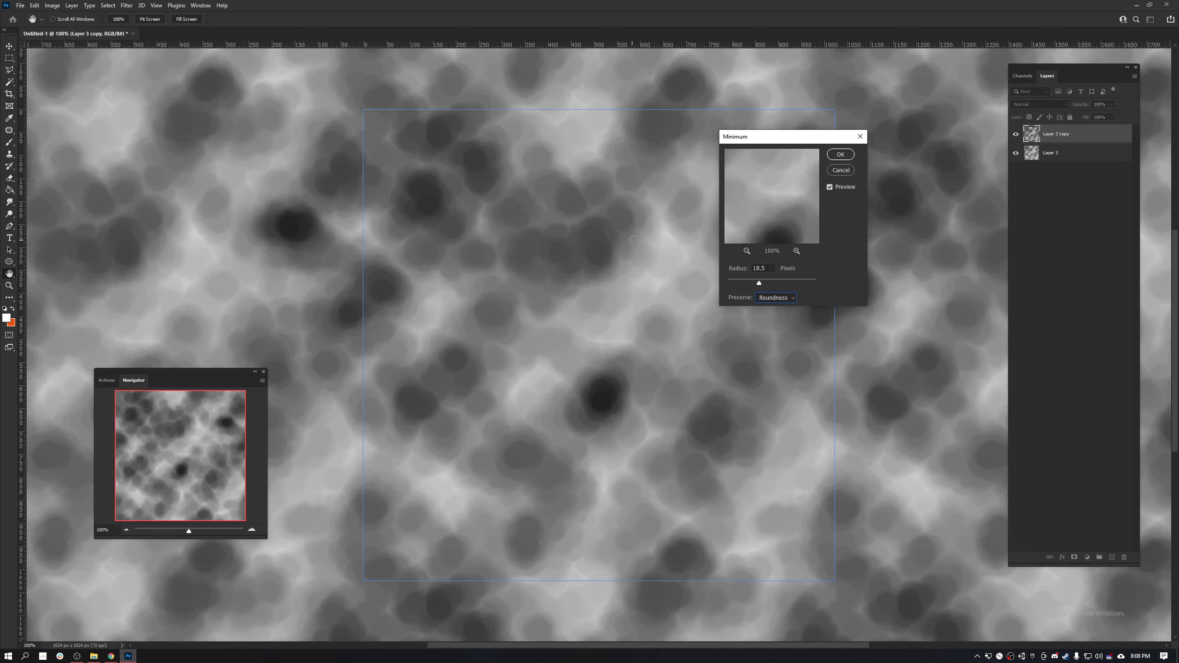
pyautogui.click(777, 285)
pyautogui.moveTo(777, 284); pyautogui.dragTo(754, 290)
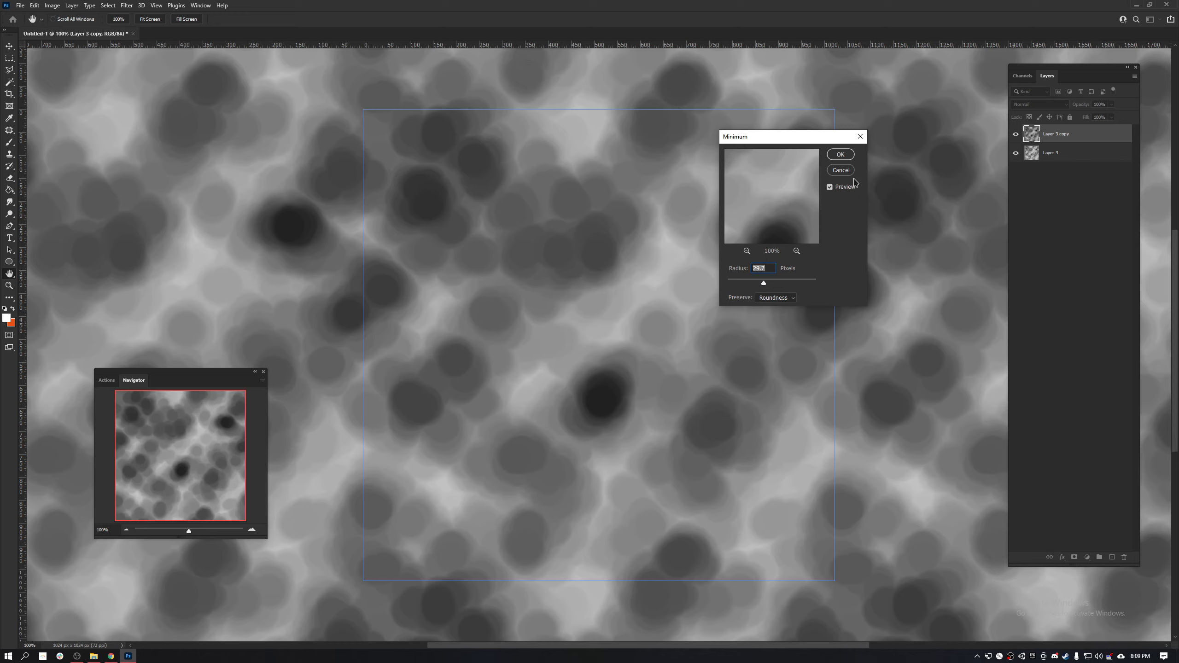
pyautogui.click(840, 155)
pyautogui.press('b')
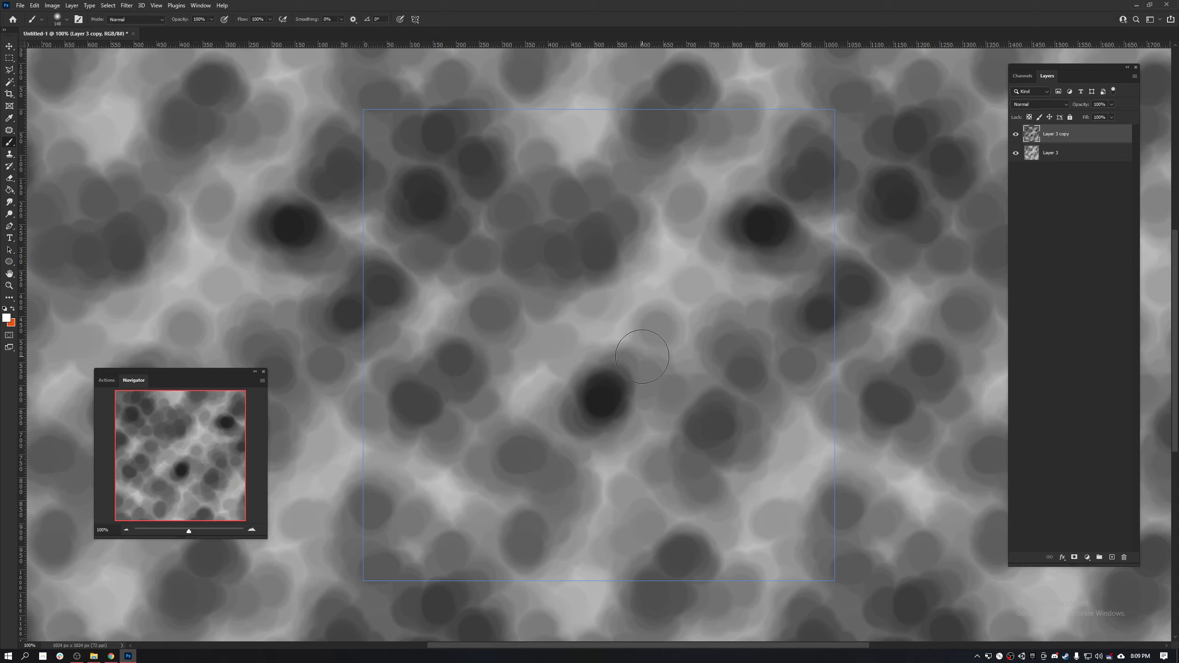
# - Move the original cloud layer above the filtered copy and apply the Maximum filter to it with a moderate radius and Roundness preserved
pyautogui.moveTo(1063, 155); pyautogui.dragTo(1054, 130)
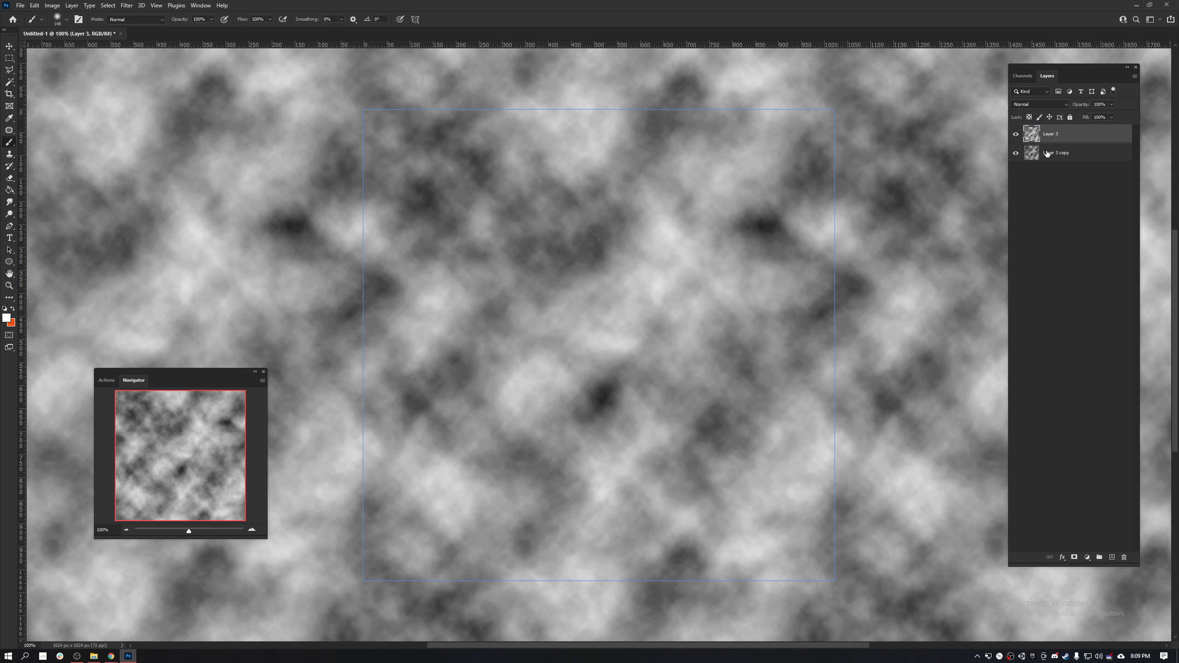
pyautogui.hotkey('ctrl', 'f')
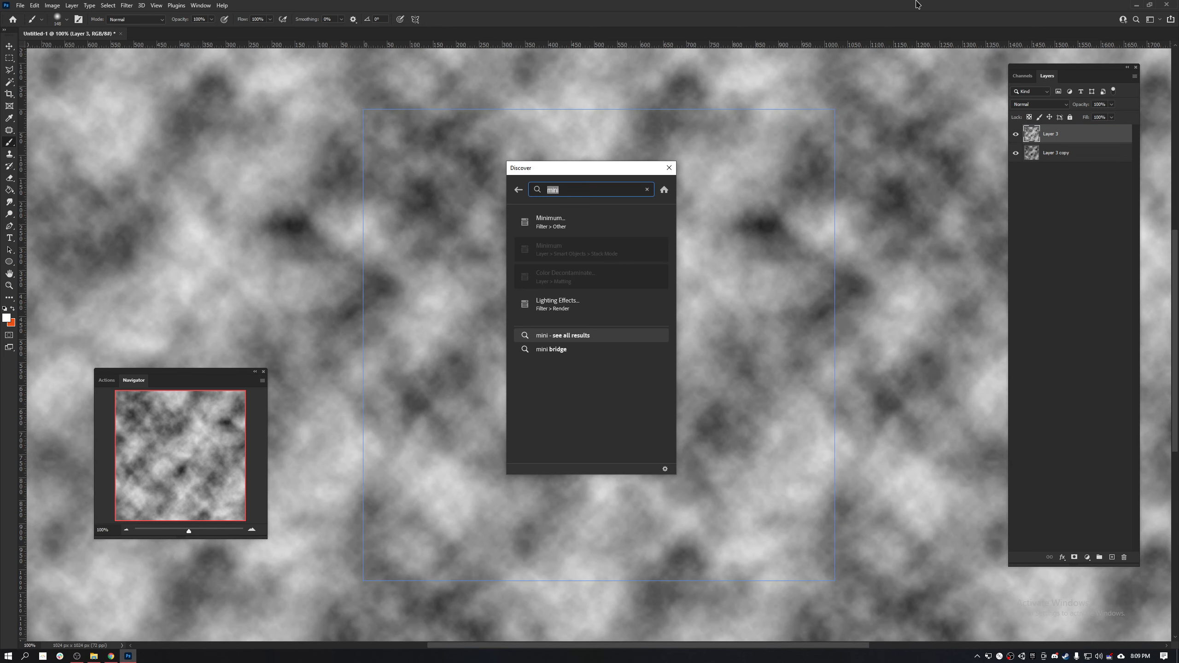
pyautogui.write('maxim')
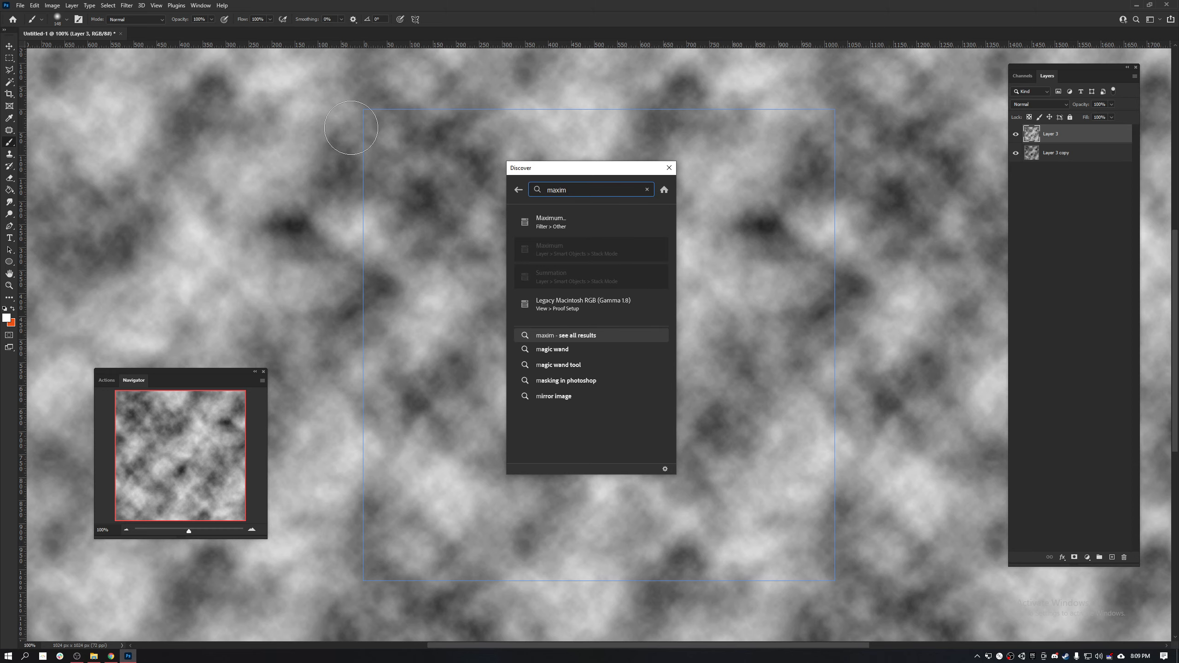
pyautogui.click(538, 226)
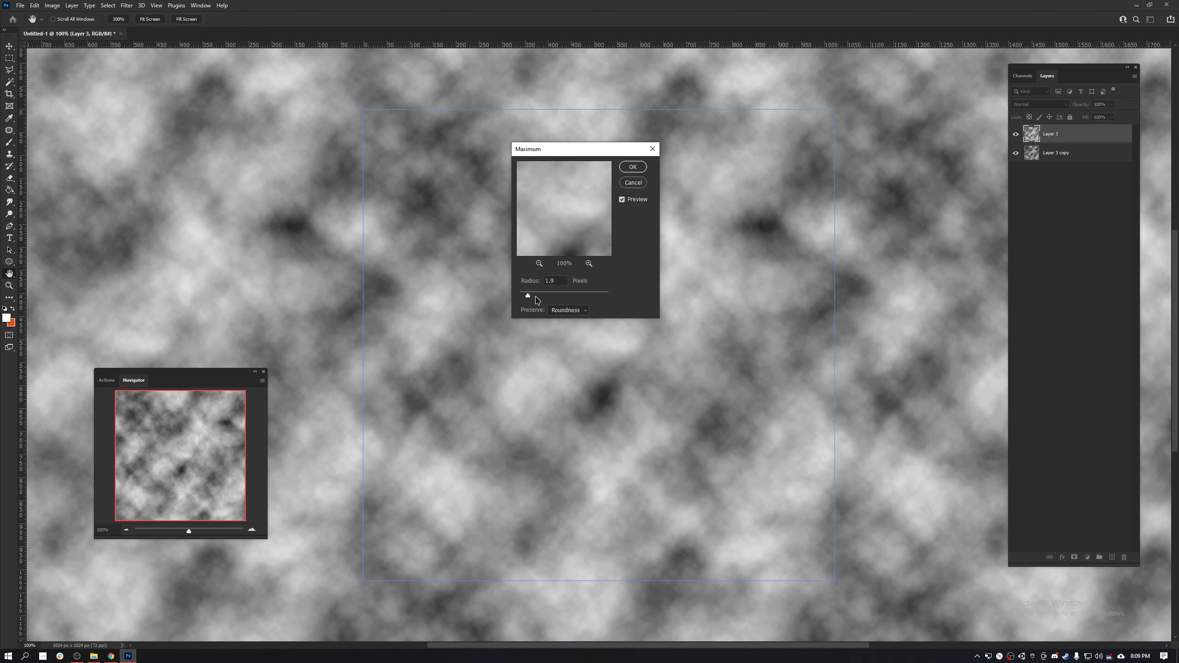
pyautogui.moveTo(536, 299); pyautogui.dragTo(557, 297)
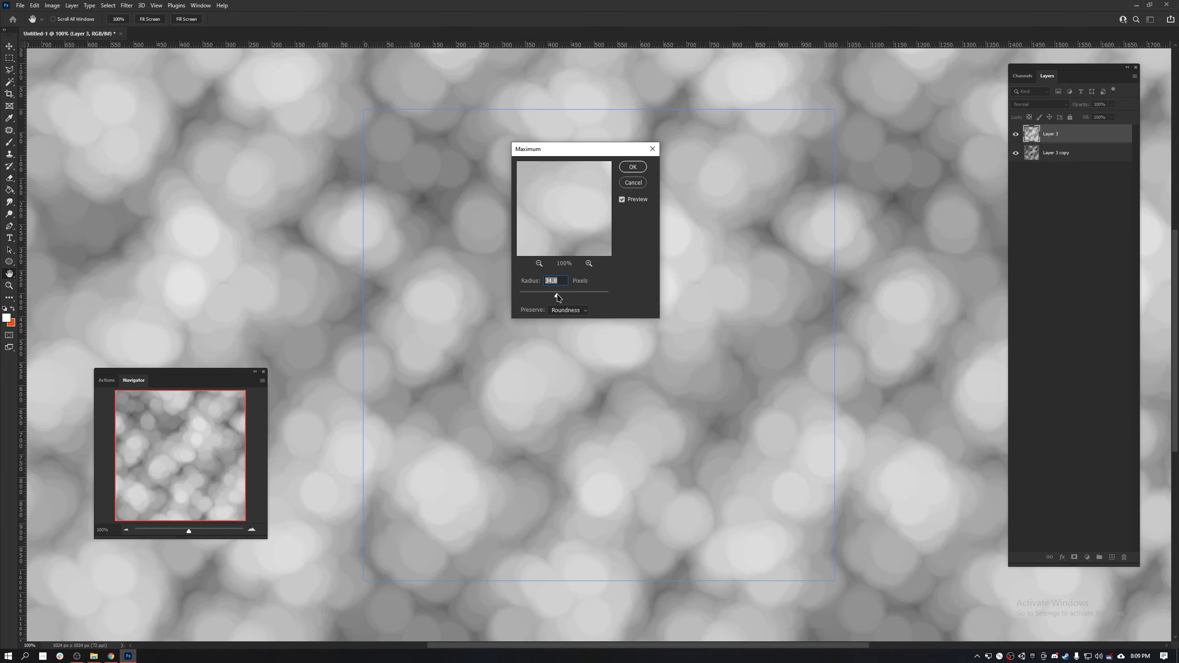
pyautogui.click(642, 170)
pyautogui.press('b')
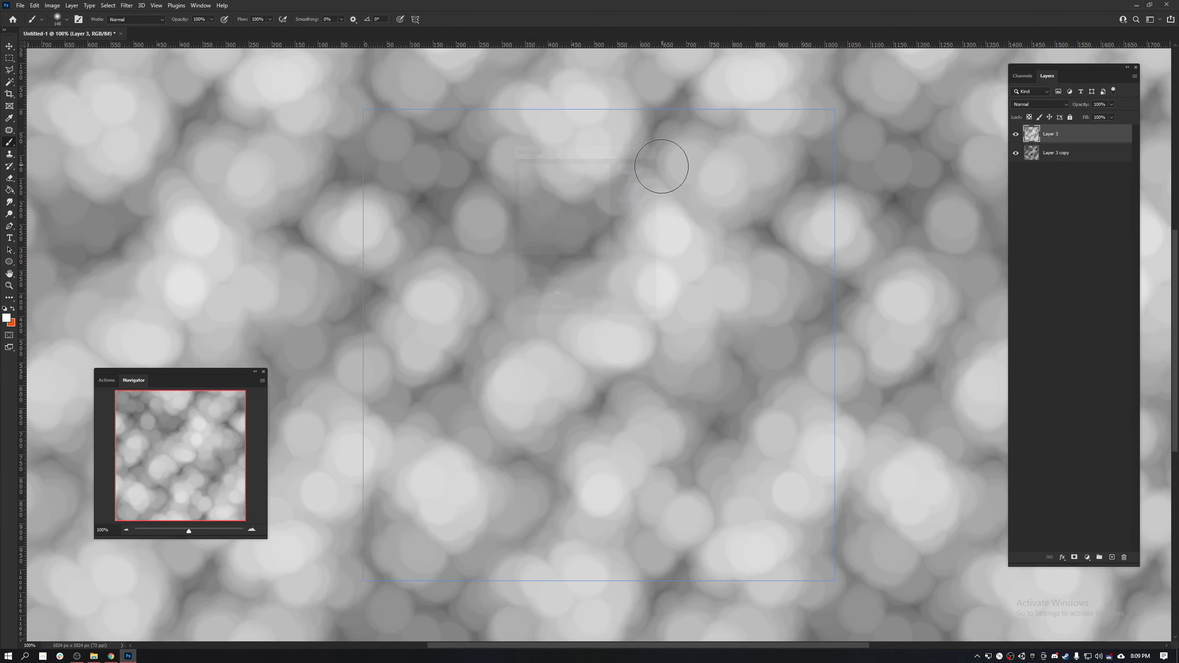
# - Blend the Maximum-filtered layer over the Minimum-filtered one with Darker Color and merge both layers
pyautogui.scroll(-4, 653, 179)
pyautogui.scroll(3, 653, 179)
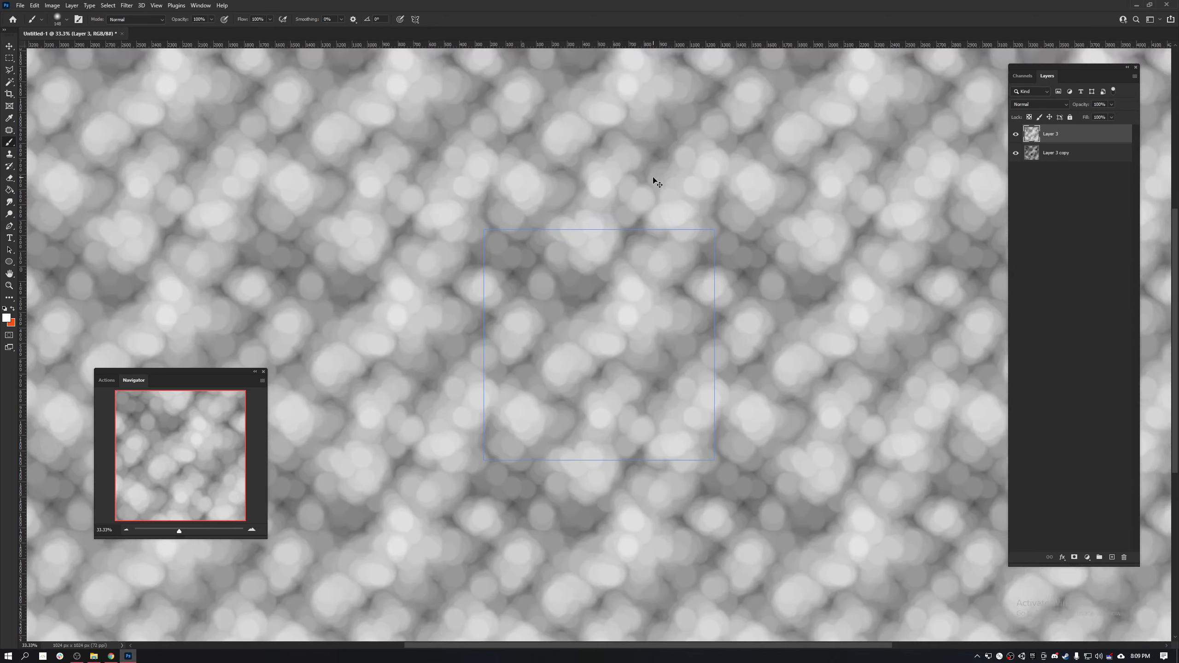
pyautogui.scroll(-1, 653, 179)
pyautogui.scroll(1, 654, 179)
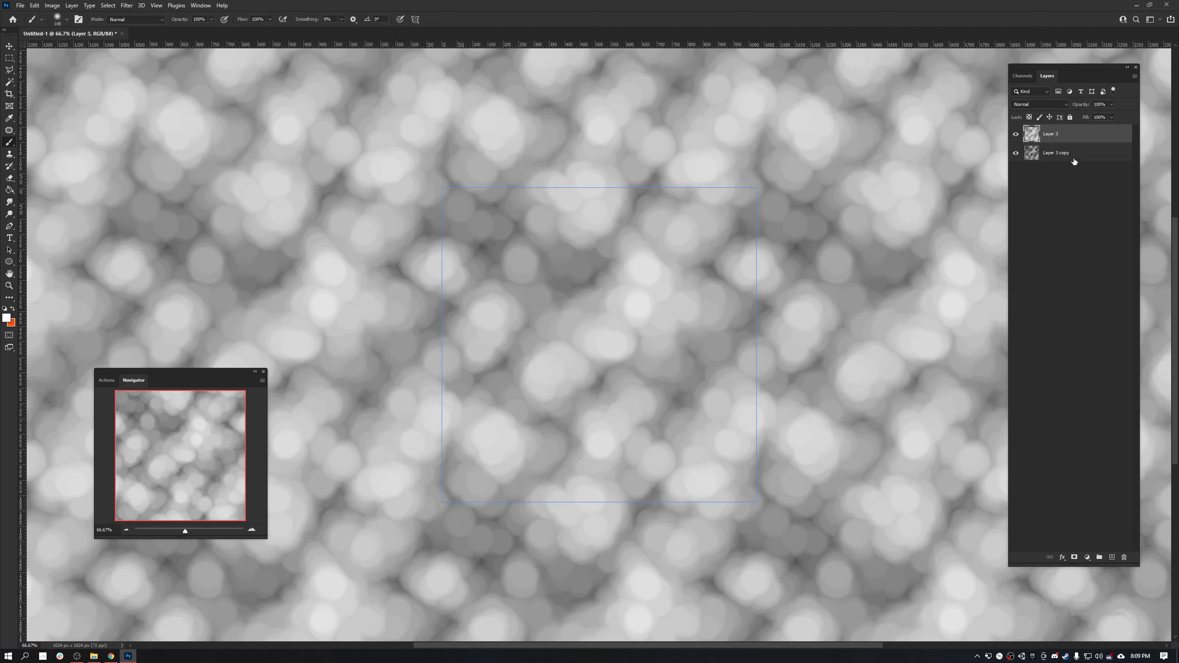
pyautogui.click(1059, 151)
pyautogui.click(1059, 136)
pyautogui.click(1047, 104)
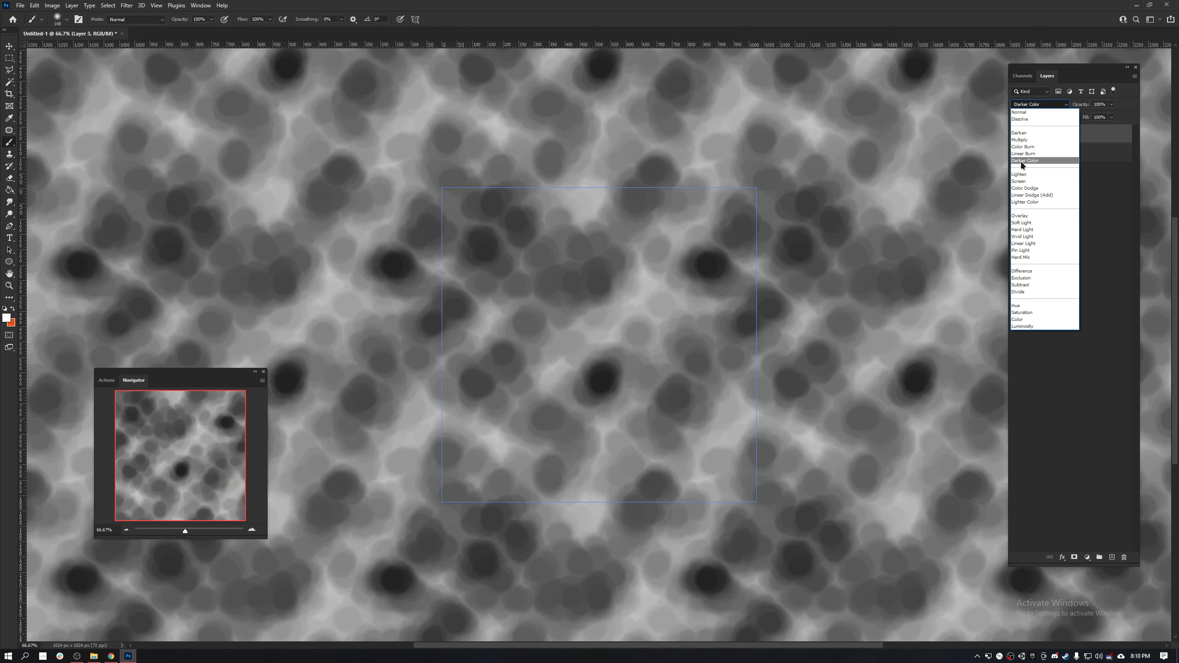
pyautogui.click(1021, 161)
pyautogui.keyDown('ctrl'); pyautogui.click(1053, 152); pyautogui.keyUp('ctrl')
pyautogui.hotkey('ctrl', 'e')
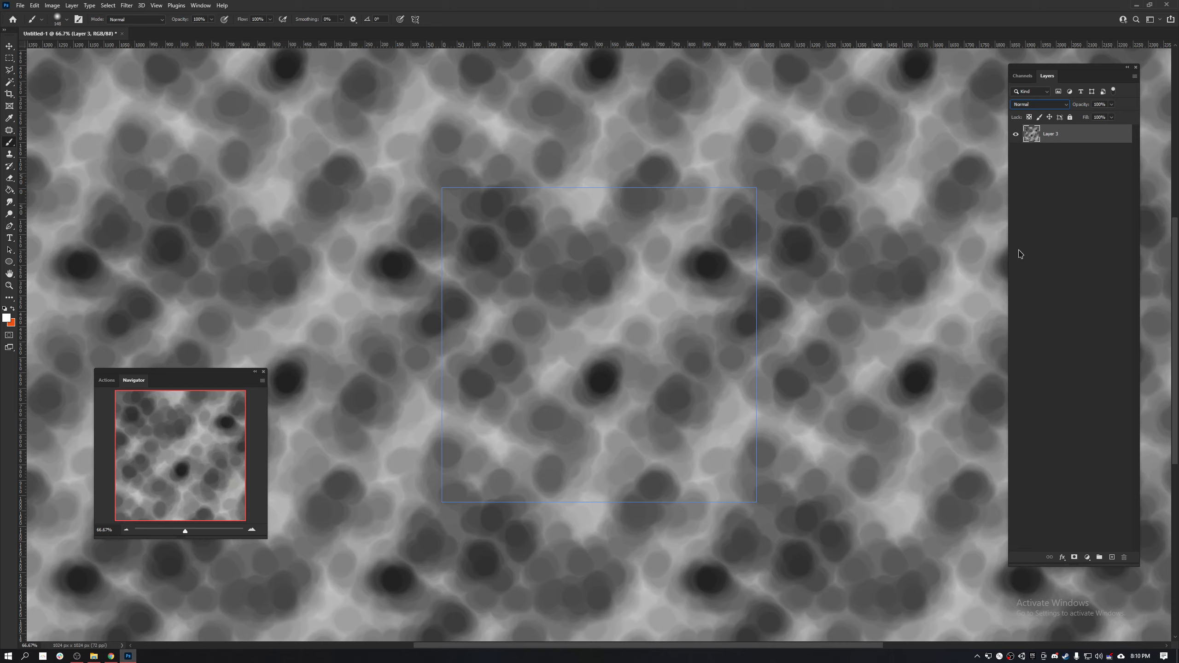
# - Try painting on the merged texture with the regular brush and with the Mixer Brush, and undo the strokes
pyautogui.moveTo(574, 210)
pyautogui.mouseDown()
pyautogui.moveTo(568, 263)
pyautogui.moveTo(585, 325)
pyautogui.mouseUp()
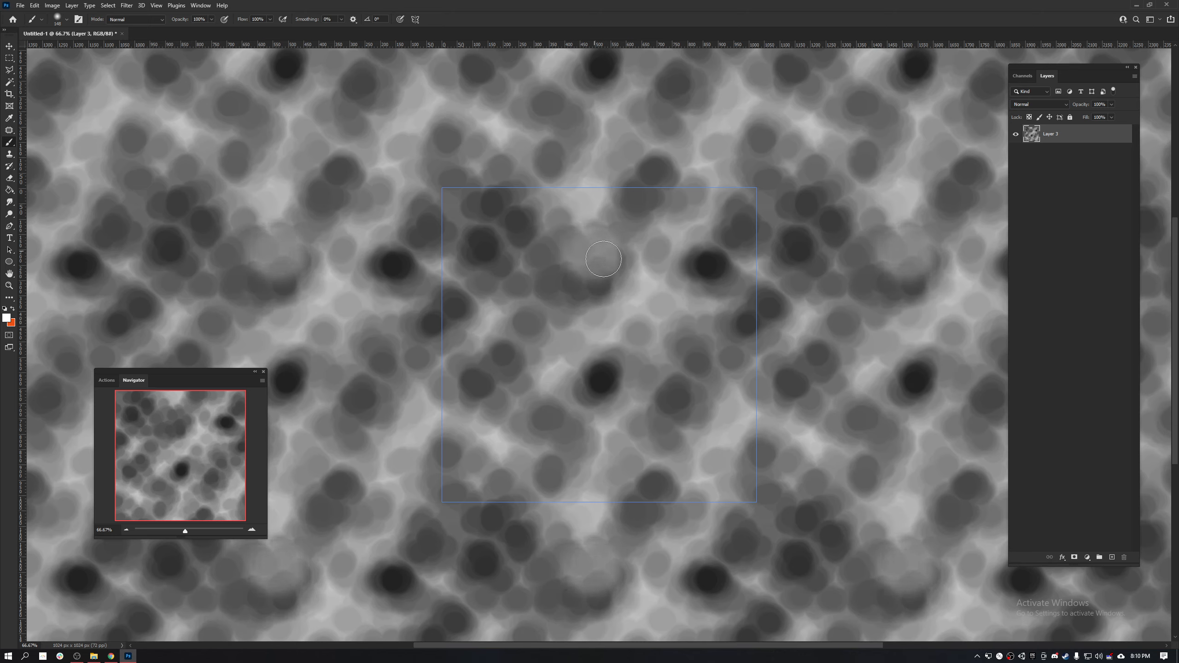
pyautogui.rightClick(11, 145)
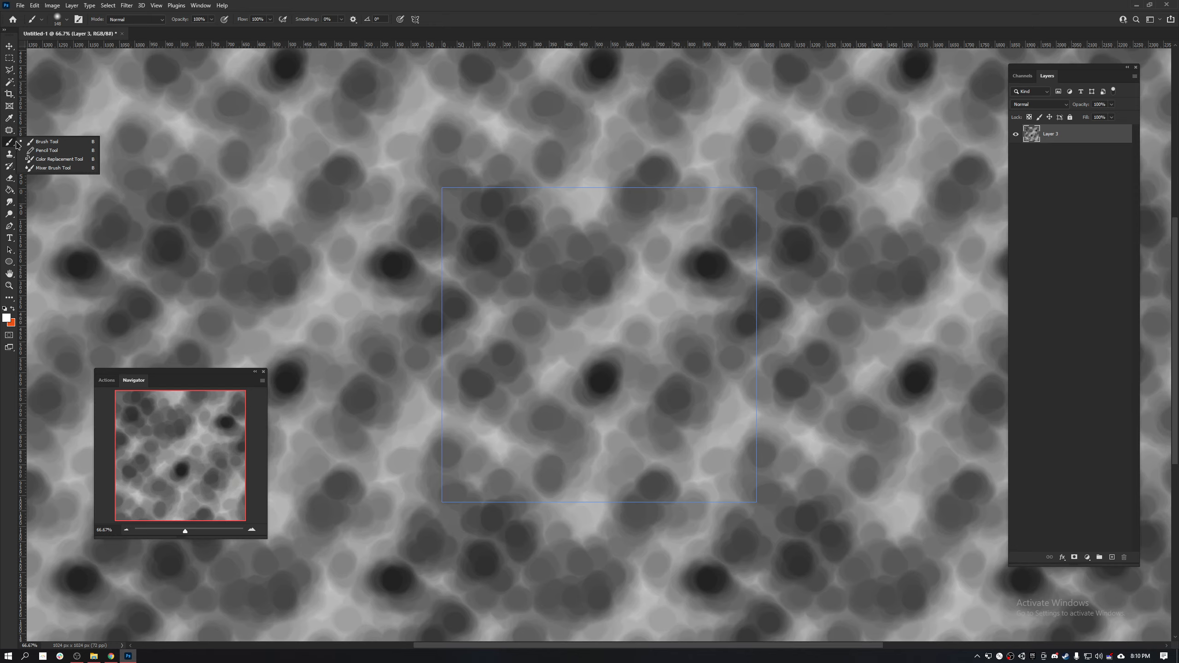
pyautogui.click(46, 168)
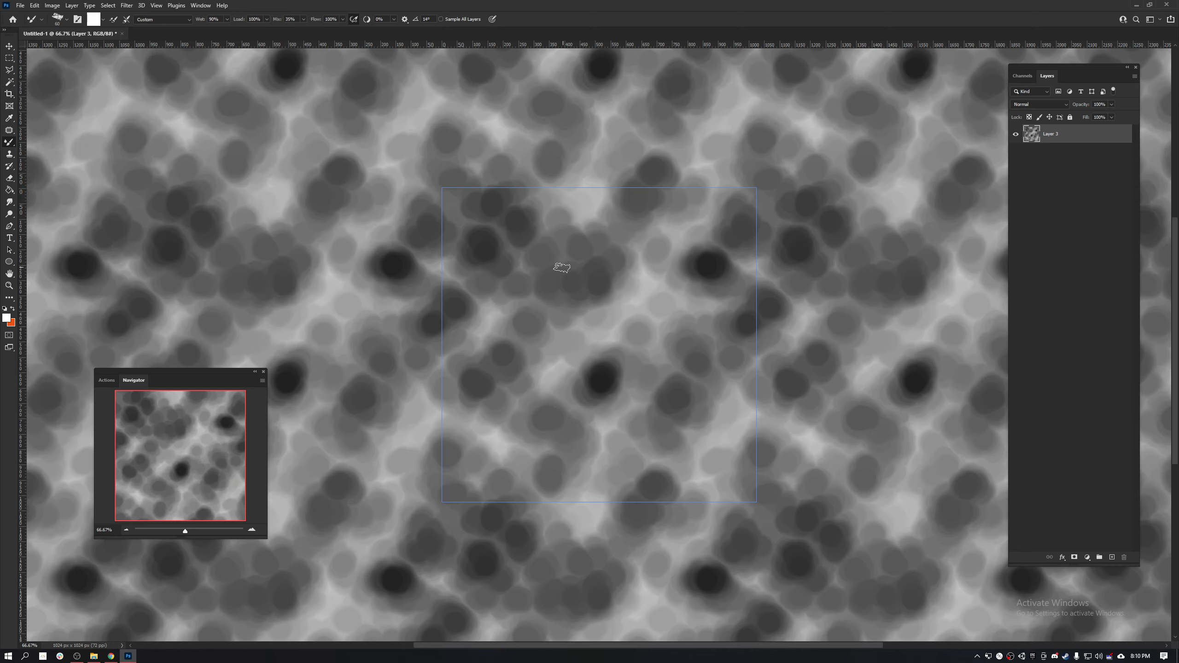
pyautogui.moveTo(562, 268); pyautogui.dragTo(688, 388)
pyautogui.hotkey('ctrl', 'z')
pyautogui.hotkey('ctrl', '+')
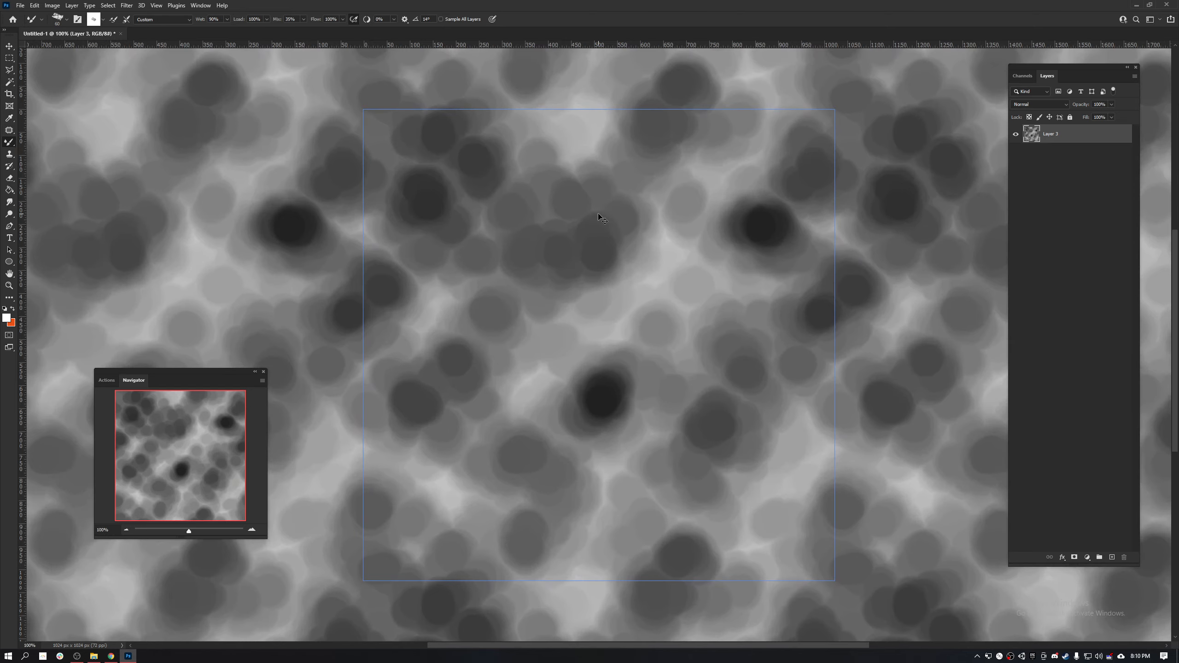
pyautogui.hotkey('ctrl', '+')
pyautogui.hotkey('ctrl', '-')
# - Try a diagonal Mixer Brush stroke across the tile with Kyle's Real Oils Round Flex Wet preset and undo it
pyautogui.click(64, 21)
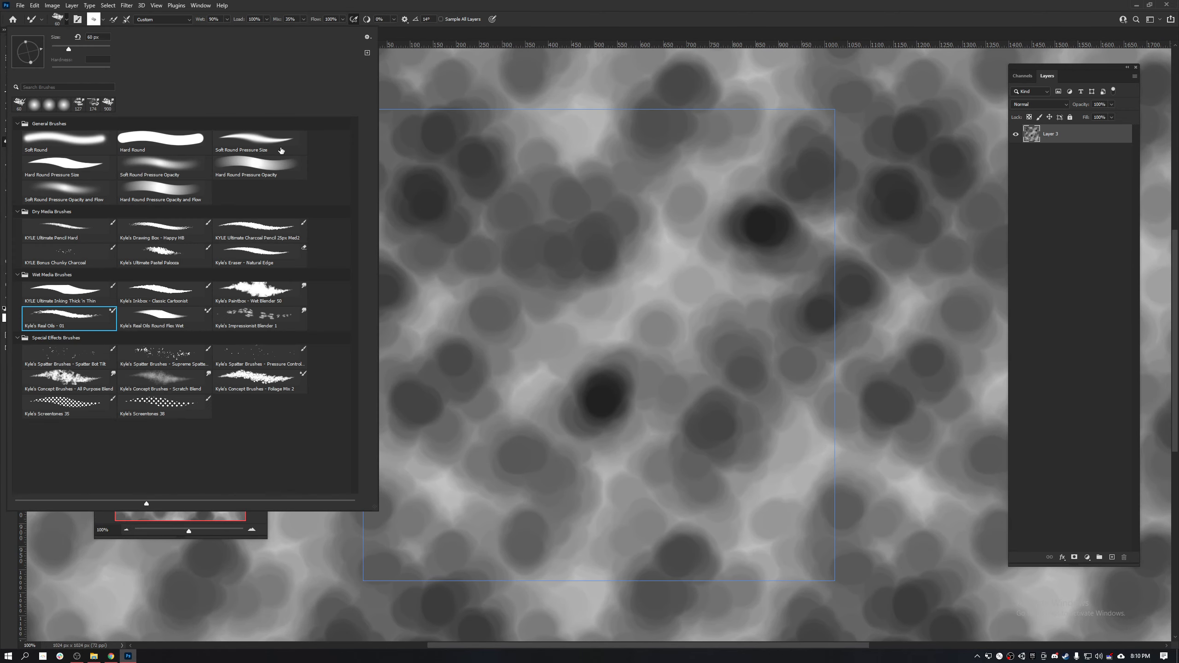
pyautogui.click(177, 314)
pyautogui.moveTo(542, 240)
pyautogui.mouseDown()
pyautogui.moveTo(567, 255)
pyautogui.moveTo(672, 329)
pyautogui.mouseUp()
pyautogui.hotkey('ctrl', 'z')
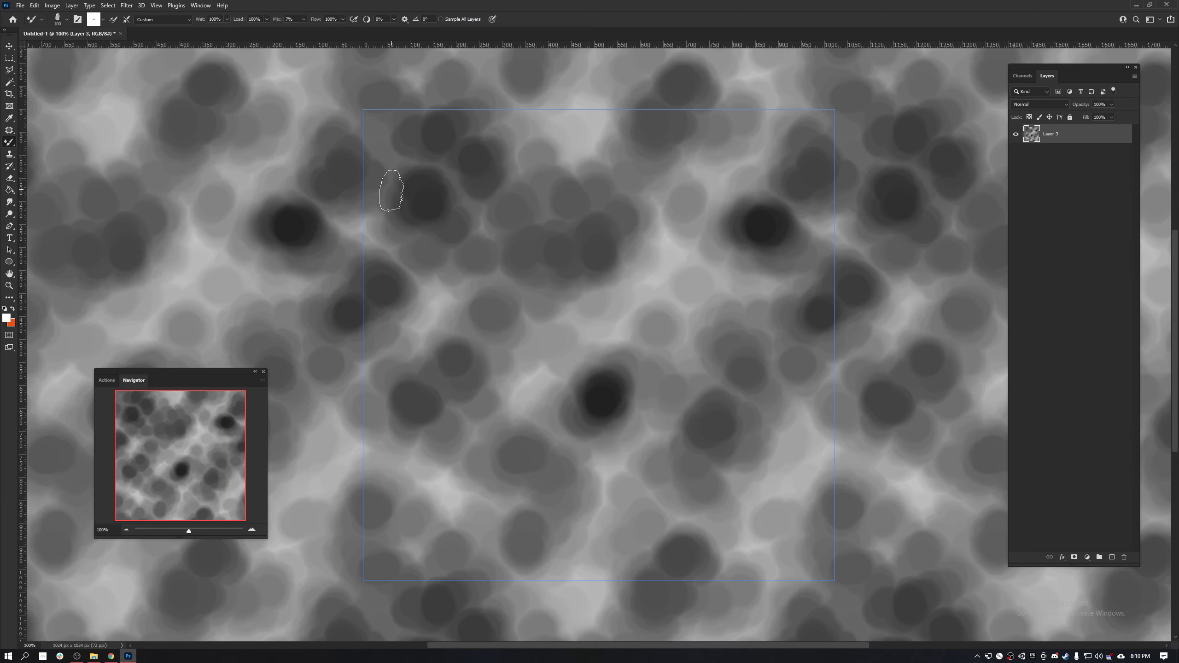
# - Try several Soft Round Mixer Brush strokes over the dark blobs inside the tile and undo them all
pyautogui.click(67, 20)
pyautogui.click(96, 146)
pyautogui.moveTo(586, 235)
pyautogui.mouseDown()
pyautogui.moveTo(598, 232)
pyautogui.moveTo(640, 383)
pyautogui.mouseUp()
pyautogui.hotkey('ctrl', 'z')
pyautogui.moveTo(586, 242)
pyautogui.mouseDown()
pyautogui.moveTo(599, 245)
pyautogui.moveTo(591, 251)
pyautogui.mouseUp()
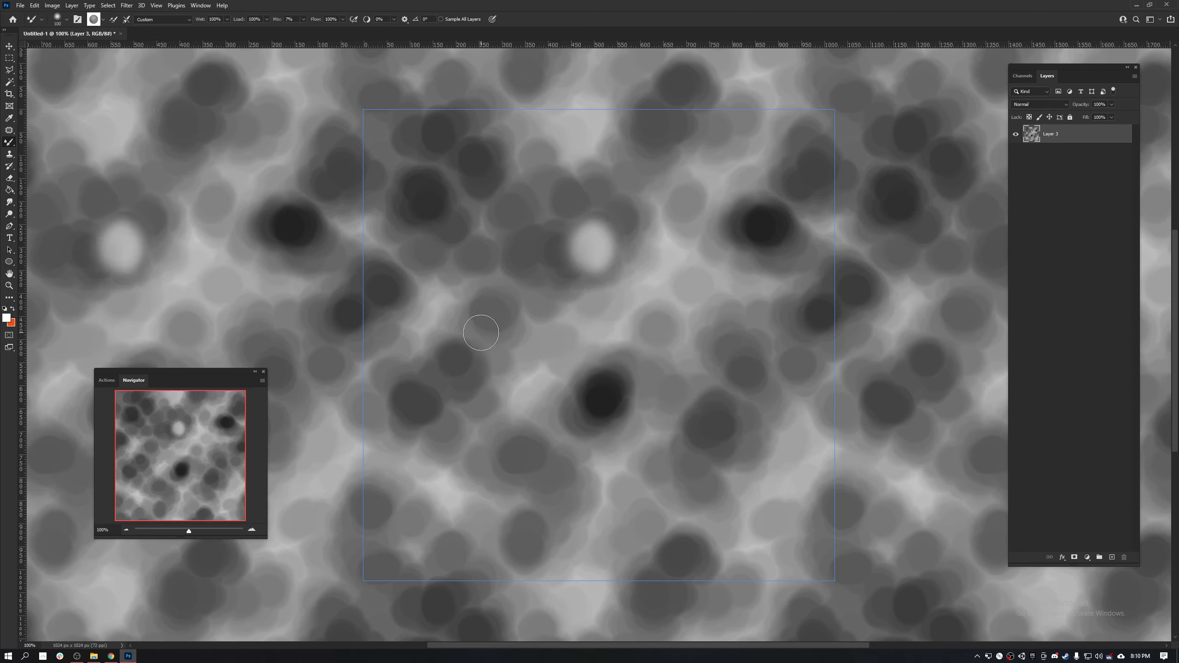
pyautogui.moveTo(480, 331)
pyautogui.mouseDown()
pyautogui.moveTo(452, 367)
pyautogui.moveTo(478, 390)
pyautogui.mouseUp()
pyautogui.moveTo(525, 547); pyautogui.dragTo(511, 478)
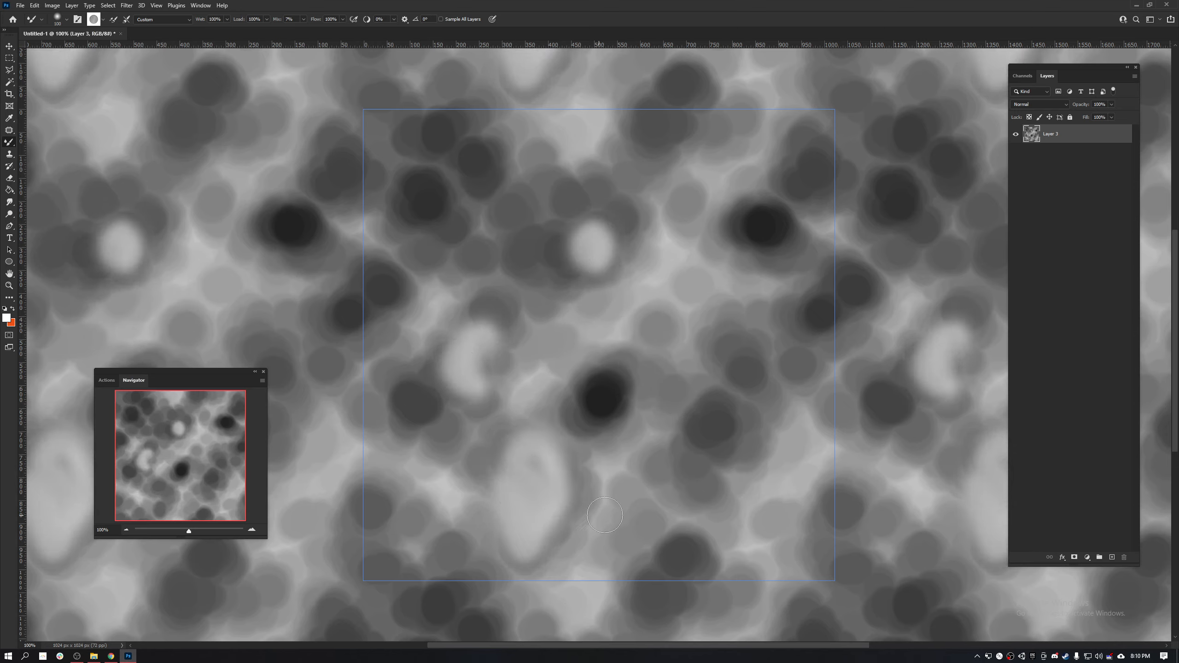
pyautogui.moveTo(609, 404); pyautogui.dragTo(616, 396)
pyautogui.hotkey('ctrl', 'z')
pyautogui.hotkey('ctrl', 'z')
pyautogui.hotkey('ctrl', 'z')
pyautogui.hotkey('ctrl', 'z')
pyautogui.hotkey('ctrl', 'z')
pyautogui.hotkey('ctrl', 'z')
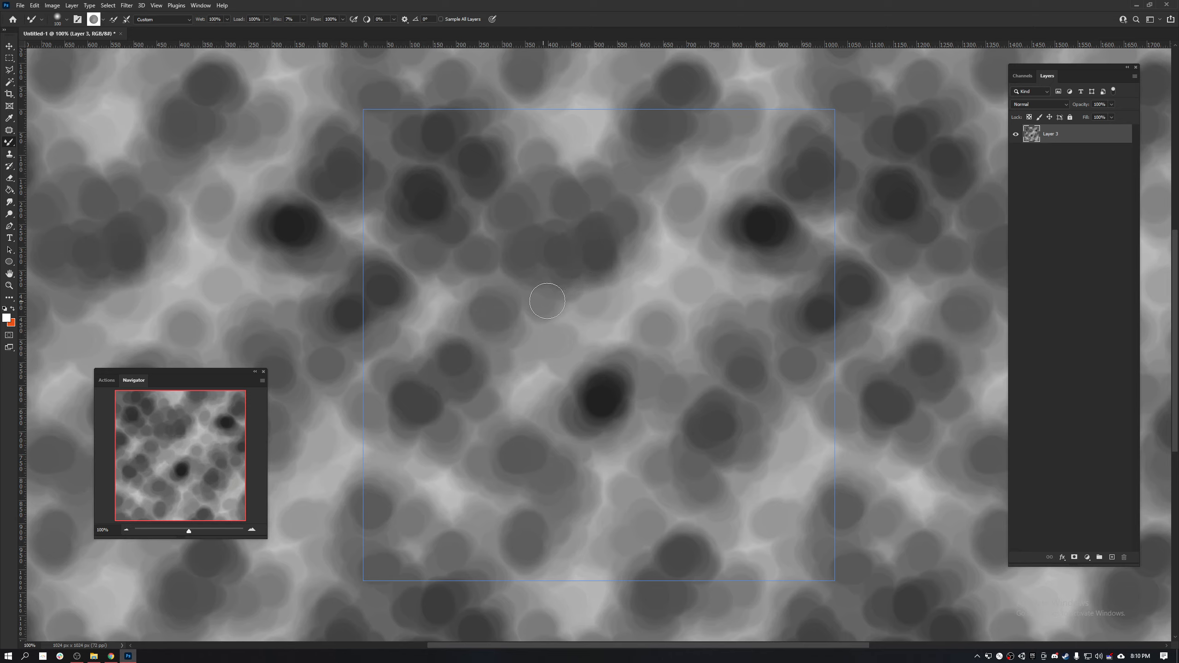
# - Sample the dark spot near the tile's centre, try smearing dark strokes across the lighter areas, and undo them
pyautogui.keyDown('alt'); pyautogui.click(606, 405); pyautogui.keyUp('alt')
pyautogui.moveTo(538, 365); pyautogui.dragTo(714, 205)
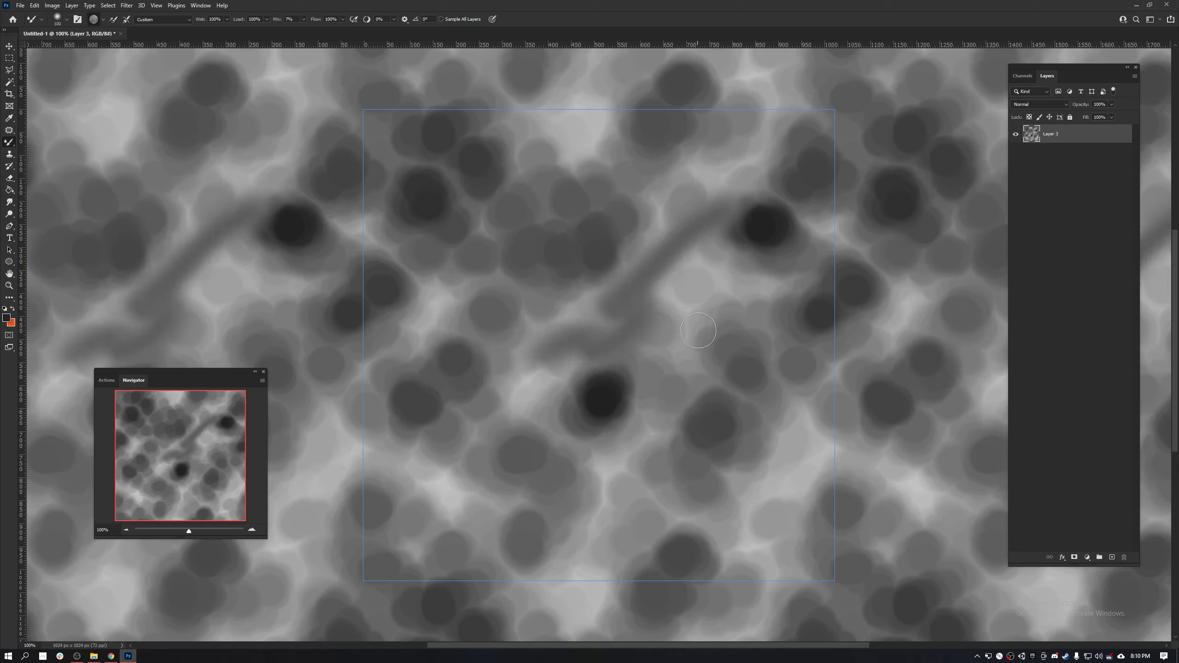
pyautogui.moveTo(682, 261); pyautogui.dragTo(689, 473)
pyautogui.hotkey('ctrl', 'z')
pyautogui.hotkey('ctrl', 'z')
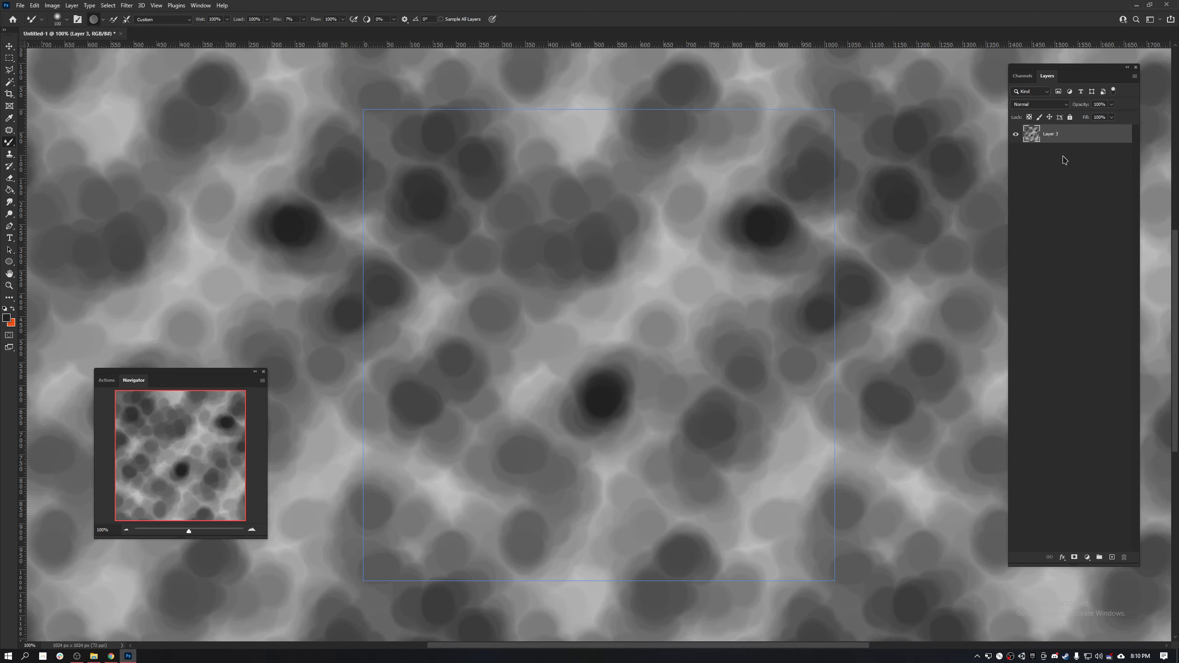
# - Stretch the texture layer vertically upward to about 467% of its height using Free Transform
pyautogui.hotkey('ctrl', 't')
pyautogui.hotkey('ctrl', '-')
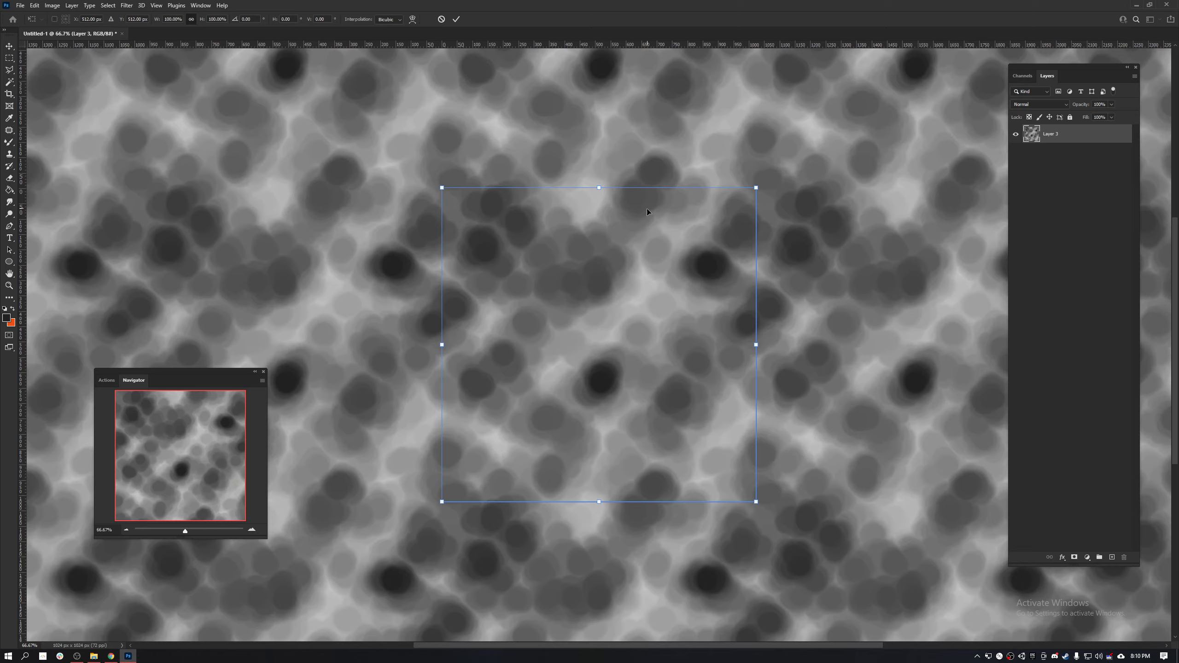
pyautogui.moveTo(601, 190); pyautogui.dragTo(589, 78)
pyautogui.hotkey('ctrl', '-')
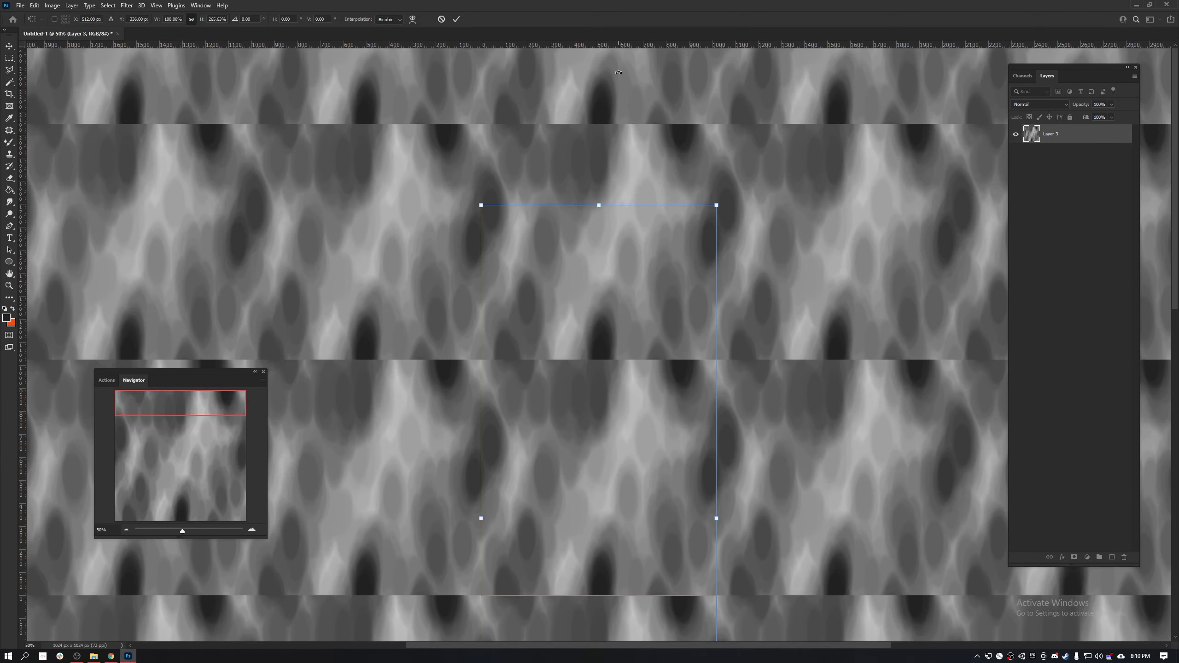
pyautogui.hotkey('ctrl', '-')
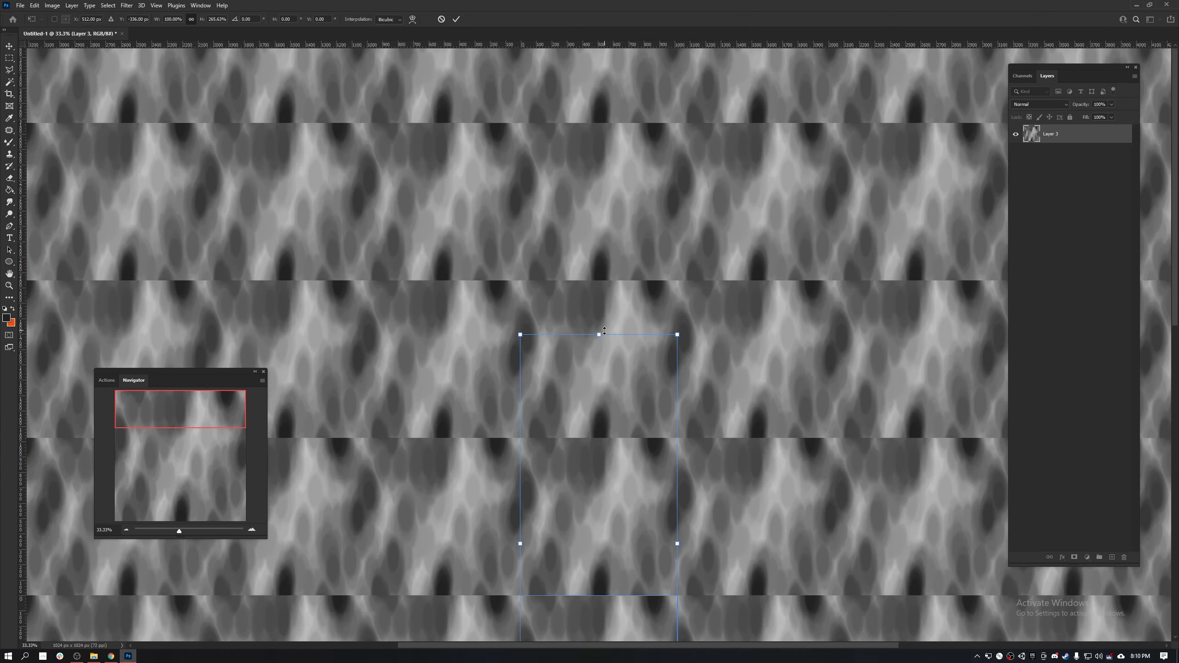
pyautogui.moveTo(600, 332); pyautogui.dragTo(636, 16)
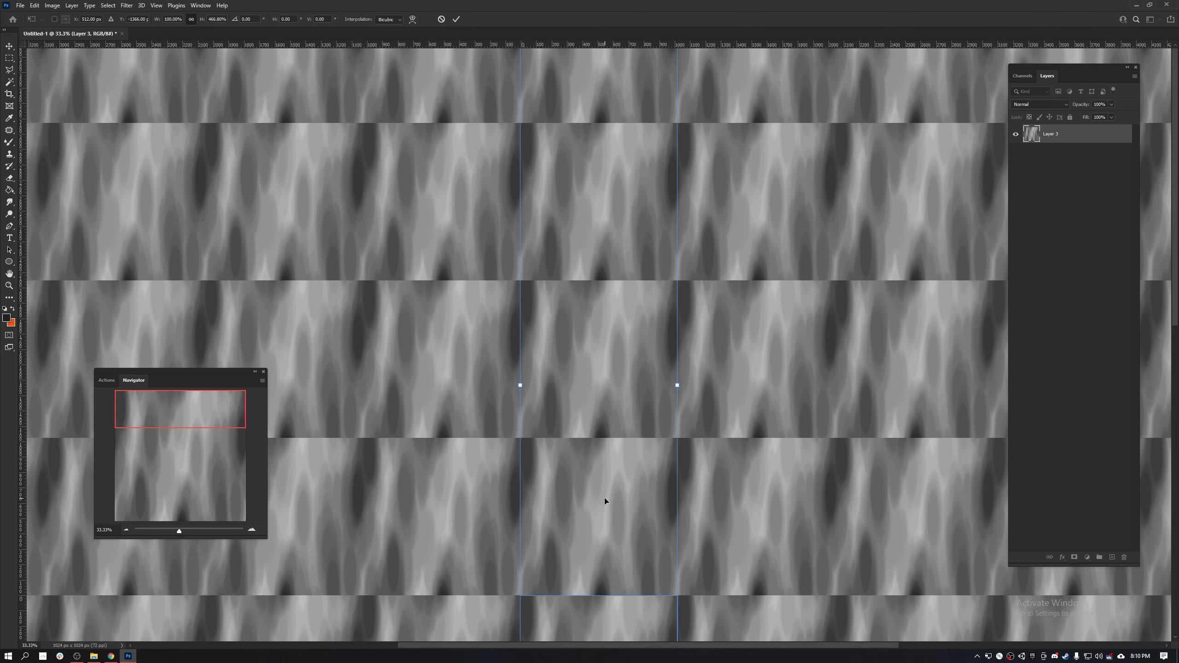
pyautogui.press('Return')
# - Add an empty layer above the stretched texture, try a Mixer Brush stroke across the tile's upper seam, and undo the stroke
pyautogui.hotkey('ctrl', '+')
pyautogui.hotkey('ctrl', '+')
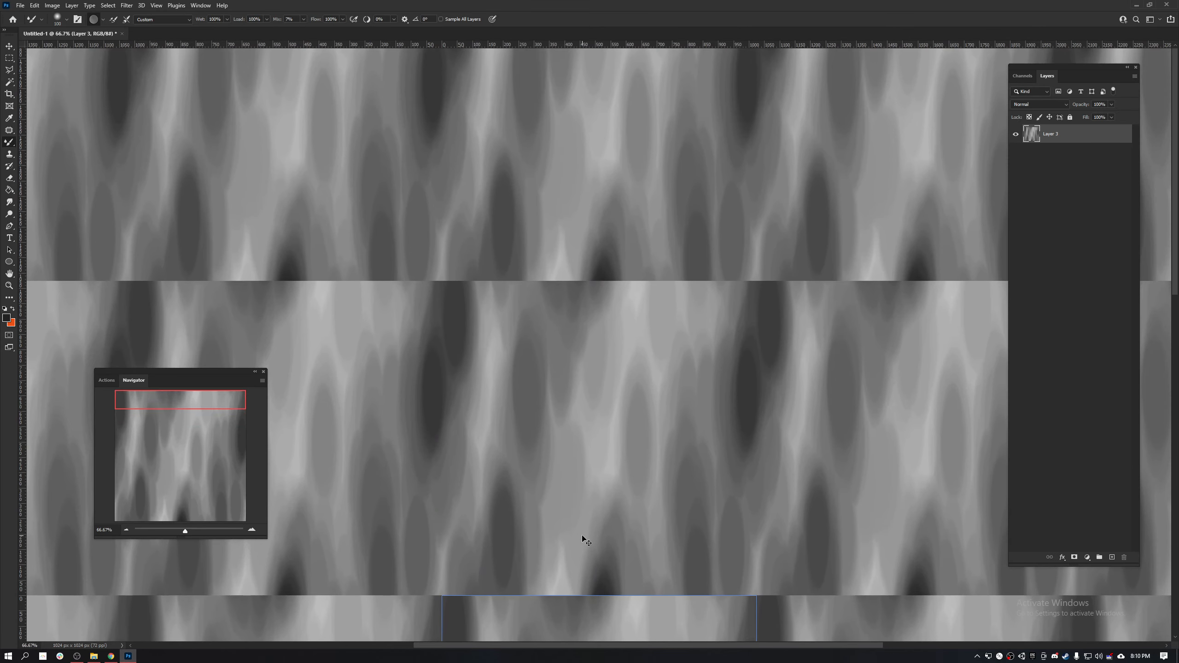
pyautogui.moveTo(582, 535); pyautogui.dragTo(571, 416)
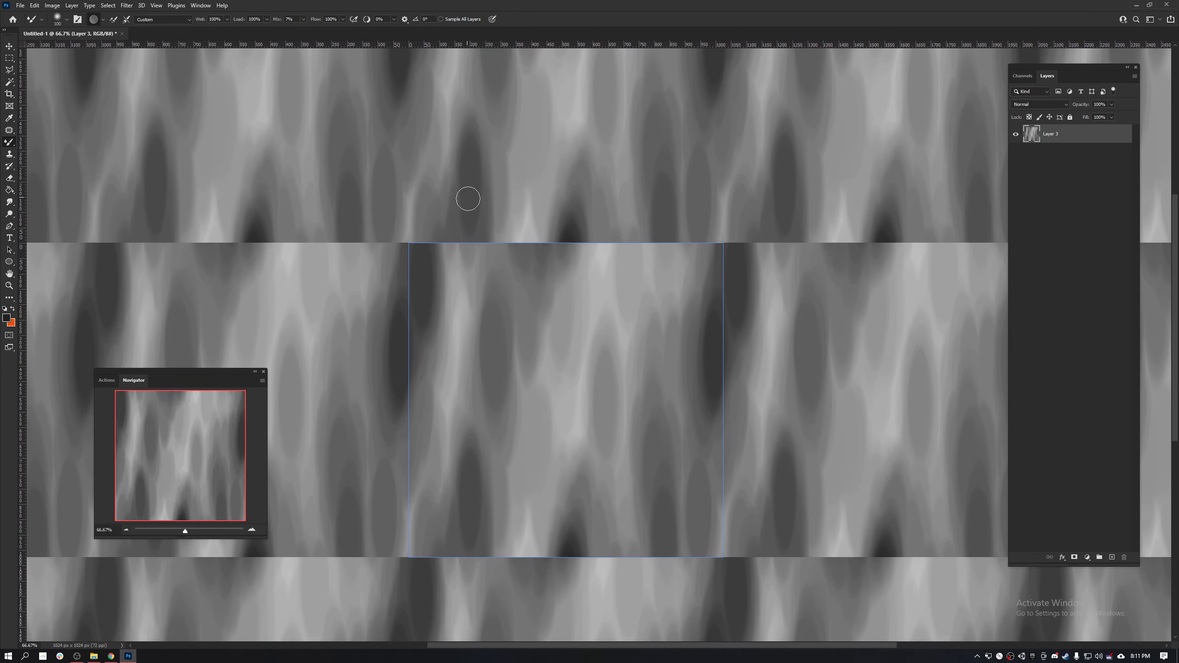
pyautogui.click(1112, 560)
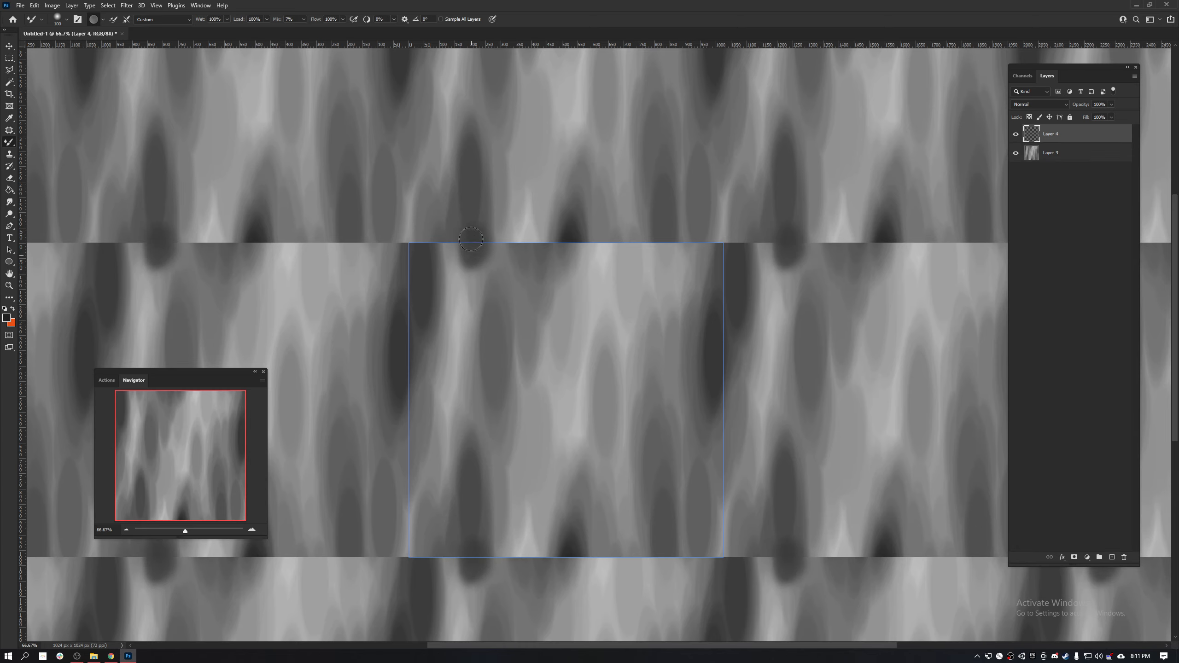
pyautogui.press('ctrl')
# - Duplicate the stretched texture layer, Layer 3, beneath the empty layer
pyautogui.click(58, 19)
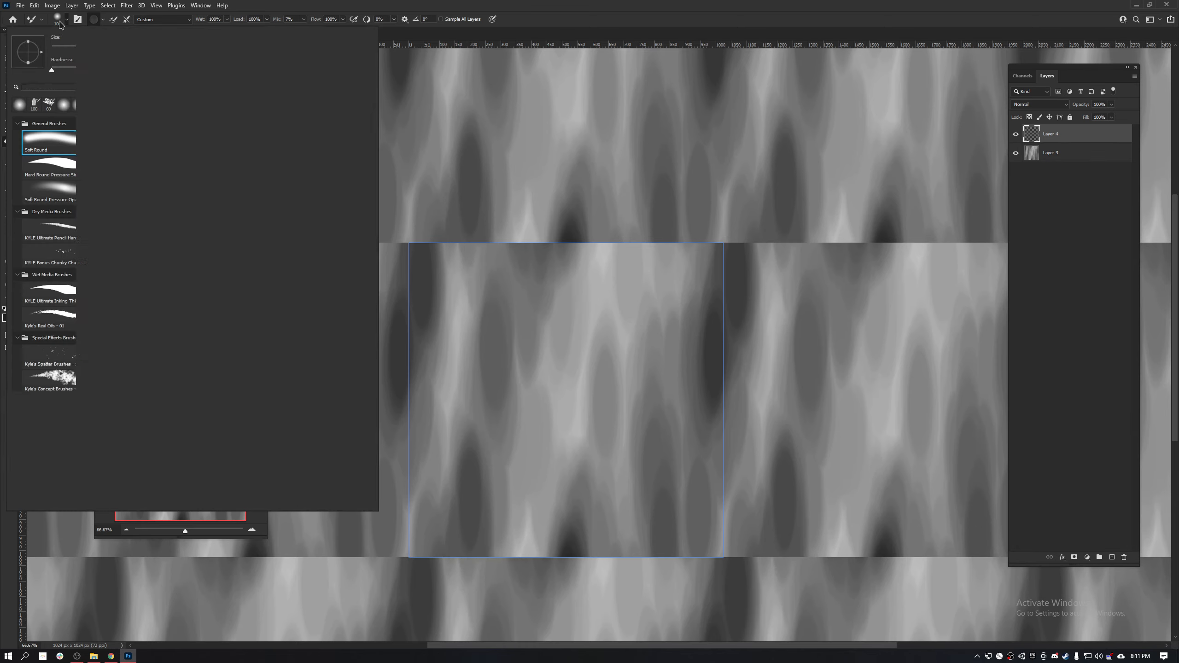
pyautogui.click(1084, 142)
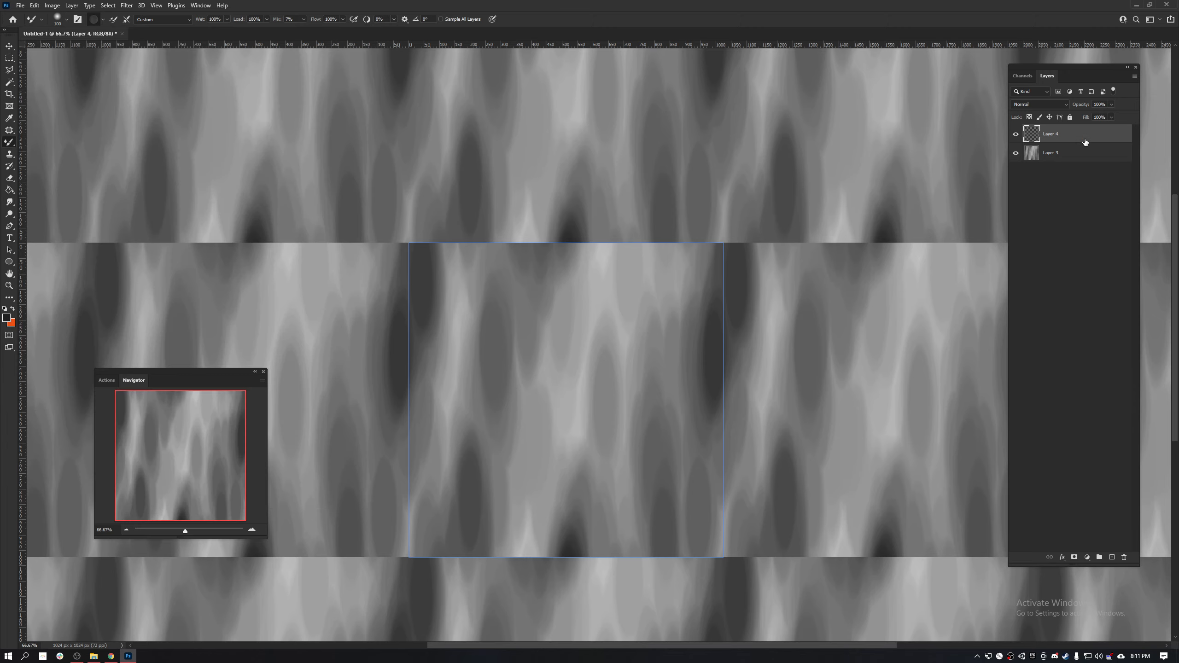
pyautogui.click(1068, 153)
pyautogui.hotkey('ctrl', 'j')
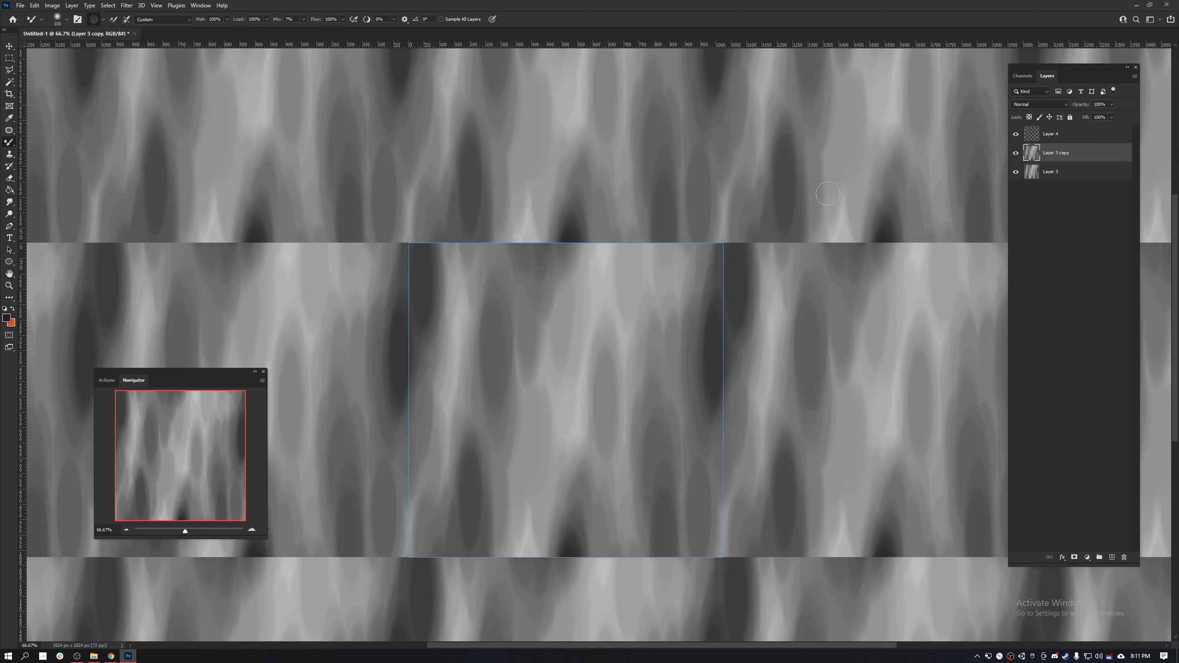
# - Try smudging the tile's upper seam on the duplicated layer with the Smudge tool
pyautogui.click(11, 203)
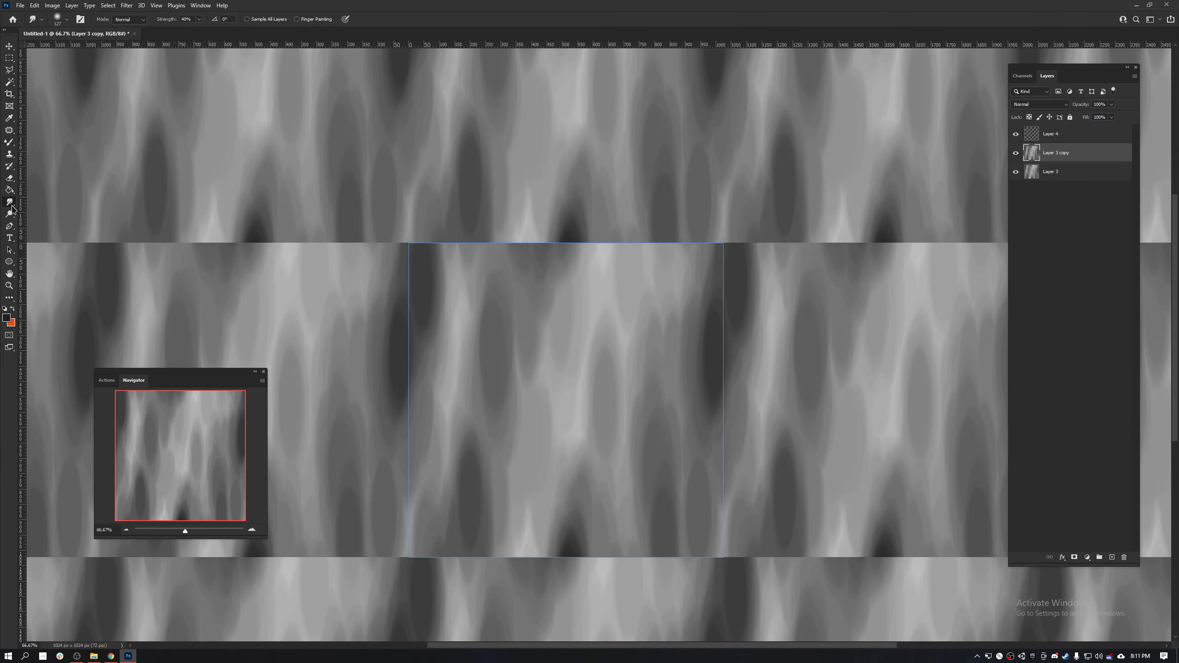
pyautogui.click(473, 256)
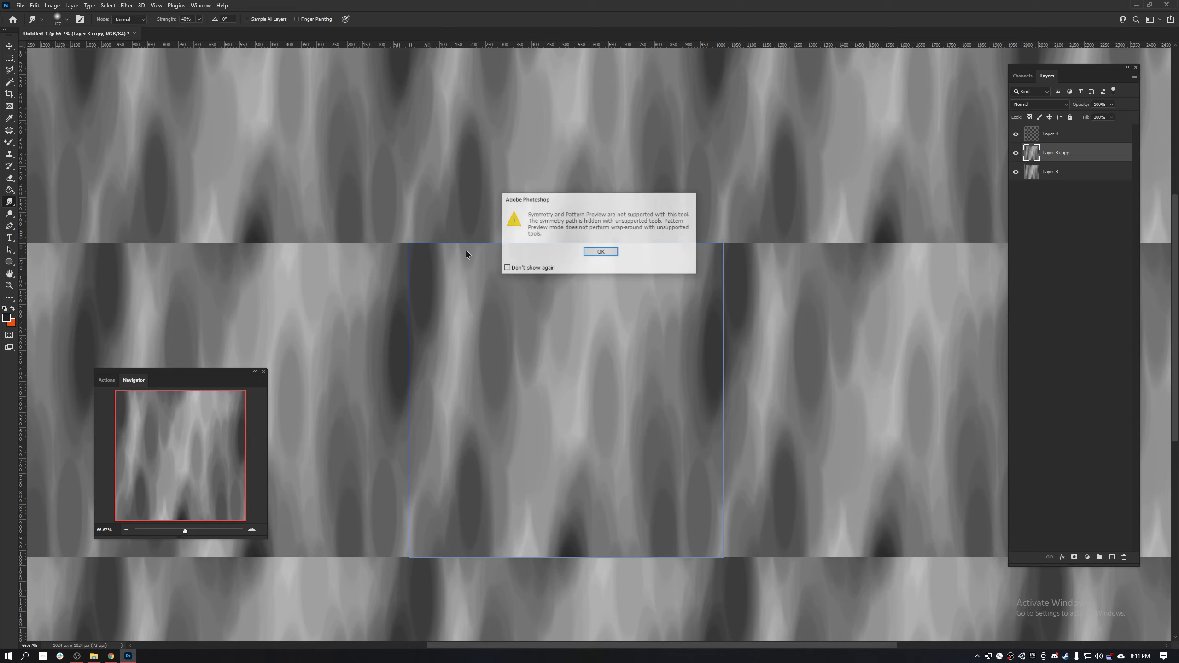
pyautogui.click(600, 254)
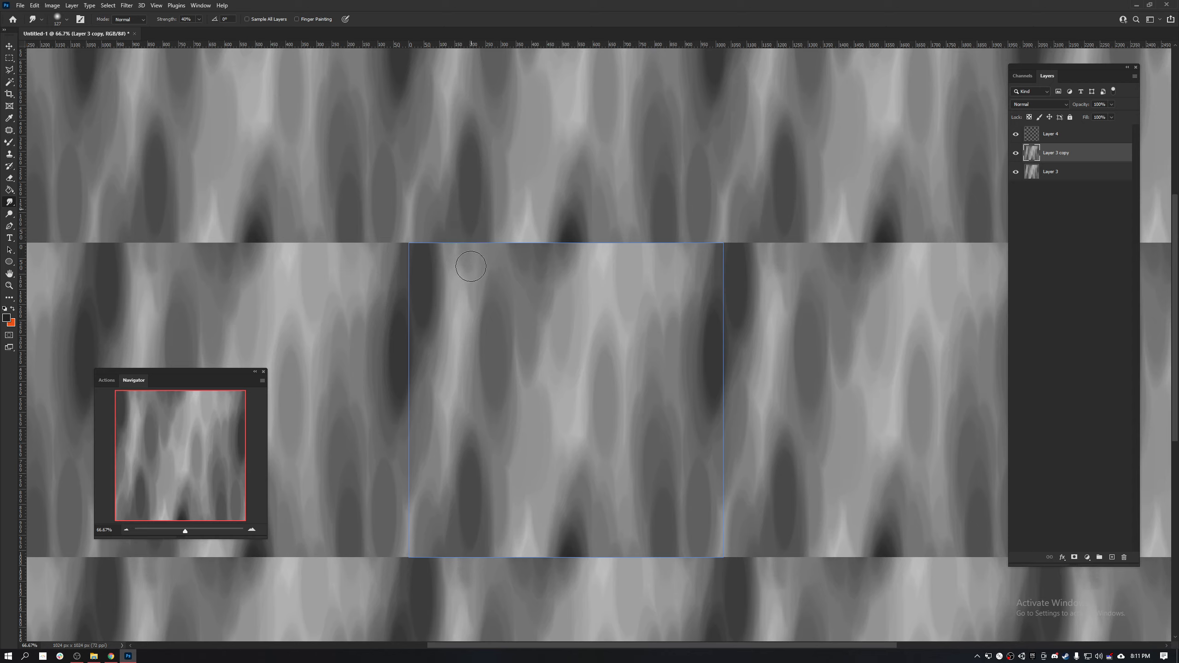
pyautogui.rightClick(16, 207)
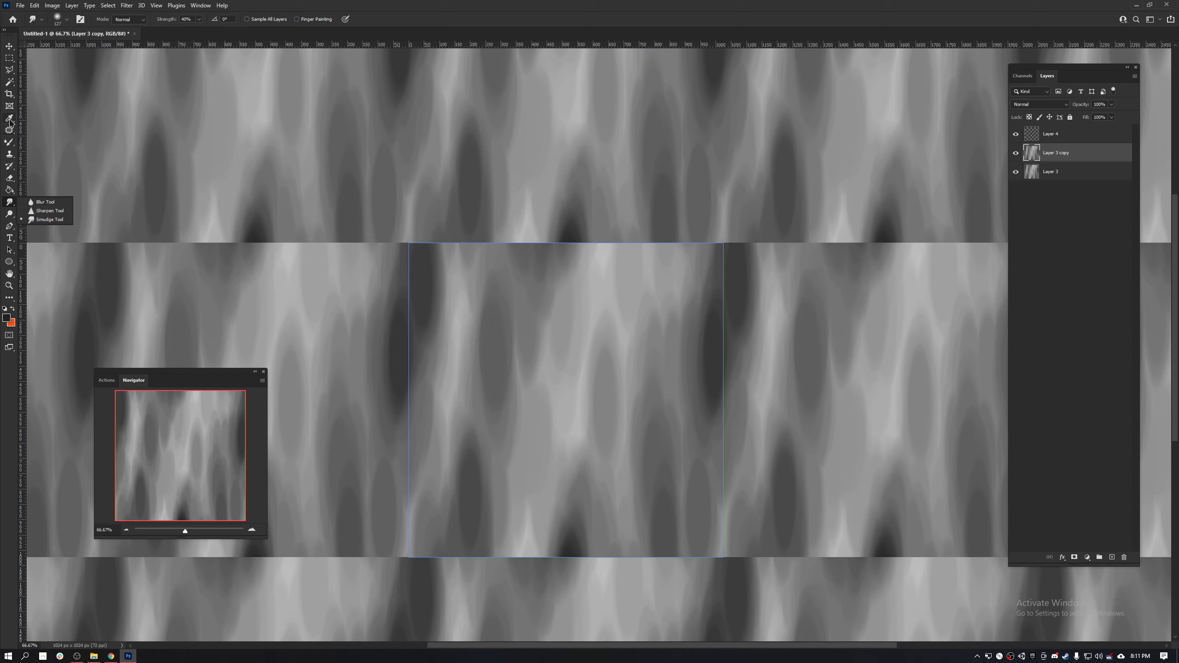
# - Try a horizontal Mixer Brush stroke along the tile's upper seam with the Soft Round preset and undo it
pyautogui.click(9, 144)
pyautogui.moveTo(441, 248); pyautogui.dragTo(491, 243)
pyautogui.hotkey('ctrl', 'z')
# - Try smudging near the tile's upper seam with the Kyle's Paintbox - Wet Blender 50 preset
pyautogui.click(64, 24)
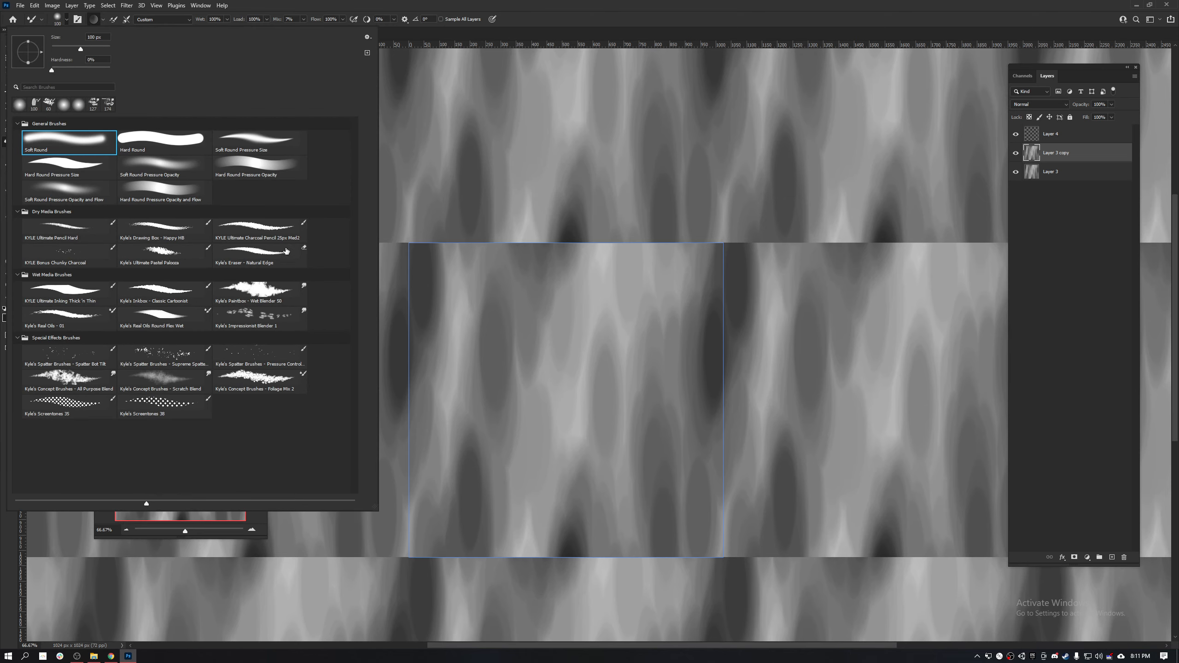
pyautogui.click(296, 293)
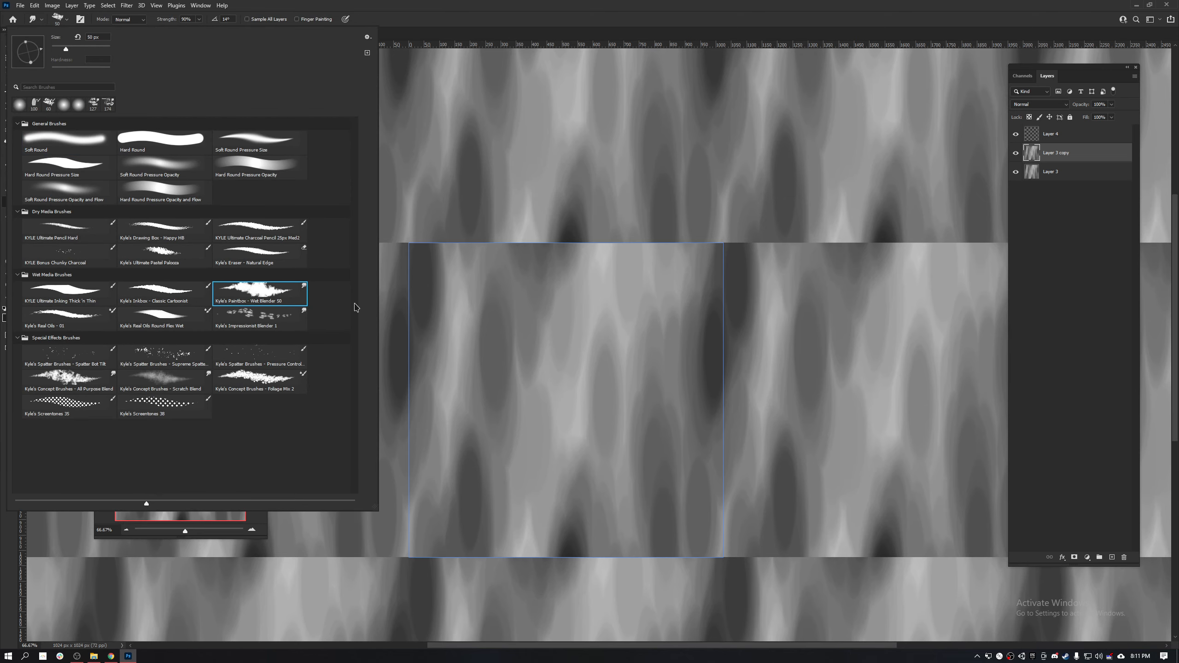
pyautogui.click(474, 271)
pyautogui.click(602, 251)
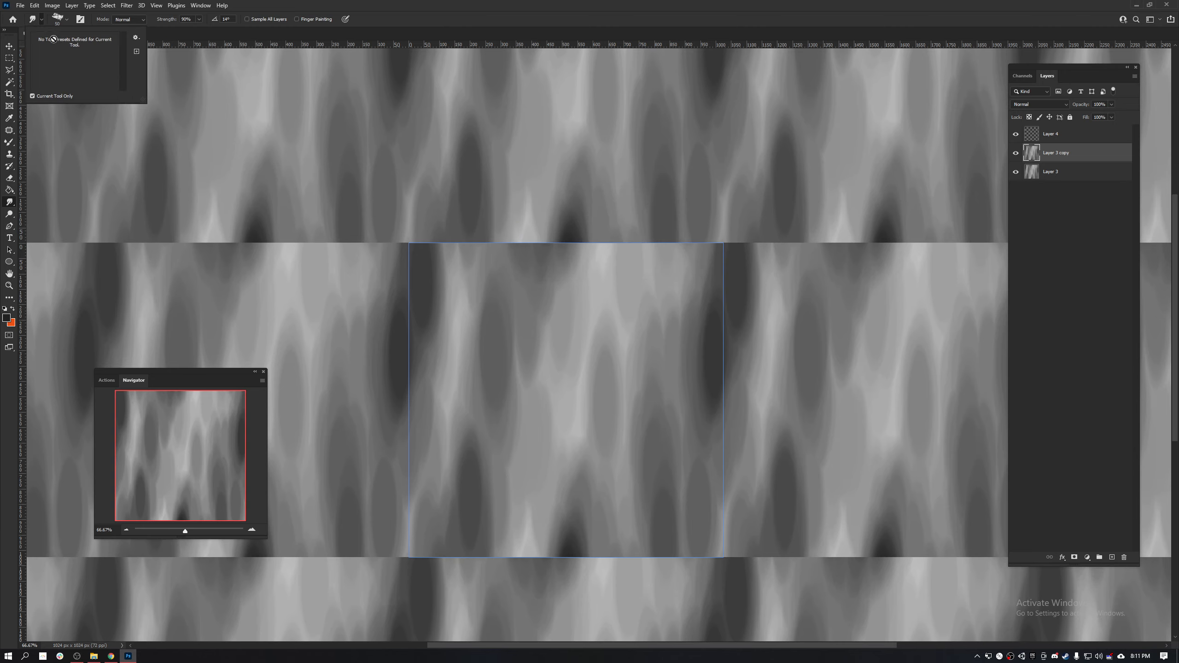
# - Choose the Kyle's Real Oils - 01 Mixer Brush preset, try short vertical strokes across the tile's upper seam, and undo them
pyautogui.click(69, 19)
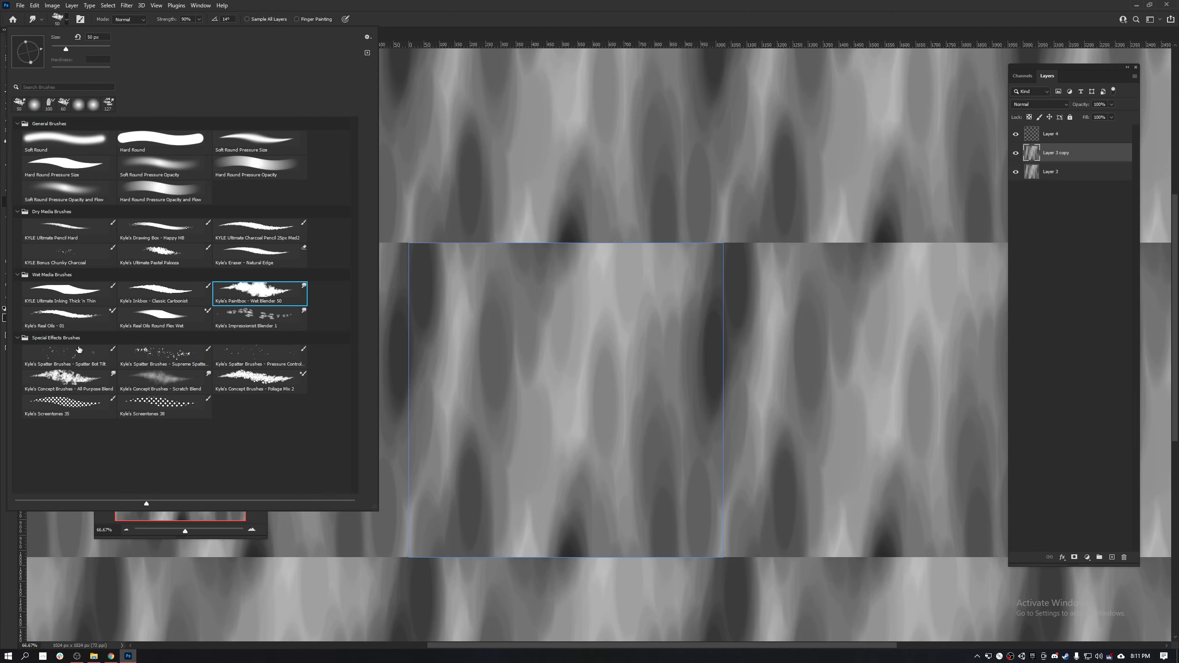
pyautogui.click(69, 323)
pyautogui.click(463, 239)
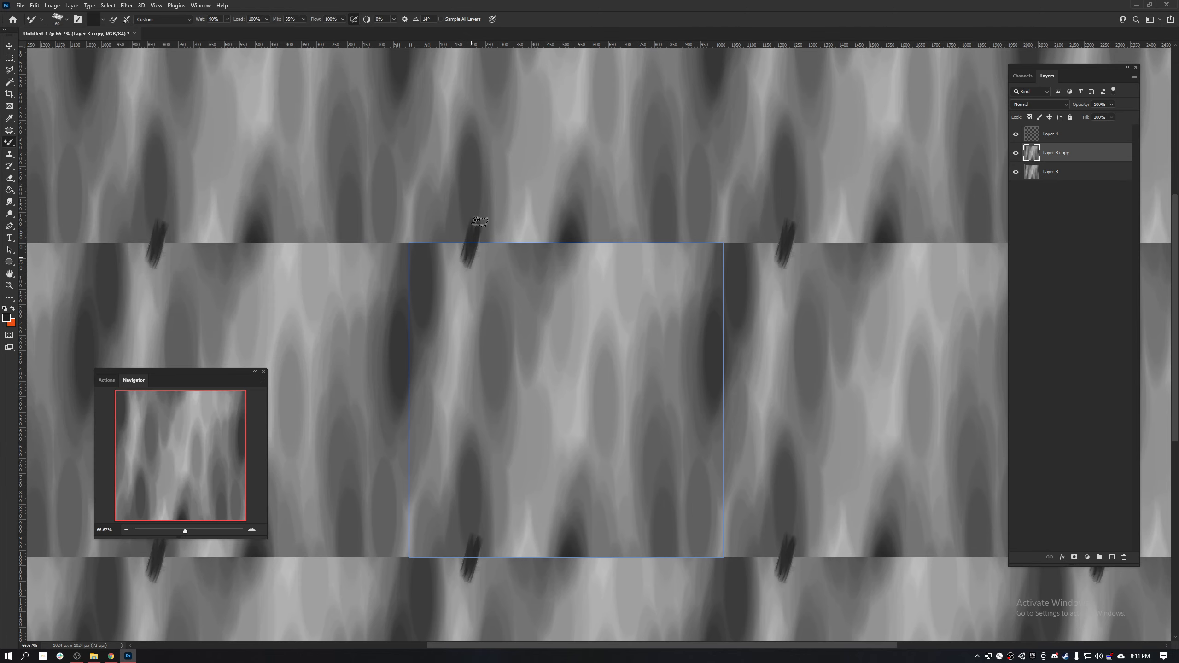
pyautogui.moveTo(478, 222); pyautogui.dragTo(476, 275)
pyautogui.hotkey('ctrl', 'z')
# - Set the duplicated texture layer's opacity to 15% and paint a short Mixer Brush stroke across the tile's upper seam
pyautogui.hotkey('ctrl', '1')
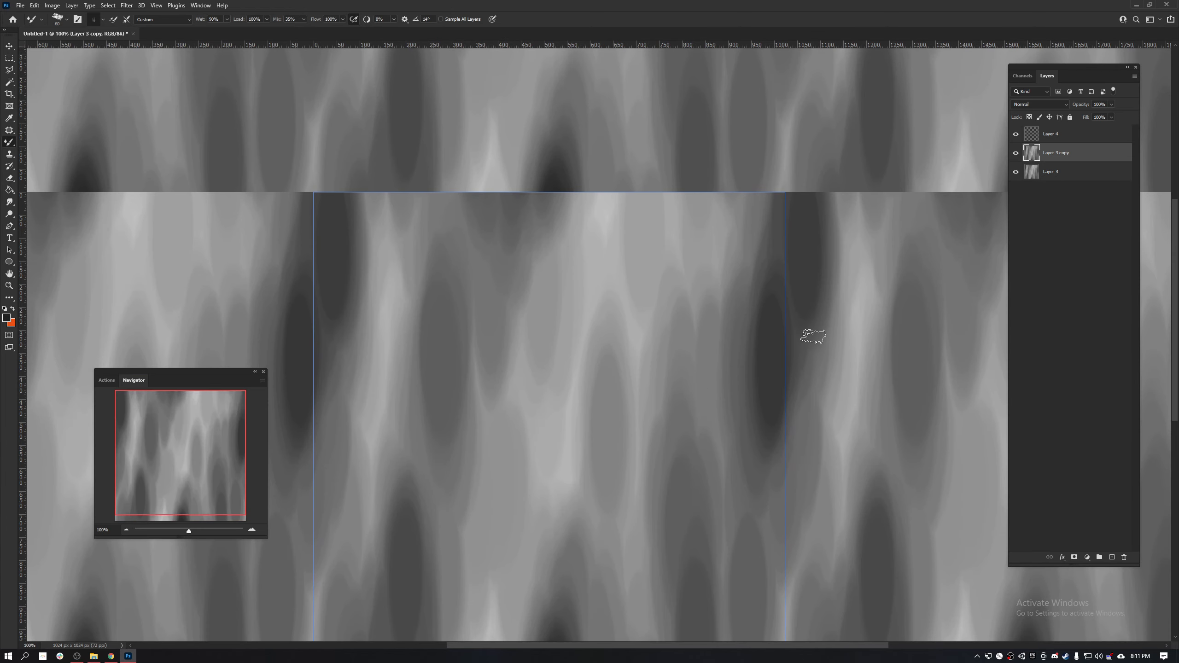
pyautogui.click(1111, 105)
pyautogui.click(390, 195)
pyautogui.moveTo(398, 178); pyautogui.dragTo(411, 223)
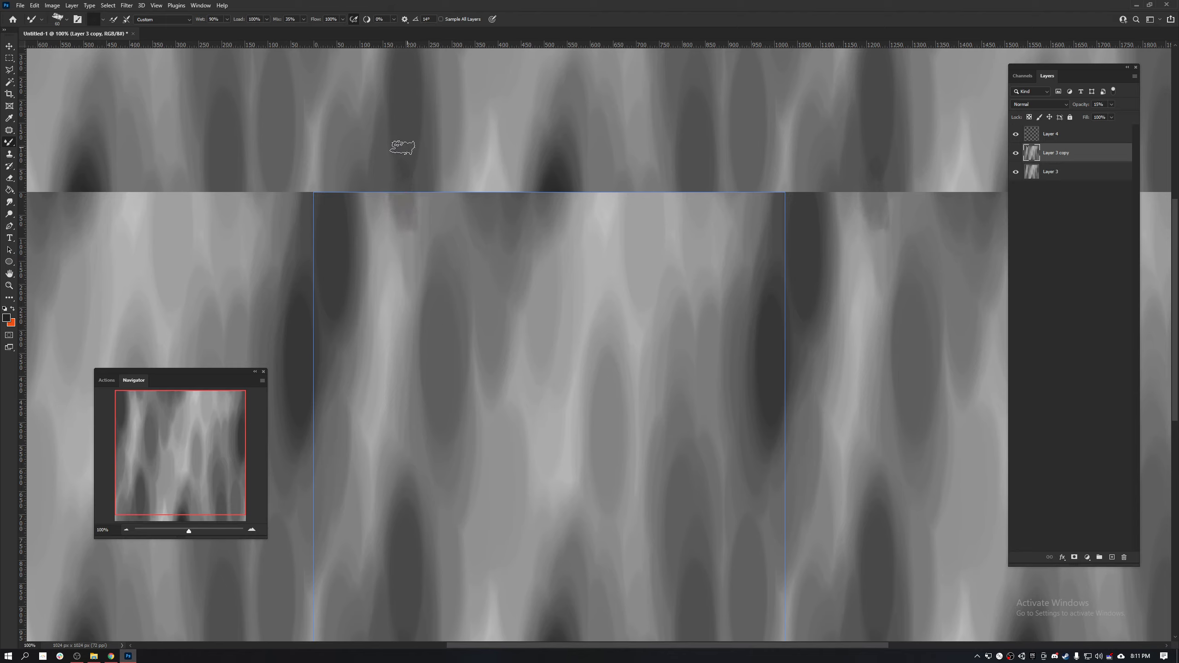
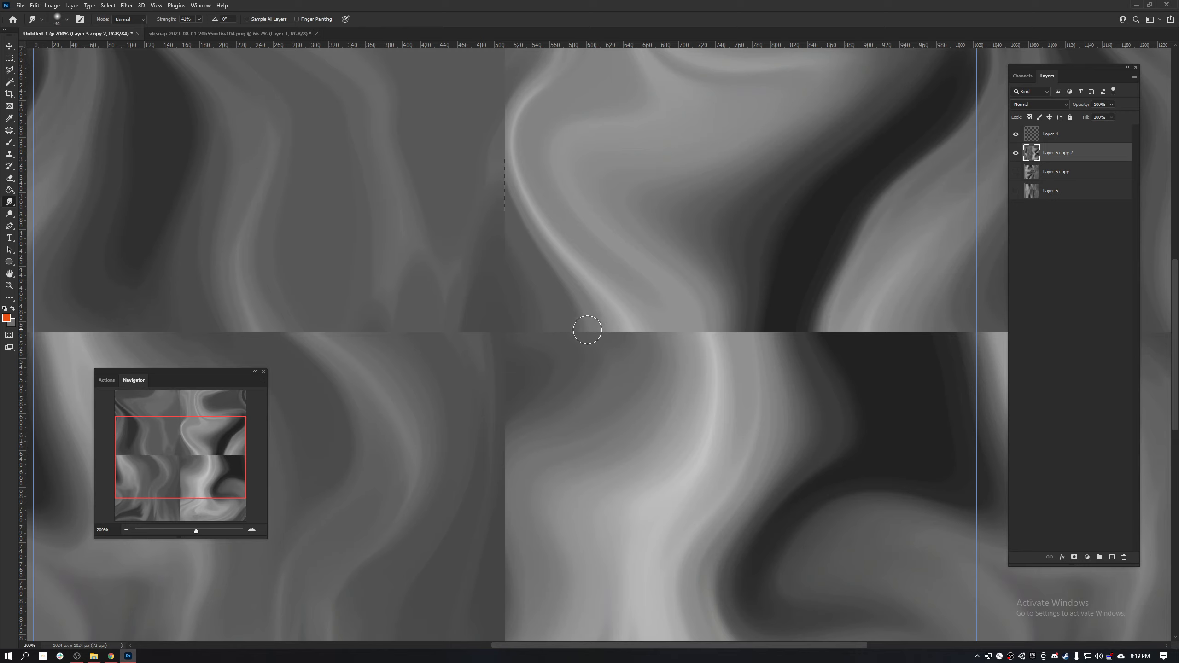
# - Smudge repeatedly across the vertical centre seam in the tile's upper half, from the centre junction up to the top edge
pyautogui.moveTo(576, 328)
pyautogui.mouseDown()
pyautogui.moveTo(571, 380)
pyautogui.moveTo(563, 325)
pyautogui.moveTo(581, 371)
pyautogui.moveTo(621, 355)
pyautogui.moveTo(629, 405)
pyautogui.moveTo(625, 328)
pyautogui.moveTo(598, 323)
pyautogui.moveTo(575, 435)
pyautogui.moveTo(602, 443)
pyautogui.moveTo(655, 308)
pyautogui.moveTo(638, 331)
pyautogui.moveTo(591, 348)
pyautogui.moveTo(602, 405)
pyautogui.moveTo(582, 426)
pyautogui.moveTo(594, 456)
pyautogui.moveTo(549, 432)
pyautogui.moveTo(556, 402)
pyautogui.moveTo(572, 406)
pyautogui.moveTo(538, 374)
pyautogui.moveTo(520, 285)
pyautogui.mouseUp()
pyautogui.moveTo(509, 228)
pyautogui.mouseDown()
pyautogui.moveTo(530, 108)
pyautogui.moveTo(518, 137)
pyautogui.moveTo(595, 336)
pyautogui.mouseUp()
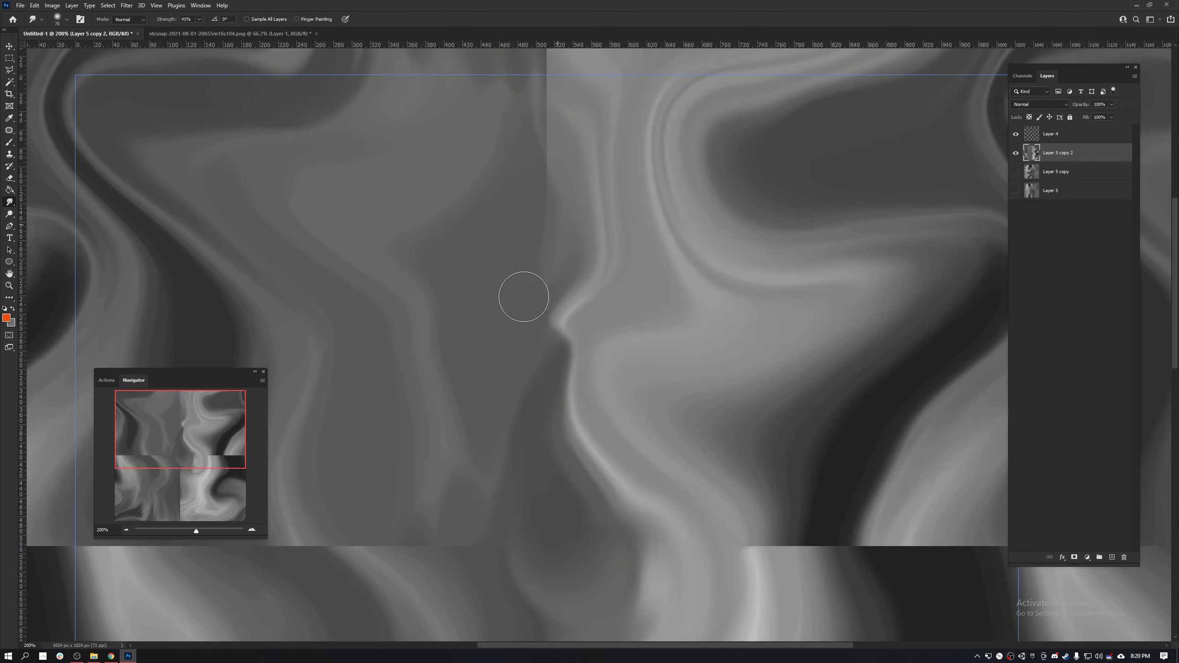
pyautogui.moveTo(563, 193); pyautogui.dragTo(487, 306)
pyautogui.moveTo(567, 168); pyautogui.dragTo(437, 286)
pyautogui.moveTo(550, 126)
pyautogui.mouseDown()
pyautogui.moveTo(453, 201)
pyautogui.moveTo(424, 244)
pyautogui.mouseUp()
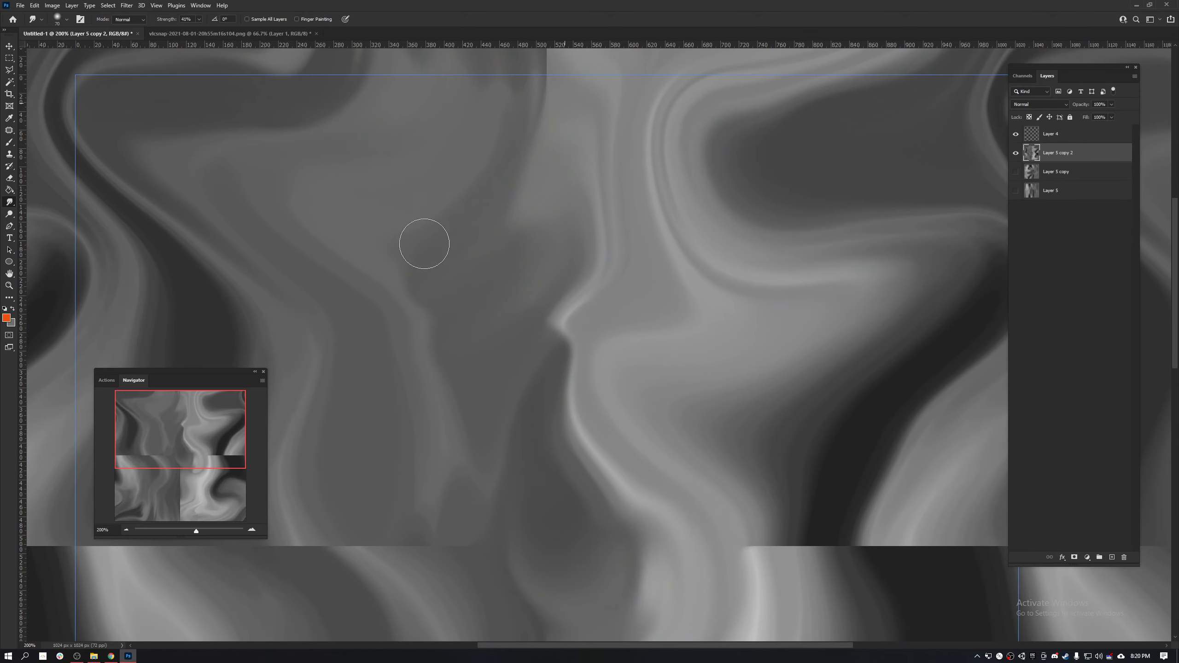
pyautogui.moveTo(548, 100); pyautogui.dragTo(465, 183)
pyautogui.moveTo(555, 76); pyautogui.dragTo(406, 176)
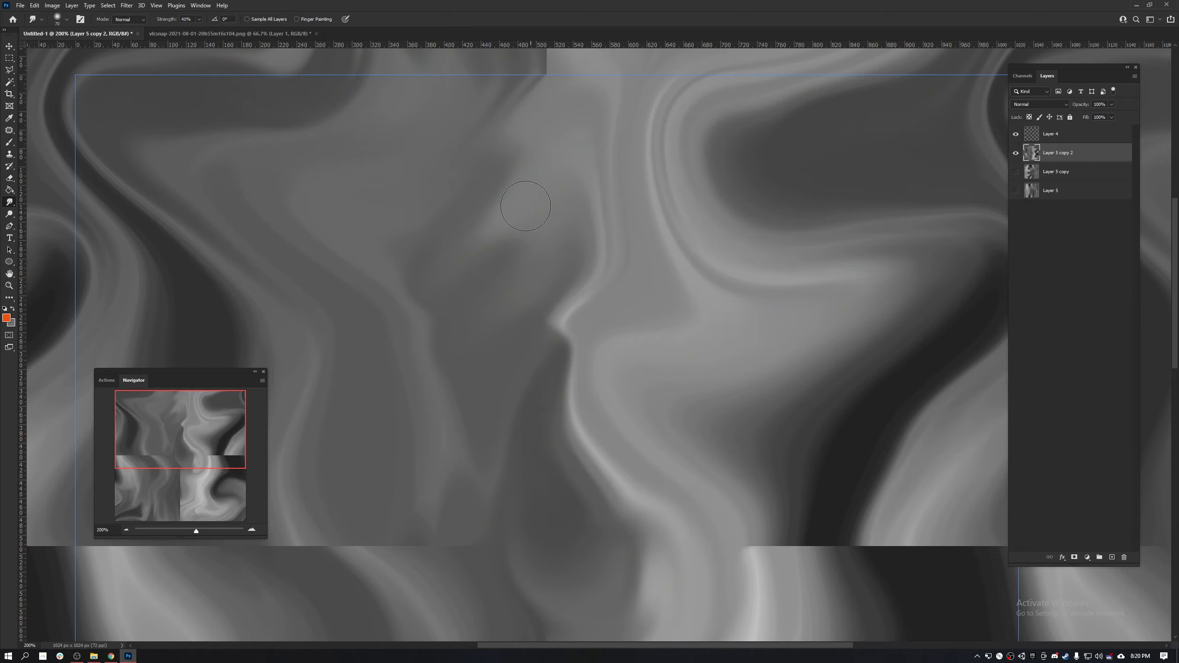
pyautogui.moveTo(475, 289); pyautogui.dragTo(459, 305)
pyautogui.moveTo(549, 200); pyautogui.dragTo(448, 281)
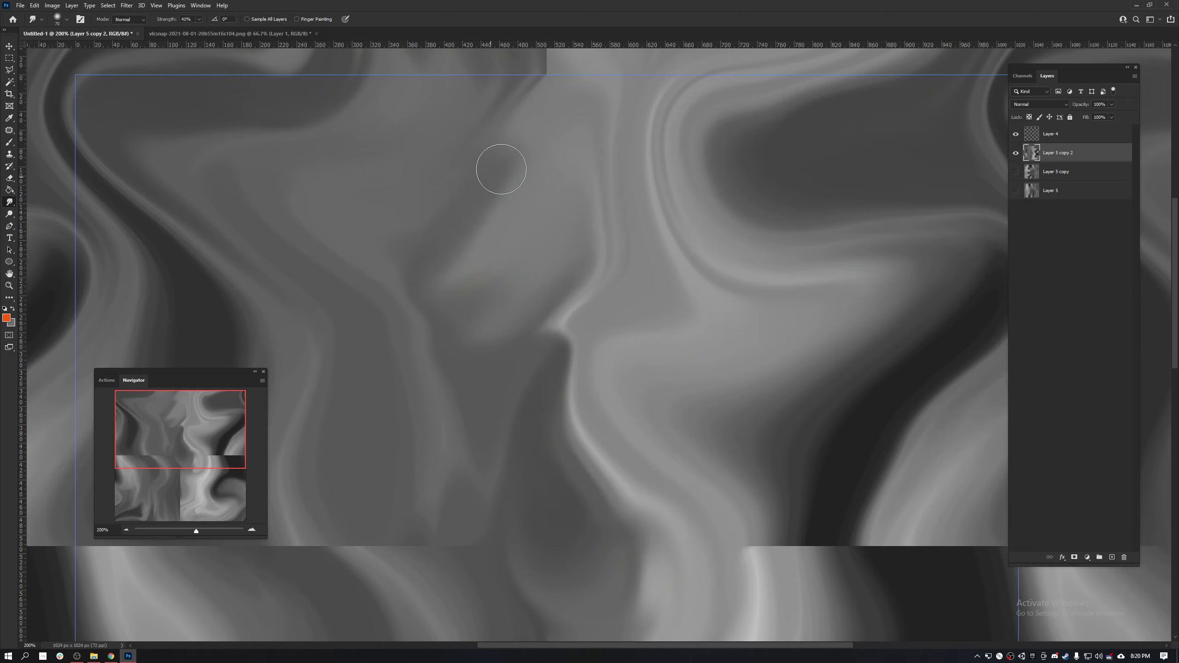
pyautogui.moveTo(518, 158)
pyautogui.mouseDown()
pyautogui.moveTo(426, 204)
pyautogui.moveTo(408, 235)
pyautogui.mouseUp()
pyautogui.moveTo(541, 131); pyautogui.dragTo(485, 181)
pyautogui.moveTo(548, 103); pyautogui.dragTo(493, 146)
pyautogui.moveTo(610, 111); pyautogui.dragTo(591, 363)
# - Smudge long curved streaks across the horizontal seam in the middle of the tile's left half
pyautogui.moveTo(503, 462); pyautogui.dragTo(648, 179)
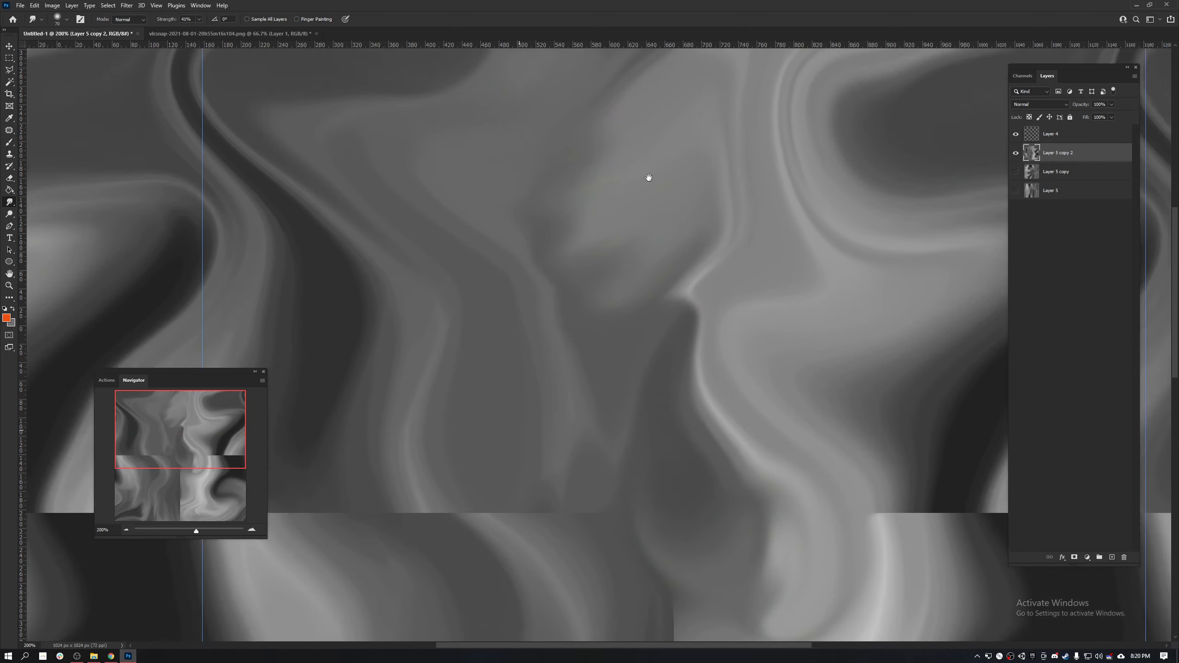
pyautogui.moveTo(514, 343); pyautogui.dragTo(624, 219)
pyautogui.moveTo(508, 375)
pyautogui.mouseDown()
pyautogui.moveTo(576, 394)
pyautogui.moveTo(581, 442)
pyautogui.moveTo(545, 376)
pyautogui.moveTo(670, 501)
pyautogui.moveTo(621, 476)
pyautogui.moveTo(629, 429)
pyautogui.moveTo(568, 388)
pyautogui.moveTo(545, 352)
pyautogui.moveTo(596, 372)
pyautogui.moveTo(605, 395)
pyautogui.moveTo(592, 375)
pyautogui.moveTo(617, 382)
pyautogui.moveTo(599, 337)
pyautogui.mouseUp()
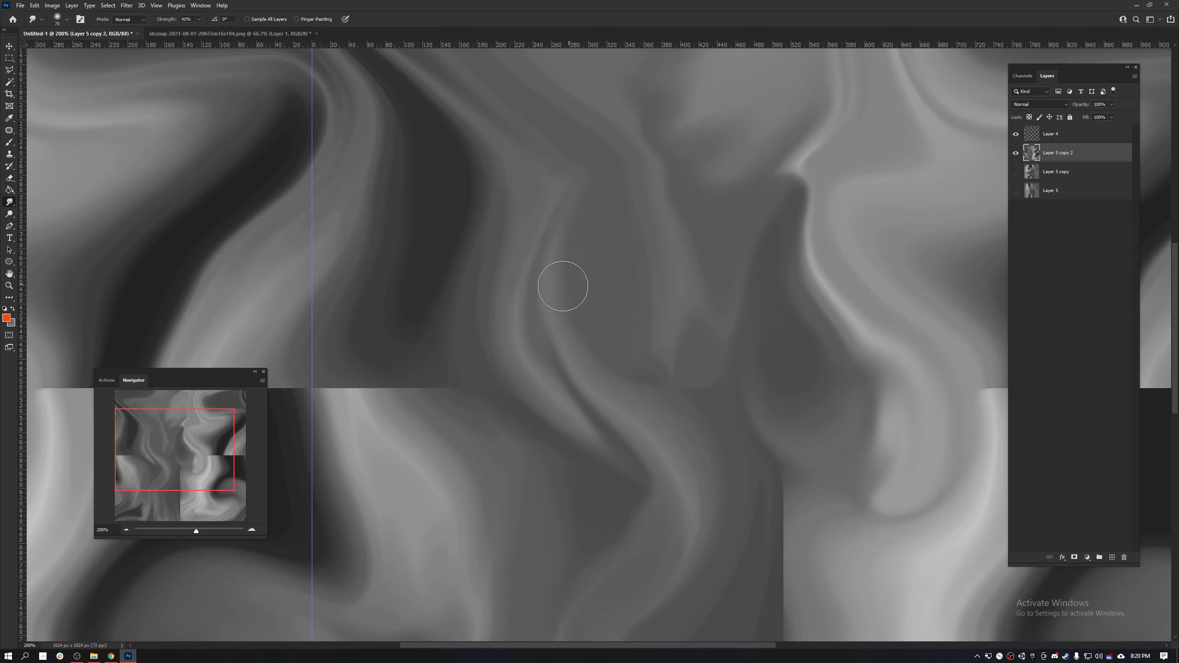
pyautogui.moveTo(532, 179); pyautogui.dragTo(560, 368)
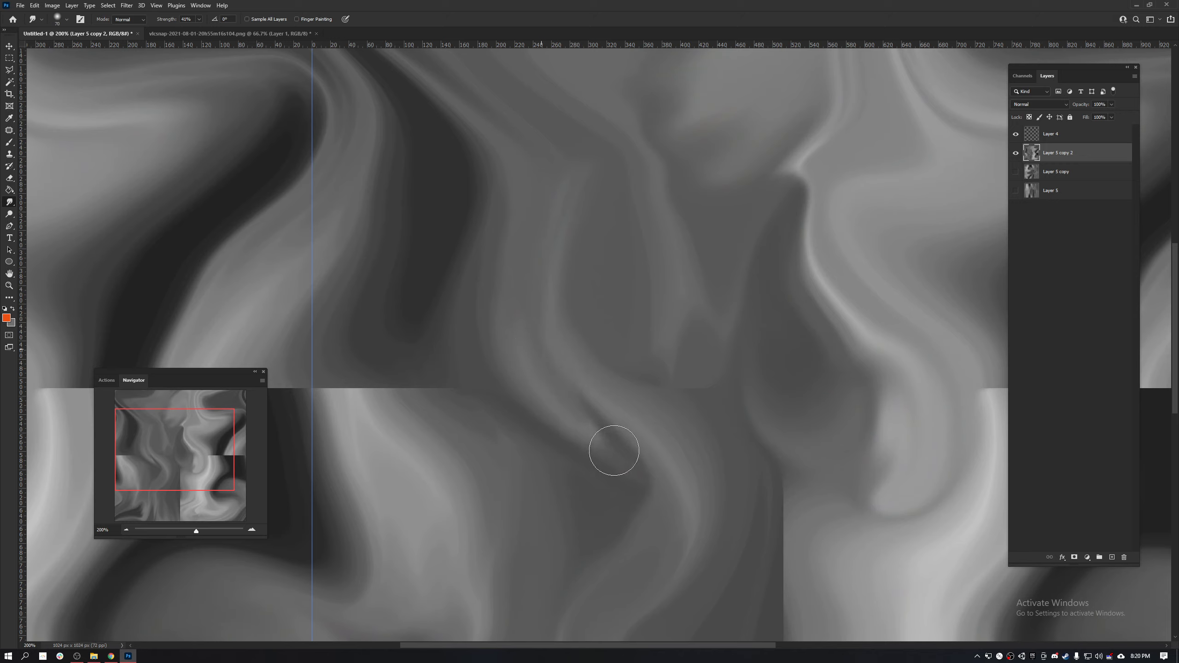
pyautogui.moveTo(613, 451)
pyautogui.mouseDown()
pyautogui.moveTo(608, 489)
pyautogui.moveTo(581, 535)
pyautogui.mouseUp()
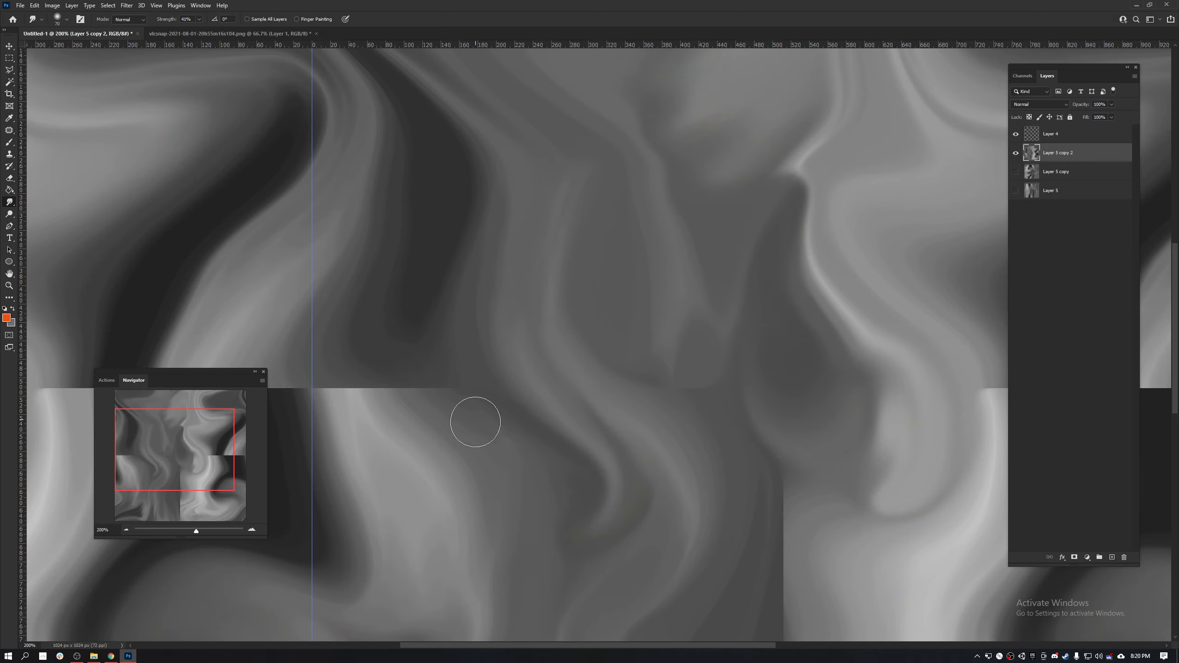
# - Smudge the horizontal seam near the tile's left edge, stretching the light and dark bands vertically across it
pyautogui.moveTo(475, 422)
pyautogui.mouseDown()
pyautogui.moveTo(428, 304)
pyautogui.moveTo(440, 424)
pyautogui.moveTo(449, 365)
pyautogui.moveTo(411, 261)
pyautogui.moveTo(442, 425)
pyautogui.moveTo(422, 290)
pyautogui.moveTo(463, 436)
pyautogui.moveTo(453, 443)
pyautogui.moveTo(415, 344)
pyautogui.moveTo(531, 474)
pyautogui.moveTo(498, 483)
pyautogui.moveTo(519, 530)
pyautogui.moveTo(529, 317)
pyautogui.moveTo(591, 189)
pyautogui.mouseUp()
pyautogui.moveTo(565, 253); pyautogui.dragTo(576, 189)
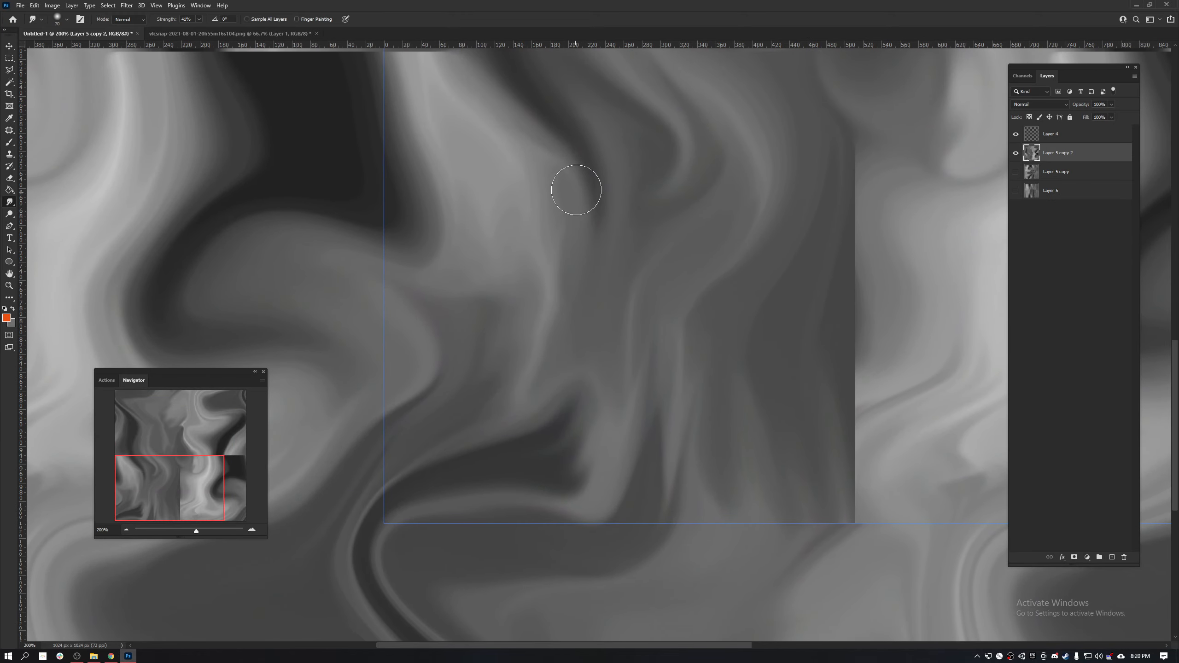
pyautogui.moveTo(565, 415)
pyautogui.mouseDown()
pyautogui.moveTo(748, 111)
pyautogui.moveTo(753, 337)
pyautogui.moveTo(705, 298)
pyautogui.mouseUp()
pyautogui.moveTo(617, 353); pyautogui.dragTo(586, 182)
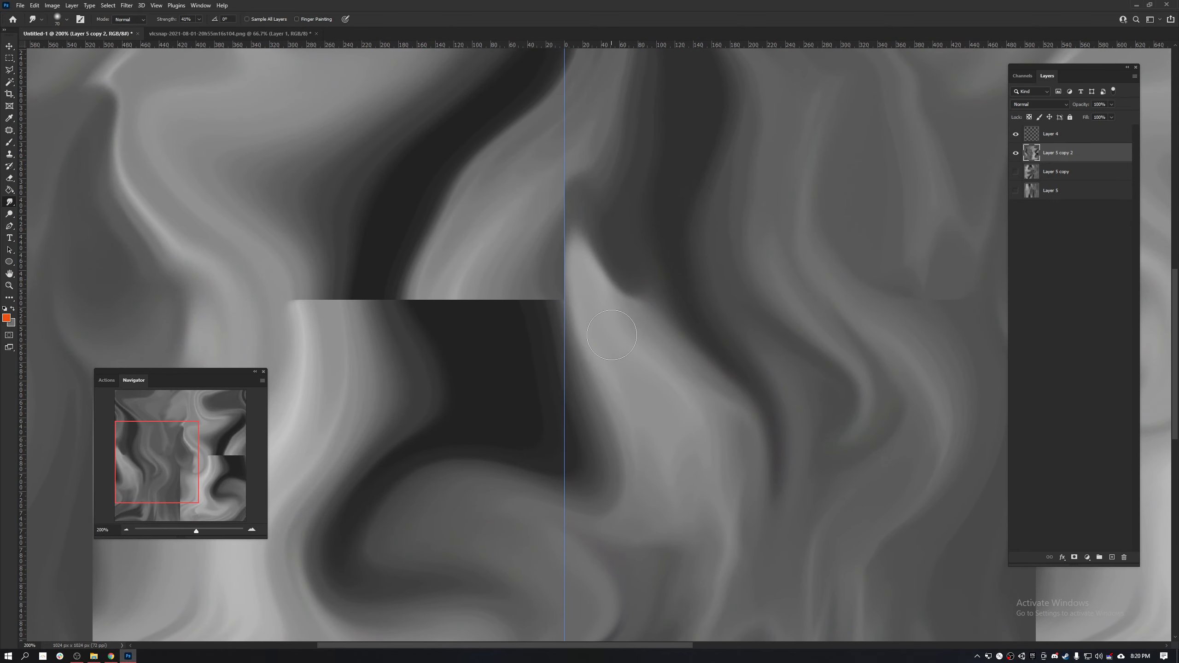
pyautogui.moveTo(611, 334); pyautogui.dragTo(581, 184)
pyautogui.moveTo(643, 379)
pyautogui.mouseDown()
pyautogui.moveTo(529, 250)
pyautogui.moveTo(613, 334)
pyautogui.mouseUp()
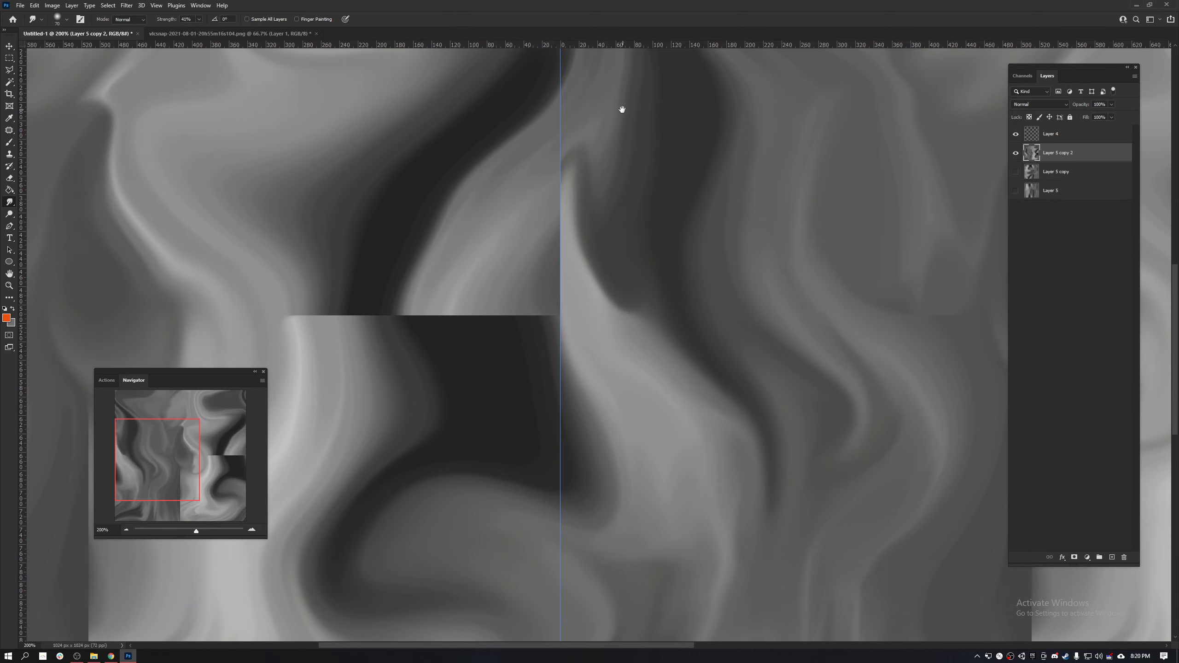
pyautogui.moveTo(621, 111); pyautogui.dragTo(621, 247)
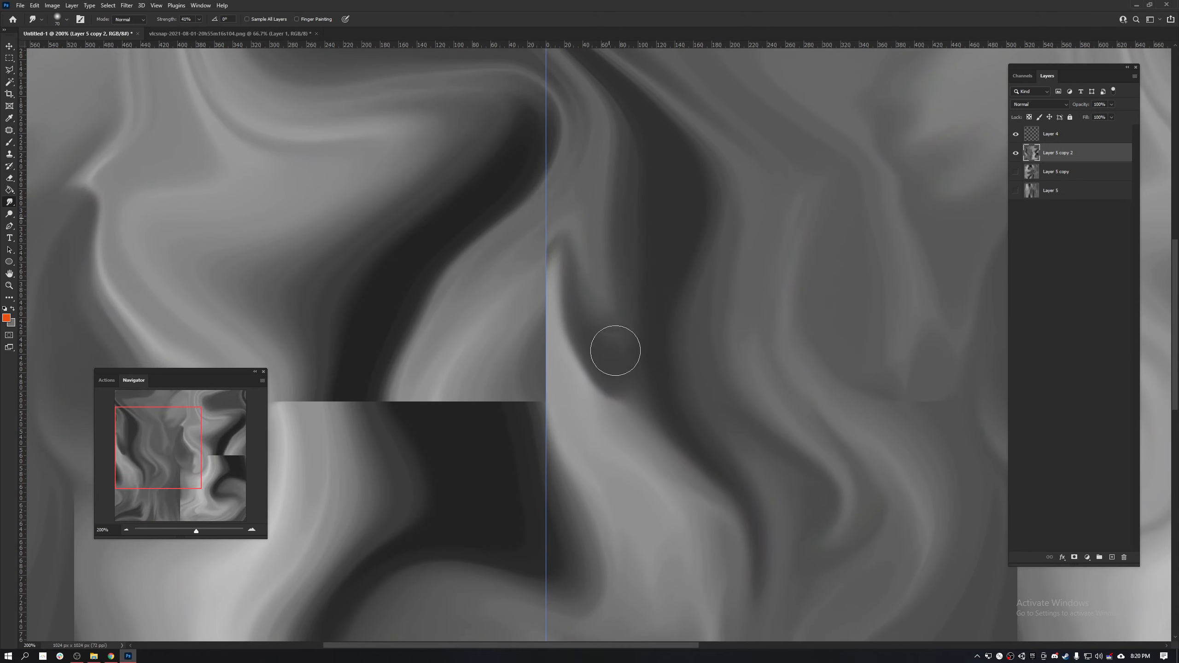
pyautogui.moveTo(667, 205)
pyautogui.mouseDown()
pyautogui.moveTo(689, 492)
pyautogui.moveTo(626, 287)
pyautogui.moveTo(518, 343)
pyautogui.moveTo(874, 191)
pyautogui.moveTo(679, 276)
pyautogui.moveTo(618, 326)
pyautogui.moveTo(640, 500)
pyautogui.moveTo(610, 318)
pyautogui.mouseUp()
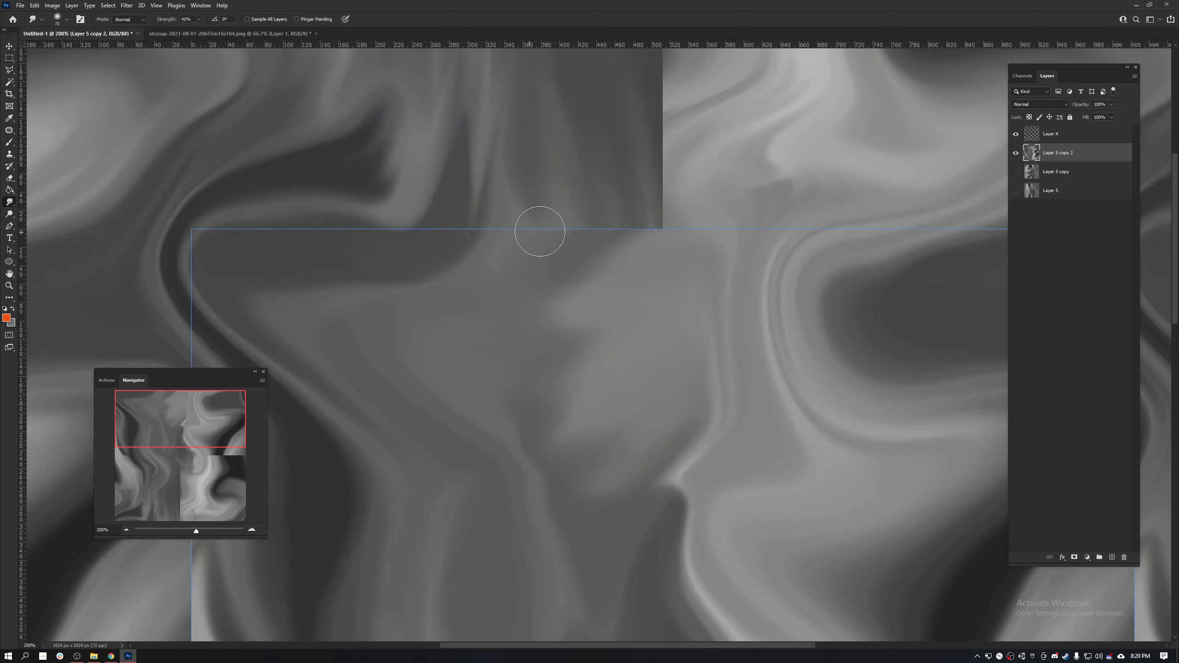
# - Smudge across the horizontal seam in the tile's right half to blend its light and dark bands together
pyautogui.moveTo(762, 372)
pyautogui.mouseDown()
pyautogui.moveTo(752, 332)
pyautogui.moveTo(687, 221)
pyautogui.mouseUp()
pyautogui.moveTo(731, 139)
pyautogui.mouseDown()
pyautogui.moveTo(693, 181)
pyautogui.moveTo(676, 280)
pyautogui.moveTo(706, 85)
pyautogui.moveTo(636, 197)
pyautogui.moveTo(623, 280)
pyautogui.moveTo(665, 126)
pyautogui.moveTo(653, 95)
pyautogui.moveTo(593, 169)
pyautogui.moveTo(573, 279)
pyautogui.moveTo(590, 291)
pyautogui.moveTo(640, 145)
pyautogui.moveTo(622, 165)
pyautogui.moveTo(610, 244)
pyautogui.moveTo(631, 284)
pyautogui.moveTo(688, 163)
pyautogui.moveTo(734, 129)
pyautogui.moveTo(745, 141)
pyautogui.moveTo(743, 321)
pyautogui.moveTo(756, 280)
pyautogui.moveTo(675, 310)
pyautogui.moveTo(643, 241)
pyautogui.moveTo(583, 248)
pyautogui.mouseUp()
pyautogui.moveTo(596, 149); pyautogui.dragTo(629, 357)
pyautogui.moveTo(593, 360)
pyautogui.mouseDown()
pyautogui.moveTo(585, 331)
pyautogui.moveTo(603, 311)
pyautogui.moveTo(581, 184)
pyautogui.moveTo(545, 320)
pyautogui.moveTo(533, 262)
pyautogui.moveTo(547, 216)
pyautogui.moveTo(703, 114)
pyautogui.moveTo(657, 116)
pyautogui.moveTo(590, 179)
pyautogui.moveTo(661, 145)
pyautogui.moveTo(542, 213)
pyautogui.mouseUp()
pyautogui.moveTo(589, 174)
pyautogui.mouseDown()
pyautogui.moveTo(612, 215)
pyautogui.moveTo(586, 273)
pyautogui.moveTo(597, 292)
pyautogui.moveTo(584, 253)
pyautogui.moveTo(566, 317)
pyautogui.moveTo(600, 306)
pyautogui.moveTo(573, 246)
pyautogui.moveTo(612, 292)
pyautogui.moveTo(595, 286)
pyautogui.moveTo(665, 210)
pyautogui.moveTo(586, 294)
pyautogui.moveTo(582, 234)
pyautogui.moveTo(710, 187)
pyautogui.mouseUp()
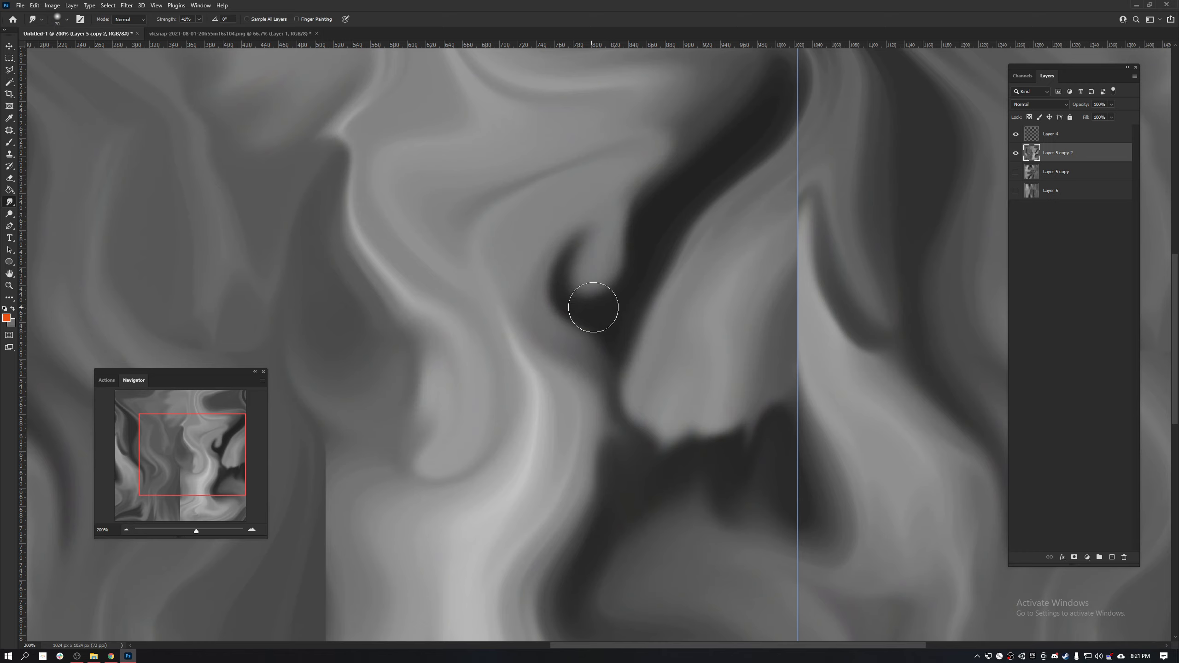
# - Smudge the dark hook above the blended seam in the tile's right half into a narrow diagonal band
pyautogui.moveTo(593, 307)
pyautogui.mouseDown()
pyautogui.moveTo(617, 222)
pyautogui.moveTo(661, 219)
pyautogui.moveTo(624, 161)
pyautogui.moveTo(733, 119)
pyautogui.mouseUp()
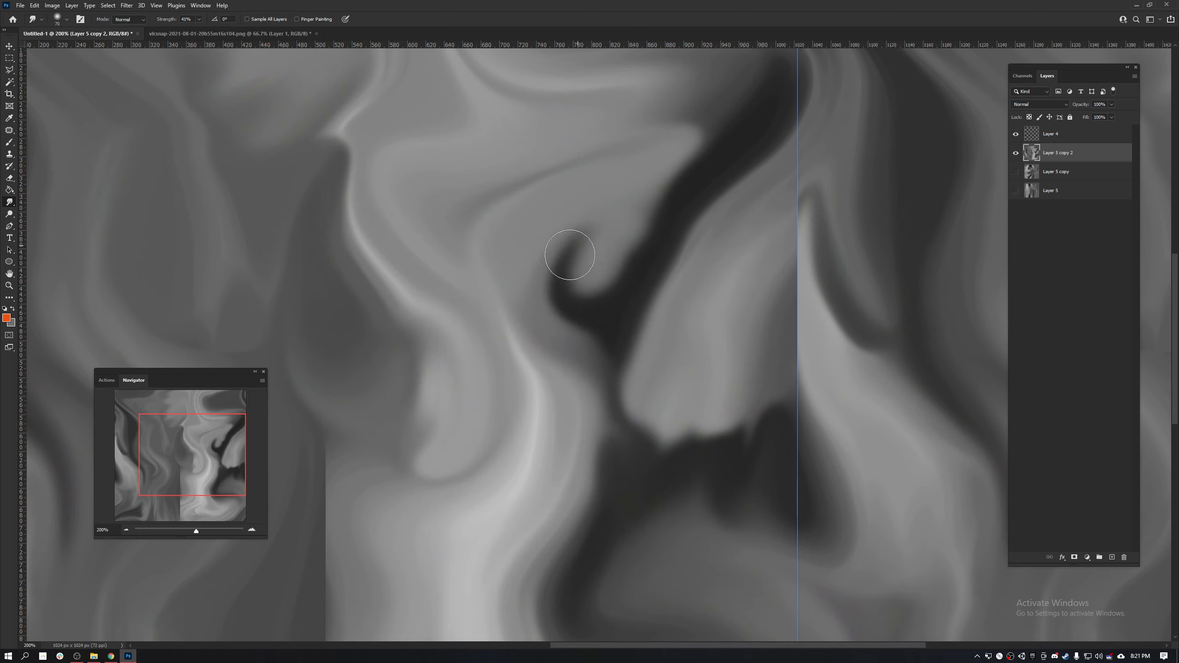
pyautogui.moveTo(570, 256); pyautogui.dragTo(750, 120)
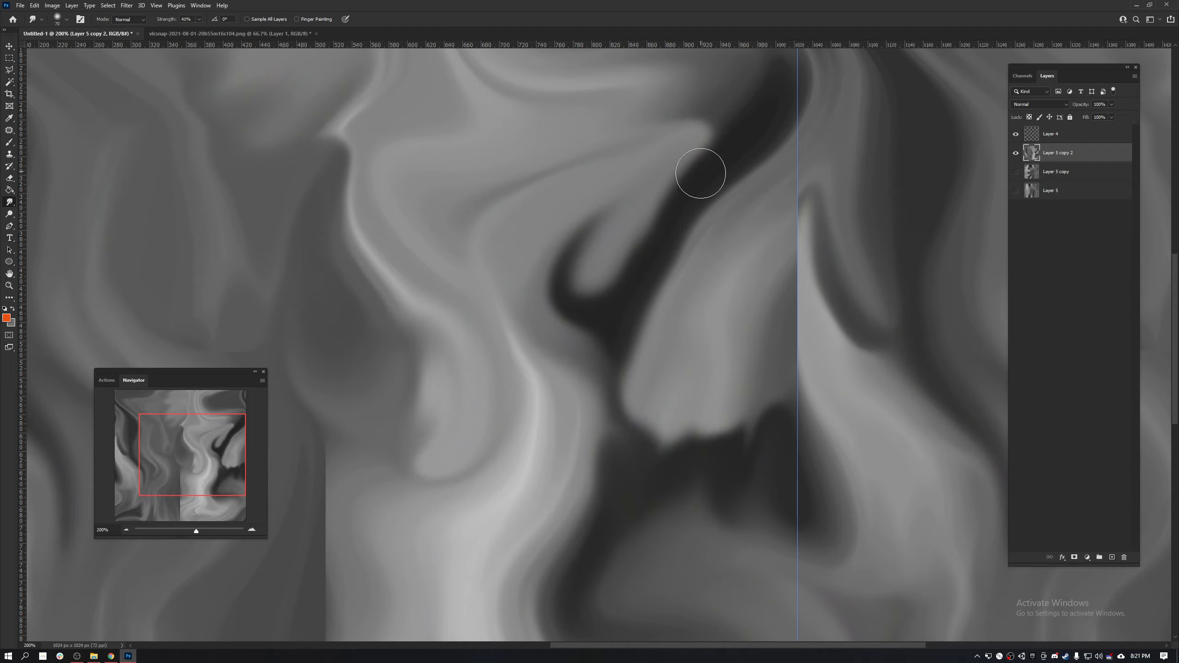
pyautogui.moveTo(701, 174)
pyautogui.mouseDown()
pyautogui.moveTo(559, 310)
pyautogui.moveTo(645, 244)
pyautogui.moveTo(574, 341)
pyautogui.moveTo(602, 272)
pyautogui.moveTo(587, 366)
pyautogui.mouseUp()
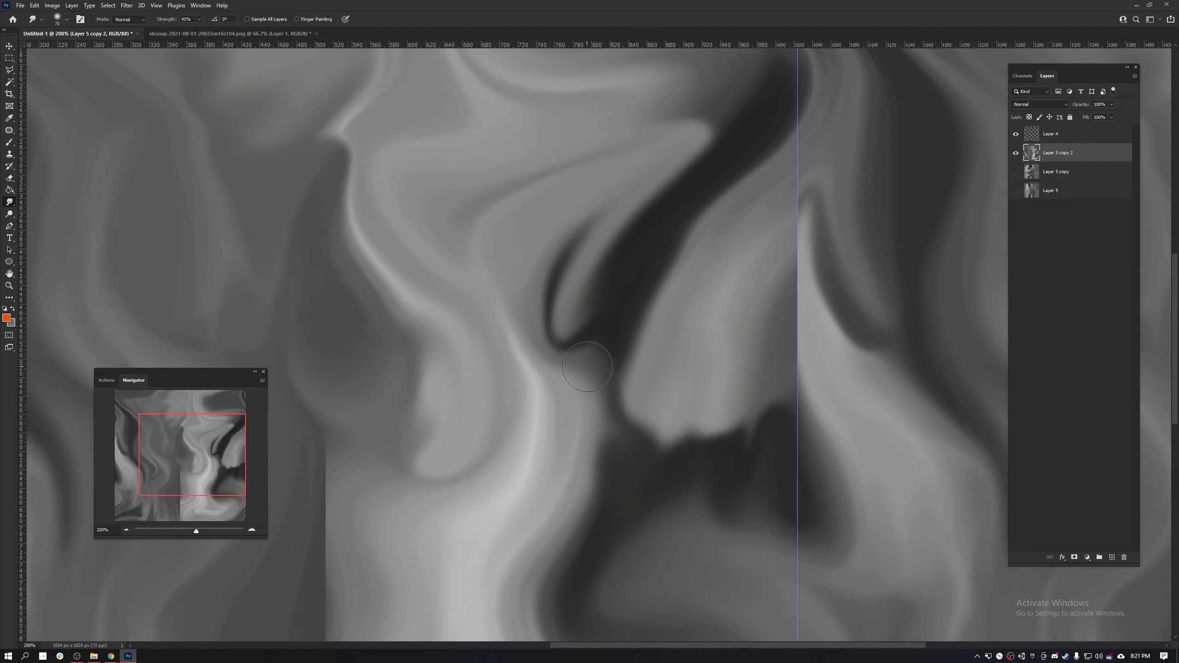
pyautogui.moveTo(546, 458)
pyautogui.mouseDown()
pyautogui.moveTo(592, 413)
pyautogui.moveTo(605, 211)
pyautogui.moveTo(585, 320)
pyautogui.mouseUp()
# - Smudge the vertical centre seam in the tile's lower half, merging the light band with the dark area beside it
pyautogui.moveTo(666, 347)
pyautogui.mouseDown()
pyautogui.moveTo(586, 270)
pyautogui.moveTo(741, 371)
pyautogui.moveTo(849, 394)
pyautogui.mouseUp()
pyautogui.moveTo(741, 236)
pyautogui.mouseDown()
pyautogui.moveTo(700, 181)
pyautogui.moveTo(673, 244)
pyautogui.moveTo(761, 236)
pyautogui.moveTo(681, 176)
pyautogui.moveTo(700, 225)
pyautogui.moveTo(739, 225)
pyautogui.moveTo(777, 178)
pyautogui.moveTo(763, 159)
pyautogui.moveTo(666, 163)
pyautogui.moveTo(702, 207)
pyautogui.moveTo(771, 140)
pyautogui.moveTo(616, 162)
pyautogui.moveTo(750, 205)
pyautogui.moveTo(759, 91)
pyautogui.moveTo(666, 270)
pyautogui.moveTo(706, 235)
pyautogui.moveTo(740, 237)
pyautogui.moveTo(703, 222)
pyautogui.moveTo(729, 217)
pyautogui.moveTo(731, 116)
pyautogui.moveTo(689, 230)
pyautogui.moveTo(774, 172)
pyautogui.moveTo(749, 144)
pyautogui.moveTo(685, 175)
pyautogui.moveTo(801, 174)
pyautogui.mouseUp()
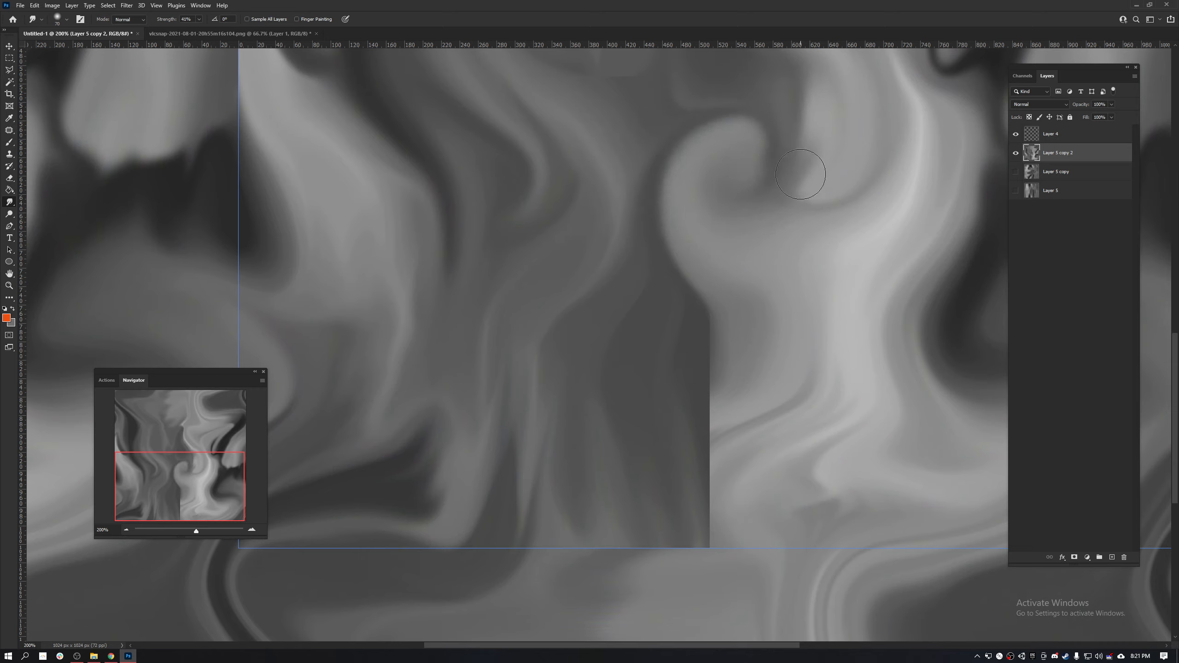
pyautogui.moveTo(658, 309)
pyautogui.mouseDown()
pyautogui.moveTo(724, 329)
pyautogui.moveTo(743, 372)
pyautogui.moveTo(748, 442)
pyautogui.moveTo(735, 405)
pyautogui.moveTo(695, 432)
pyautogui.moveTo(766, 387)
pyautogui.moveTo(773, 339)
pyautogui.moveTo(728, 395)
pyautogui.moveTo(799, 432)
pyautogui.moveTo(789, 455)
pyautogui.moveTo(764, 453)
pyautogui.moveTo(653, 417)
pyautogui.moveTo(650, 487)
pyautogui.moveTo(621, 369)
pyautogui.moveTo(599, 461)
pyautogui.mouseUp()
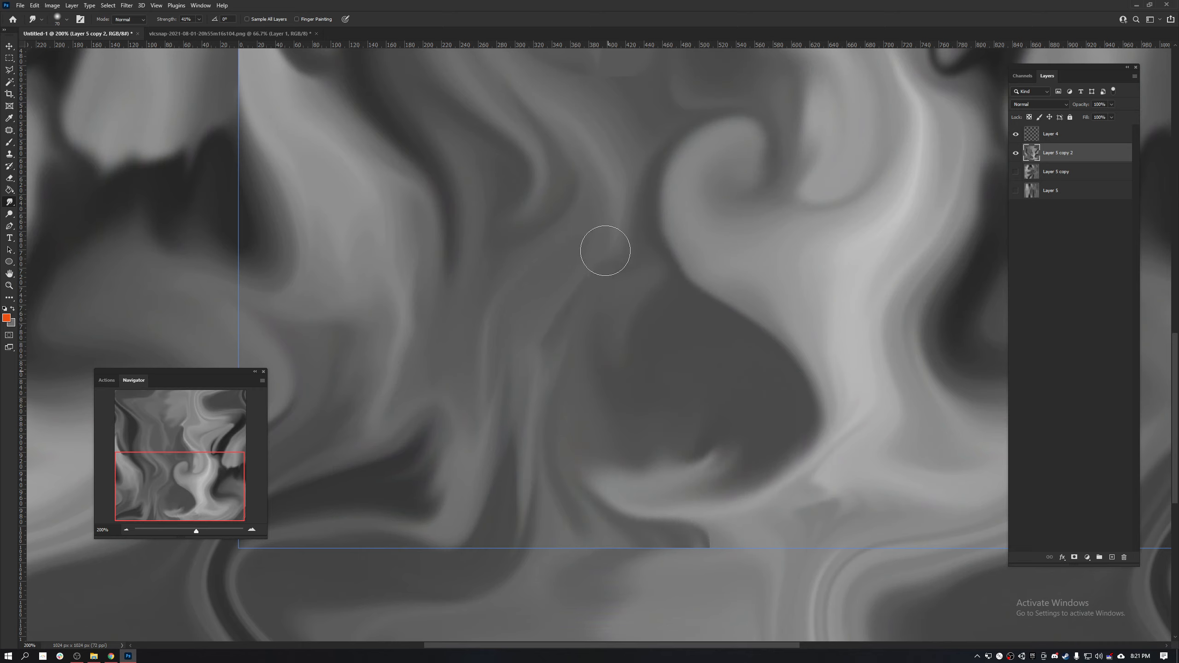
# - Smudge the streaks beside the blended vertical seam near the tile's bottom edge into smoother curved shapes
pyautogui.moveTo(613, 240); pyautogui.dragTo(635, 365)
pyautogui.moveTo(617, 273); pyautogui.dragTo(559, 374)
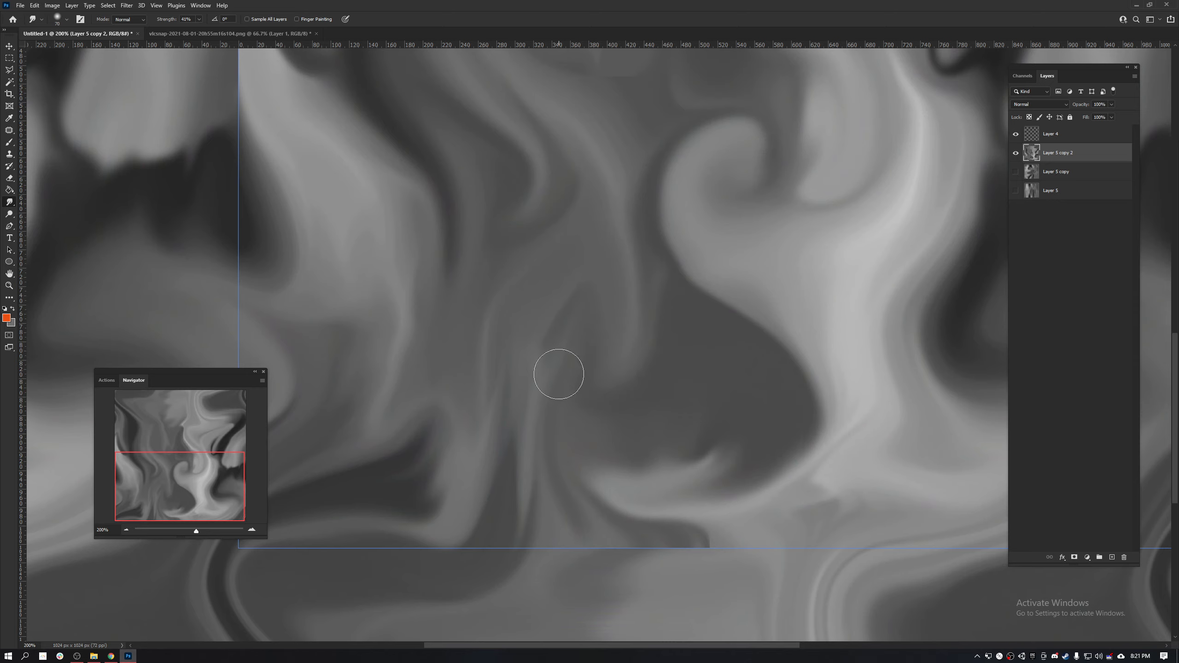
pyautogui.moveTo(590, 418); pyautogui.dragTo(450, 391)
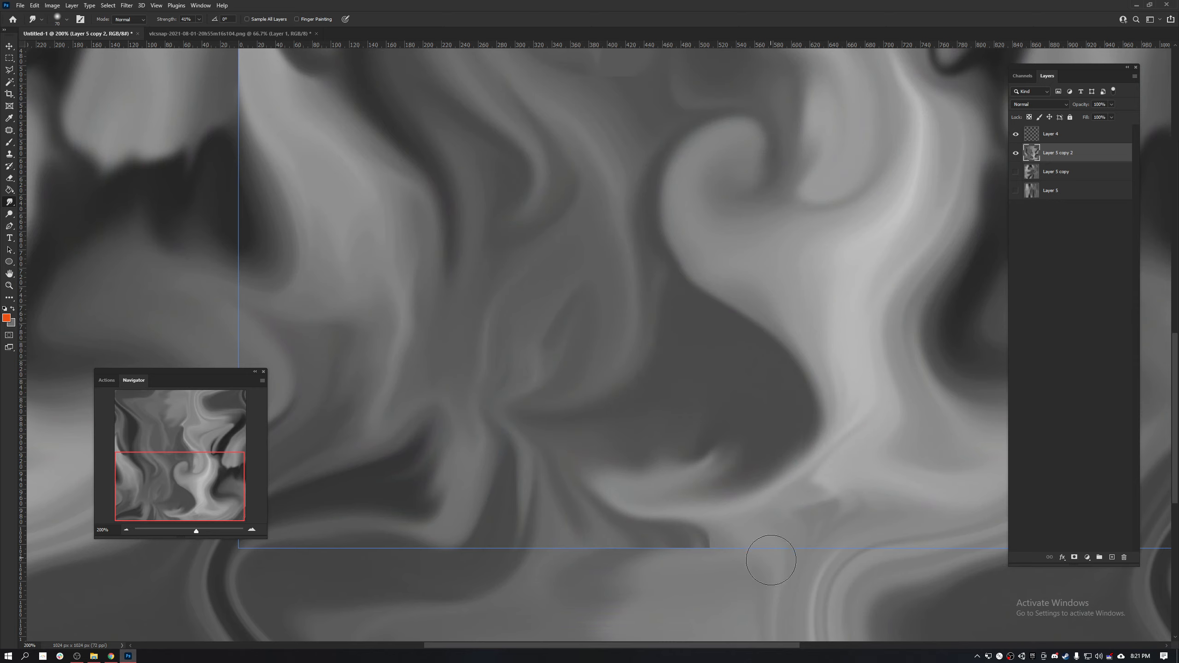
pyautogui.moveTo(771, 560)
pyautogui.mouseDown()
pyautogui.moveTo(674, 558)
pyautogui.moveTo(553, 485)
pyautogui.mouseUp()
pyautogui.moveTo(673, 529); pyautogui.dragTo(558, 361)
pyautogui.moveTo(531, 514)
pyautogui.mouseDown()
pyautogui.moveTo(548, 347)
pyautogui.moveTo(499, 474)
pyautogui.moveTo(508, 524)
pyautogui.moveTo(495, 511)
pyautogui.moveTo(581, 416)
pyautogui.moveTo(486, 490)
pyautogui.moveTo(522, 470)
pyautogui.mouseUp()
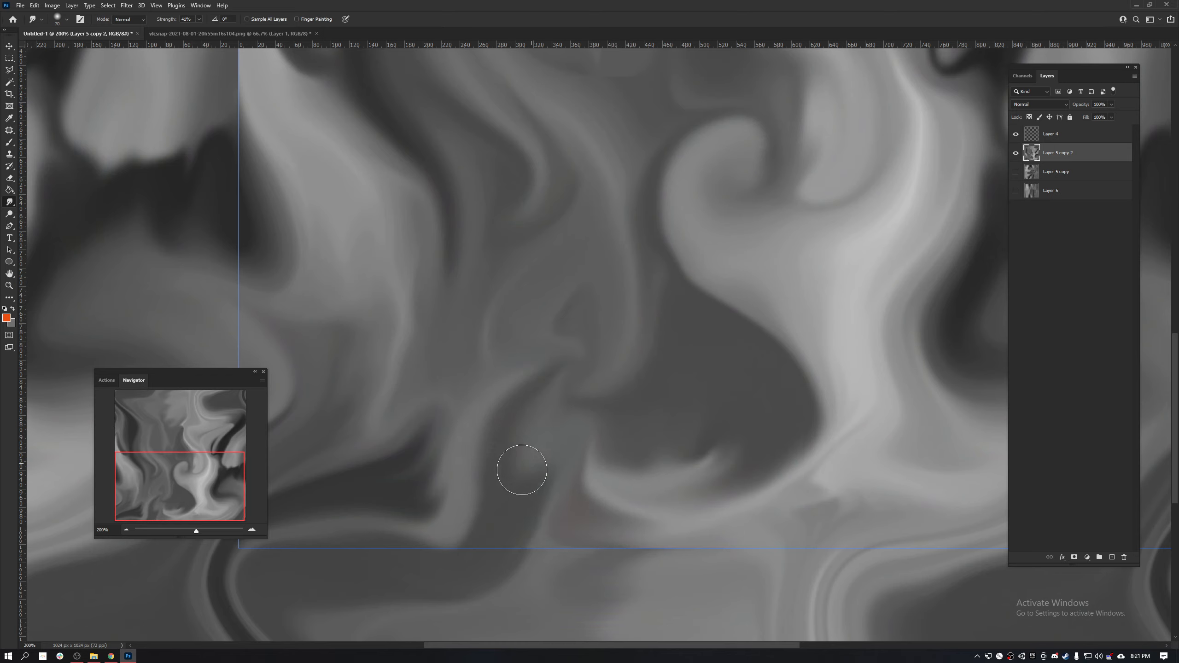
pyautogui.moveTo(465, 423)
pyautogui.mouseDown()
pyautogui.moveTo(596, 303)
pyautogui.moveTo(702, 385)
pyautogui.mouseUp()
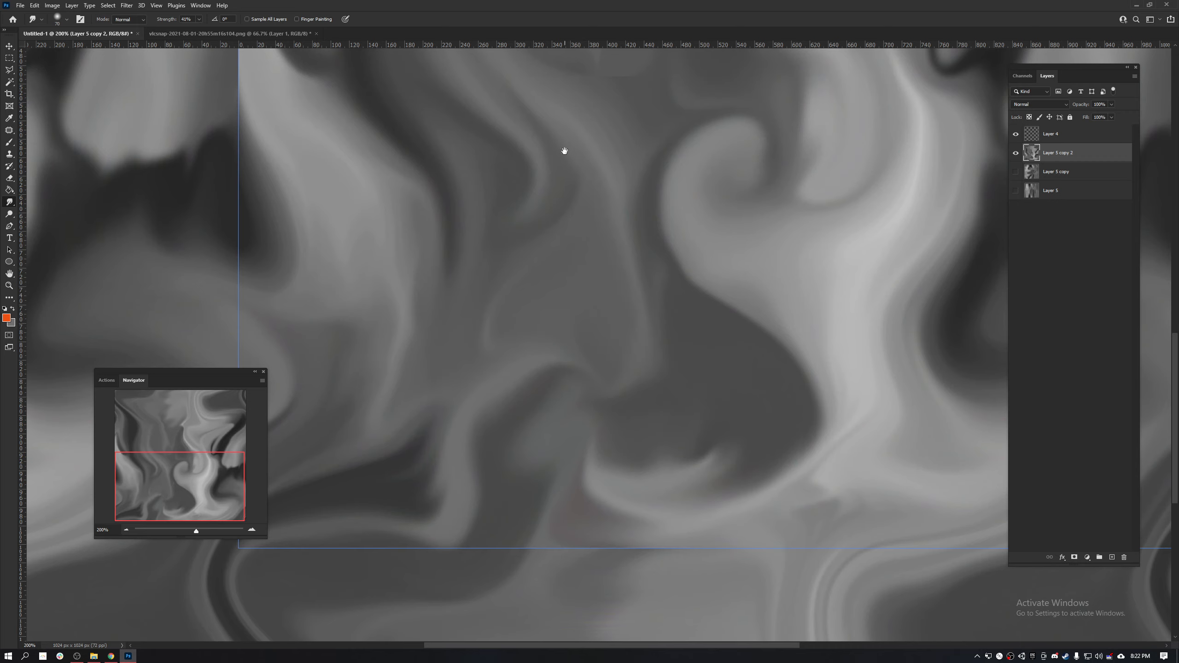
# - Smudge the narrow dark hook in the tile's right half into a wider, softly swirled dark pocket
pyautogui.moveTo(564, 151); pyautogui.dragTo(346, 481)
pyautogui.moveTo(625, 304); pyautogui.dragTo(558, 305)
pyautogui.moveTo(659, 393); pyautogui.dragTo(692, 292)
pyautogui.moveTo(653, 339)
pyautogui.mouseDown()
pyautogui.moveTo(694, 281)
pyautogui.moveTo(740, 251)
pyautogui.mouseUp()
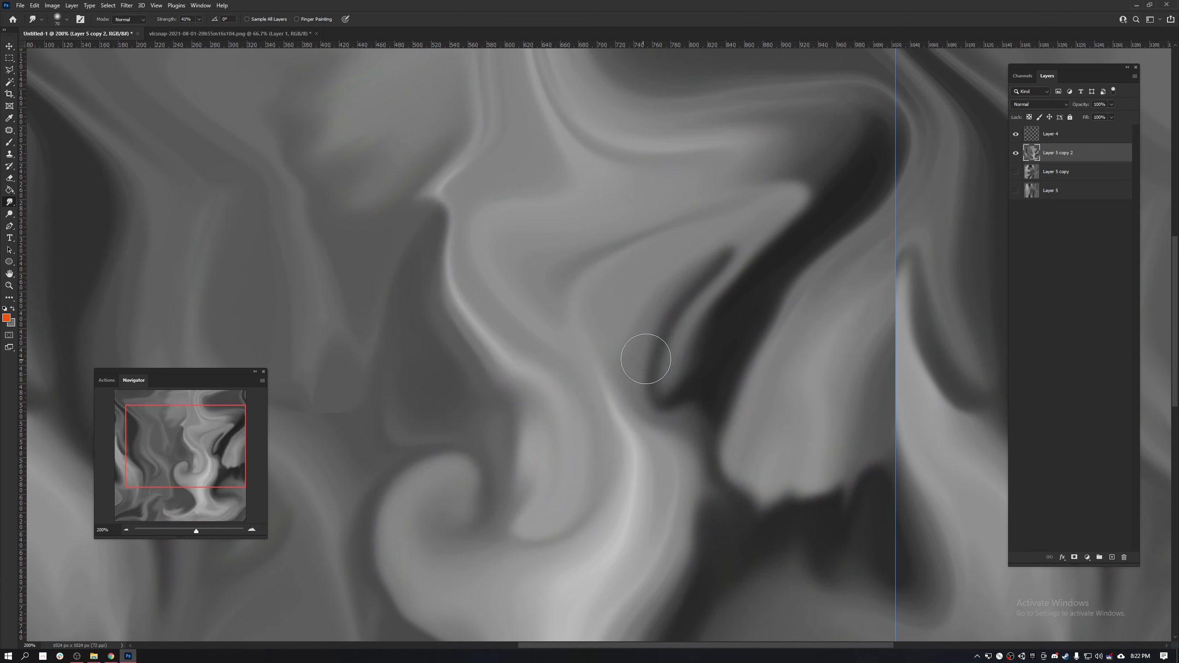
pyautogui.moveTo(684, 391)
pyautogui.mouseDown()
pyautogui.moveTo(734, 339)
pyautogui.moveTo(766, 264)
pyautogui.moveTo(648, 284)
pyautogui.moveTo(685, 282)
pyautogui.moveTo(613, 361)
pyautogui.moveTo(624, 374)
pyautogui.moveTo(614, 301)
pyautogui.moveTo(728, 224)
pyautogui.moveTo(775, 165)
pyautogui.mouseUp()
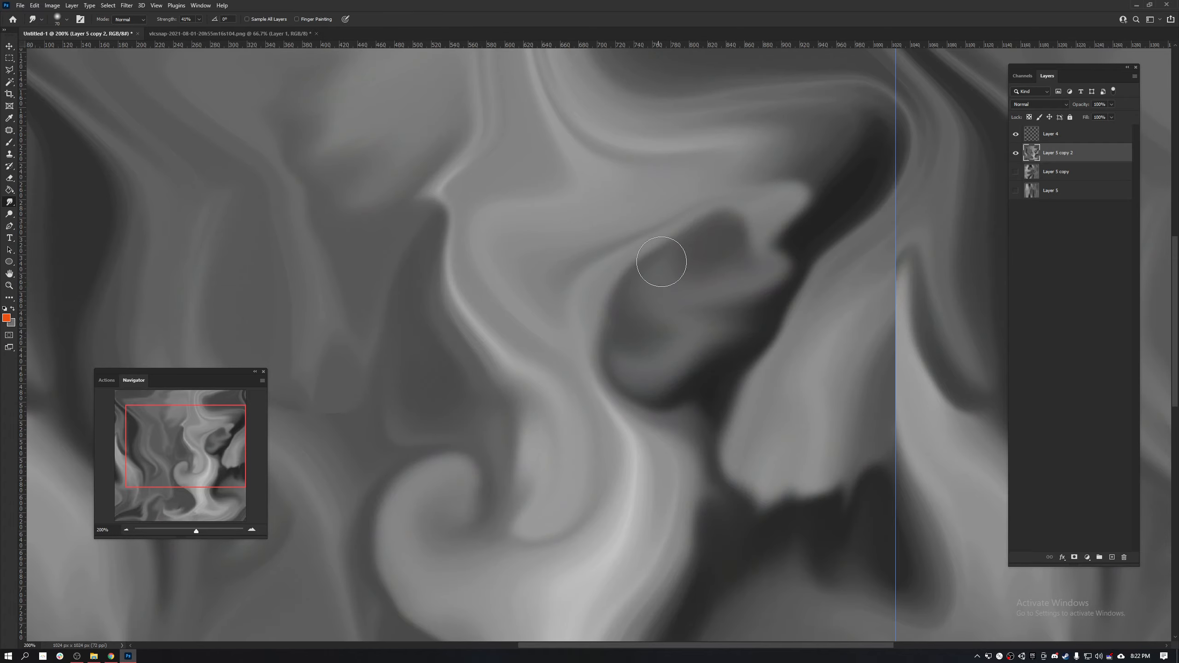
pyautogui.moveTo(661, 262)
pyautogui.mouseDown()
pyautogui.moveTo(703, 255)
pyautogui.moveTo(697, 369)
pyautogui.mouseUp()
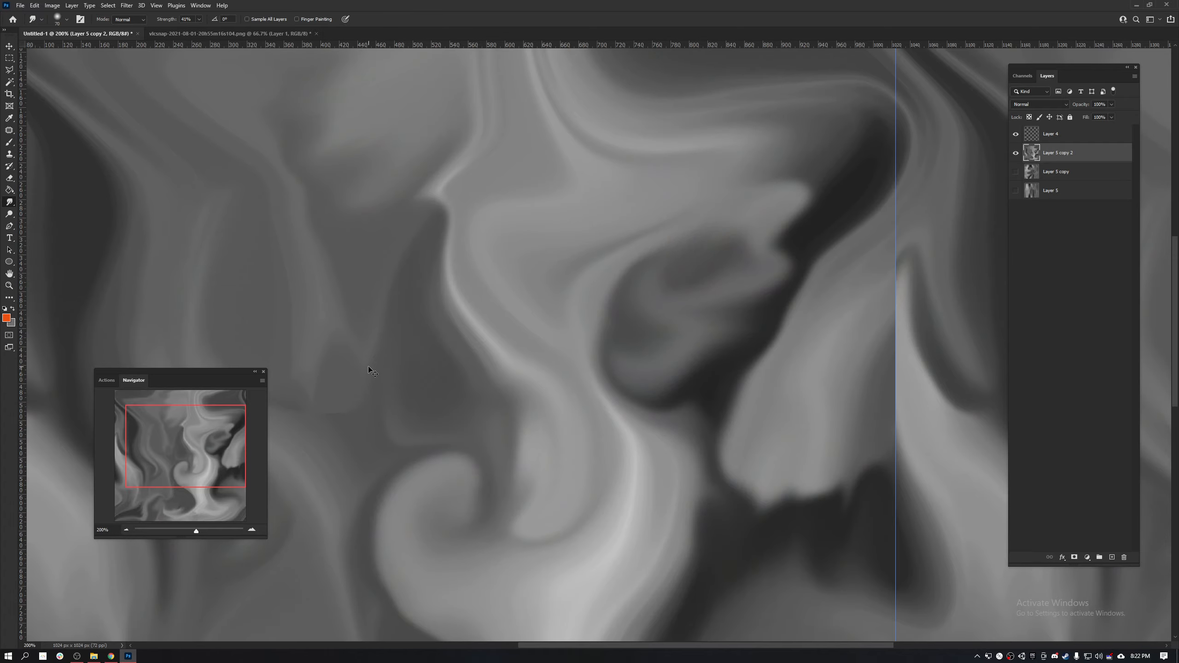
# - Apply the Offset filter to the texture with +512 pixels right, +512 pixels down and Wrap Around
pyautogui.hotkey('ctrl', '-')
pyautogui.hotkey('ctrl', '-')
pyautogui.hotkey('ctrl', '-')
pyautogui.hotkey('ctrl', '-')
pyautogui.hotkey('ctrl', '+')
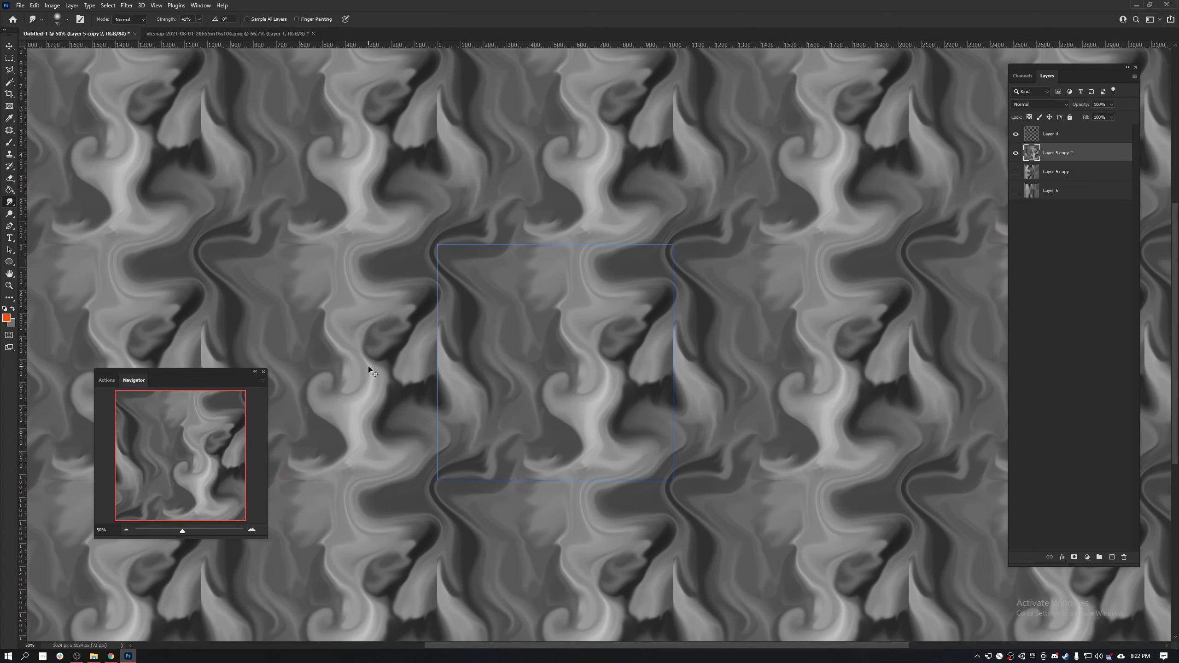
pyautogui.hotkey('ctrl', 'f')
pyautogui.click(666, 262)
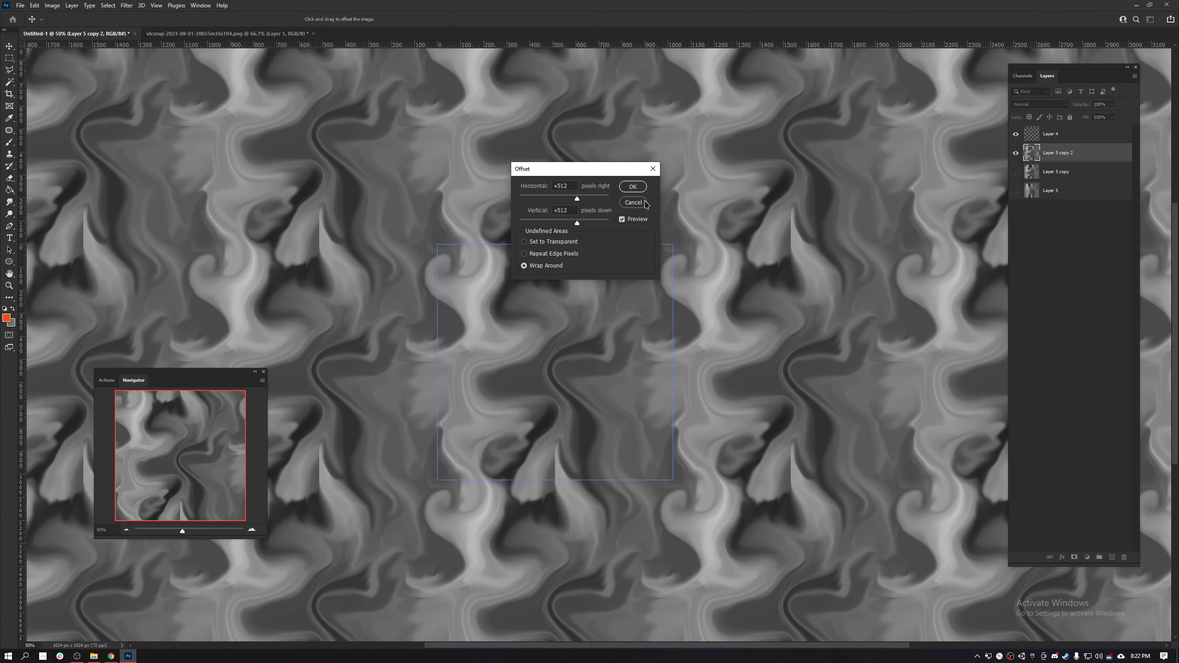
pyautogui.click(633, 187)
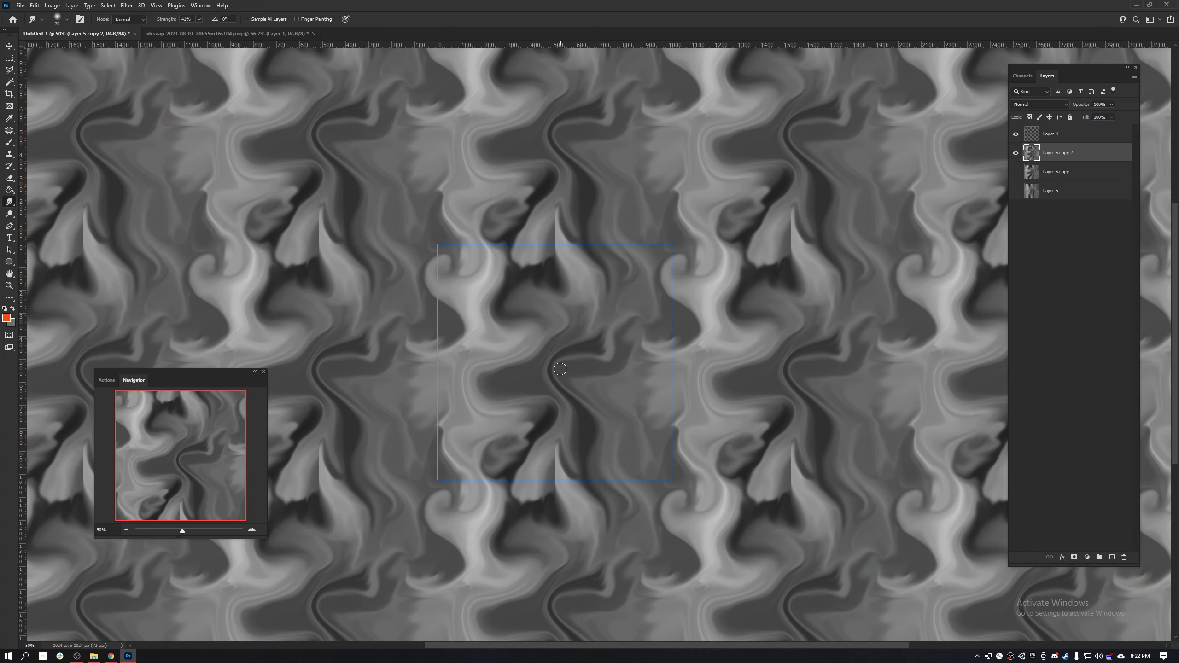
# - Smudge away the remaining horizontal seam at mid-height near the offset tile's right edge
pyautogui.hotkey('ctrl', '+')
pyautogui.hotkey('ctrl', '+')
pyautogui.hotkey('ctrl', '+')
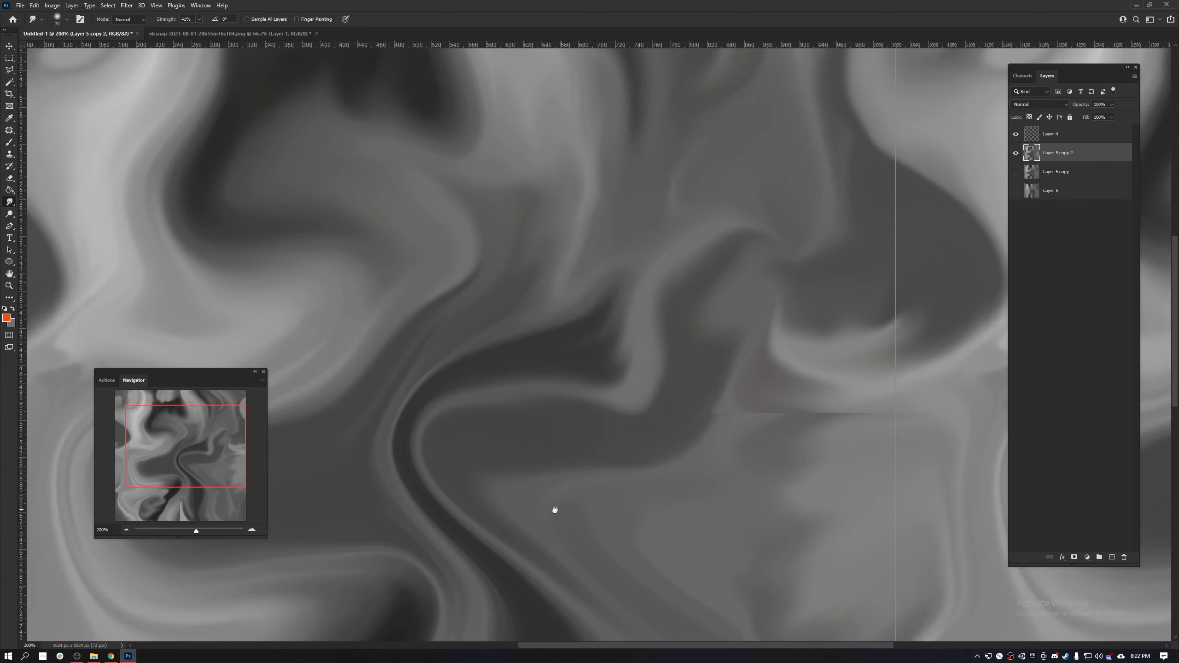
pyautogui.moveTo(502, 502)
pyautogui.mouseDown()
pyautogui.moveTo(504, 369)
pyautogui.moveTo(479, 369)
pyautogui.mouseUp()
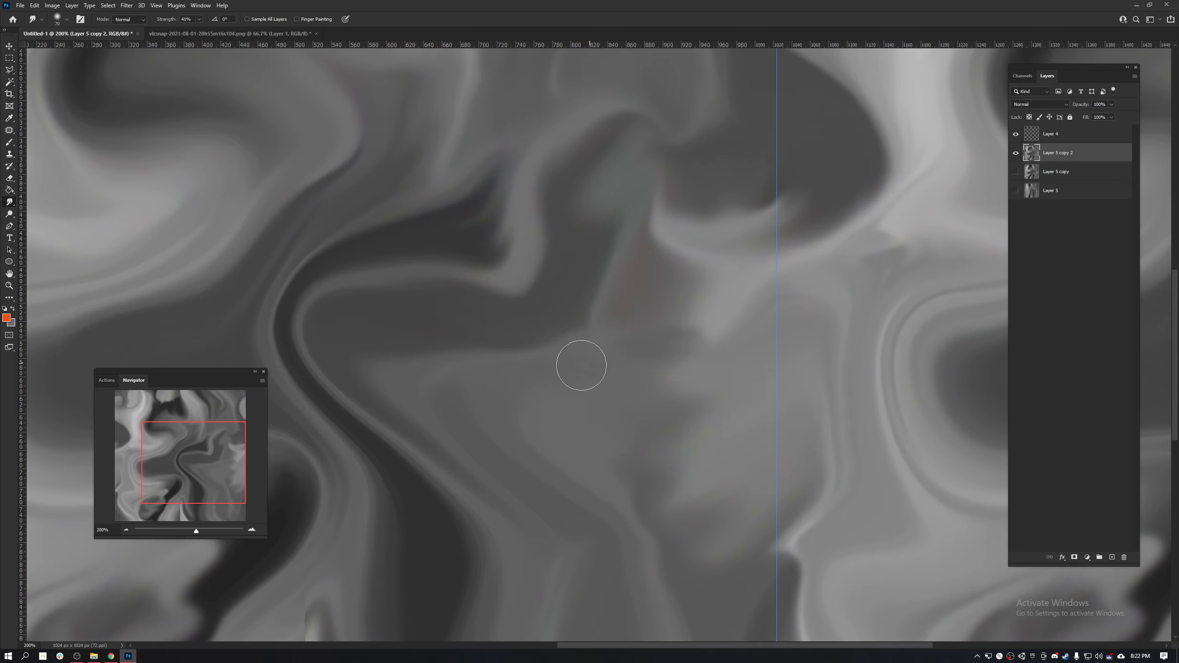
pyautogui.moveTo(427, 399); pyautogui.dragTo(873, 260)
pyautogui.moveTo(543, 341); pyautogui.dragTo(808, 343)
pyautogui.moveTo(668, 343); pyautogui.dragTo(639, 453)
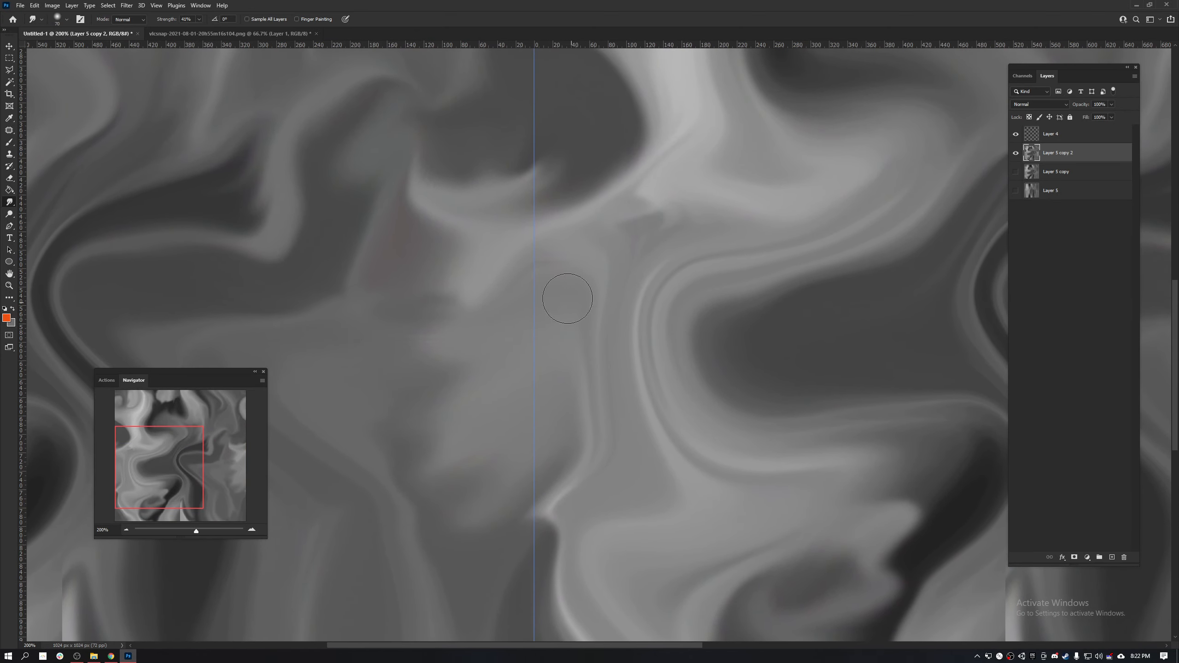
# - Smudge the remaining vertical seam in the light streak just above the middle of the tile's bottom edge
pyautogui.moveTo(839, 619); pyautogui.dragTo(656, 212)
pyautogui.moveTo(713, 390); pyautogui.dragTo(539, 470)
pyautogui.moveTo(666, 389)
pyautogui.mouseDown()
pyautogui.moveTo(641, 372)
pyautogui.moveTo(632, 326)
pyautogui.moveTo(631, 288)
pyautogui.moveTo(656, 261)
pyautogui.mouseUp()
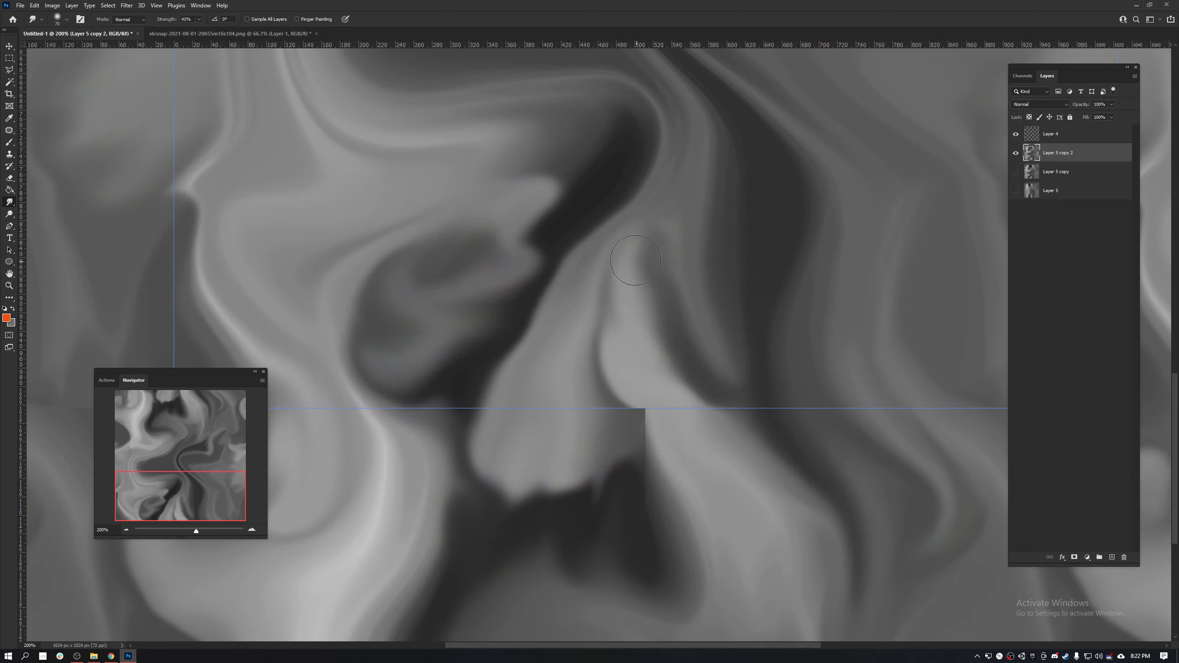
pyautogui.moveTo(712, 144); pyautogui.dragTo(682, 306)
# - Apply the Offset filter to the texture with +512 pixels right, 200 pixels down and Wrap Around
pyautogui.hotkey('ctrl', 'f')
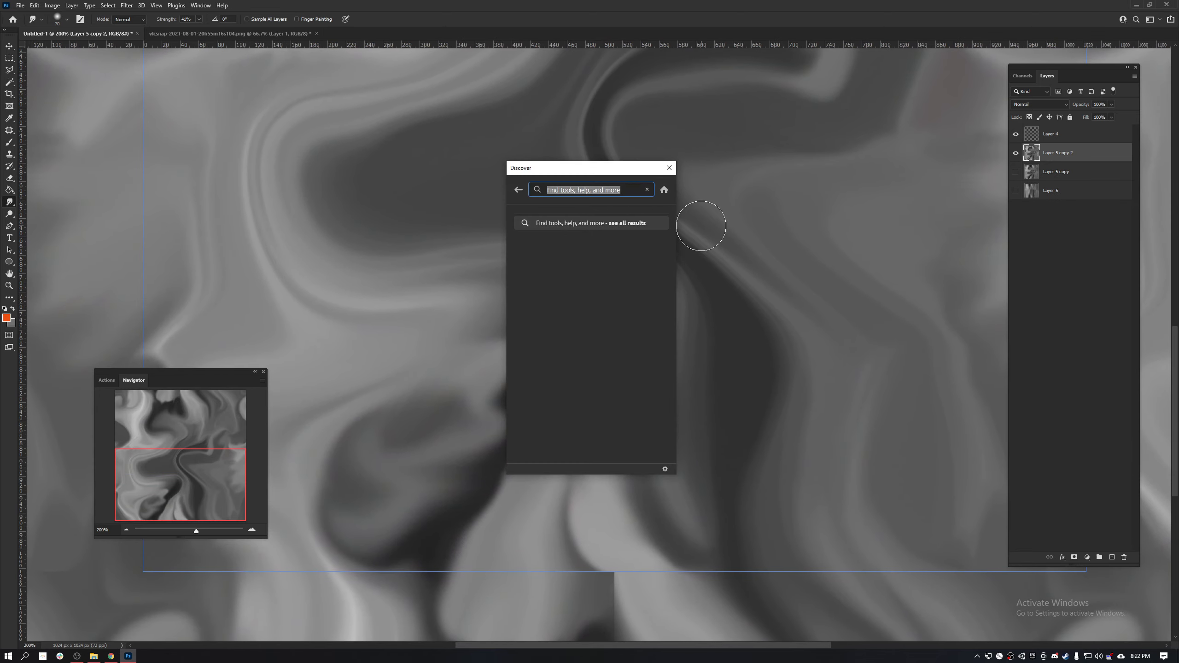
pyautogui.write('o')
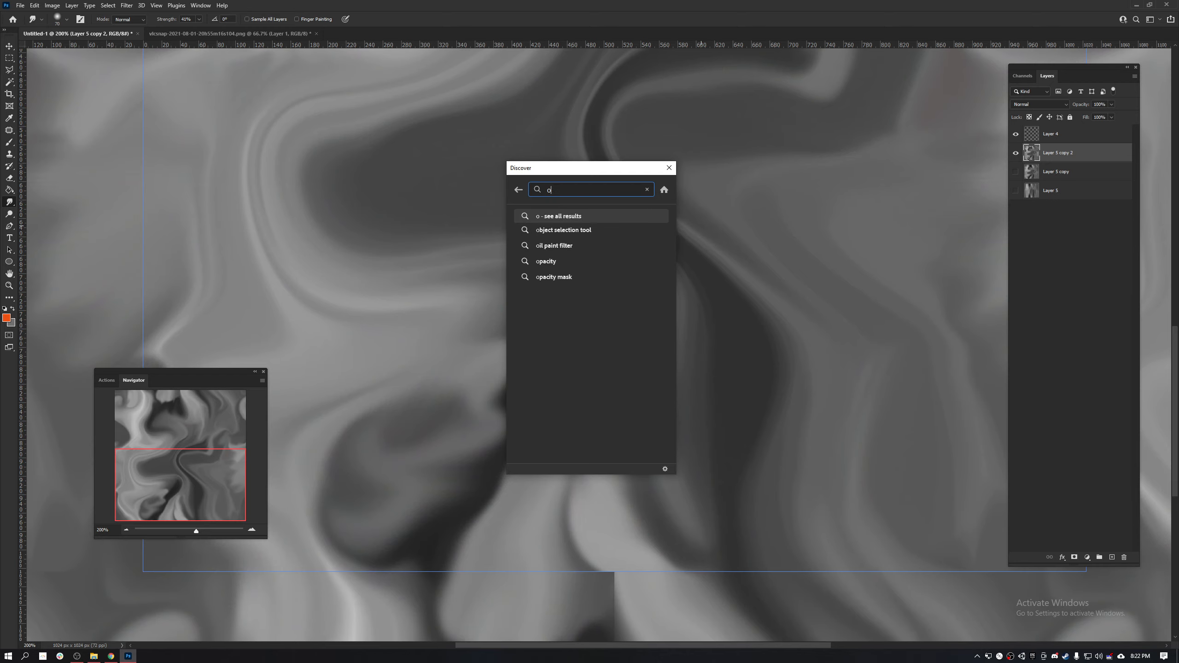
pyautogui.write('ffset')
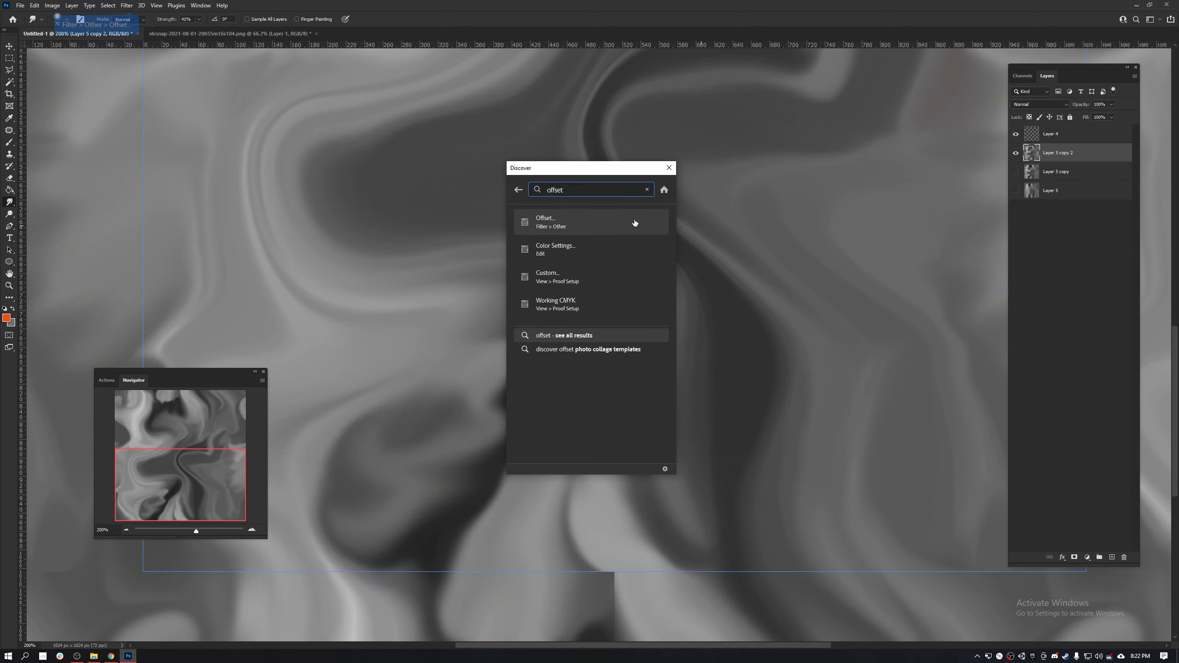
pyautogui.click(635, 224)
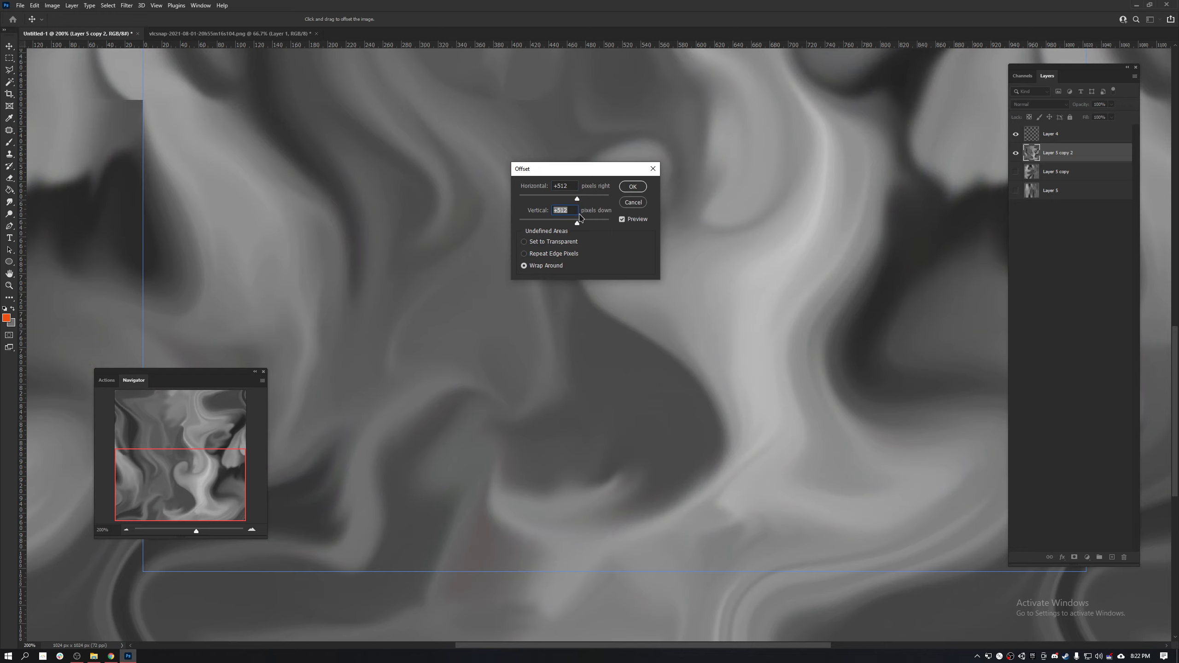
pyautogui.write('1')
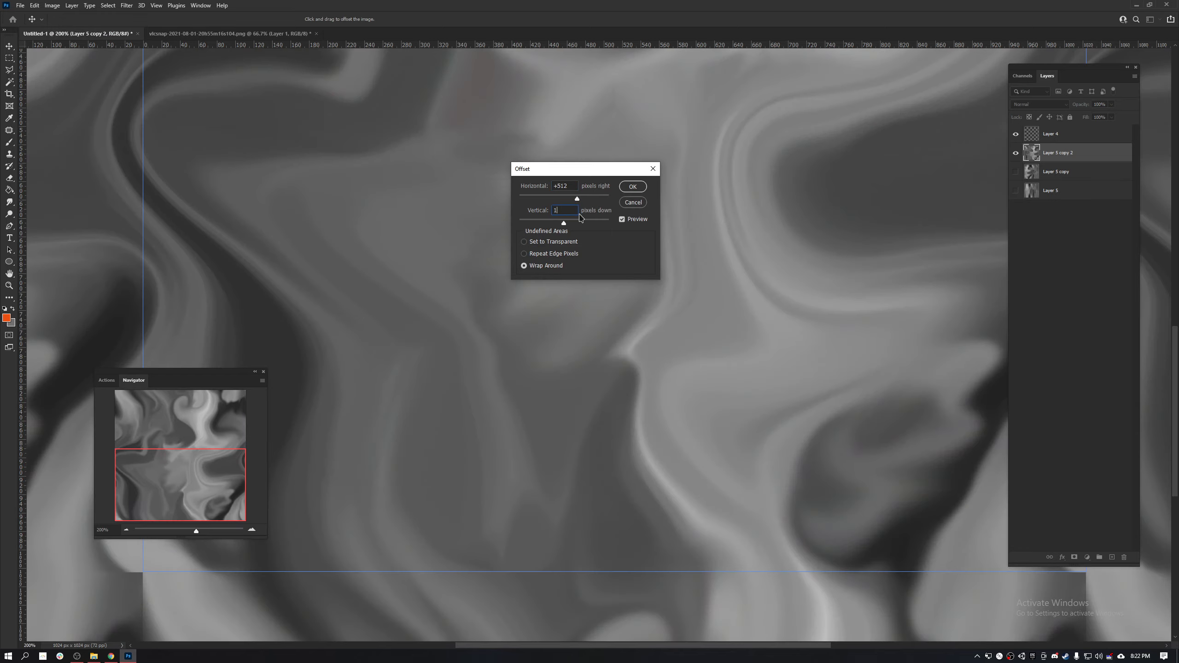
pyautogui.press('BackSpace')
pyautogui.press('BackSpace')
pyautogui.press('BackSpace')
pyautogui.write('200')
pyautogui.press('Return')
# - Examine the newly offset tile and its repeats for remaining seams
pyautogui.press('r')
pyautogui.moveTo(626, 261); pyautogui.dragTo(577, 530)
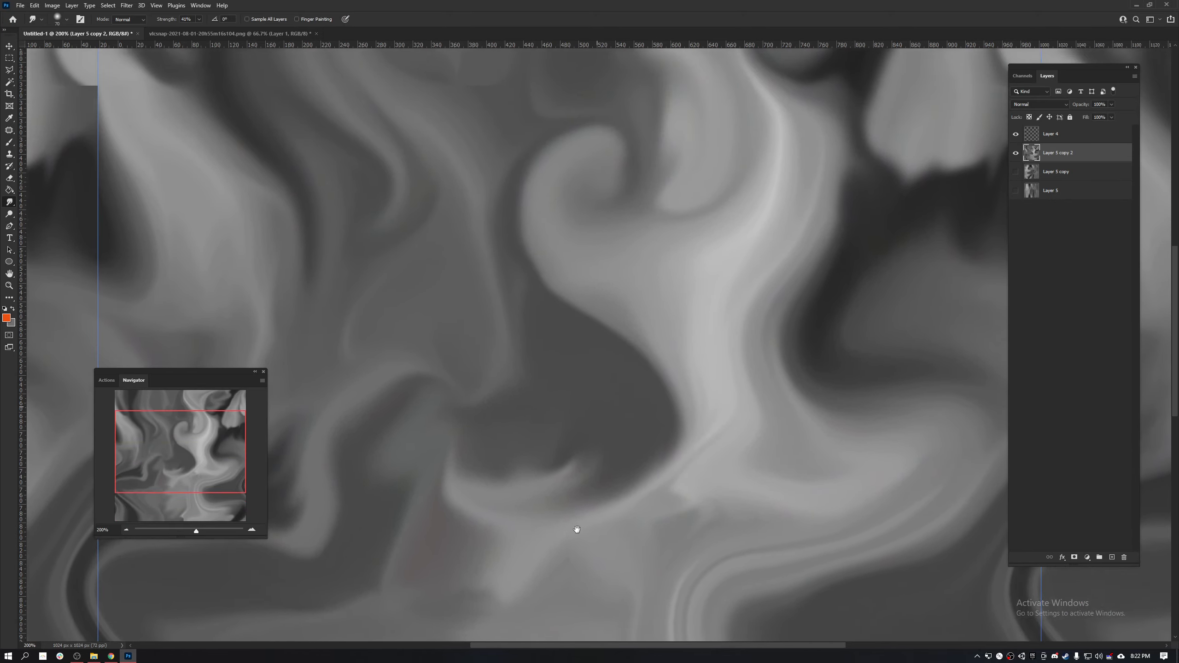
pyautogui.moveTo(625, 162); pyautogui.dragTo(709, 321)
pyautogui.moveTo(668, 410); pyautogui.dragTo(649, 216)
pyautogui.hotkey('ctrl', '-')
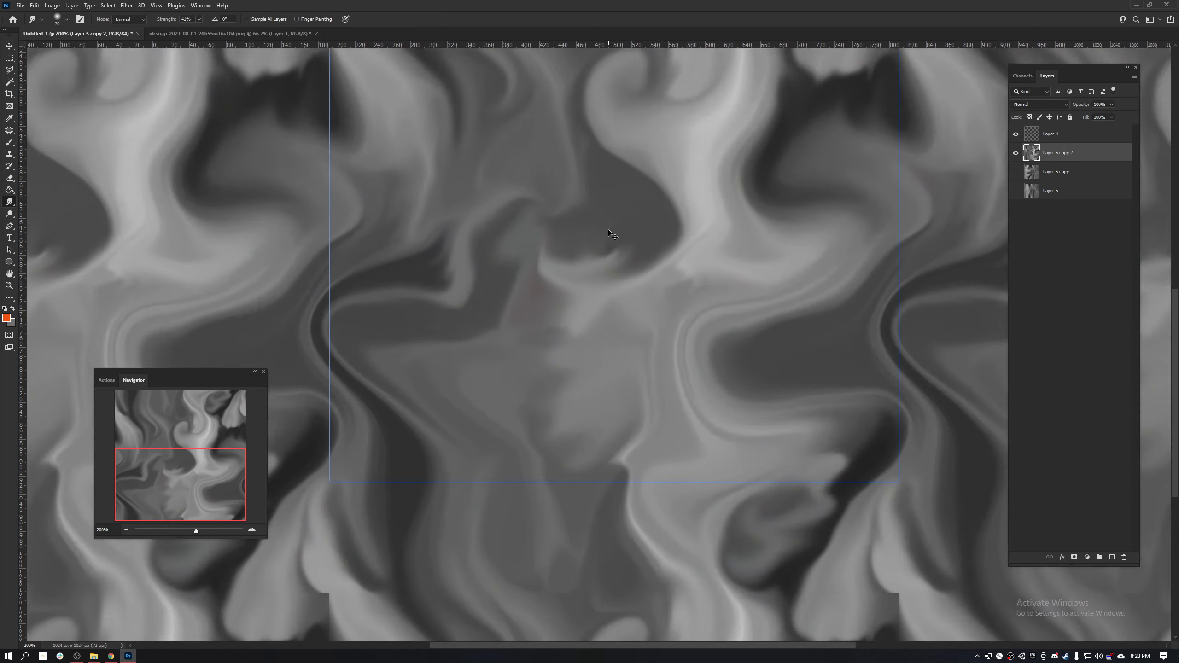
pyautogui.hotkey('ctrl', '-')
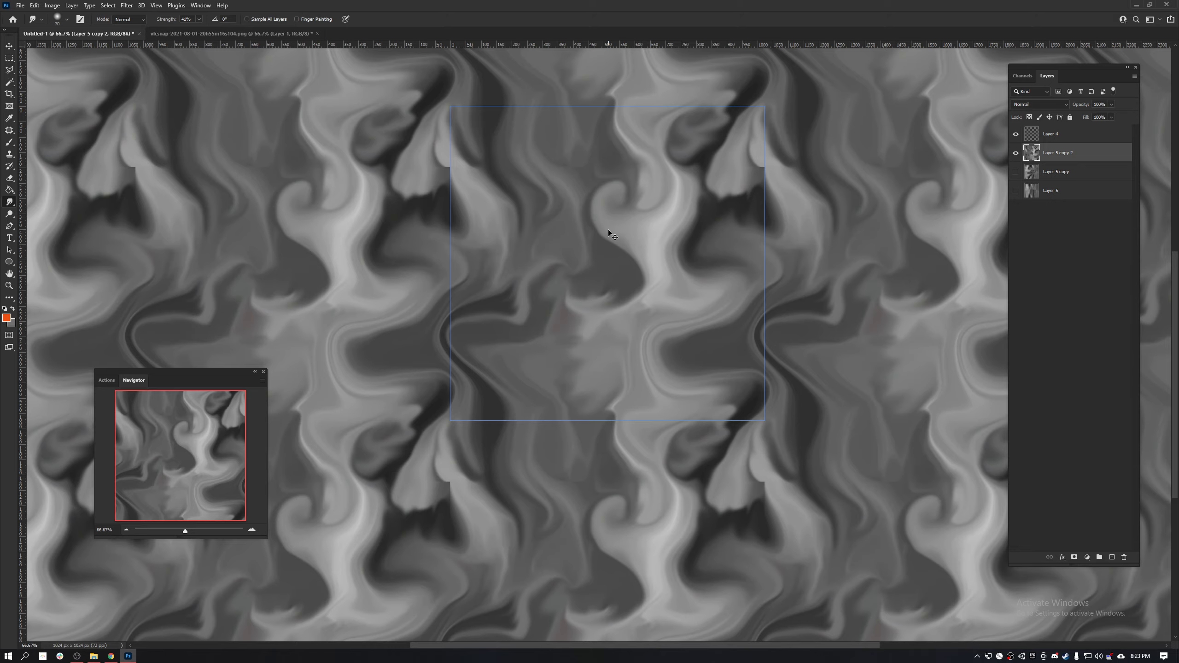
pyautogui.hotkey('ctrl', '+')
pyautogui.hotkey('ctrl', '+')
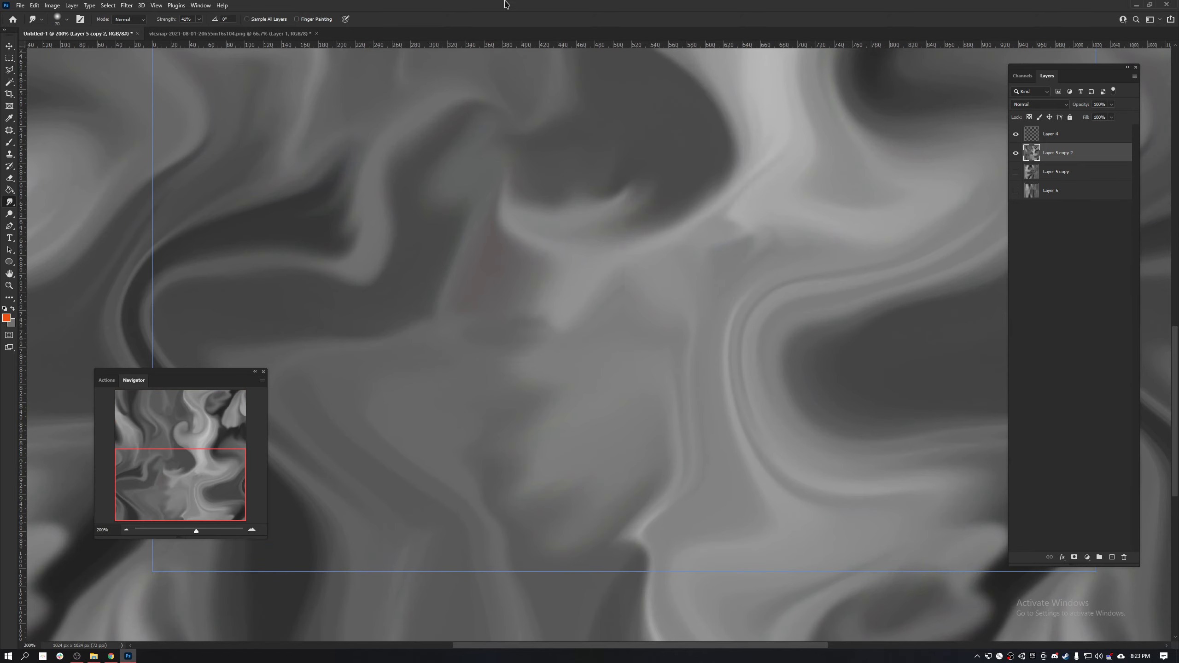
pyautogui.moveTo(528, 116); pyautogui.dragTo(516, 352)
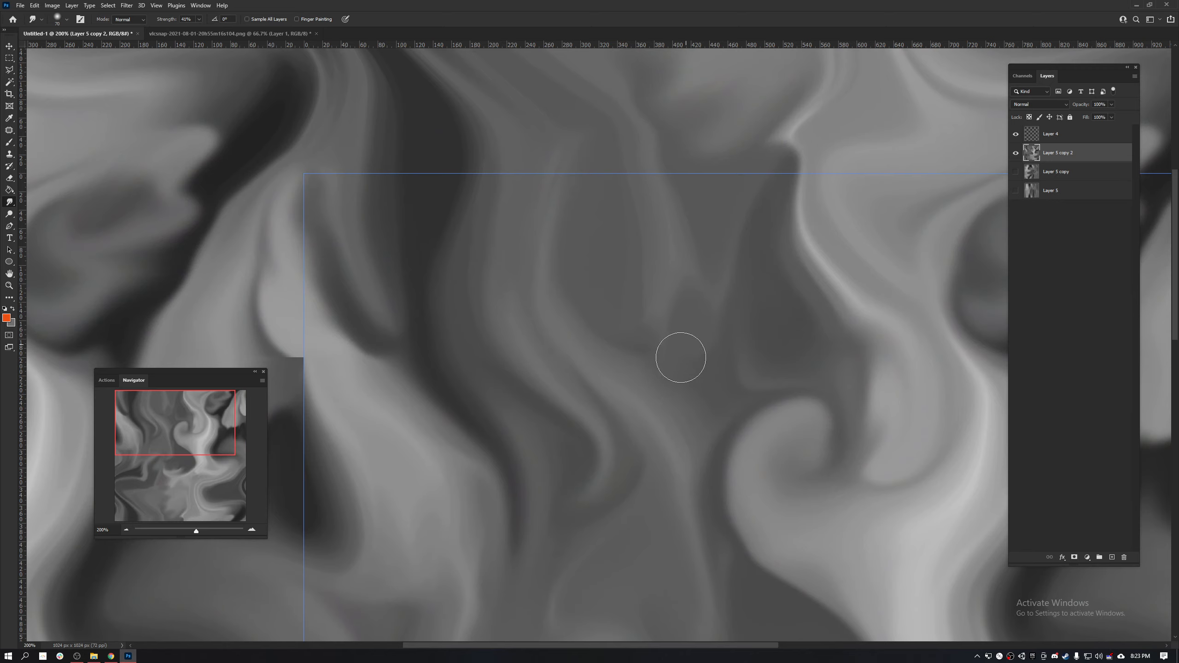
# - Smudge the dark wedge near the tile's upper-left corner downward and stretch the top of the light curl upward
pyautogui.moveTo(373, 343); pyautogui.dragTo(373, 377)
pyautogui.moveTo(336, 332); pyautogui.dragTo(381, 374)
pyautogui.hscroll(7, 499, 361)
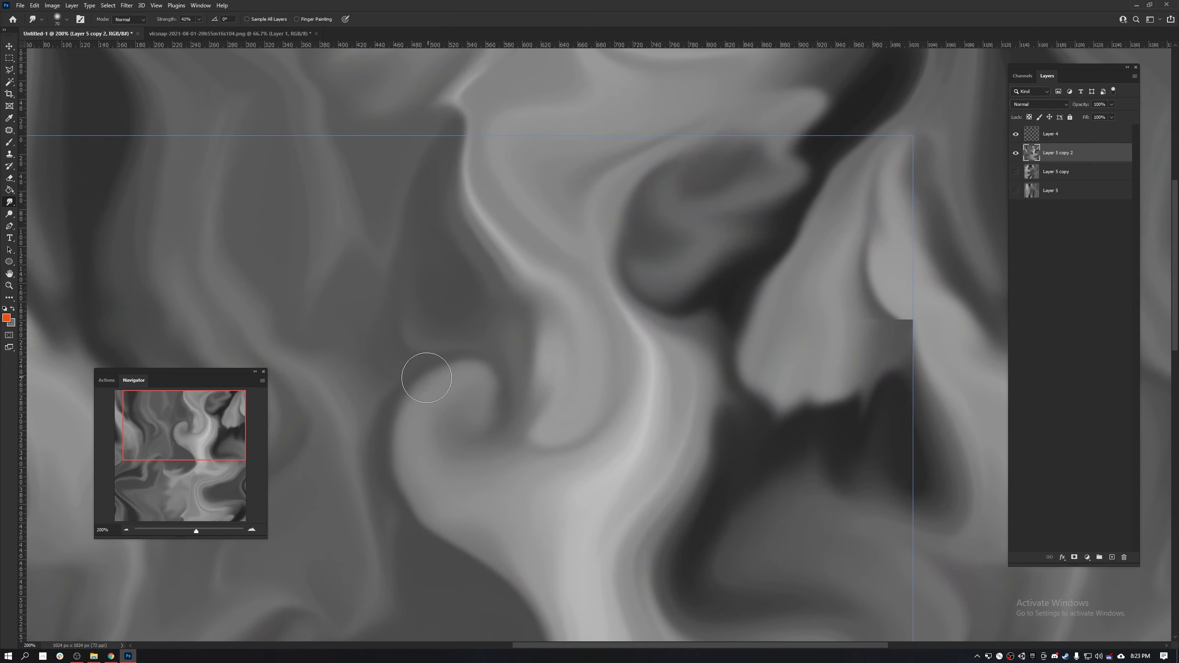
pyautogui.moveTo(478, 359); pyautogui.dragTo(500, 327)
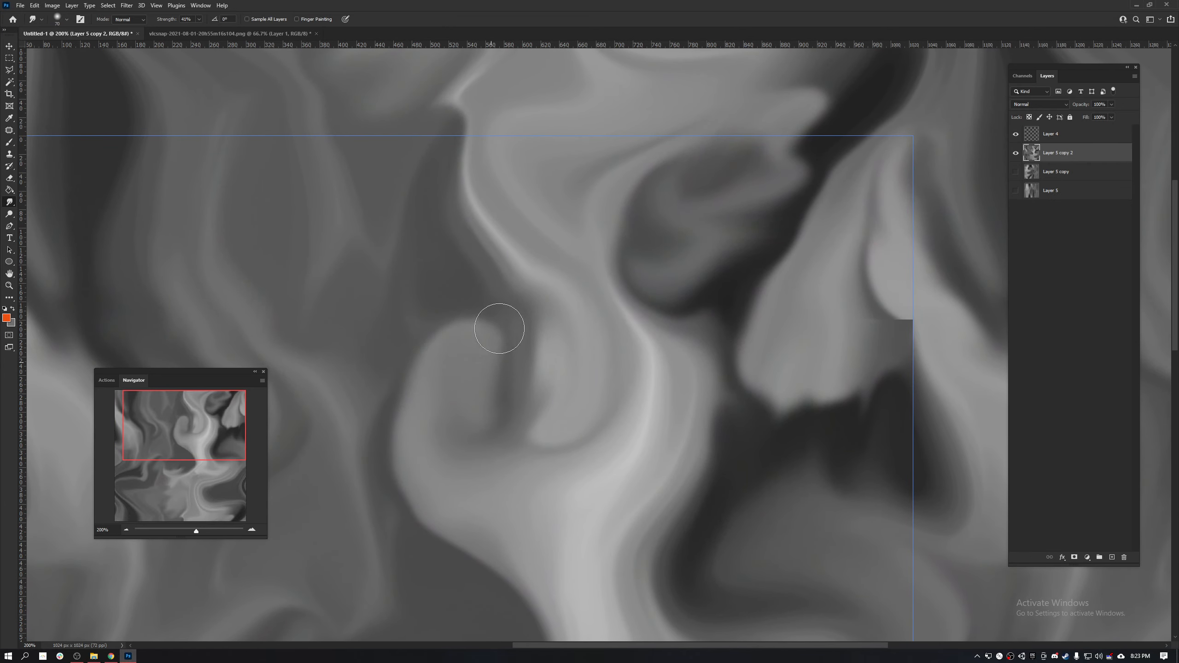
# - Smudge away the horizontal seam in the light streak at the upper part of the tile's right edge
pyautogui.moveTo(766, 269)
pyautogui.mouseDown()
pyautogui.moveTo(600, 334)
pyautogui.moveTo(606, 317)
pyautogui.mouseUp()
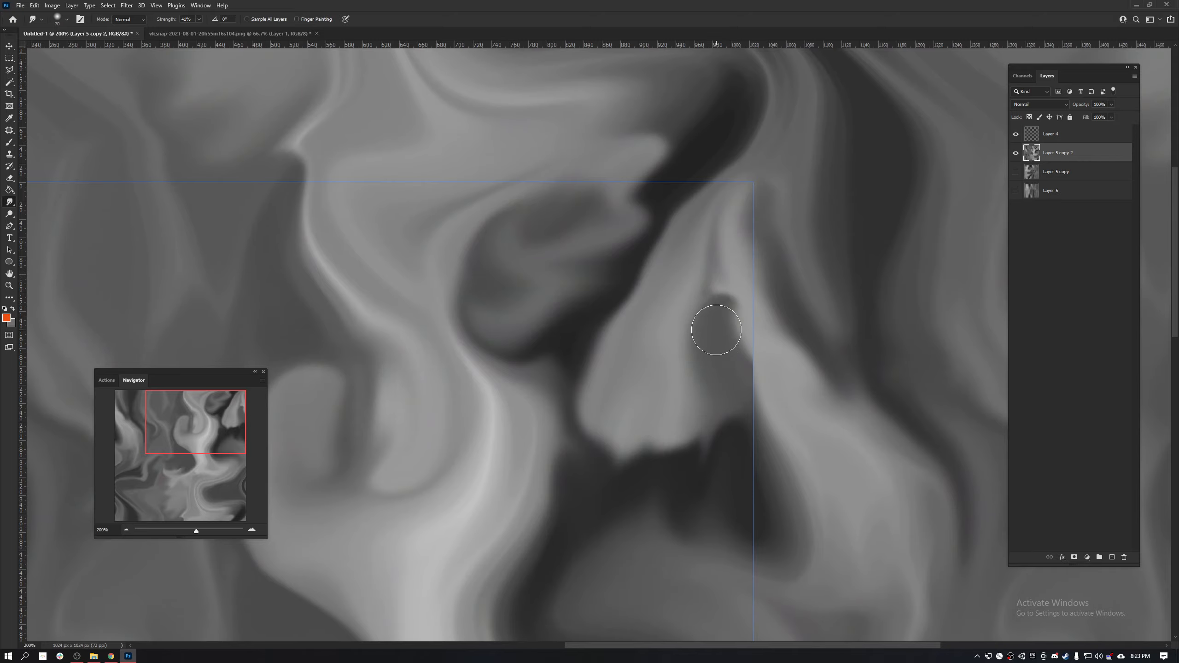
pyautogui.moveTo(716, 330); pyautogui.dragTo(692, 329)
pyautogui.moveTo(514, 411); pyautogui.dragTo(484, 202)
pyautogui.moveTo(516, 342); pyautogui.dragTo(480, 117)
pyautogui.moveTo(550, 456)
pyautogui.mouseDown()
pyautogui.moveTo(565, 427)
pyautogui.moveTo(752, 327)
pyautogui.mouseUp()
pyautogui.moveTo(357, 504); pyautogui.dragTo(685, 353)
pyautogui.moveTo(796, 76); pyautogui.dragTo(716, 332)
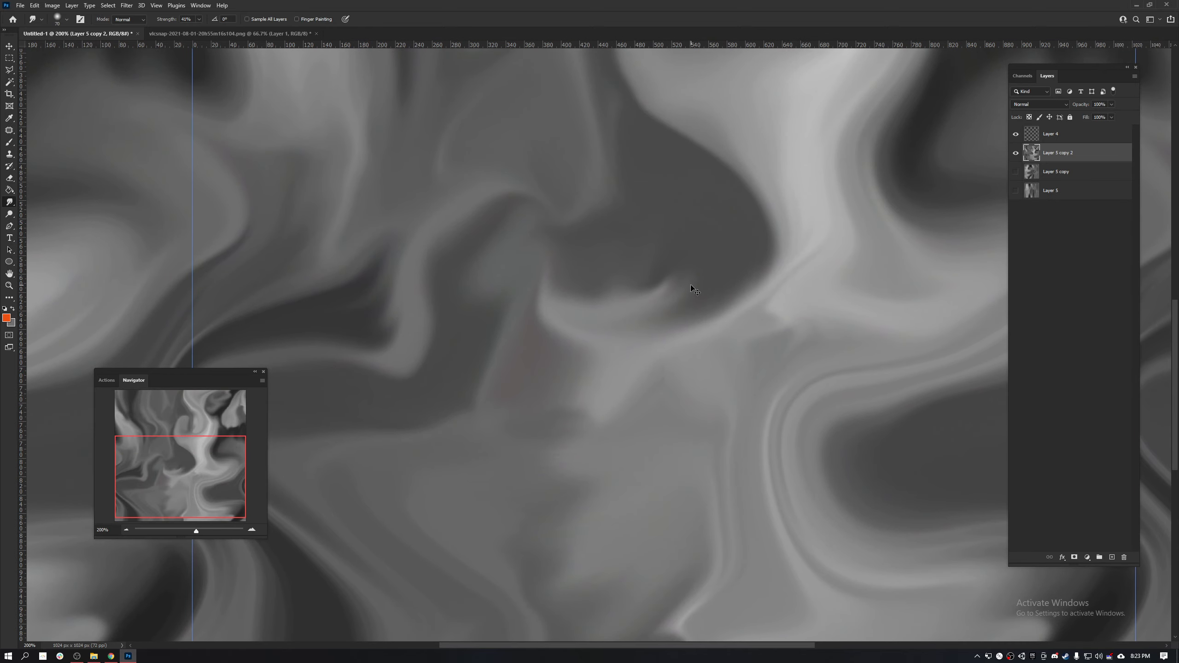
# - Examine the repeating pattern at several scales for visible seams and obvious repetition
pyautogui.hotkey('ctrl', '-')
pyautogui.hotkey('ctrl', '-')
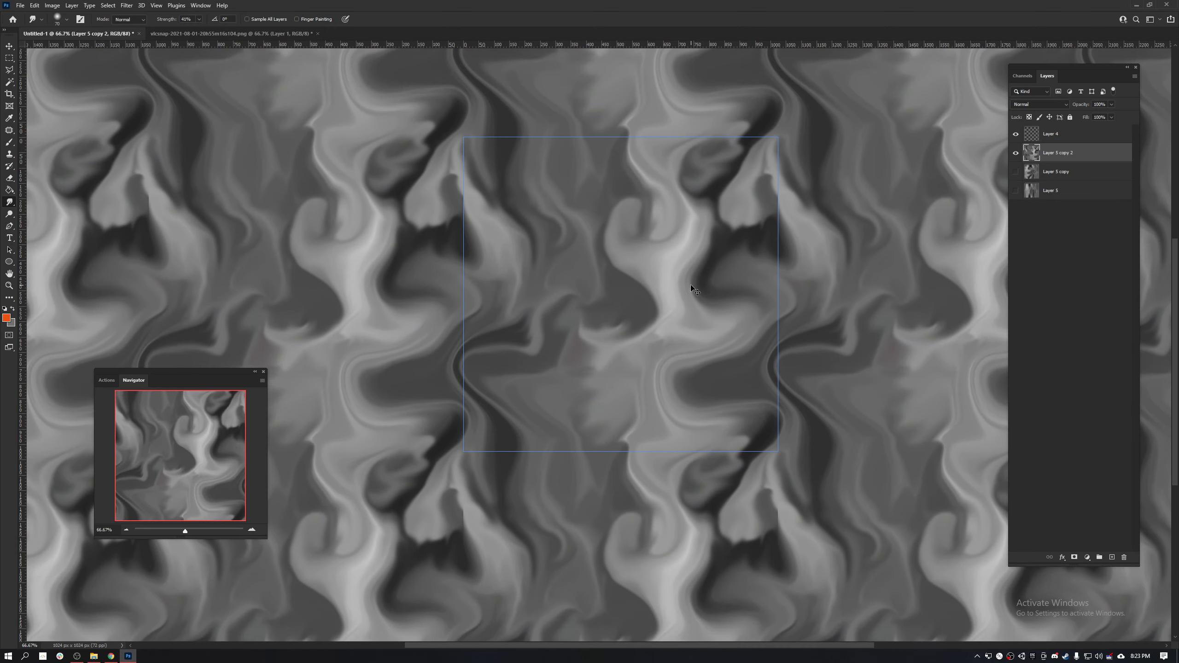
pyautogui.moveTo(641, 248); pyautogui.dragTo(650, 306)
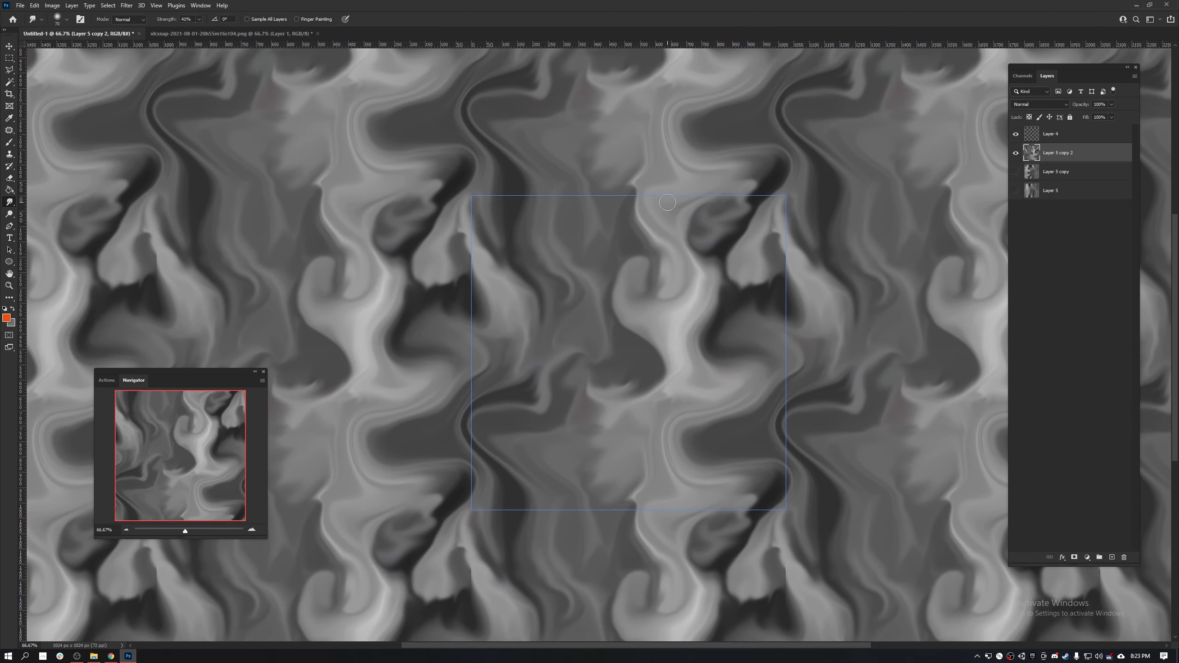
pyautogui.hotkey('ctrl', '-')
pyautogui.hotkey('ctrl', '-')
pyautogui.hotkey('ctrl', '-')
pyautogui.hotkey('ctrl', '-')
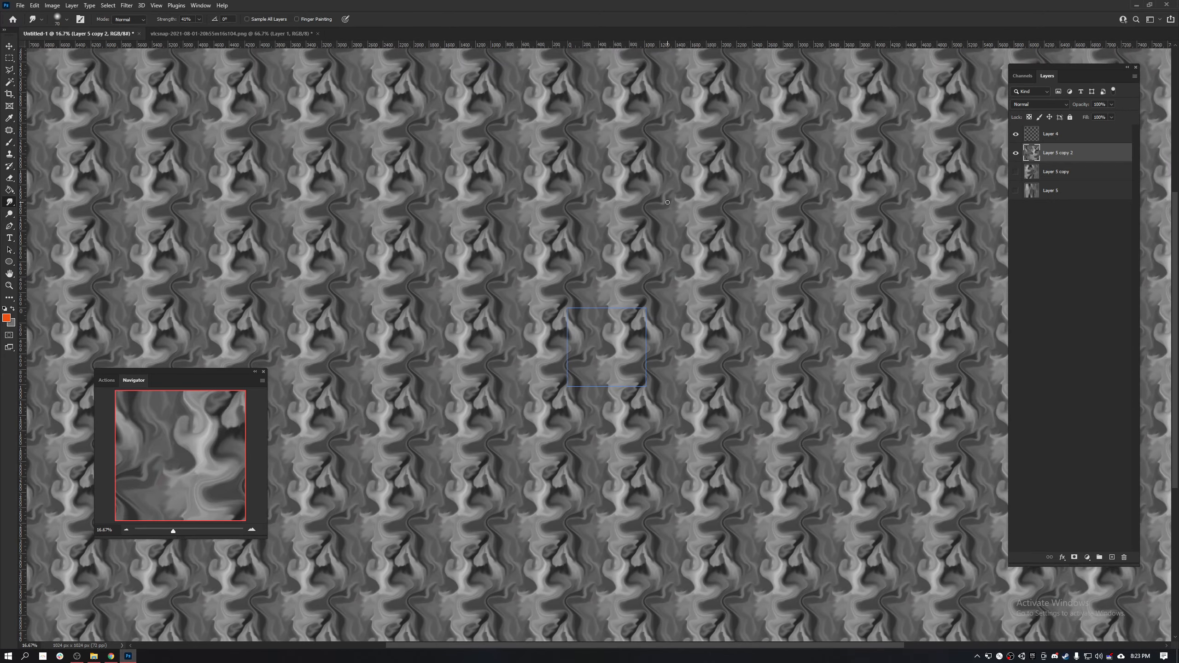
pyautogui.hotkey('ctrl', '+')
pyautogui.hotkey('ctrl', '+')
pyautogui.hotkey('ctrl', '+')
pyautogui.hotkey('ctrl', '+')
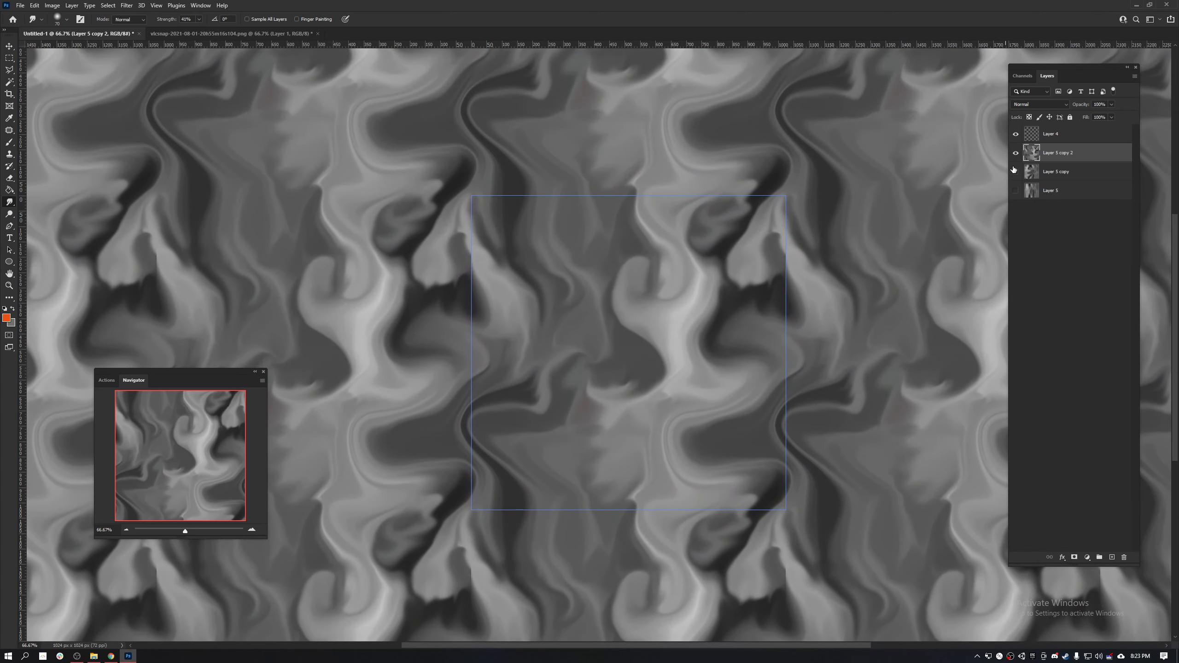
# - Delete Layer 4, keeping the smudged texture layer
pyautogui.click(1047, 136)
pyautogui.press('Delete')
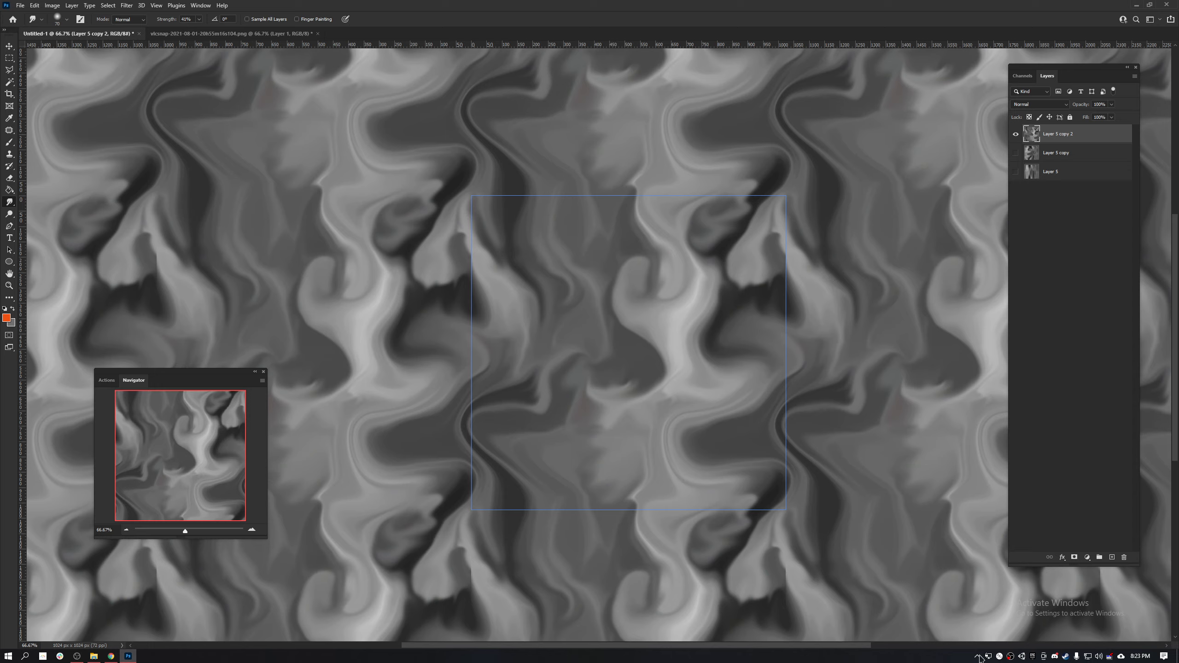
pyautogui.click(1123, 556)
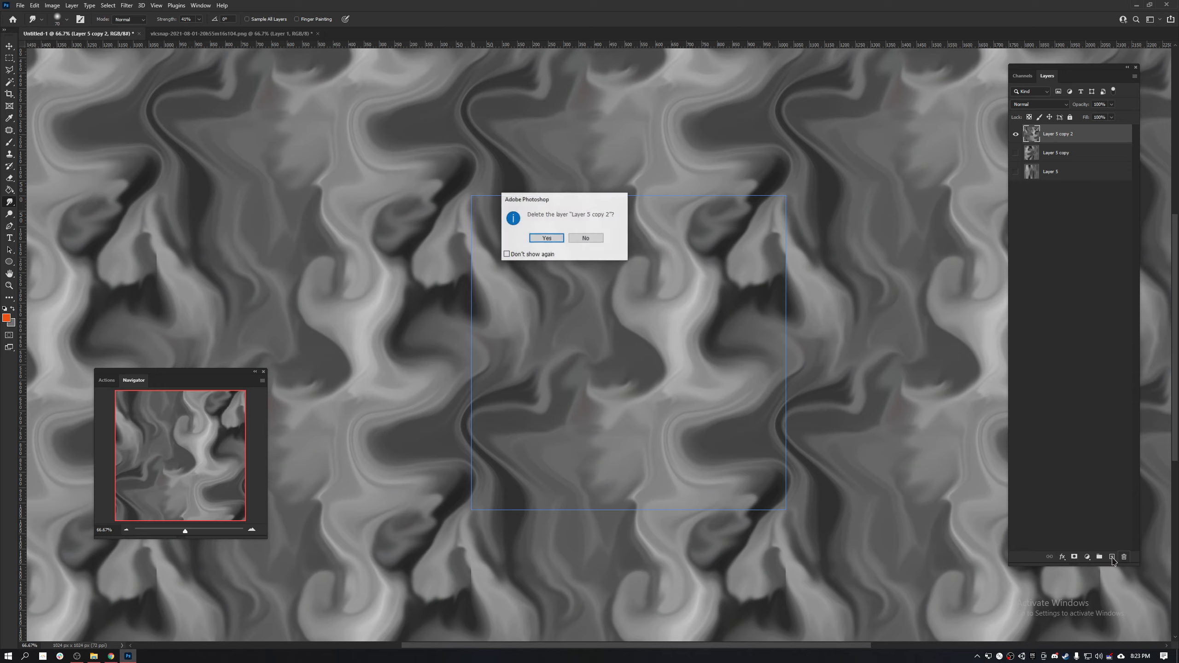
pyautogui.click(586, 239)
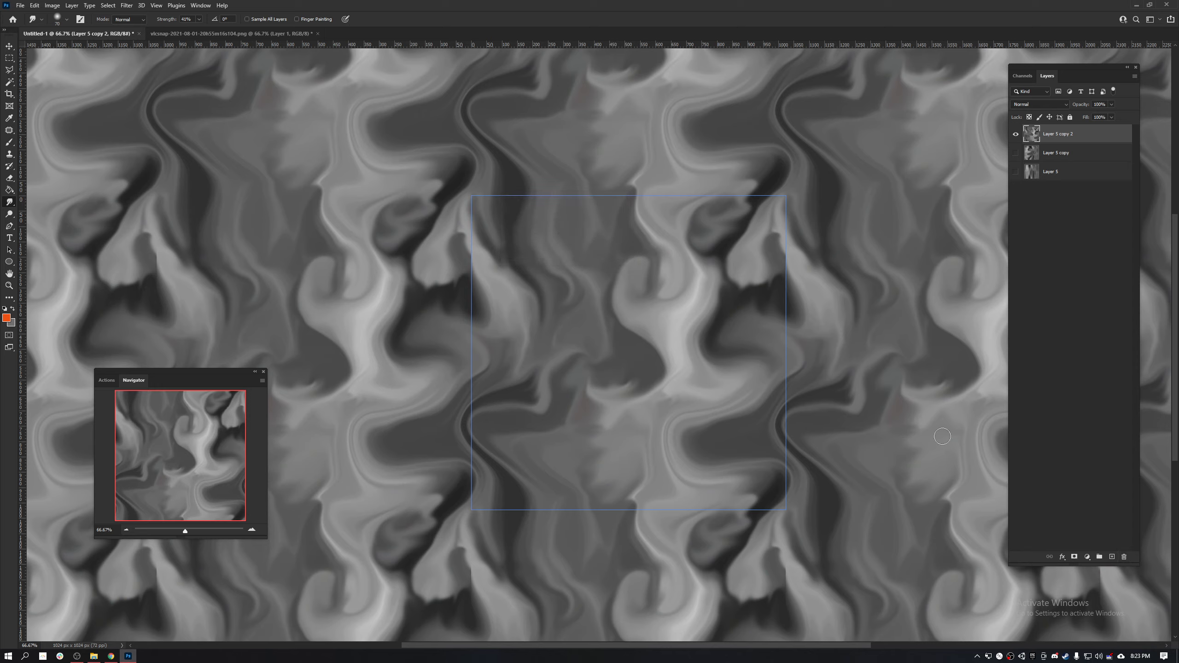
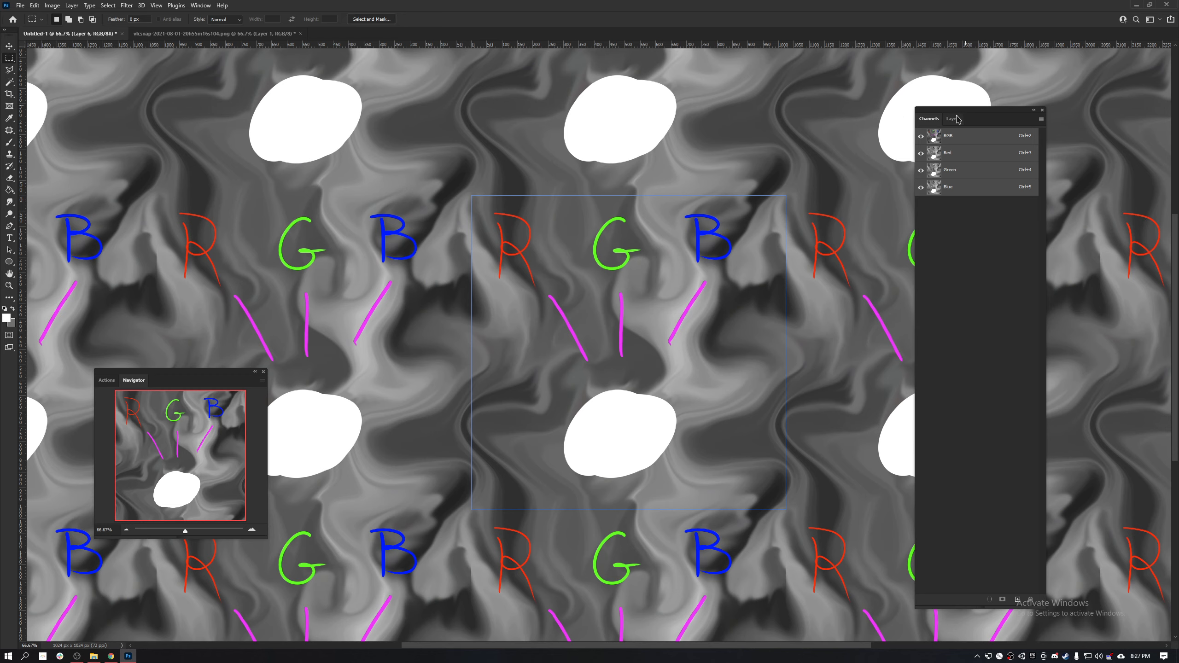
# - Hide the annotation drawing on Layer 6 and make Layer 5 copy 2 the active layer
pyautogui.click(956, 119)
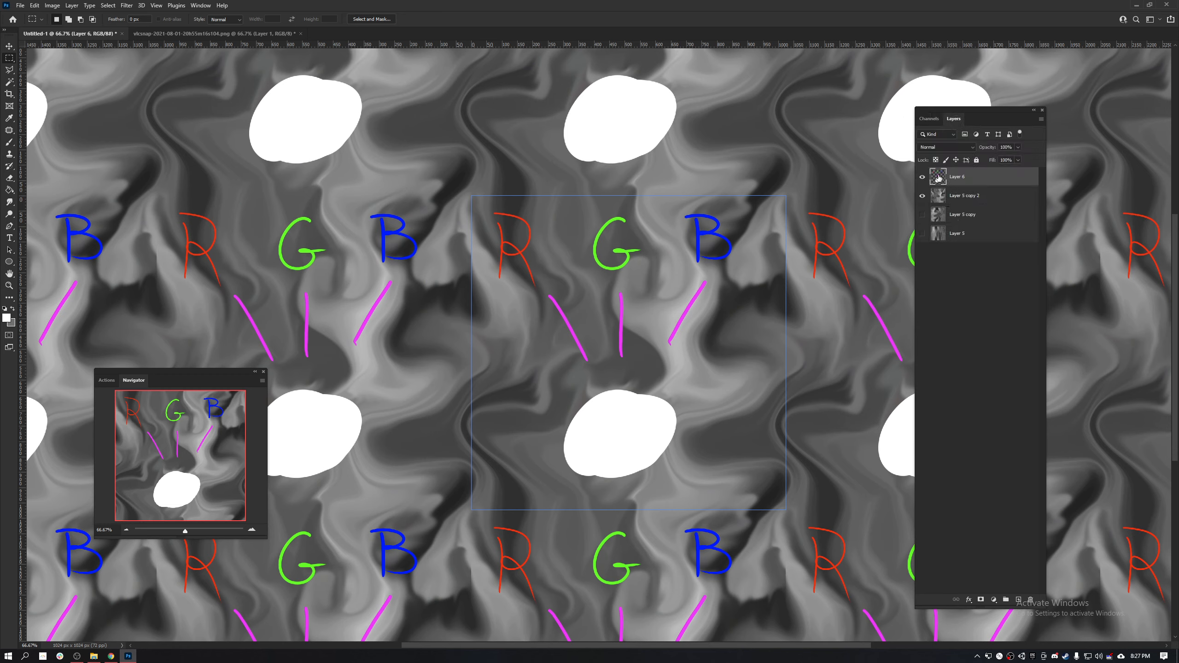
pyautogui.click(922, 177)
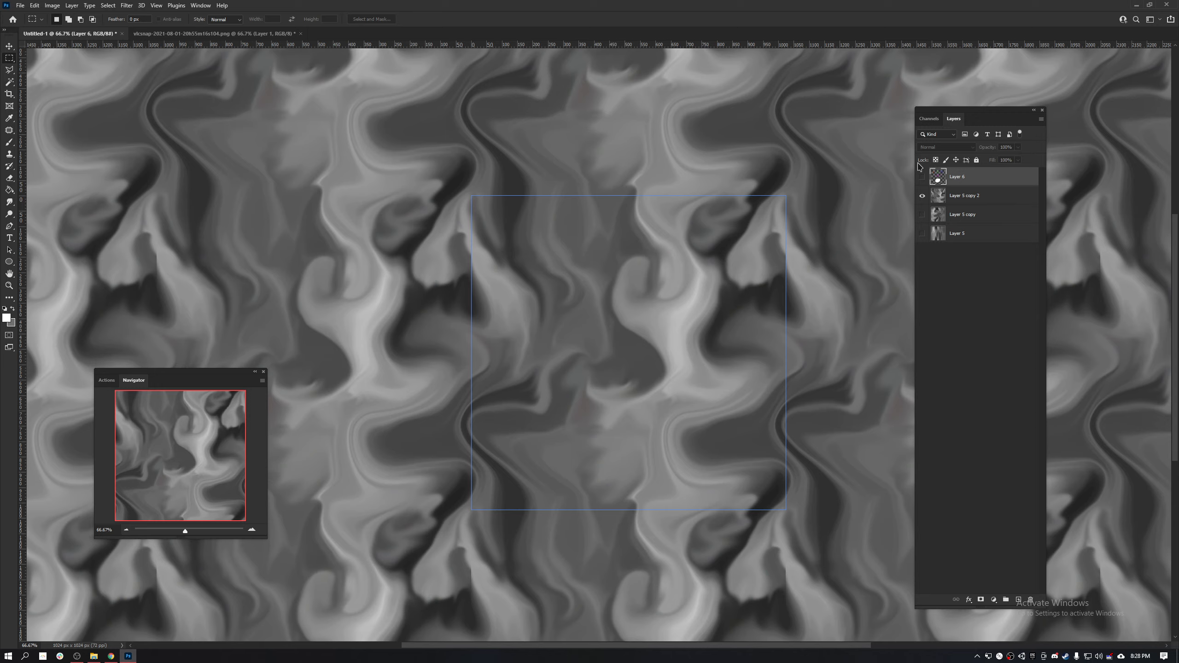
pyautogui.click(967, 197)
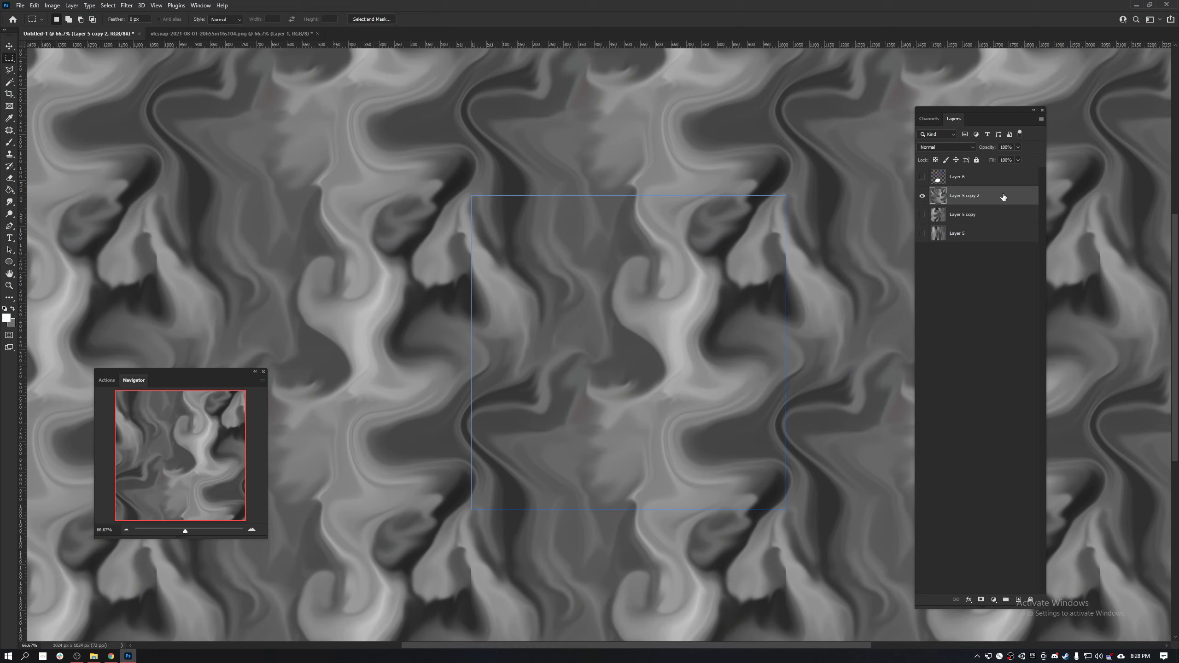
pyautogui.click(927, 230)
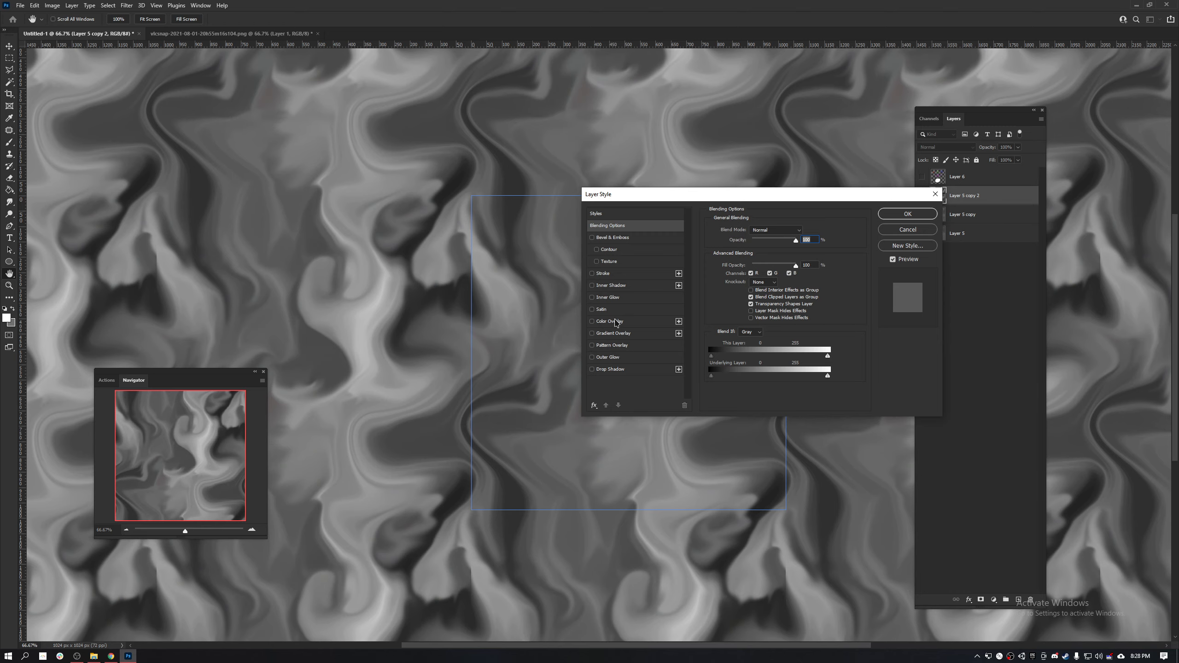
pyautogui.click(592, 321)
pyautogui.click(616, 325)
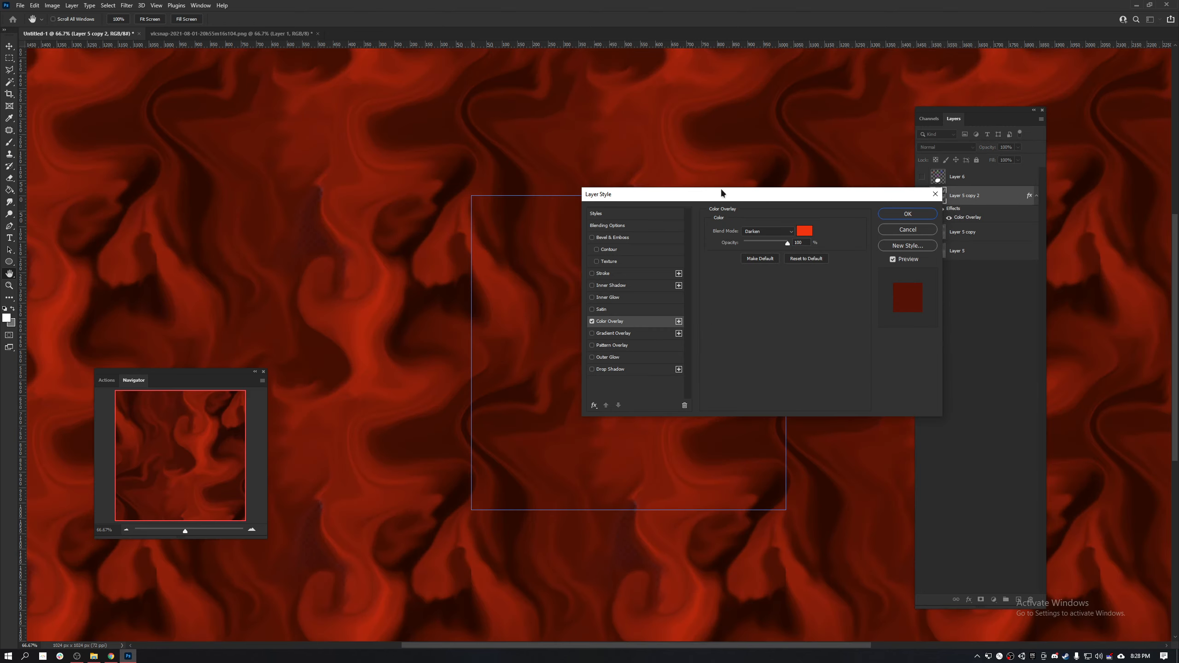
pyautogui.moveTo(727, 195); pyautogui.dragTo(763, 102)
pyautogui.click(944, 137)
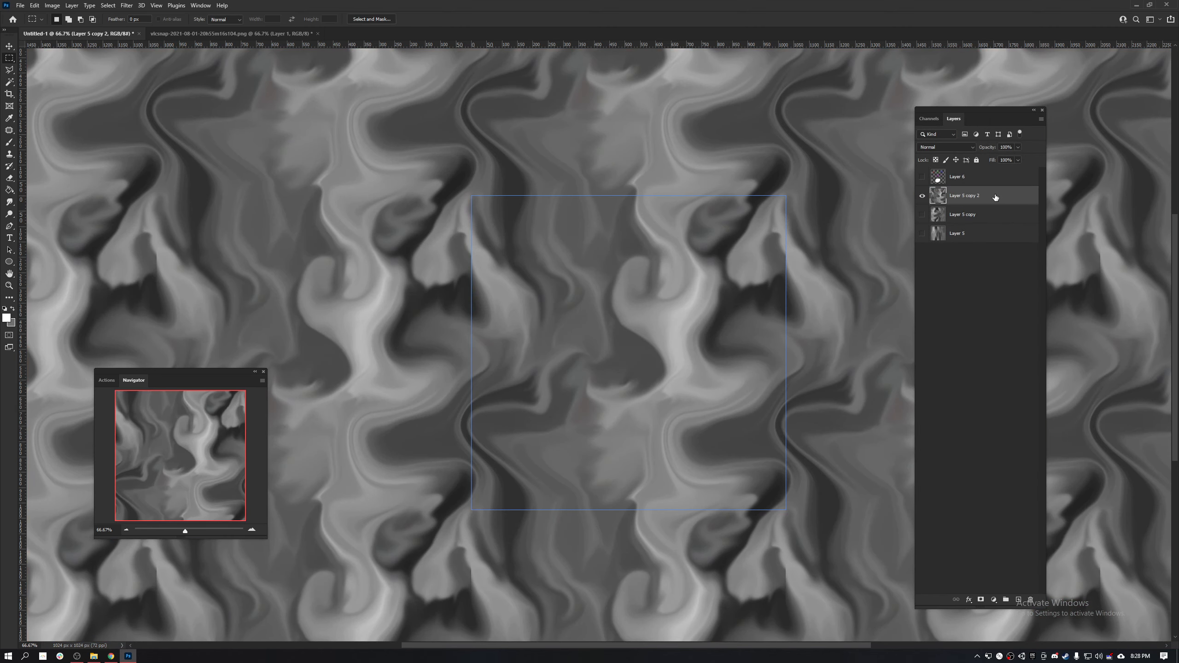
# - Try painting a white stroke on a new layer placed beneath Layer 5 copy 2, and delete that layer
pyautogui.click(1019, 600)
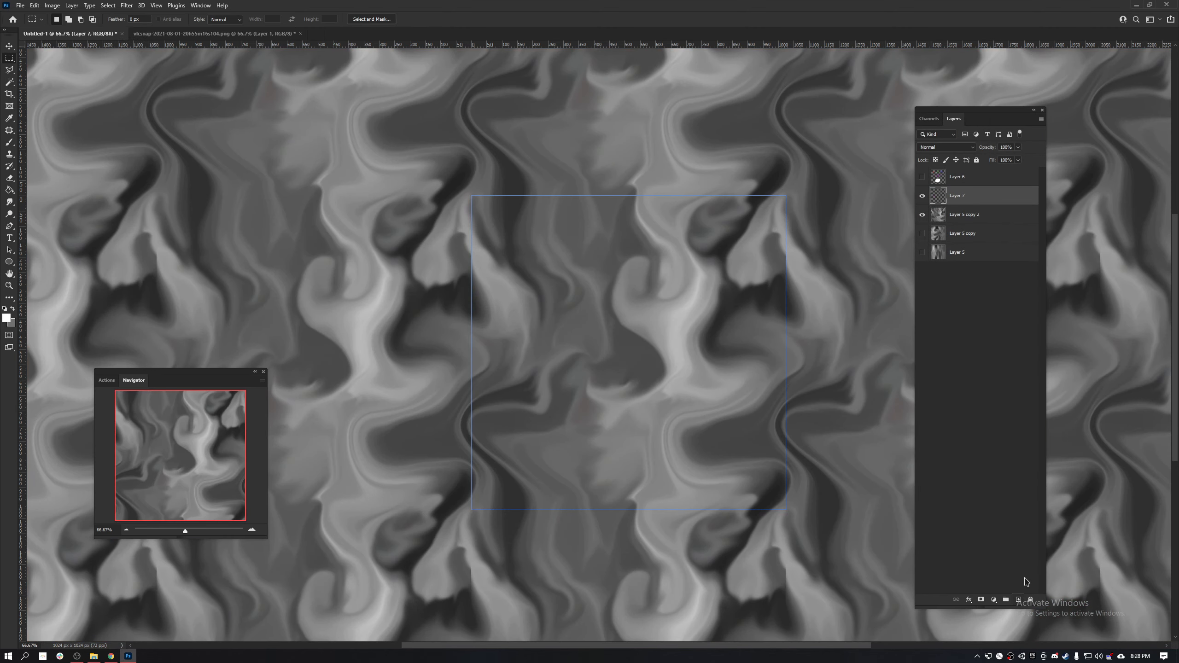
pyautogui.moveTo(986, 191); pyautogui.dragTo(964, 215)
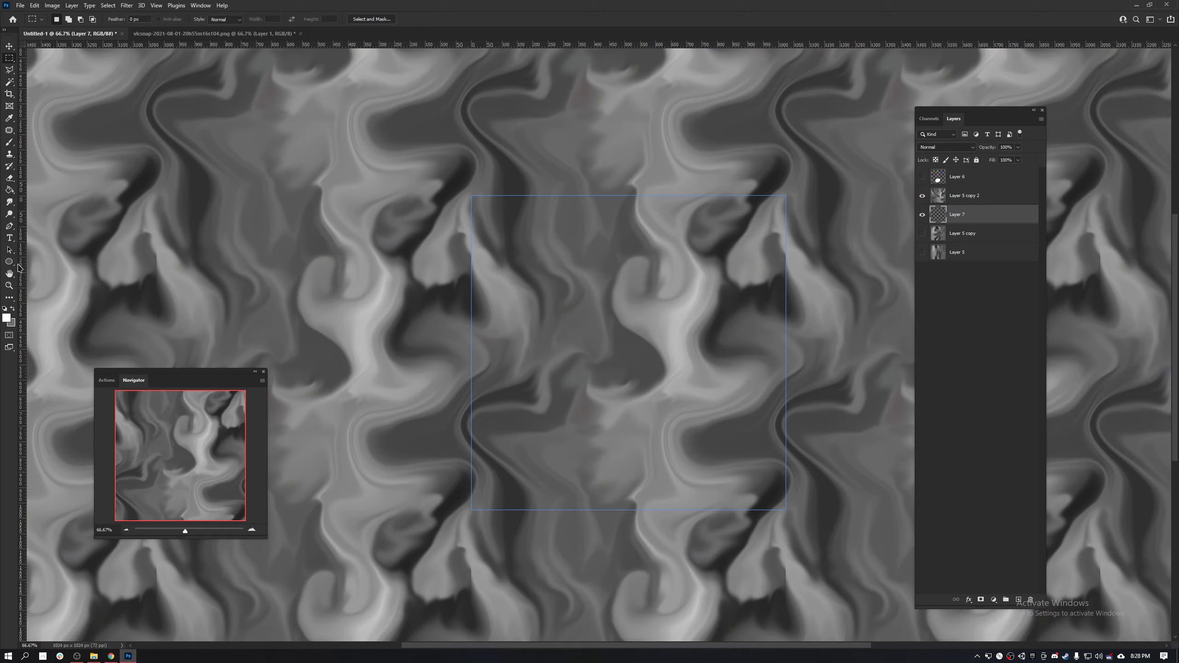
pyautogui.press('b')
pyautogui.moveTo(564, 302); pyautogui.dragTo(617, 318)
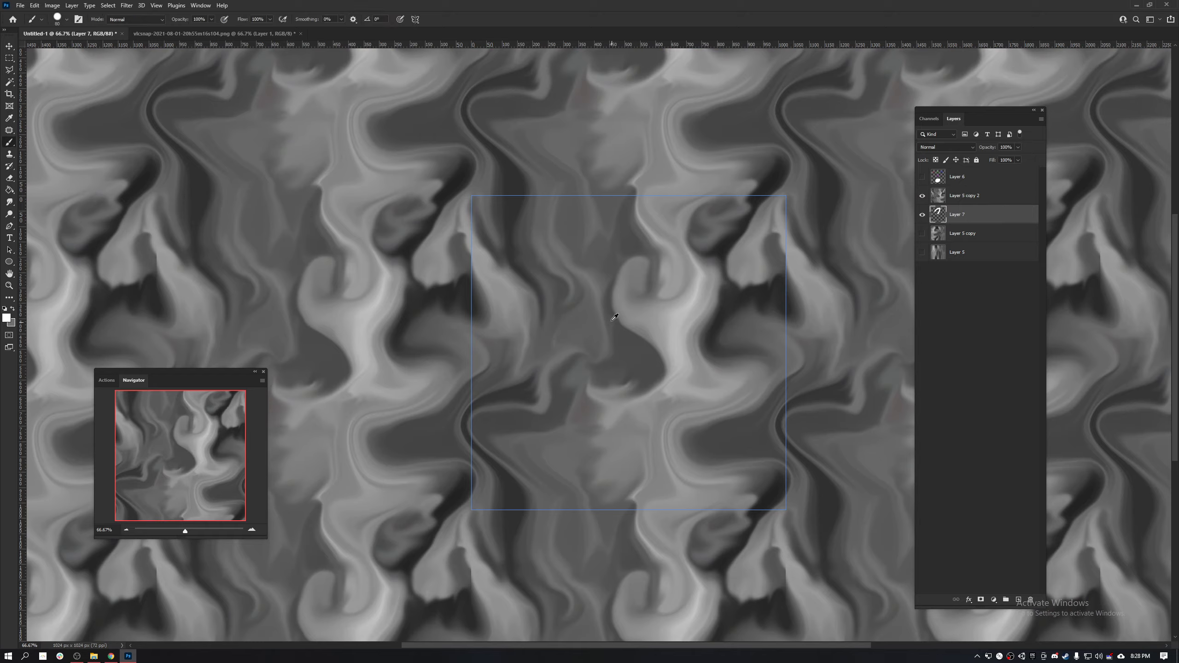
pyautogui.keyDown('alt'); pyautogui.rightClick(611, 313); pyautogui.keyUp('alt')
pyautogui.moveTo(483, 306)
pyautogui.mouseDown()
pyautogui.moveTo(494, 323)
pyautogui.moveTo(687, 255)
pyautogui.moveTo(811, 412)
pyautogui.moveTo(645, 282)
pyautogui.moveTo(803, 395)
pyautogui.mouseUp()
pyautogui.press('Delete')
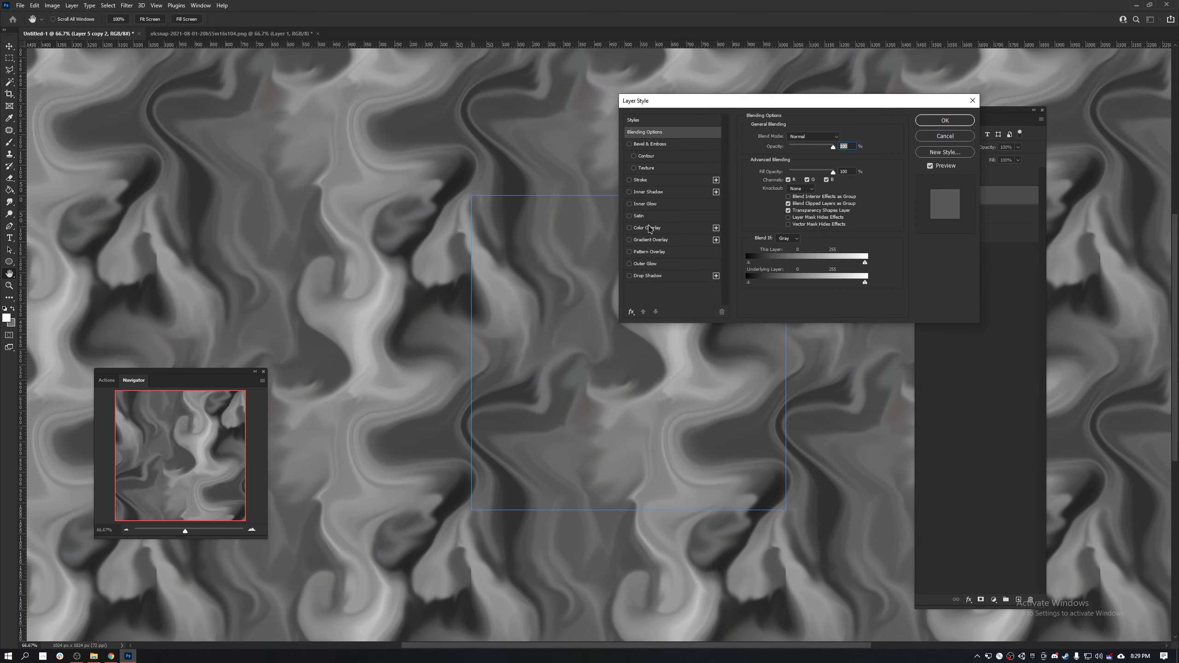
# - Apply a pure red (255, 0, 0) Color Overlay to Layer 5 copy 2 with the Multiply blend mode
pyautogui.click(649, 241)
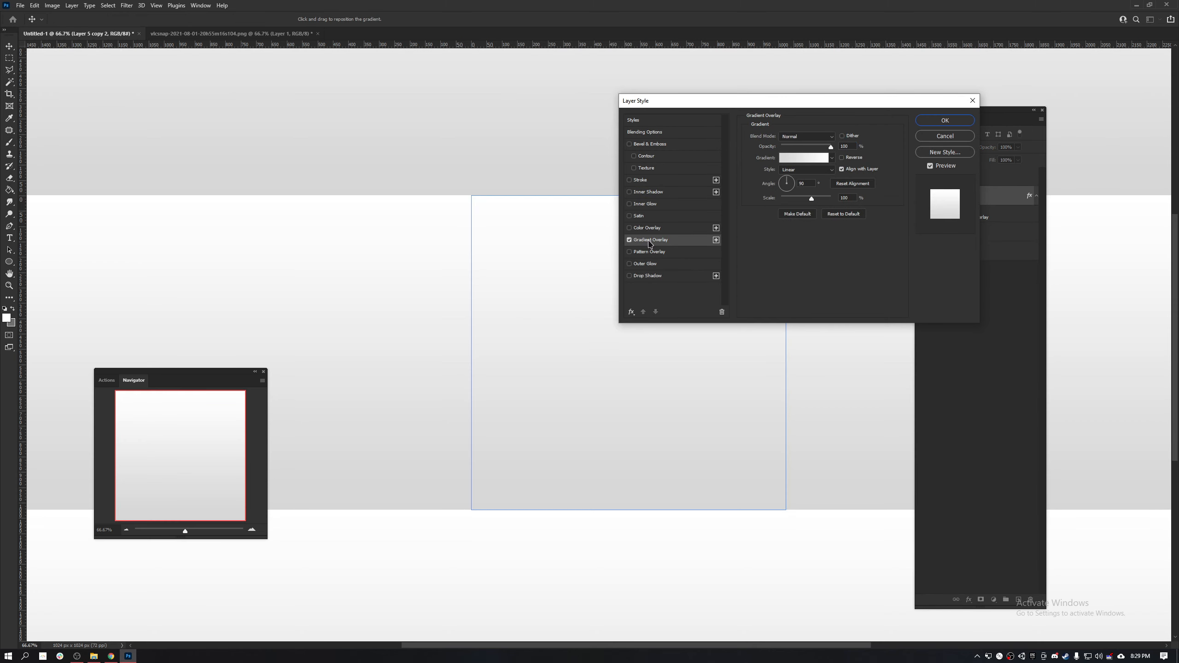
pyautogui.click(630, 240)
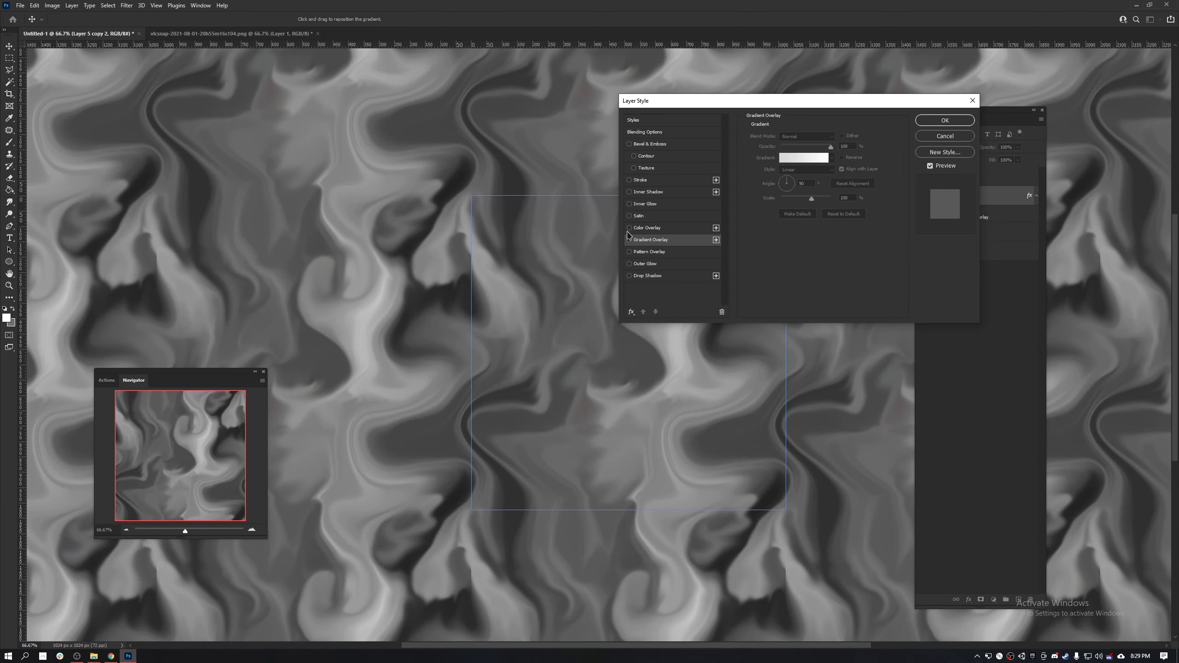
pyautogui.click(629, 227)
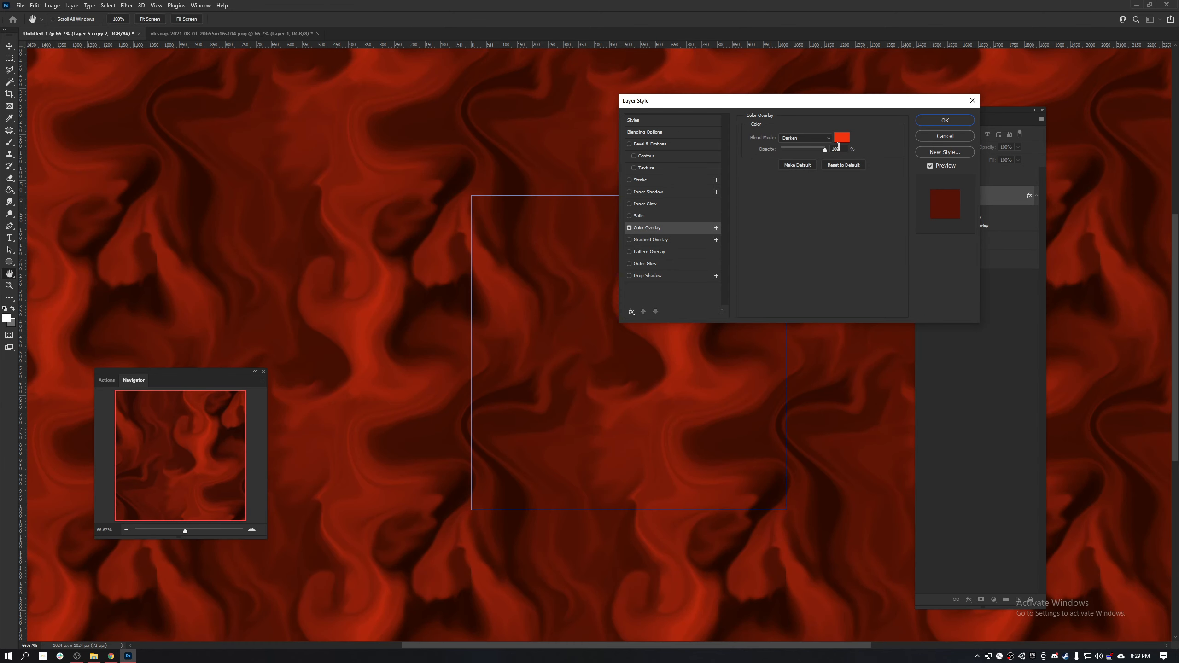
pyautogui.click(823, 139)
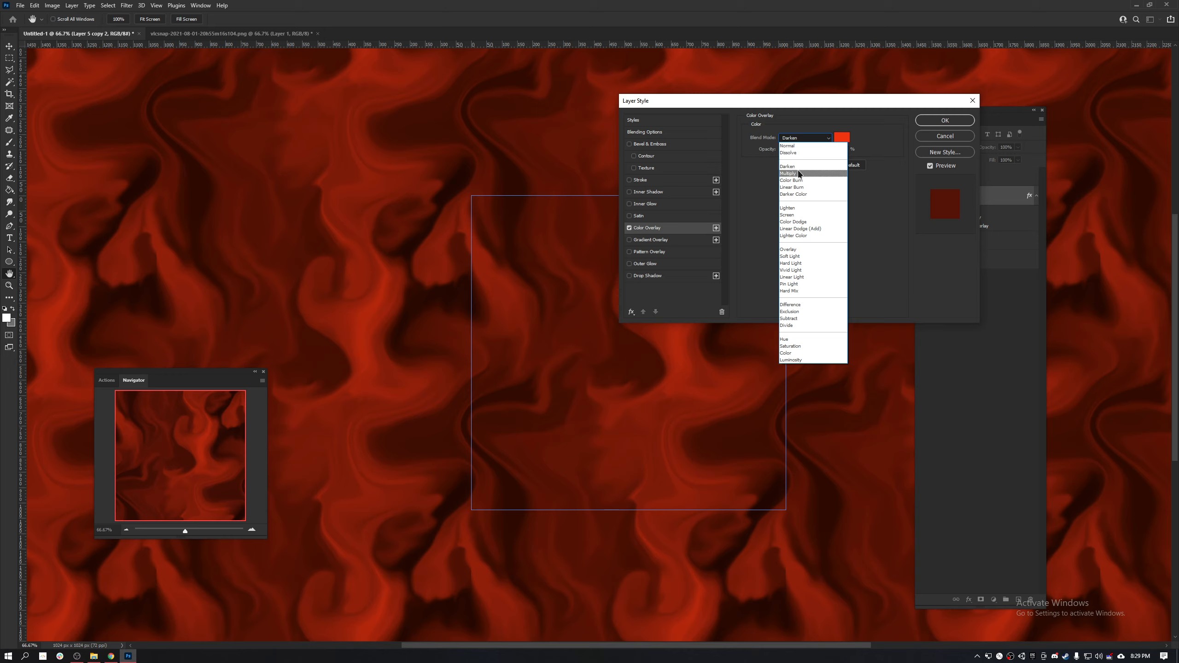
pyautogui.click(798, 173)
pyautogui.click(803, 143)
pyautogui.click(798, 166)
pyautogui.click(792, 140)
pyautogui.click(792, 174)
pyautogui.click(842, 137)
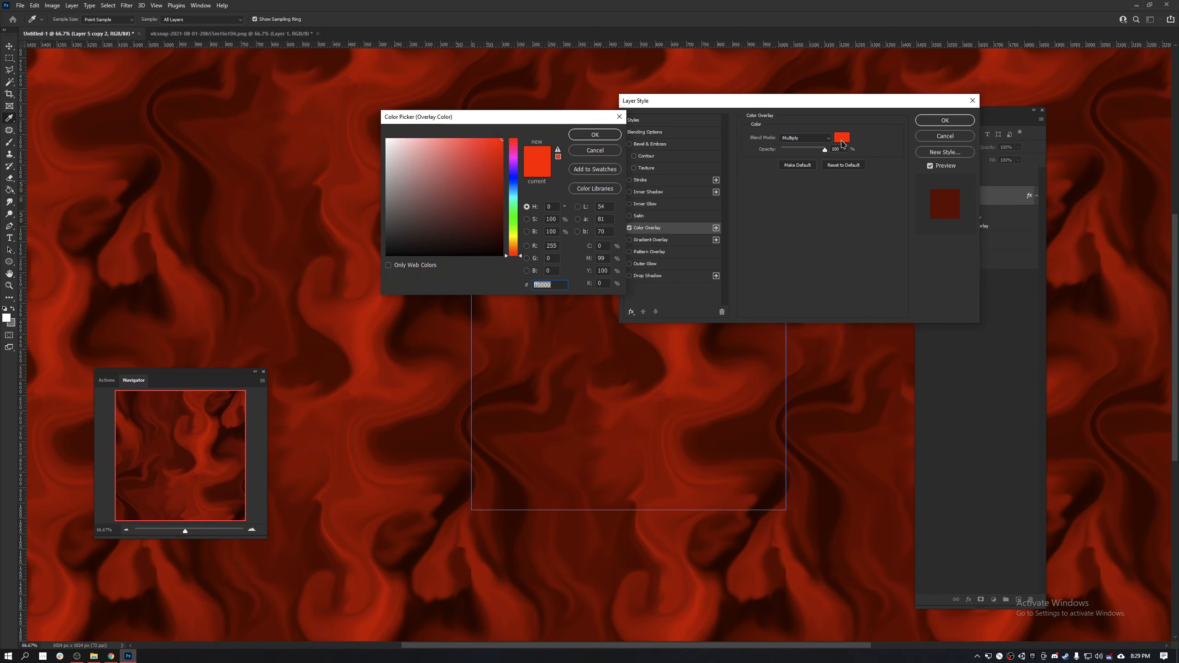
pyautogui.click(559, 246)
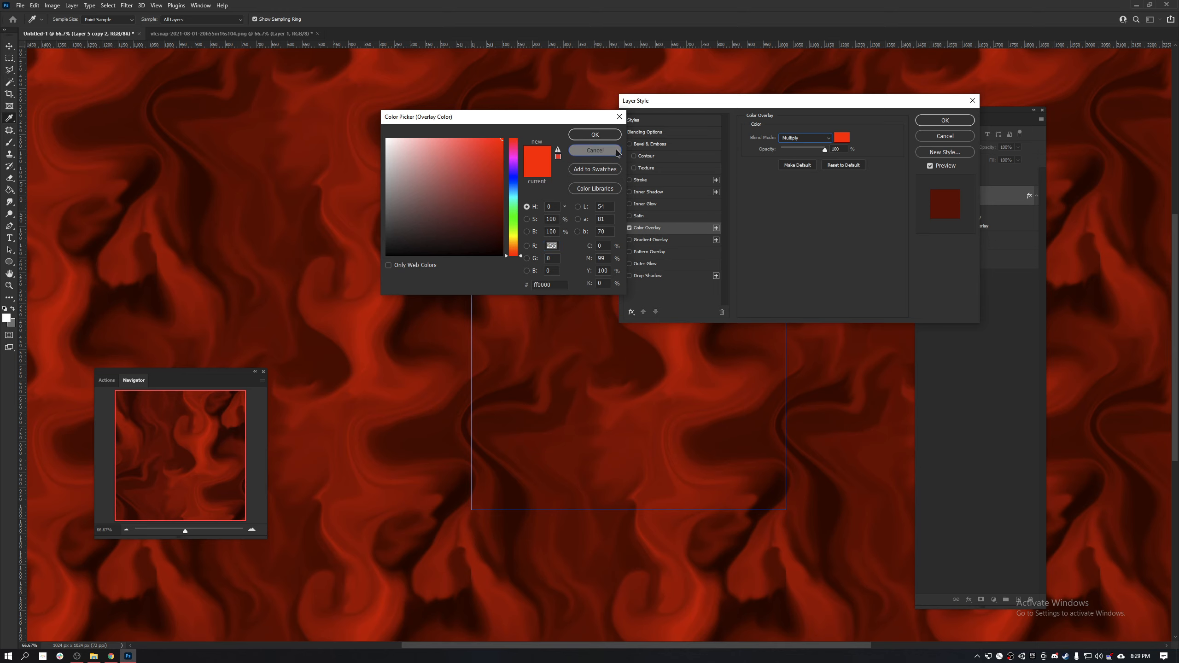
pyautogui.click(600, 150)
pyautogui.click(947, 122)
# - Rename Layer 5 copy 2 as Red
pyautogui.doubleClick(973, 195)
pyautogui.write('Red')
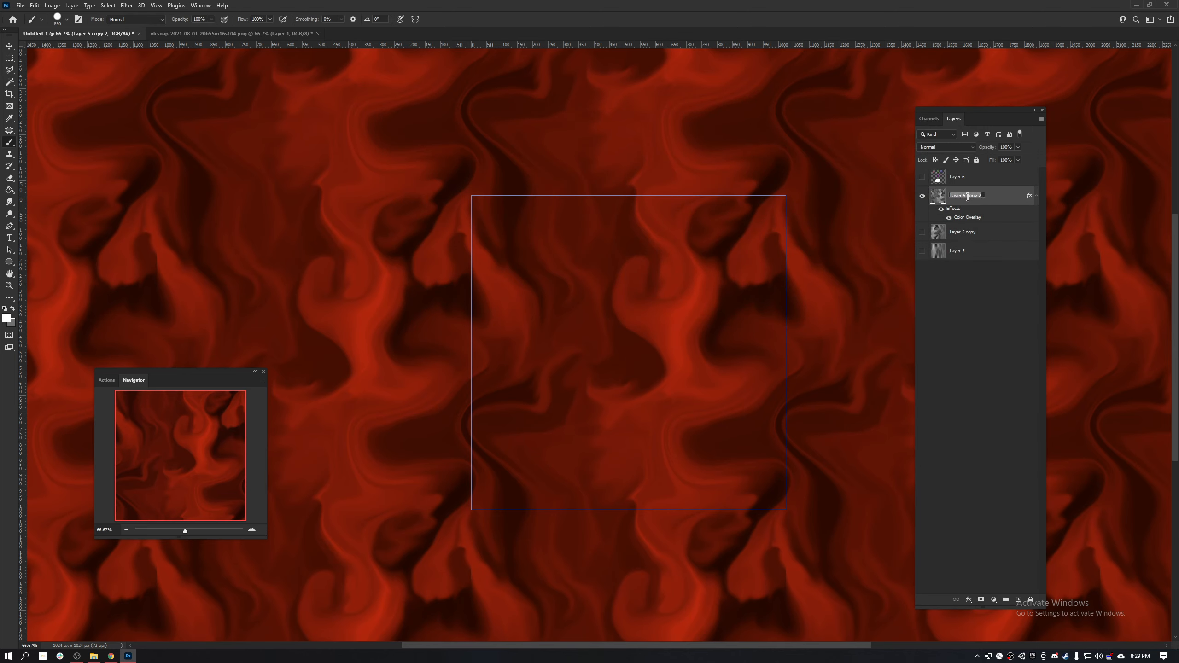
pyautogui.press('Return')
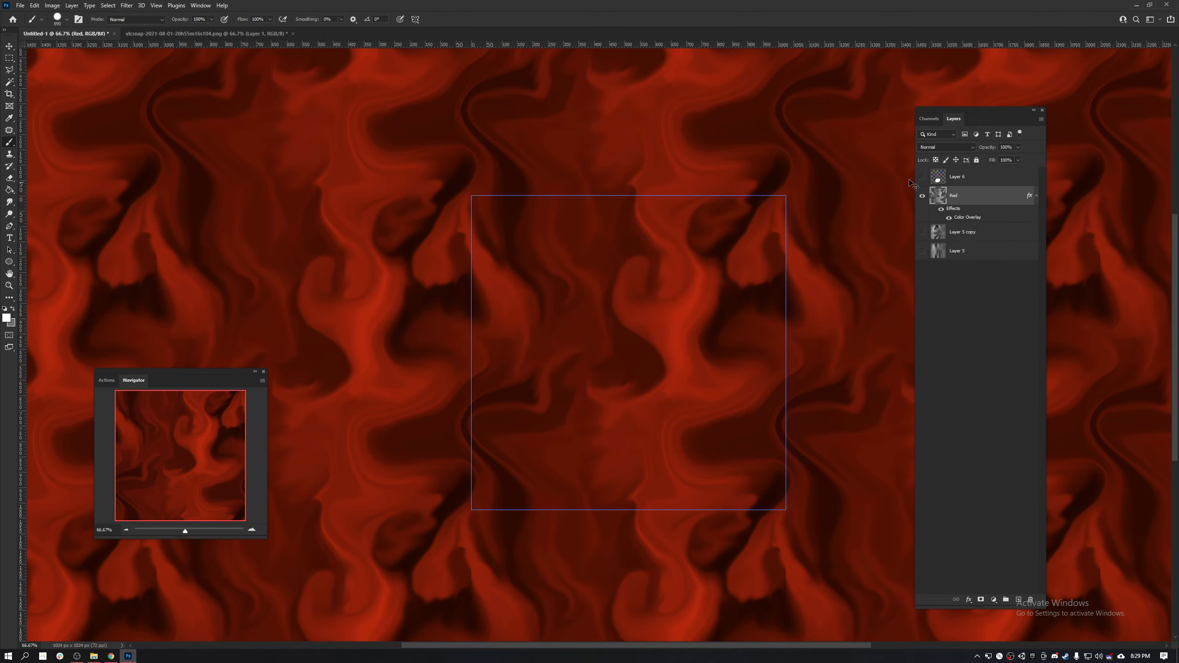
# - Duplicate the Red layer twice and rename the copy directly above it as Blue
pyautogui.hotkey('ctrl', 'j')
pyautogui.hotkey('ctrl', 'j')
pyautogui.doubleClick(951, 232)
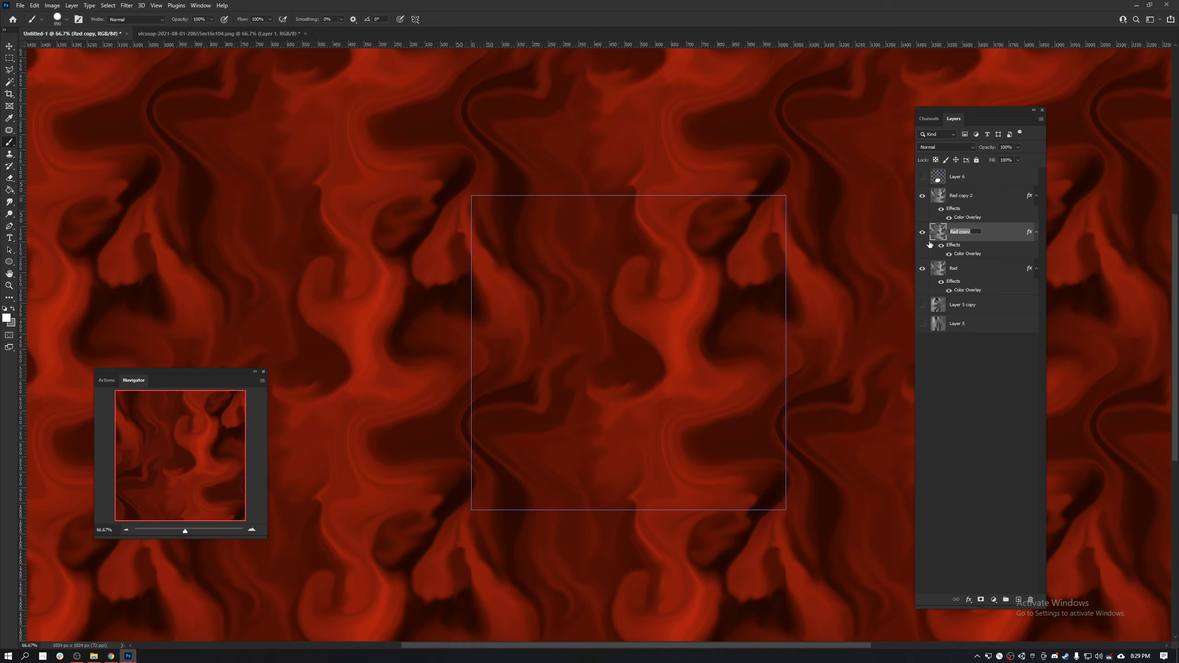
pyautogui.write('Blue')
pyautogui.press('Return')
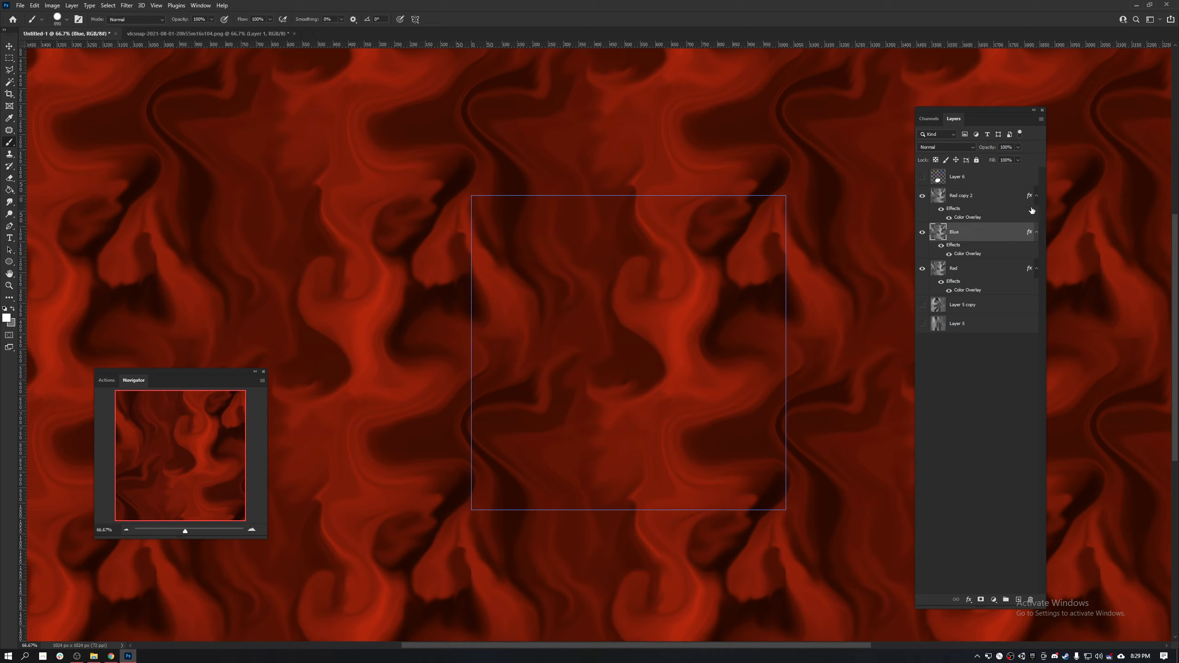
# - Set the Blue layer's Color Overlay colour to pure blue, RGB 0, 0, 255
pyautogui.doubleClick(987, 250)
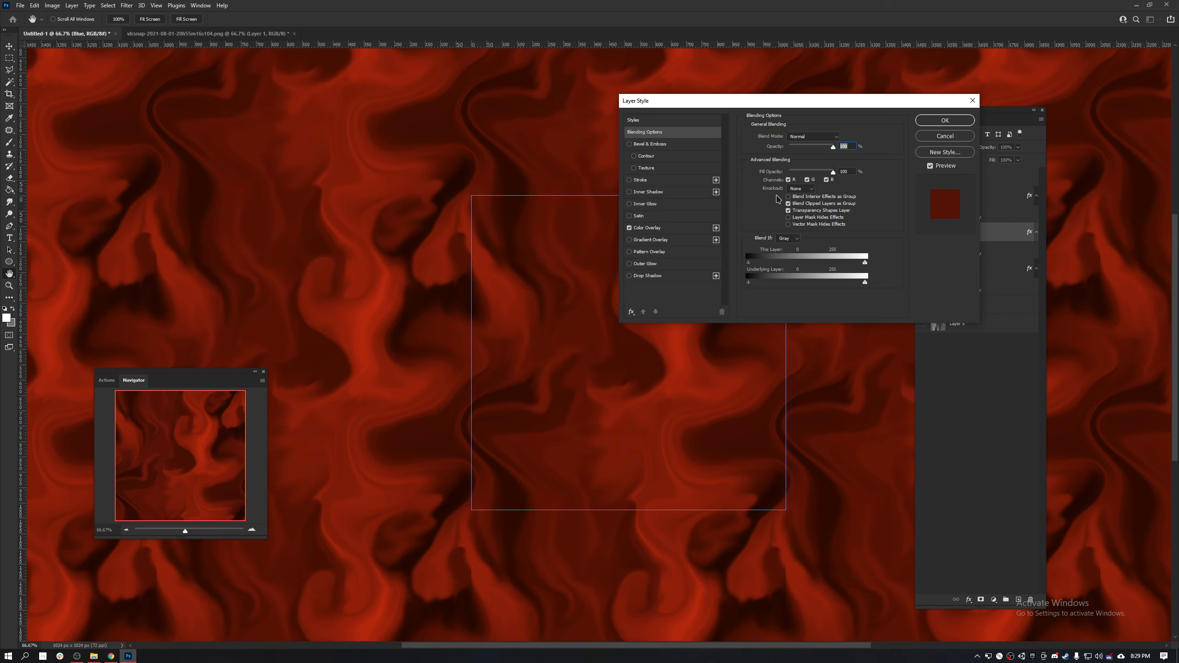
pyautogui.click(654, 228)
pyautogui.click(842, 138)
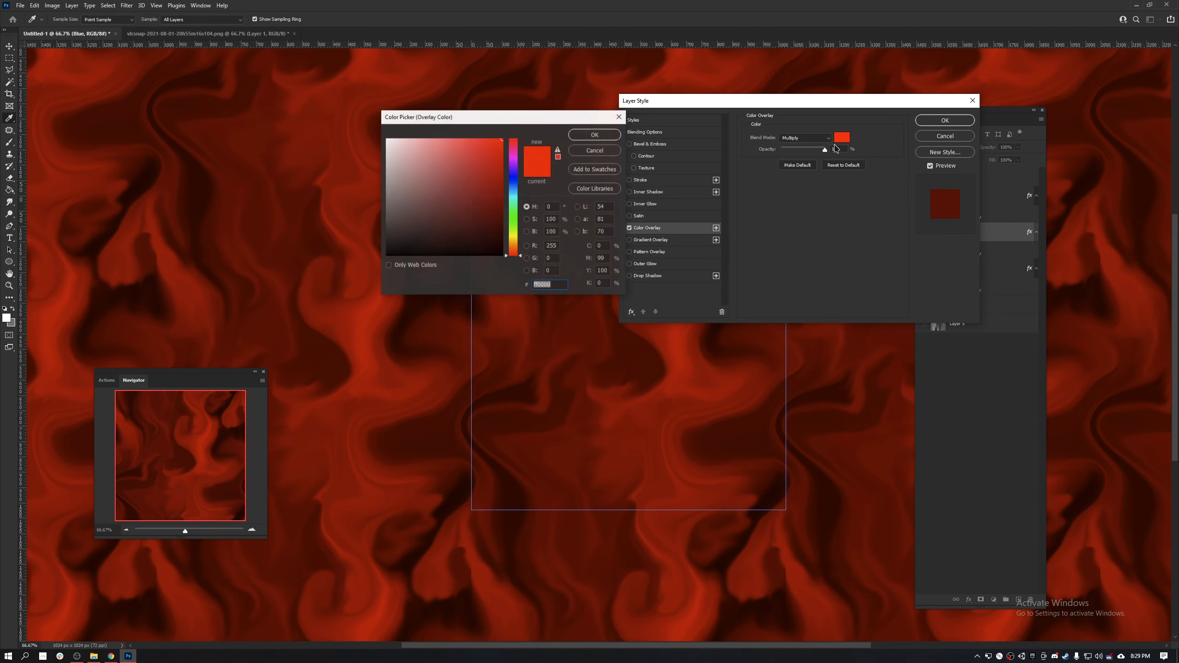
pyautogui.doubleClick(551, 245)
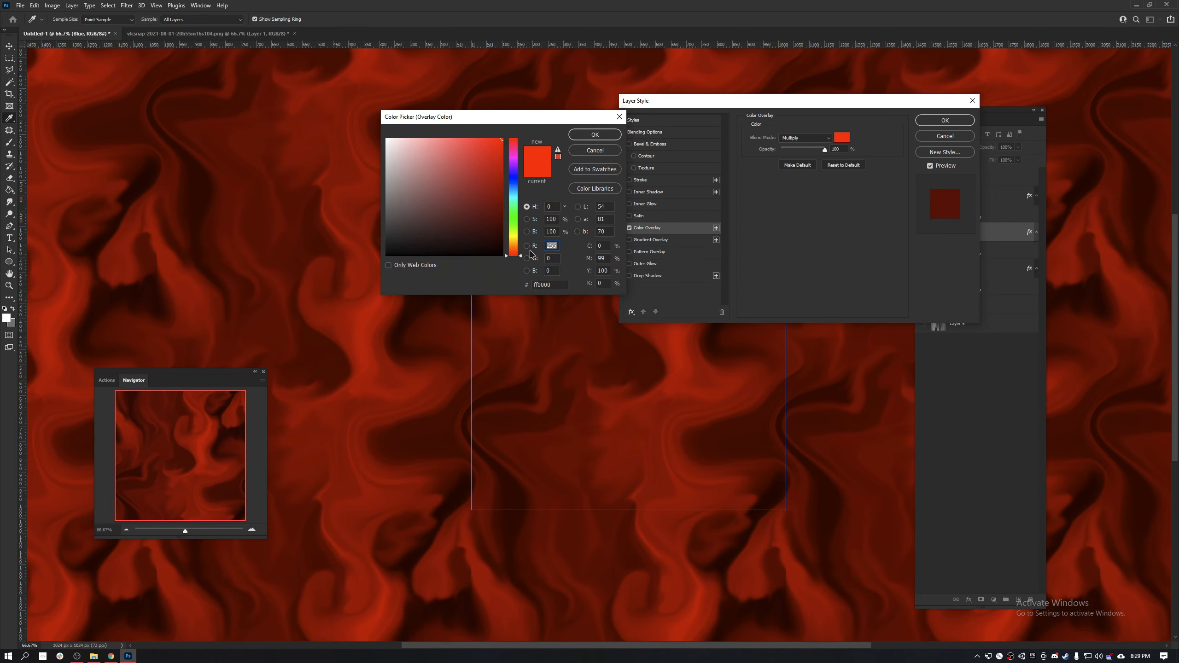
pyautogui.write('0')
pyautogui.press('Tab')
pyautogui.write('255')
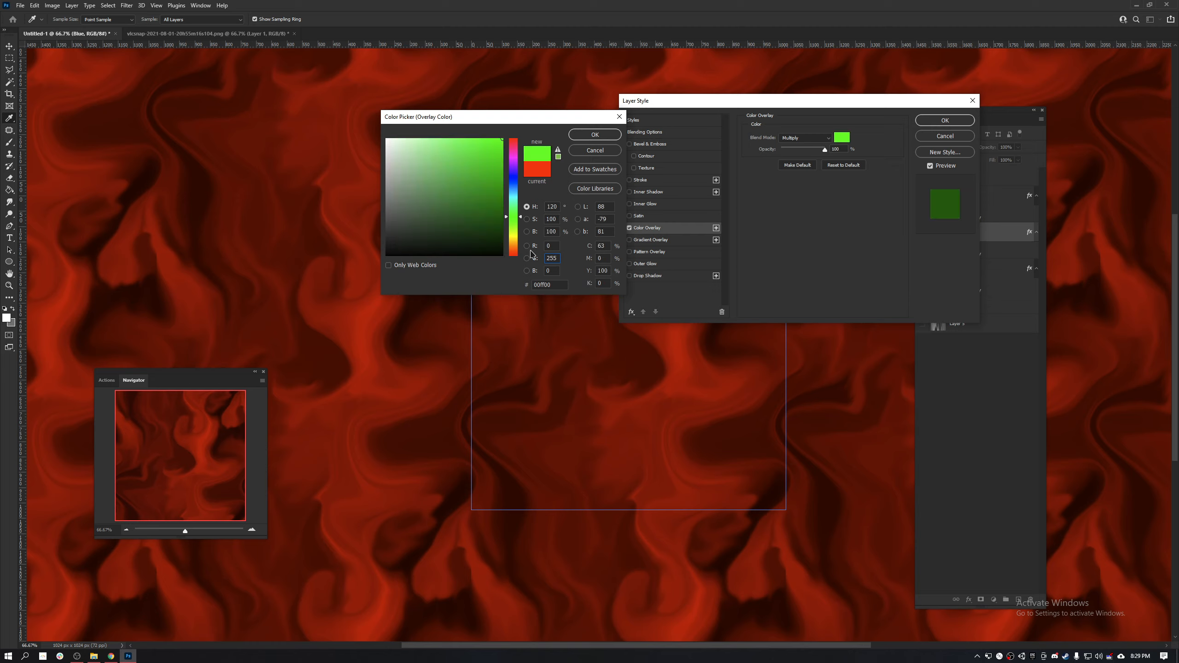
pyautogui.press('BackSpace')
pyautogui.press('BackSpace')
pyautogui.press('BackSpace')
pyautogui.write('0')
pyautogui.press('Tab')
pyautogui.write('255')
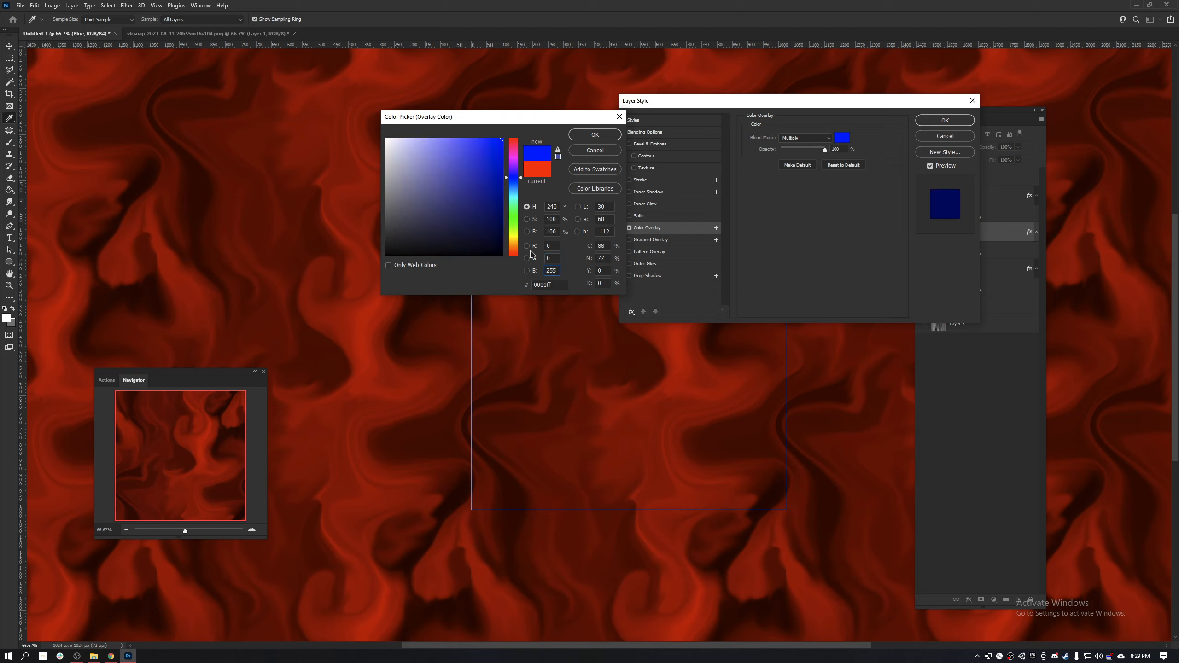
pyautogui.click(603, 135)
pyautogui.click(945, 120)
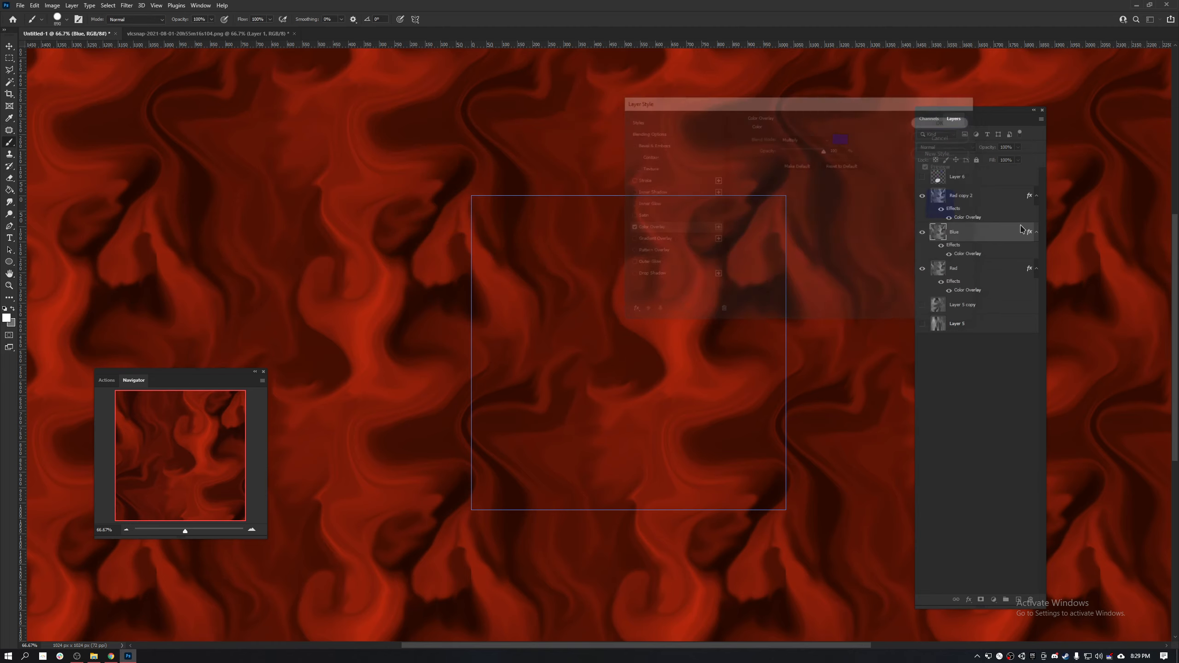
# - Set the Color Overlay colour of Red copy 2 to pure green, RGB 0, 255, 0
pyautogui.click(985, 198)
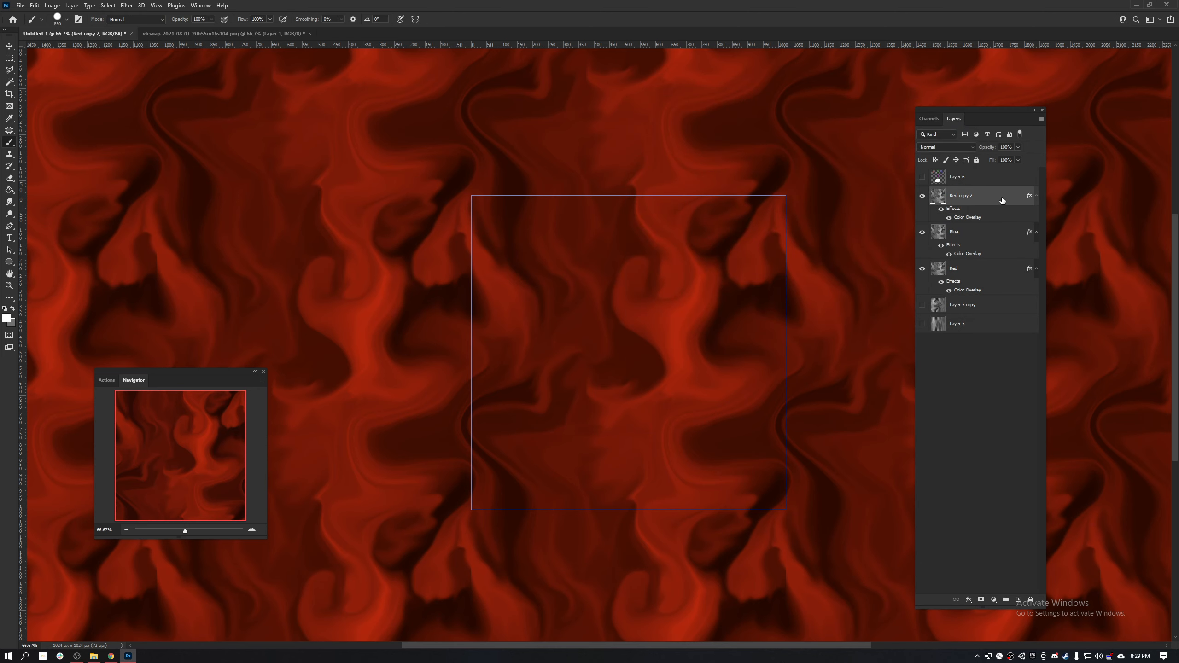
pyautogui.doubleClick(1002, 200)
pyautogui.moveTo(731, 99); pyautogui.dragTo(388, 119)
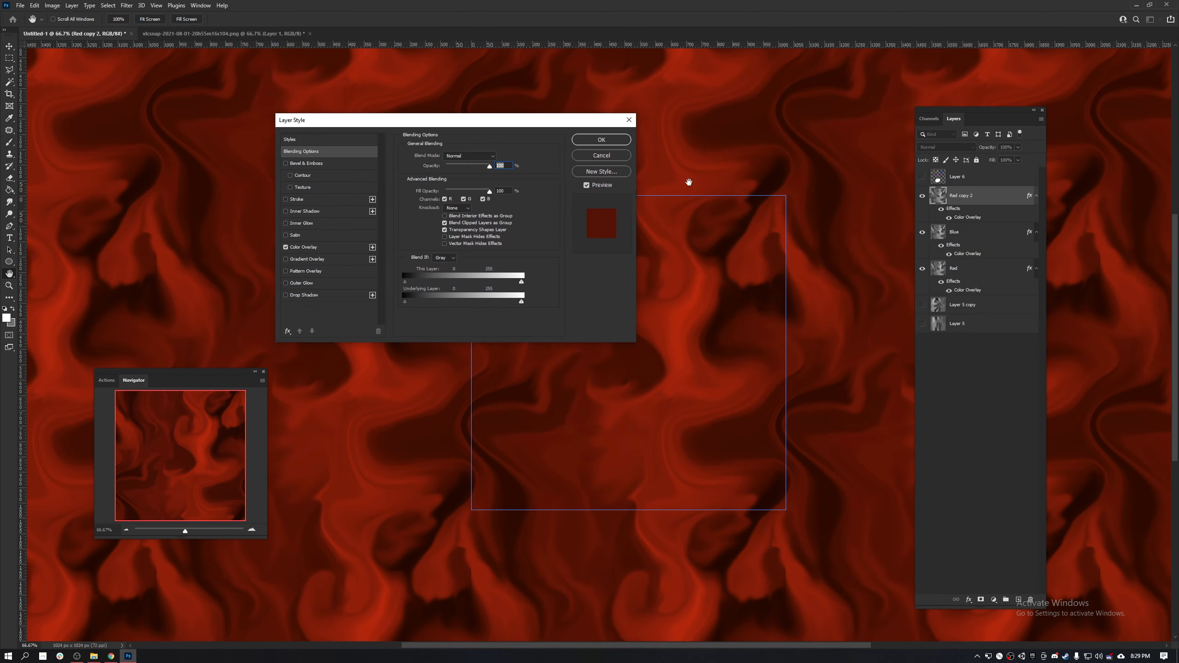
pyautogui.click(312, 247)
pyautogui.click(497, 158)
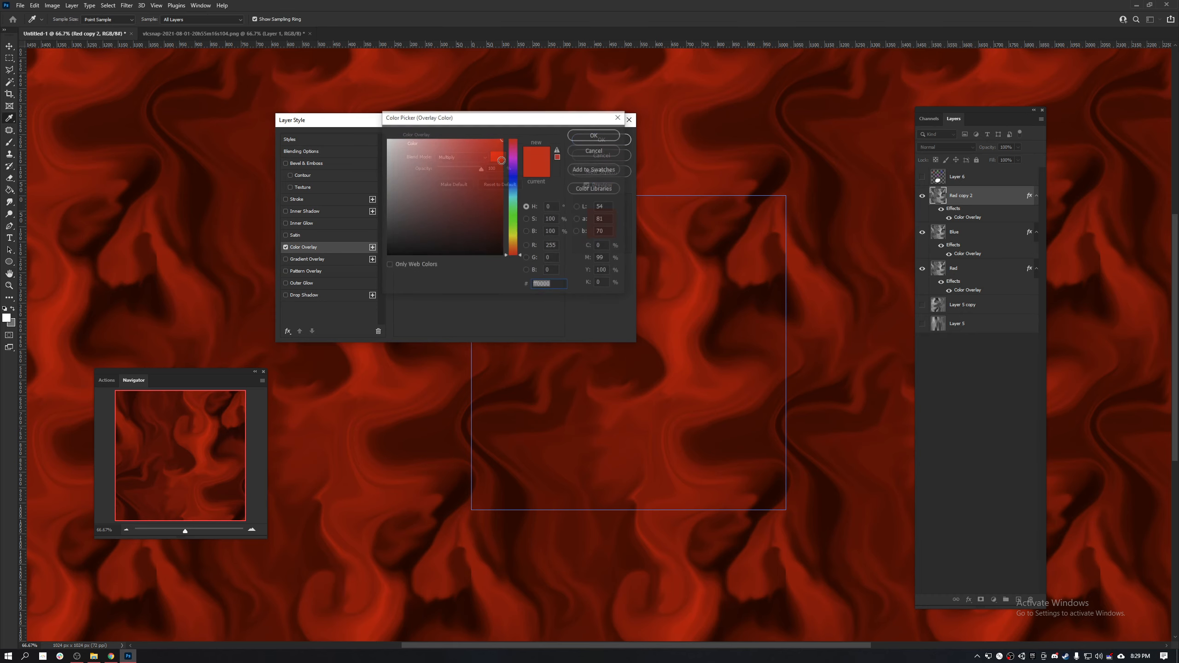
pyautogui.click(552, 258)
pyautogui.write('255')
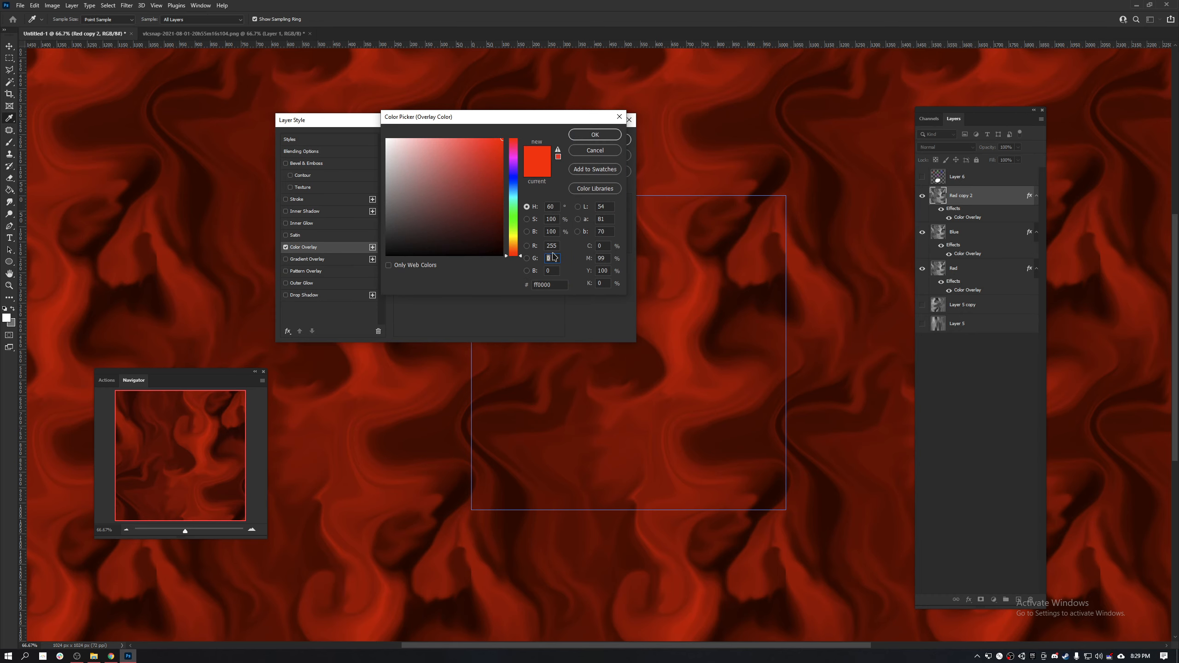
pyautogui.click(549, 245)
pyautogui.write('0')
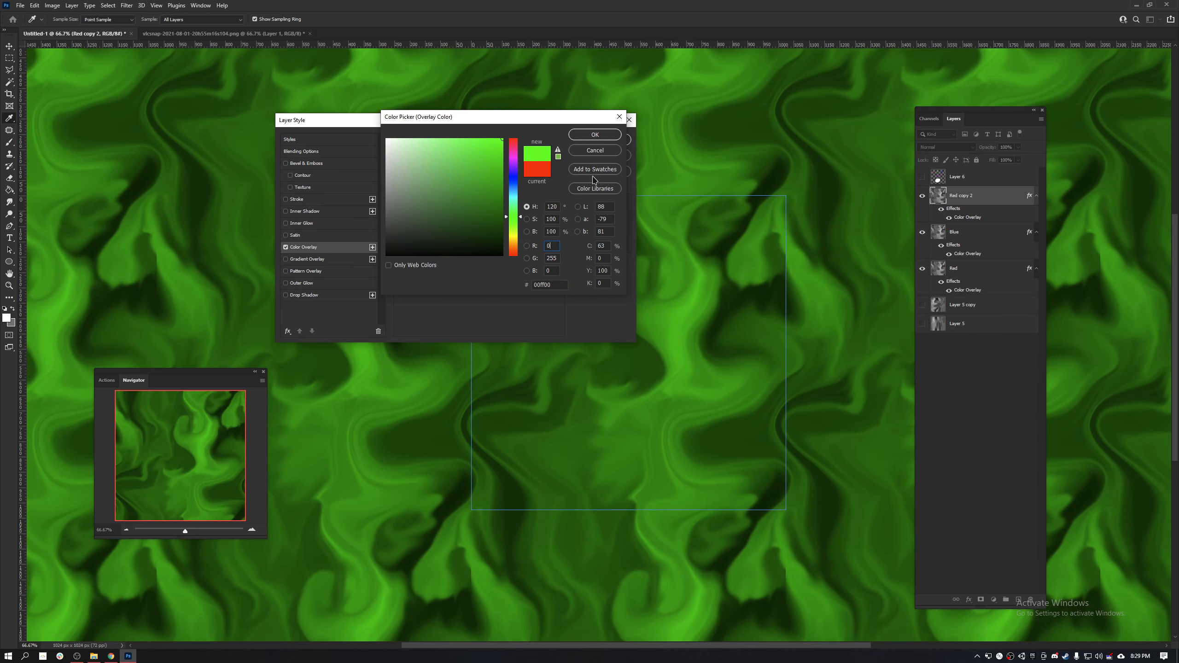
pyautogui.click(594, 134)
pyautogui.click(601, 140)
pyautogui.press('b')
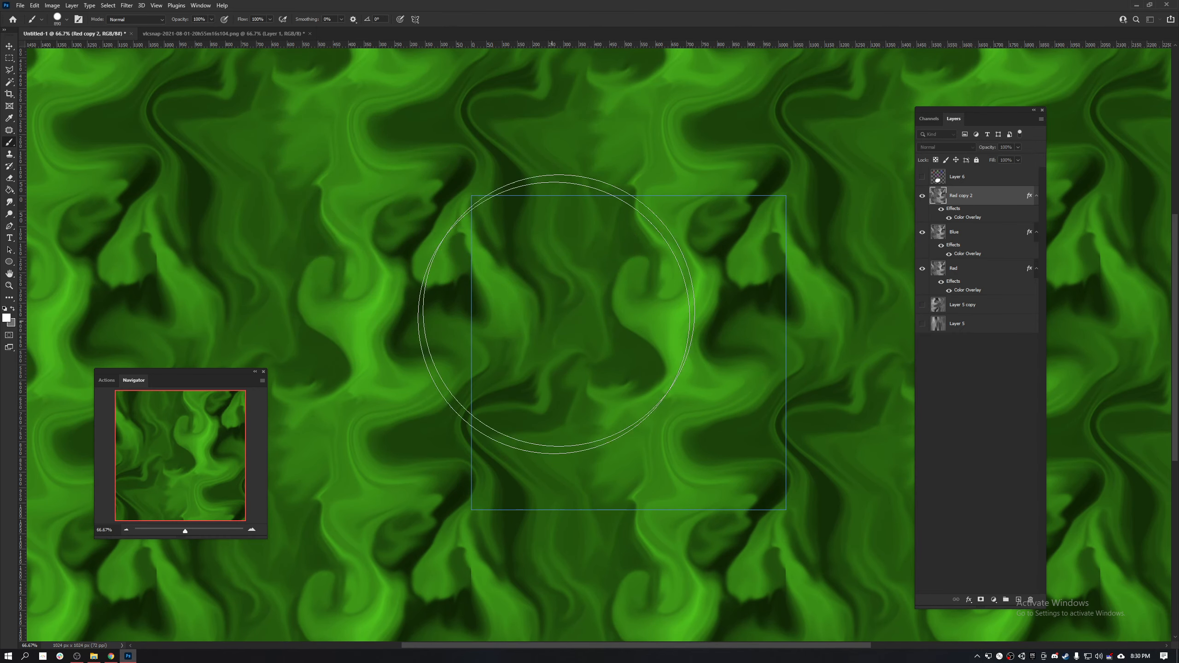
# - Rename the Red copy 2 layer as Green
pyautogui.keyDown('shift'); pyautogui.click(979, 277); pyautogui.keyUp('shift')
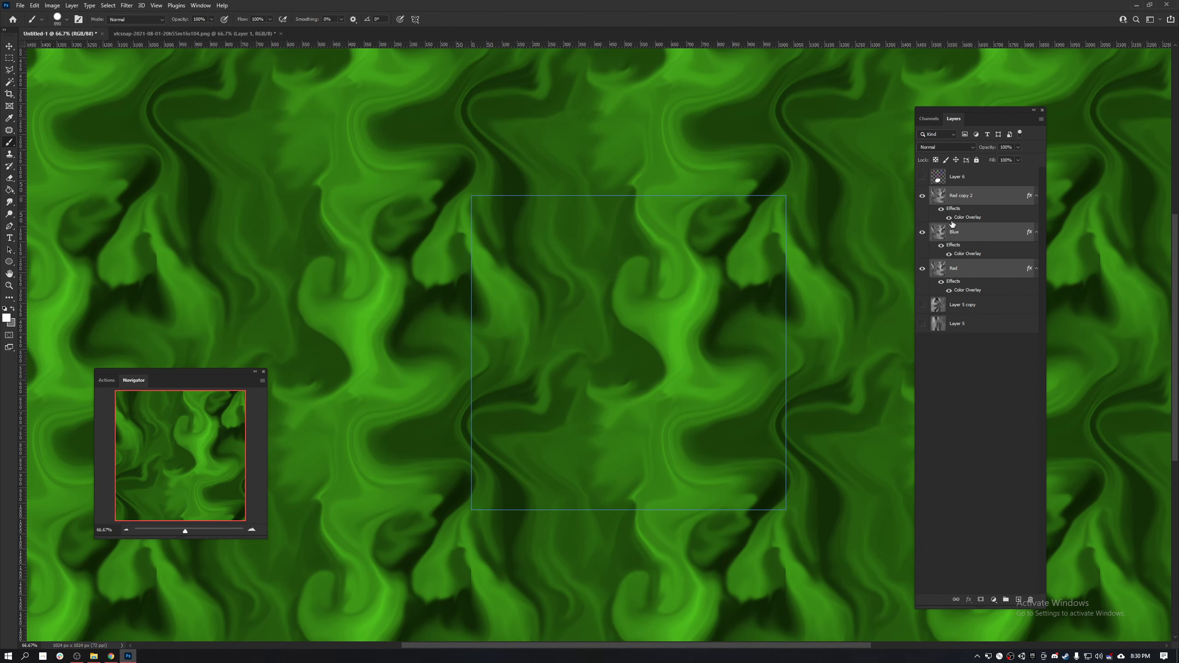
pyautogui.click(963, 232)
pyautogui.click(959, 199)
pyautogui.doubleClick(960, 199)
pyautogui.write('Green')
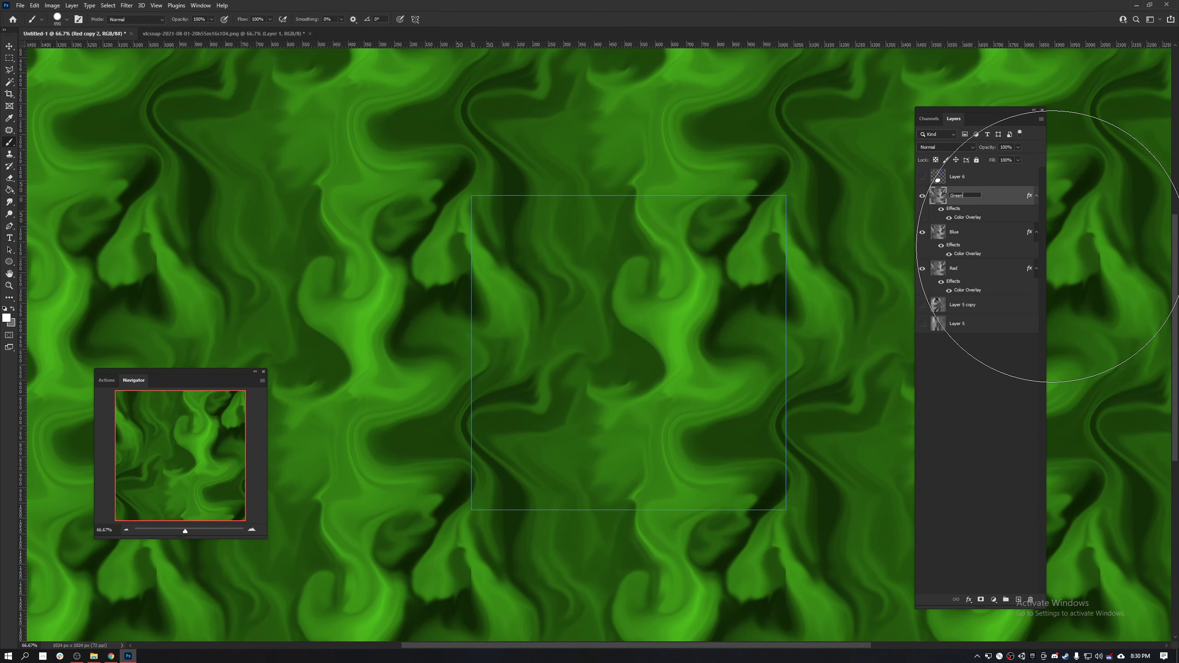
pyautogui.press('Return')
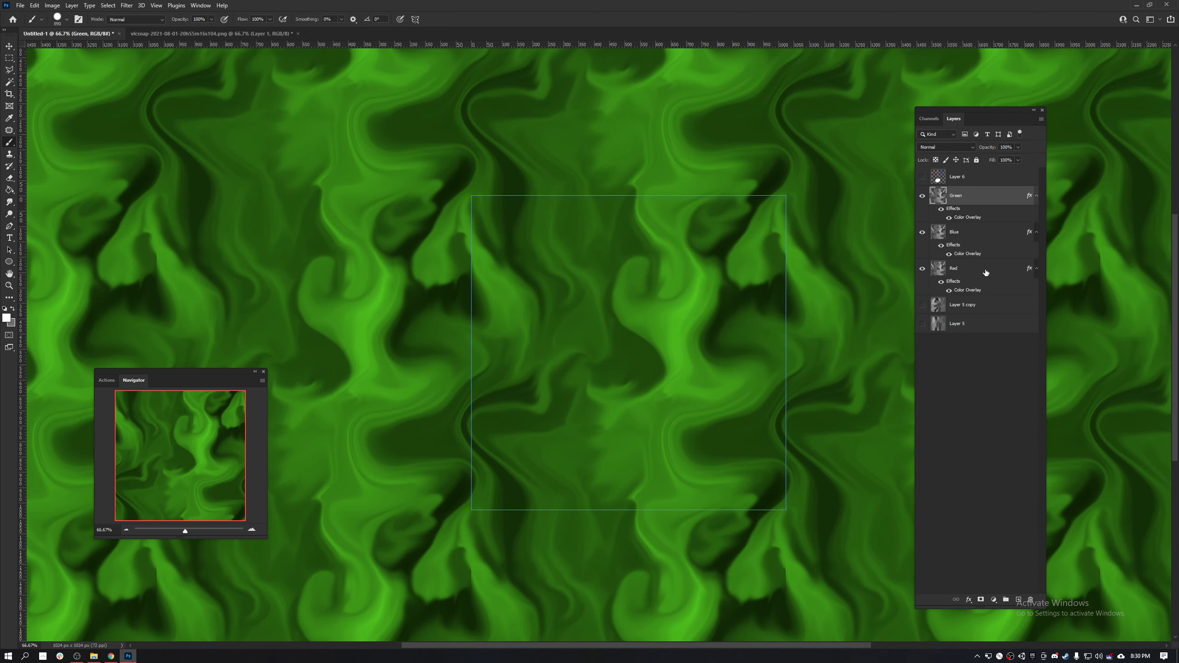
pyautogui.keyDown('shift'); pyautogui.click(985, 270); pyautogui.keyUp('shift')
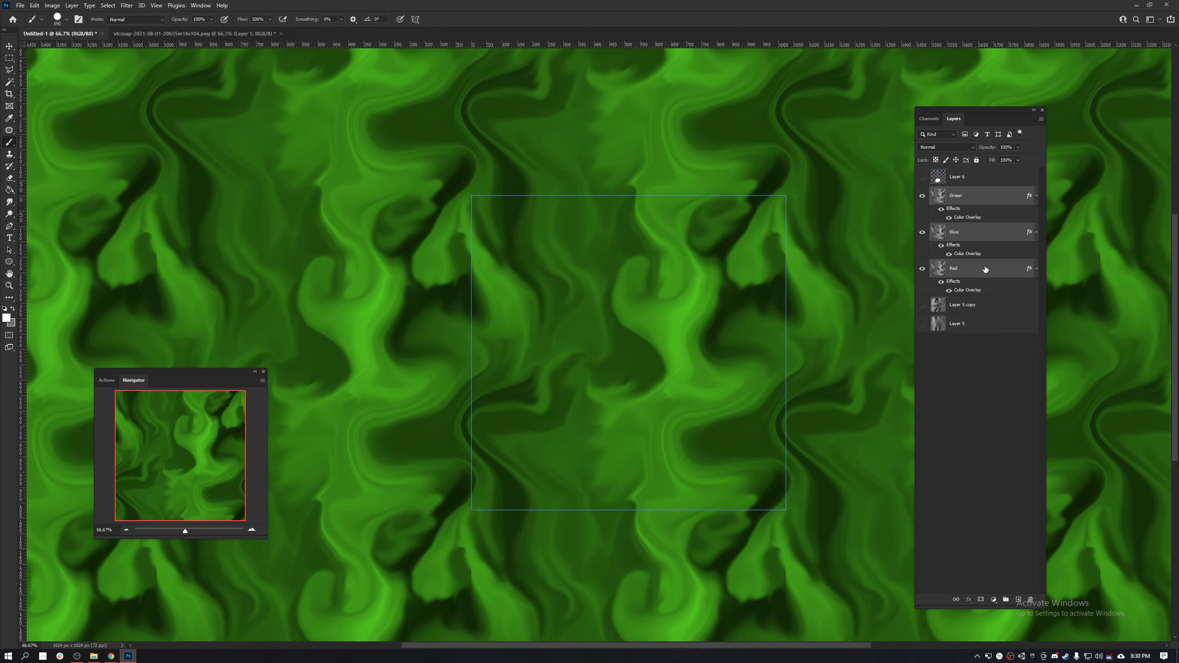
pyautogui.click(945, 147)
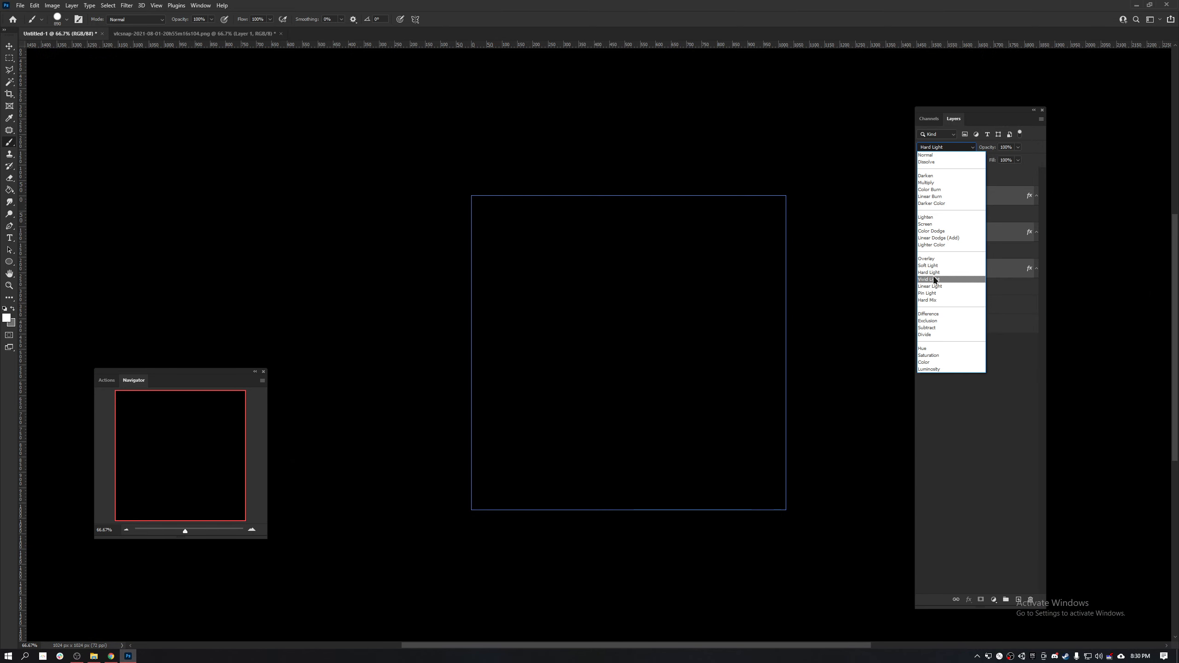
pyautogui.click(1002, 206)
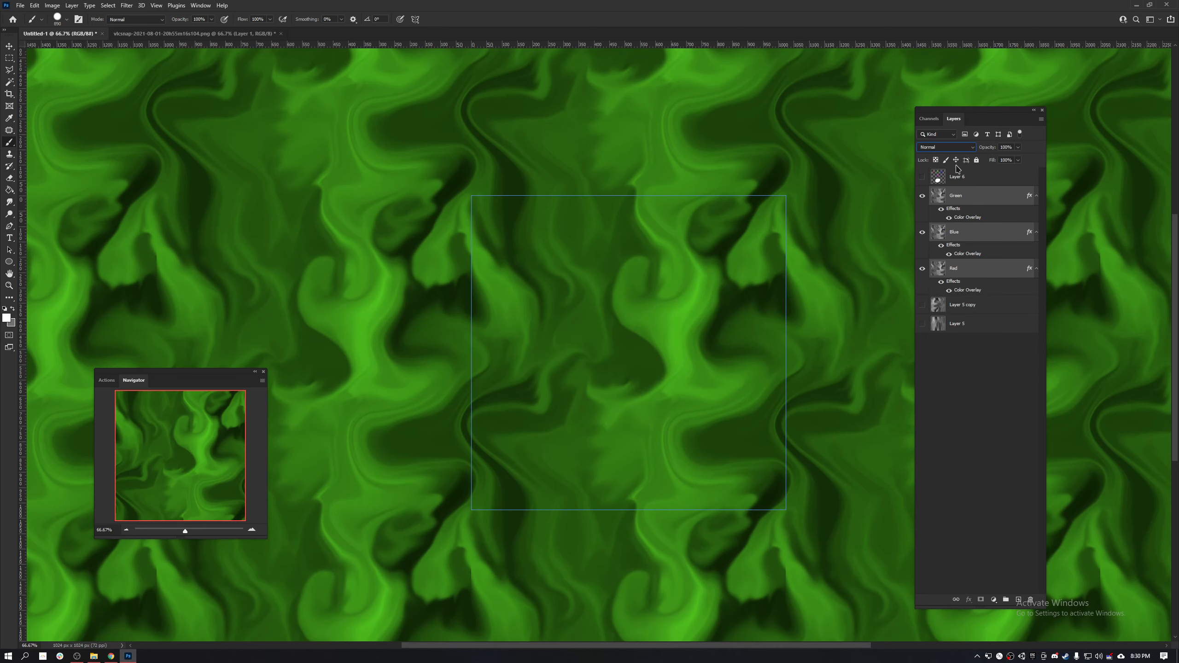
pyautogui.click(968, 219)
pyautogui.click(992, 237)
pyautogui.click(986, 201)
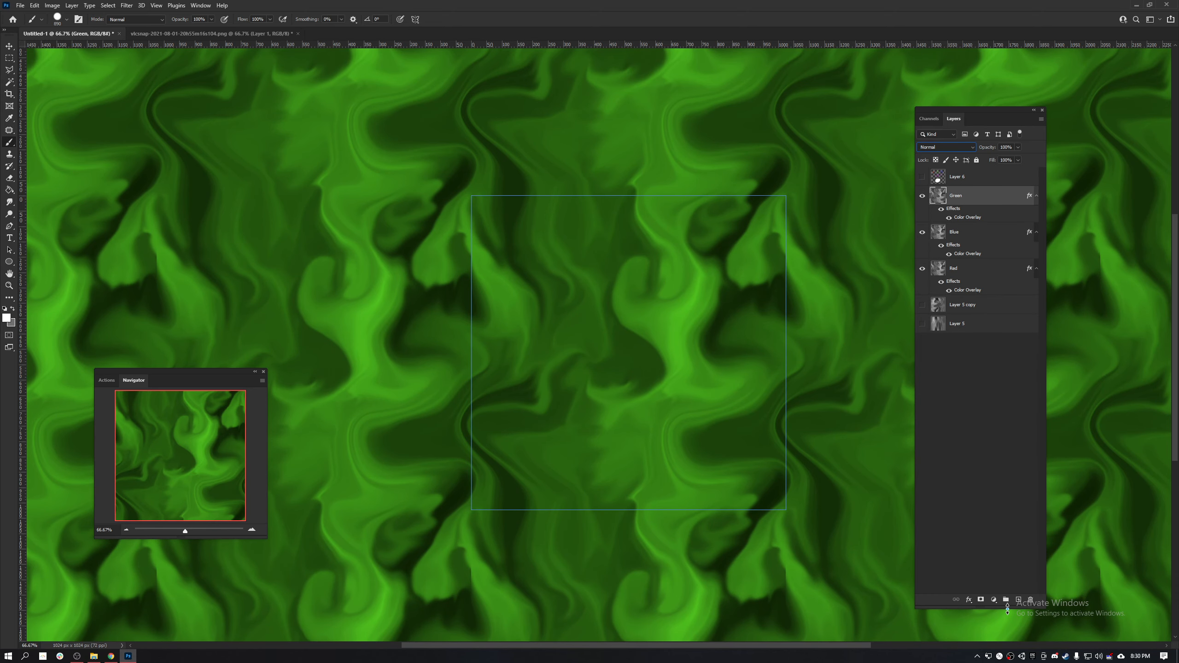
# - Add an empty layer and place it directly below the Green layer
pyautogui.click(1018, 599)
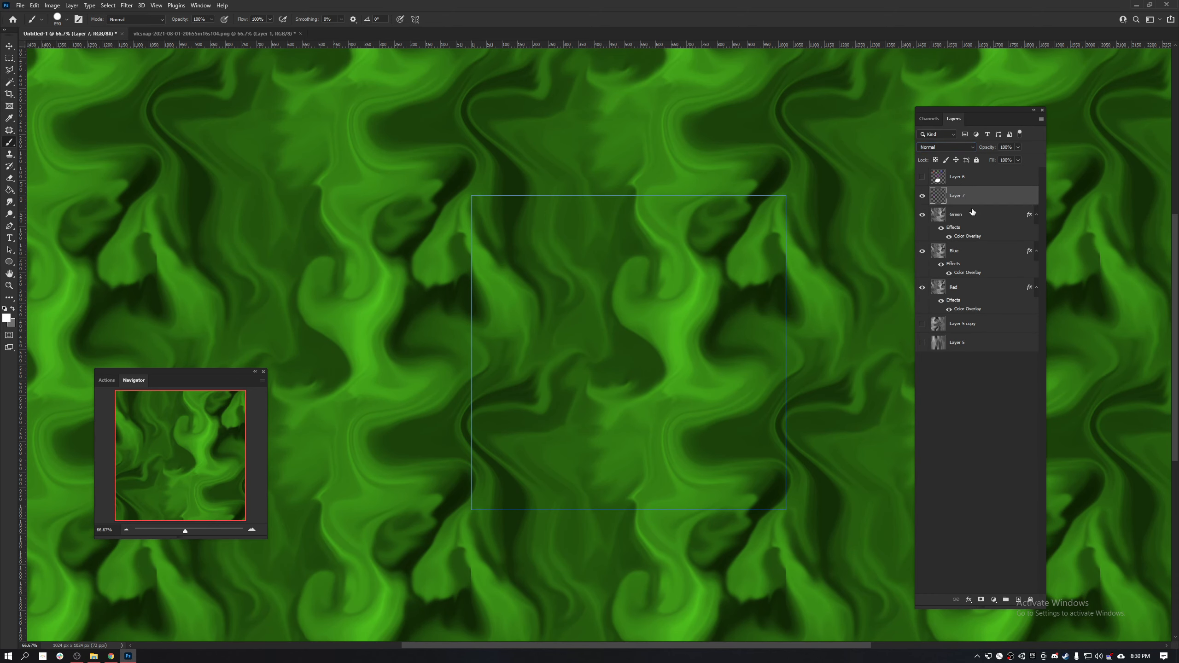
pyautogui.moveTo(972, 212); pyautogui.dragTo(969, 196)
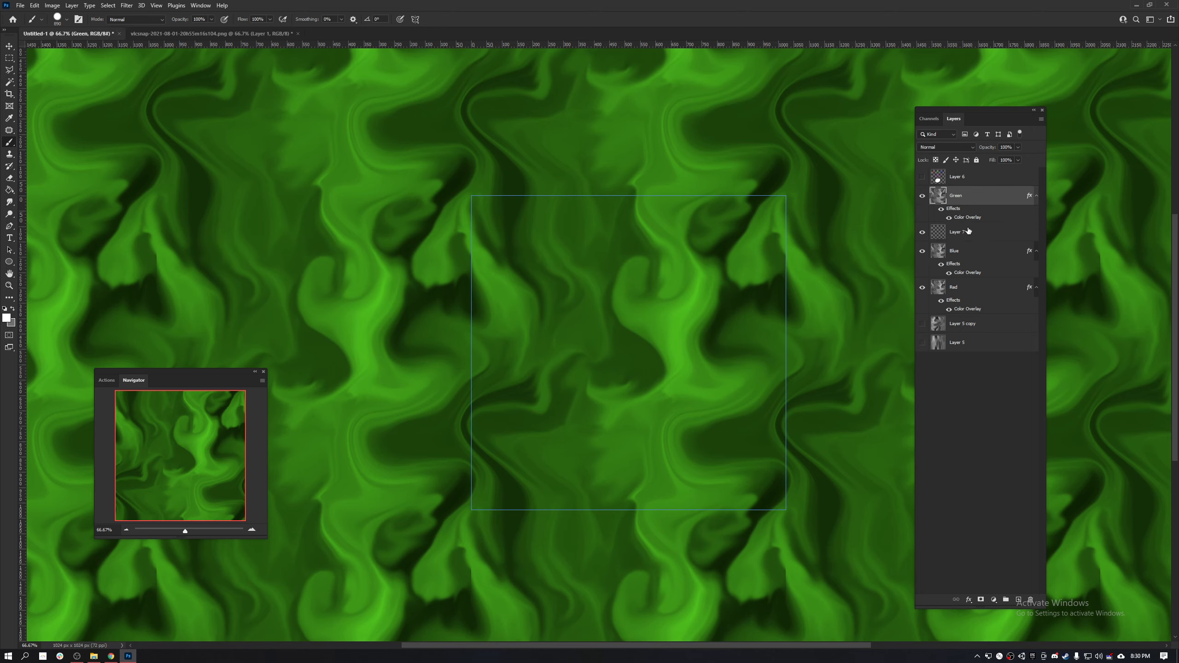
pyautogui.keyDown('ctrl'); pyautogui.click(968, 231); pyautogui.keyUp('ctrl')
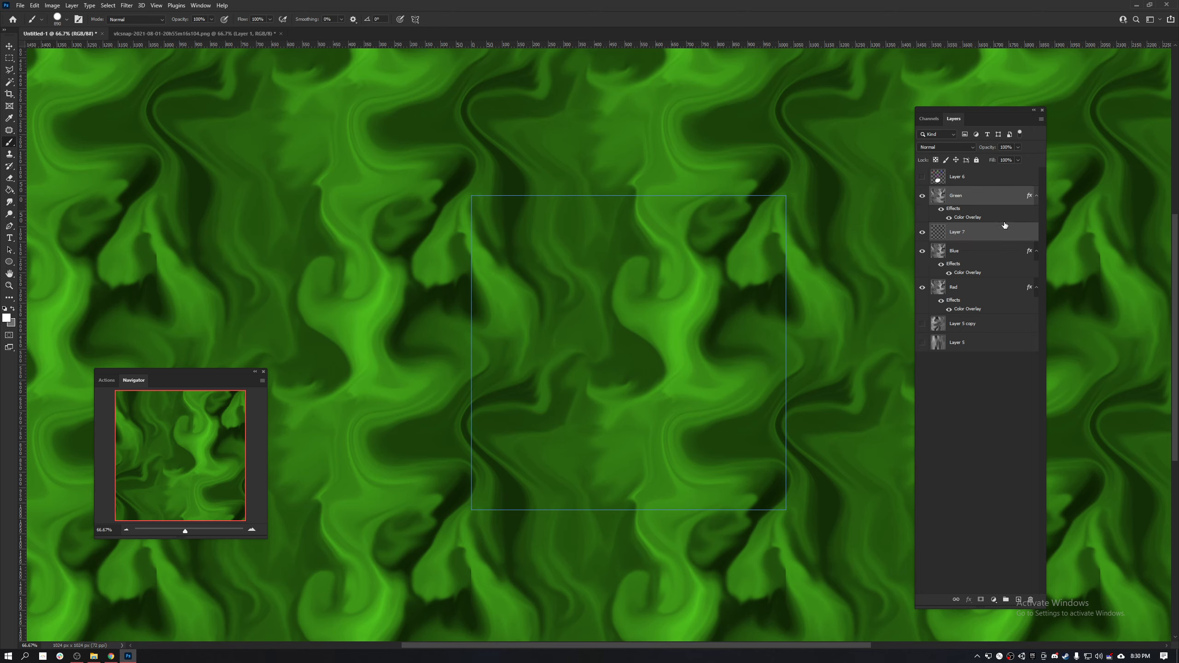
# - Rasterize the Green layer's layer style and delete the empty layer beneath it
pyautogui.click(984, 198)
pyautogui.rightClick(984, 197)
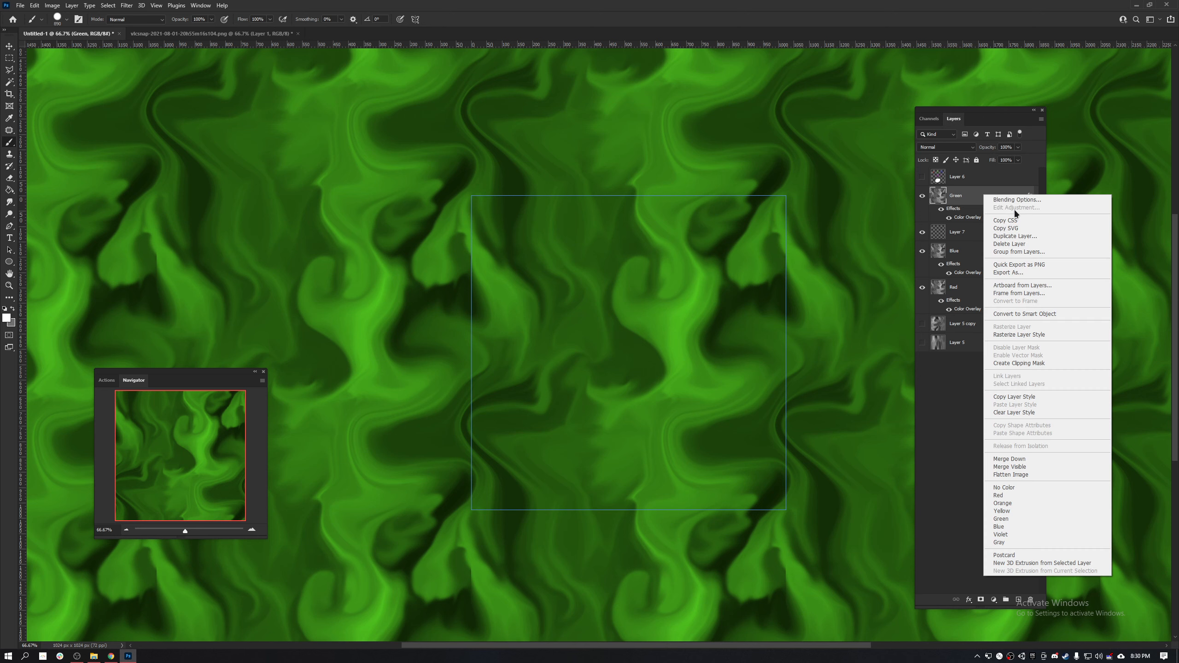
pyautogui.click(1030, 335)
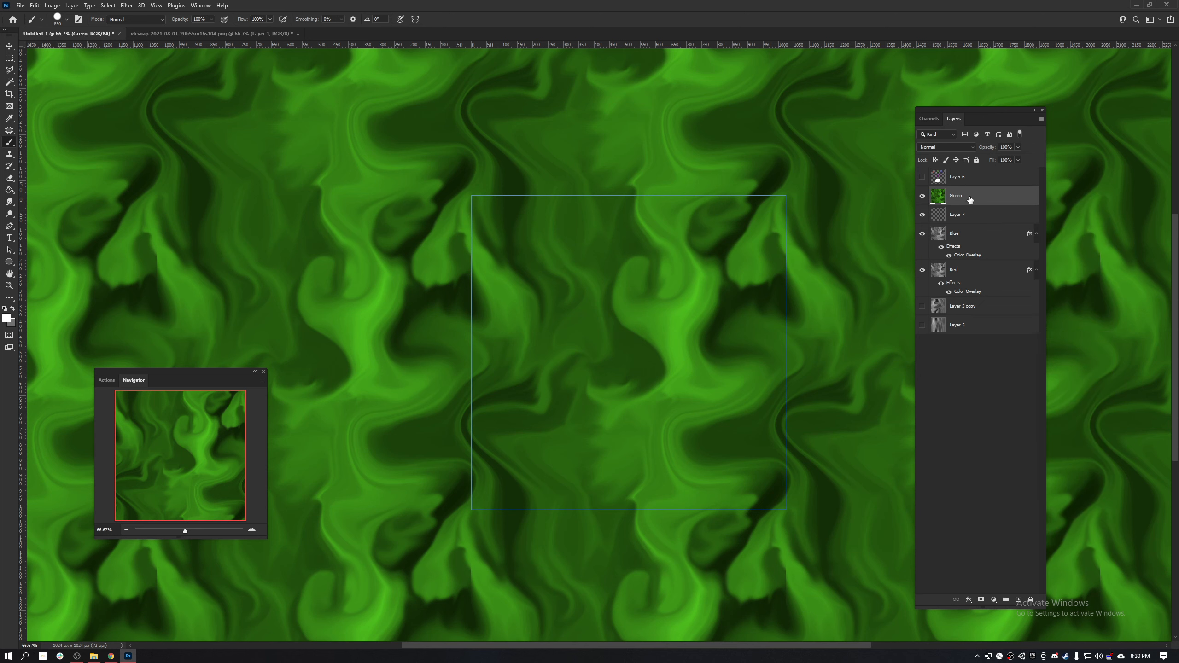
pyautogui.click(975, 222)
pyautogui.press('Delete')
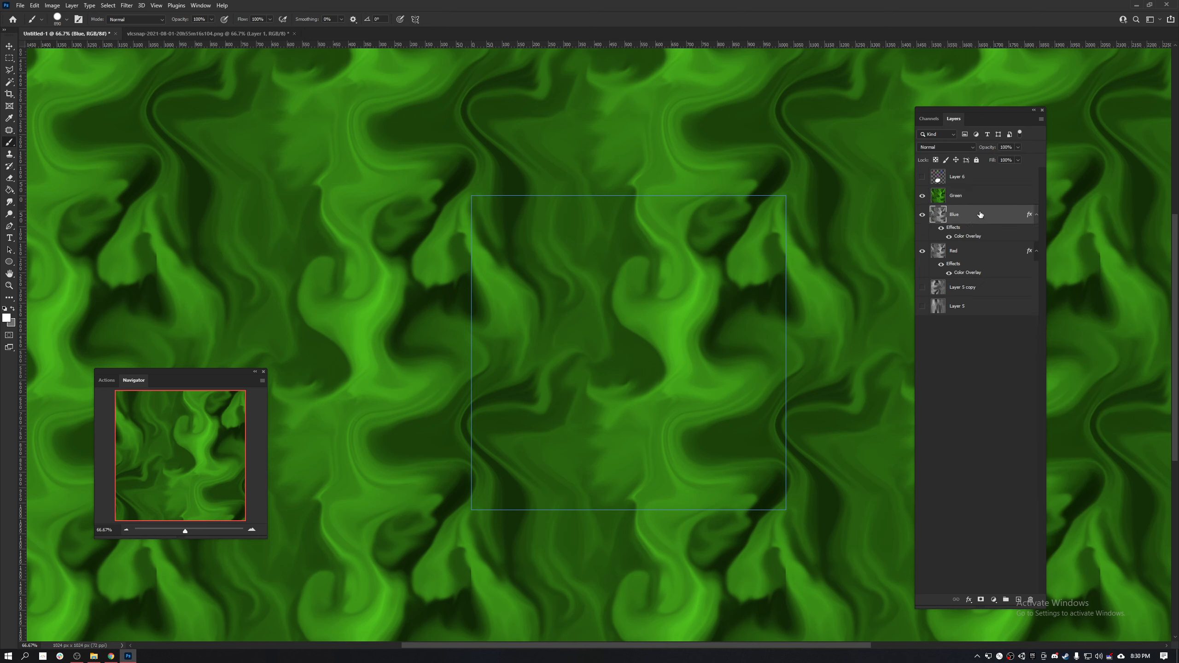
# - Rasterize the layer styles of the Blue and Red layers
pyautogui.rightClick(980, 214)
pyautogui.click(1023, 352)
pyautogui.click(966, 233)
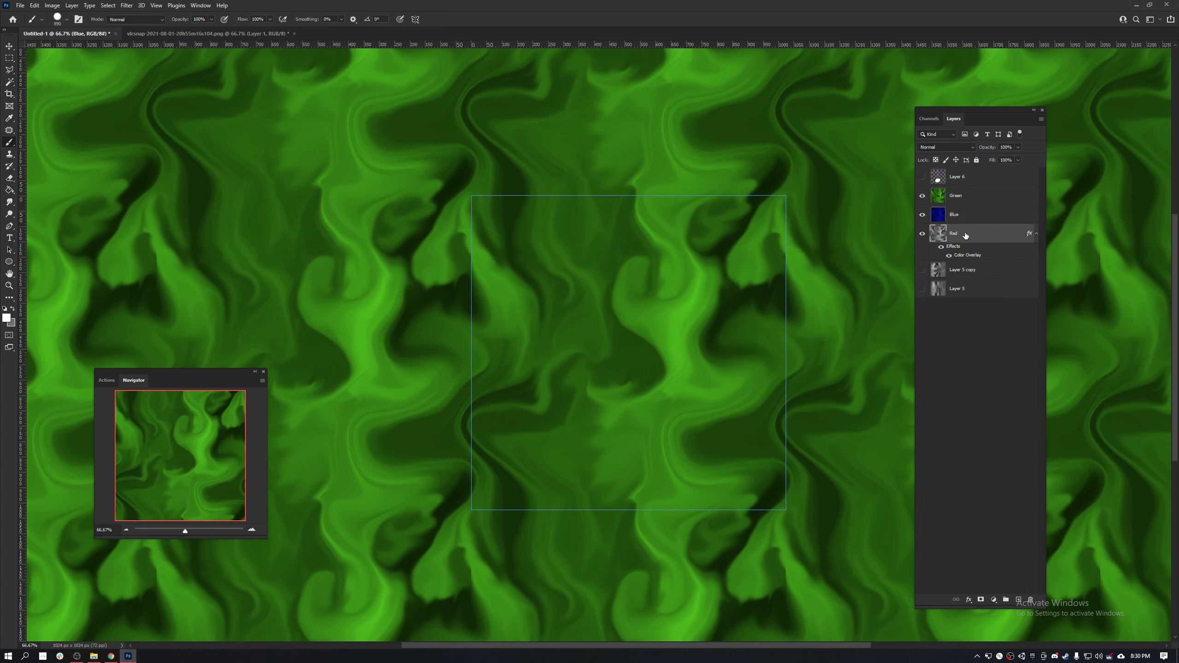
pyautogui.rightClick(965, 234)
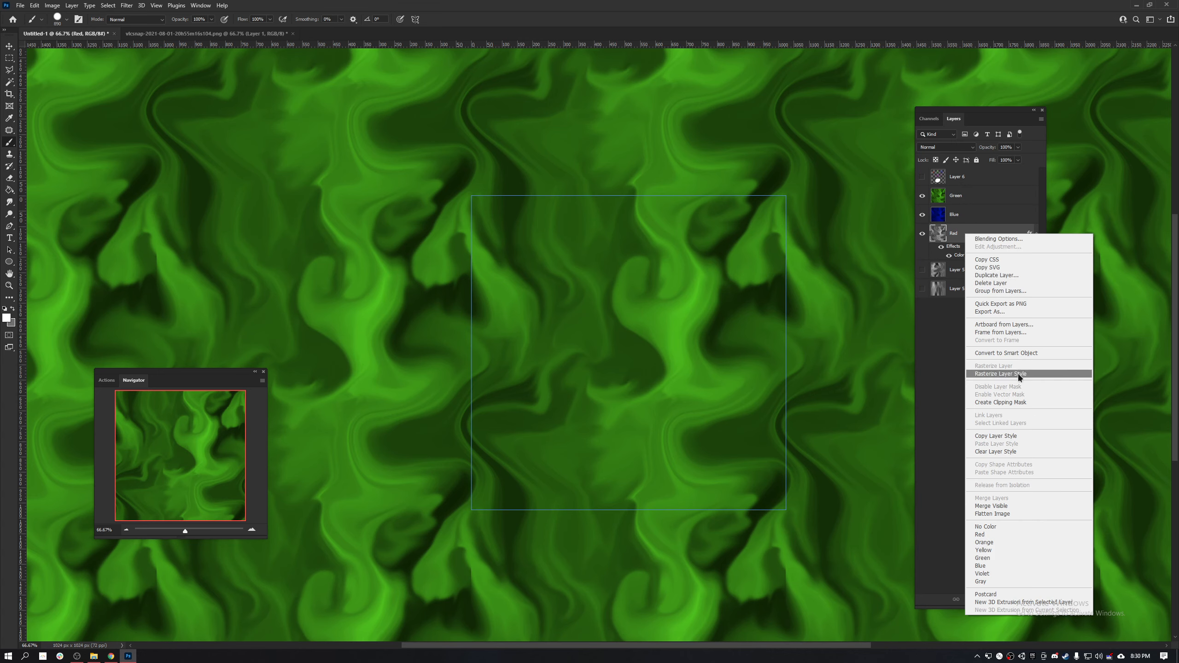
pyautogui.click(1018, 374)
# - Set the blend mode of the Green, Blue and Red layers to Linear Dodge (Add)
pyautogui.keyDown('shift'); pyautogui.click(956, 195); pyautogui.keyUp('shift')
pyautogui.click(945, 147)
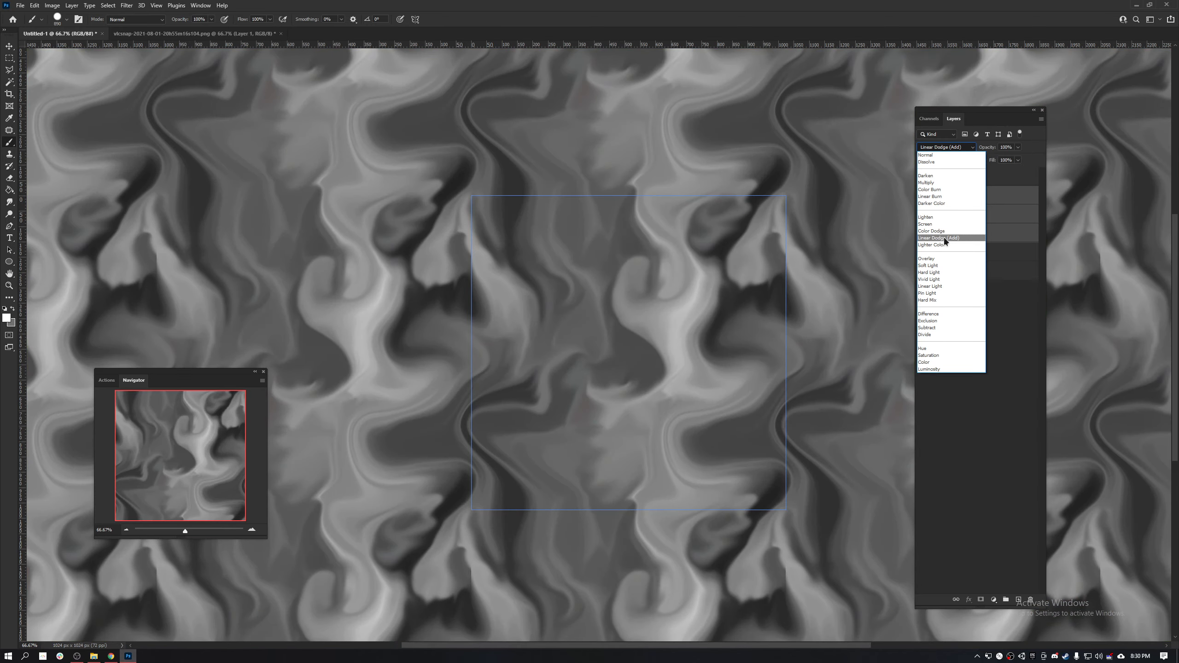
pyautogui.click(944, 237)
# - Change the Green layer's blend mode to Screen and check the Blue and Red layers' blend modes
pyautogui.click(968, 205)
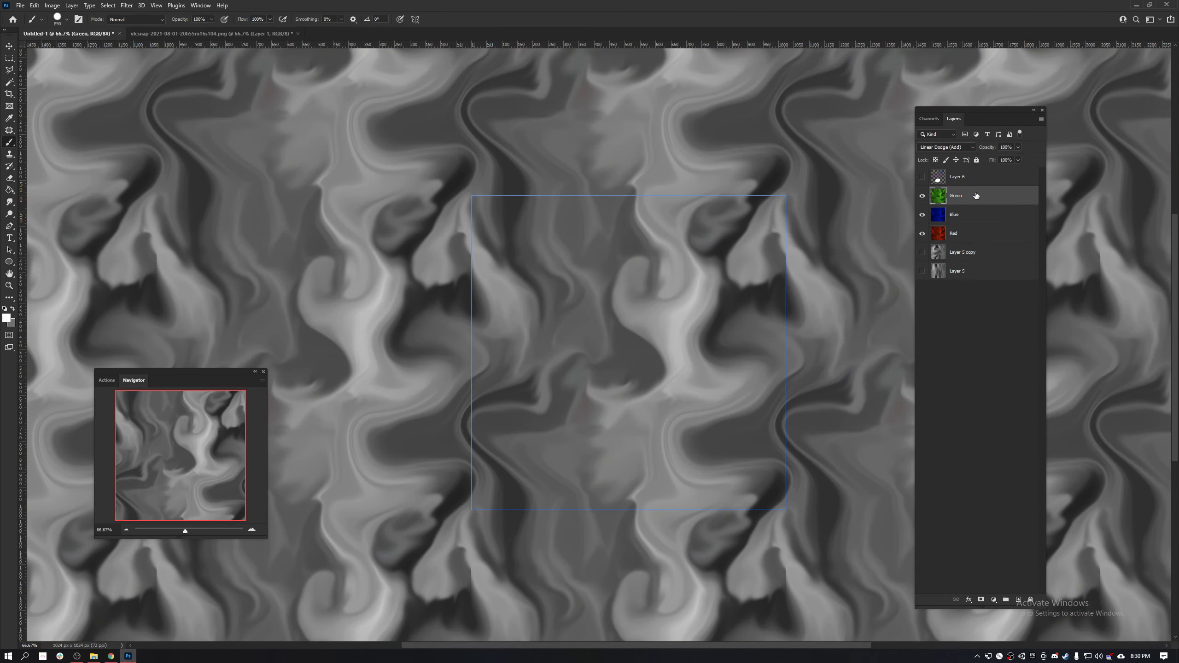
pyautogui.click(946, 147)
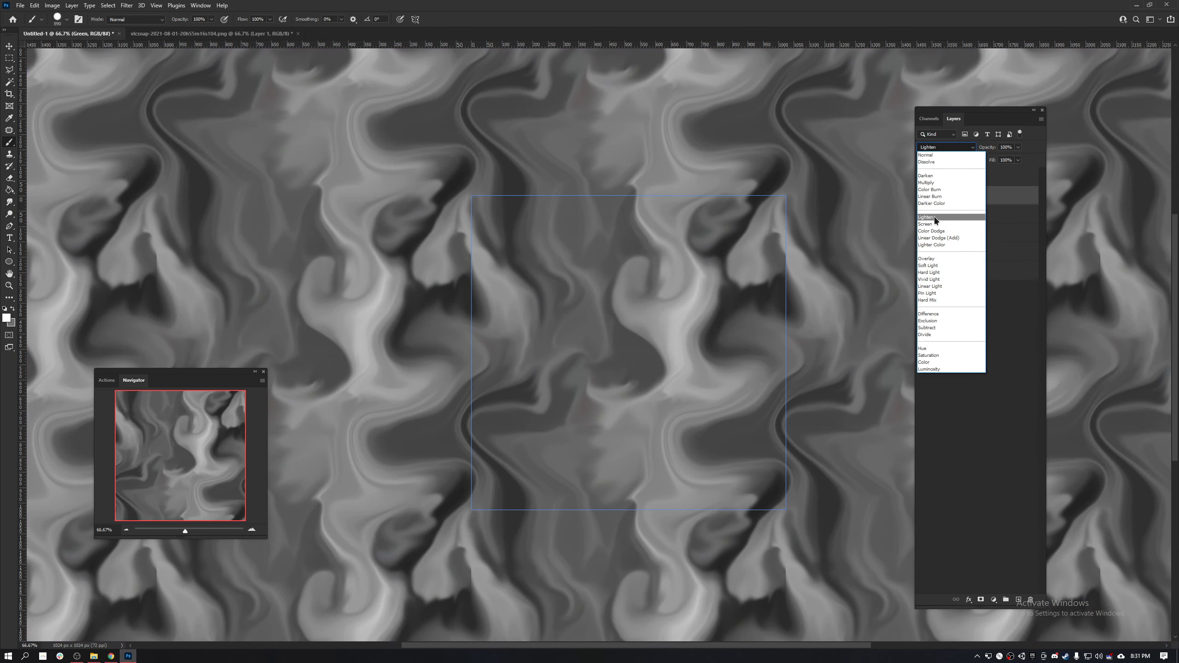
pyautogui.click(936, 223)
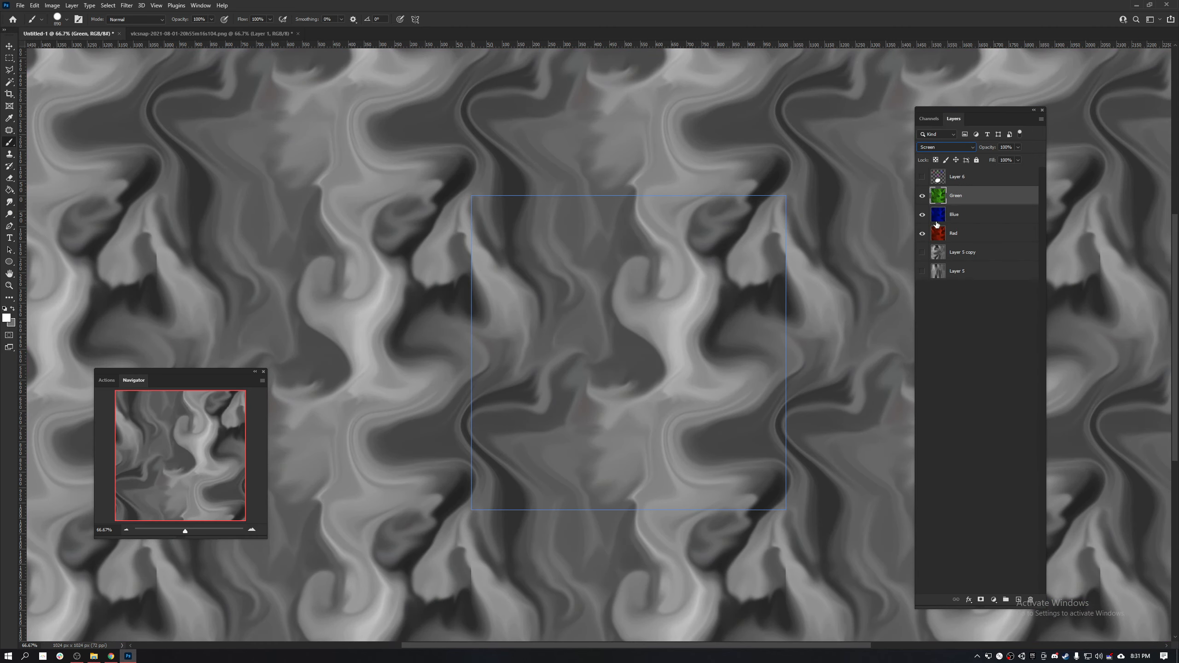
pyautogui.click(977, 211)
pyautogui.click(982, 231)
# - Check the colour channels and apply the Minimum filter to the Green layer with a low radius, preserving Roundness
pyautogui.click(968, 195)
pyautogui.click(931, 119)
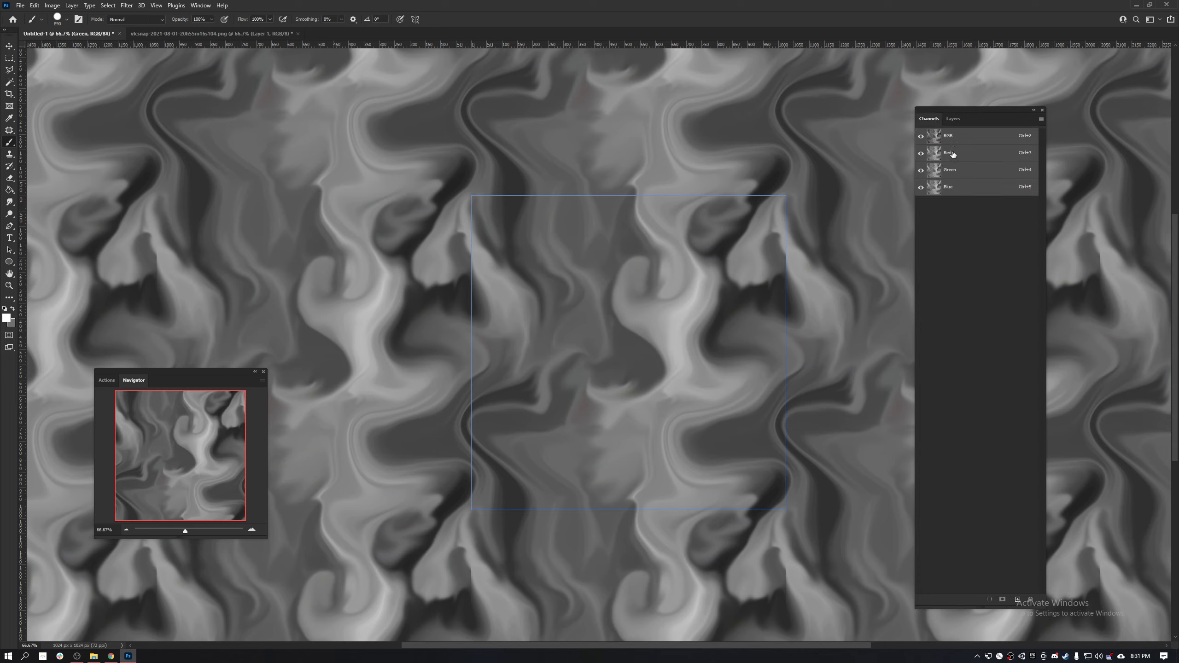
pyautogui.click(954, 119)
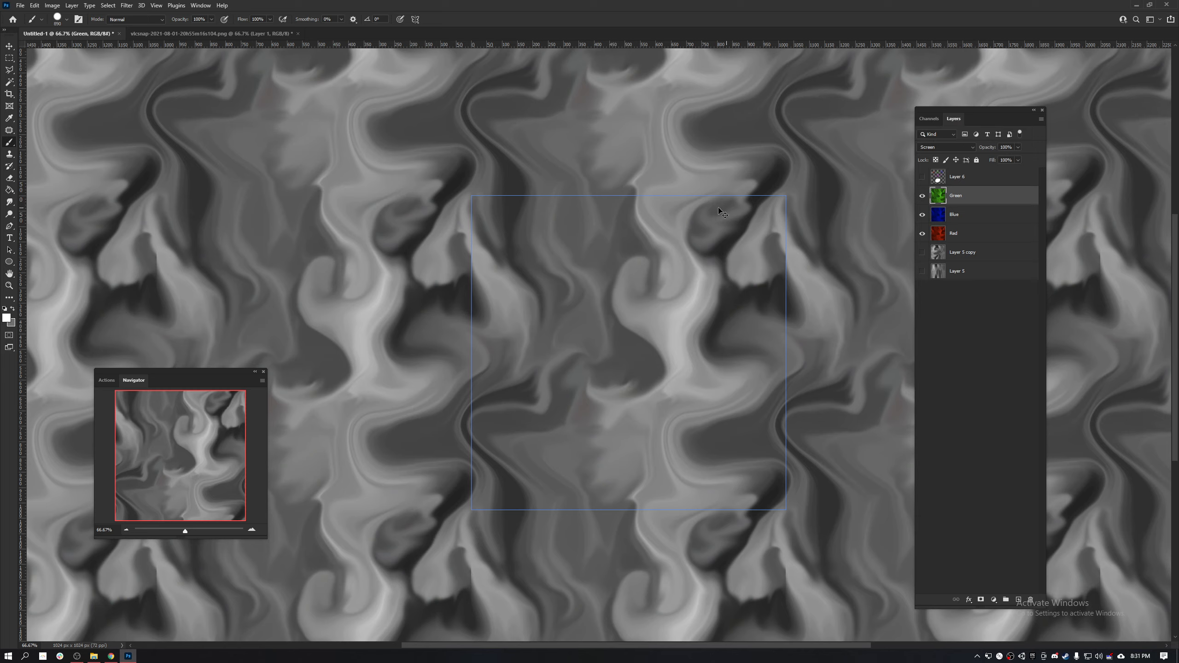
pyautogui.hotkey('ctrl', 'f')
pyautogui.write('mini')
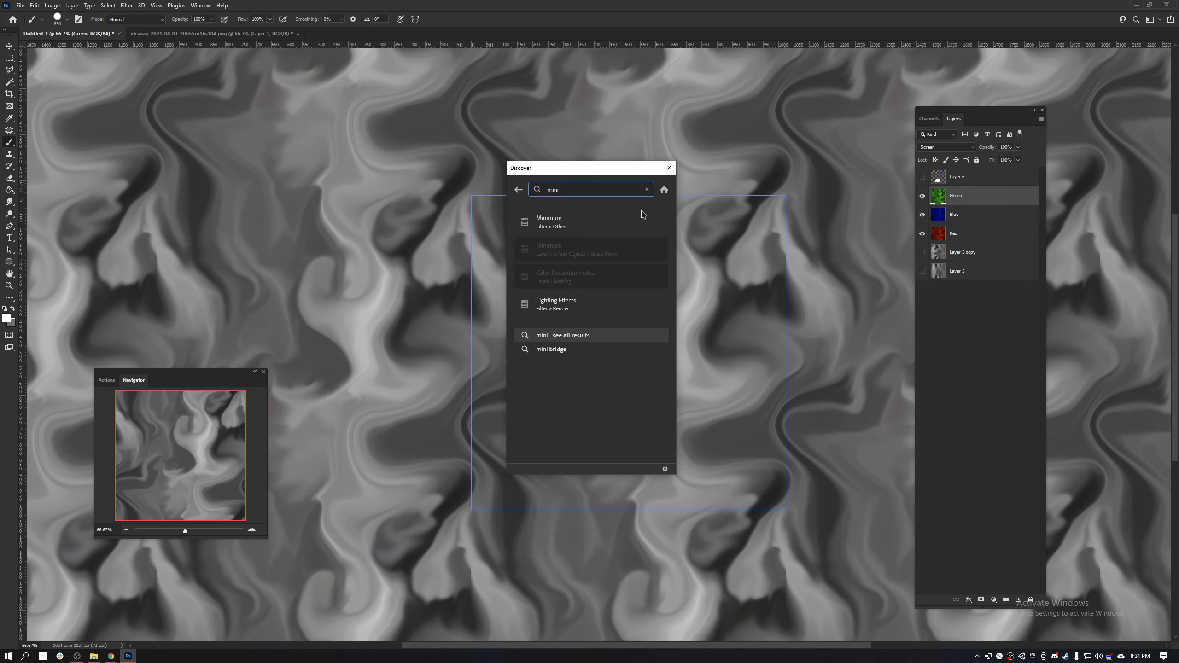
pyautogui.click(555, 226)
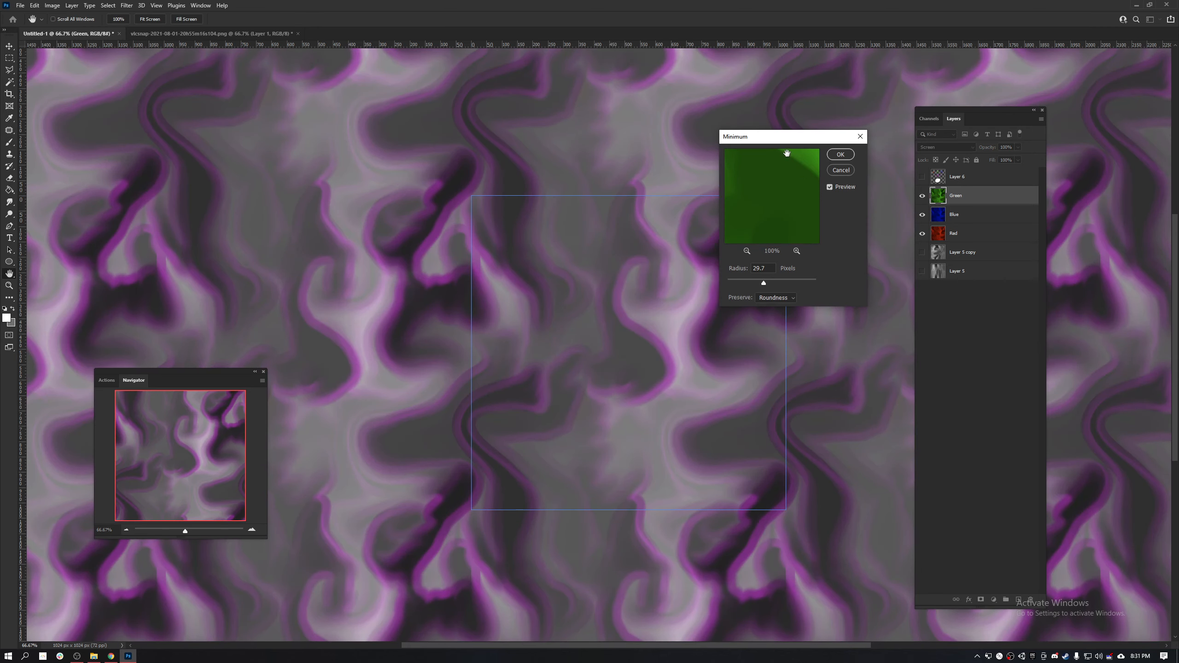
pyautogui.moveTo(787, 141); pyautogui.dragTo(898, 109)
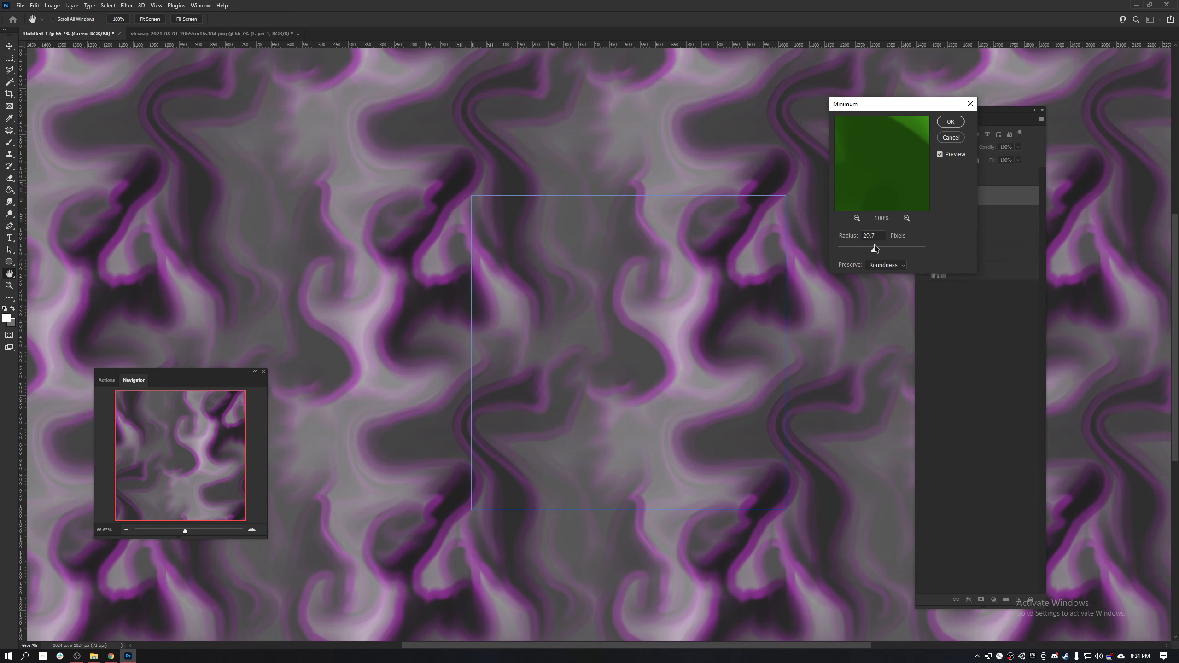
pyautogui.click(858, 254)
pyautogui.moveTo(857, 251); pyautogui.dragTo(849, 251)
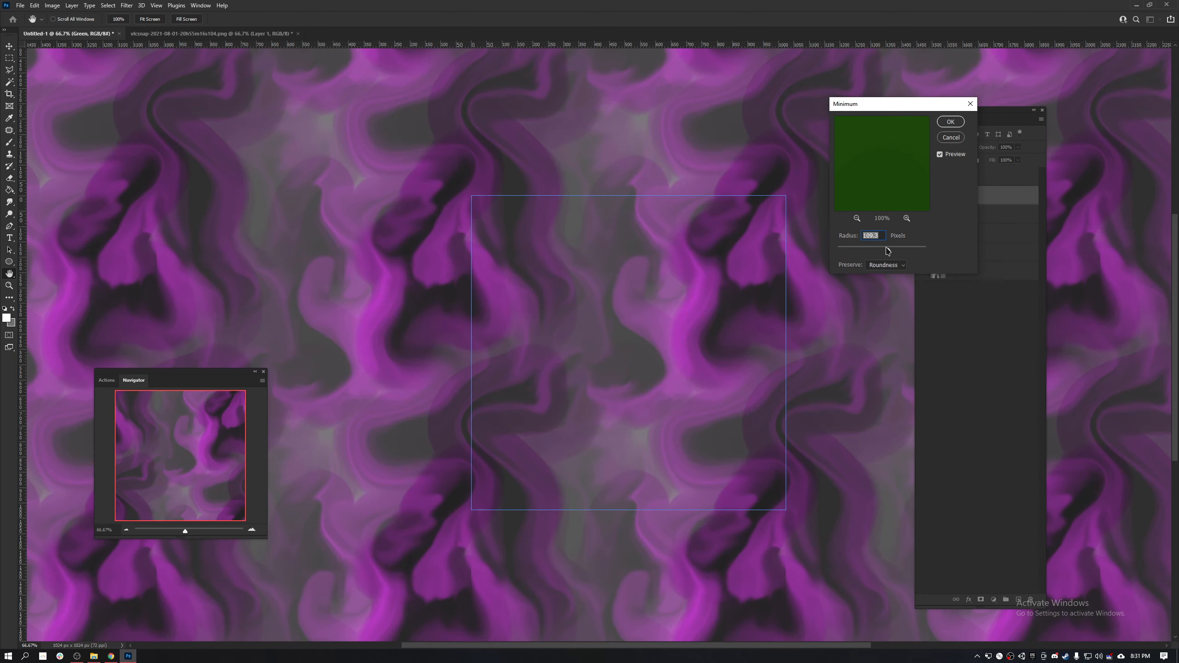
pyautogui.moveTo(866, 252); pyautogui.dragTo(858, 253)
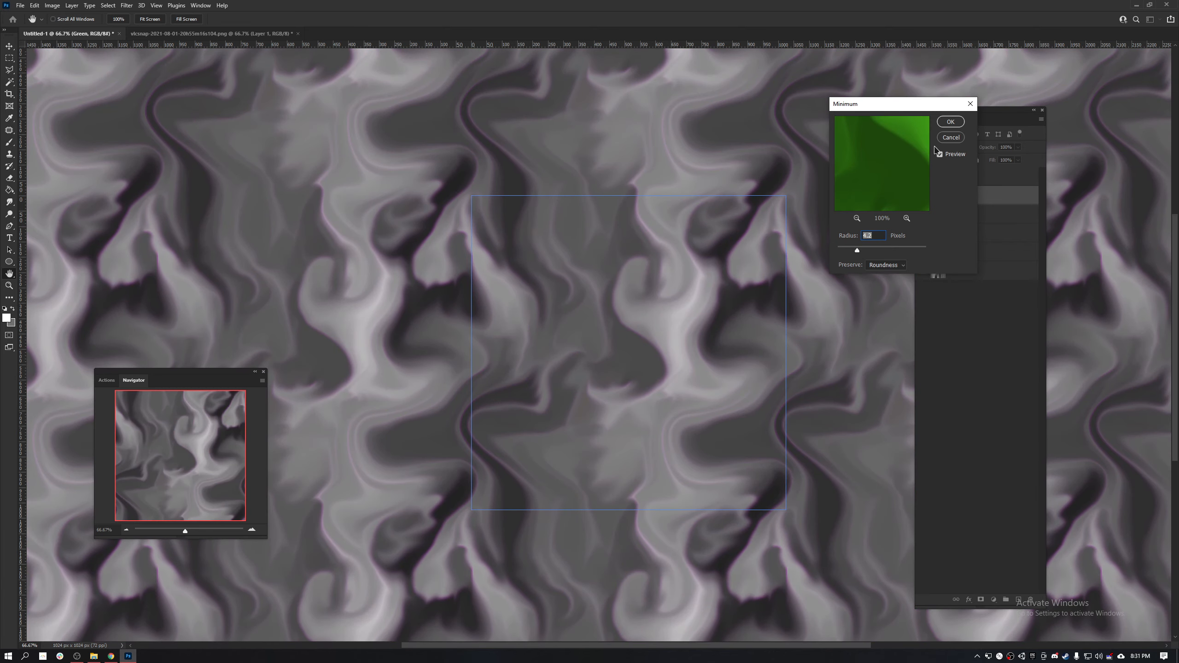
pyautogui.click(950, 123)
# - Apply the Maximum filter to the Blue layer with a moderate radius, preserving Squareness
pyautogui.click(985, 215)
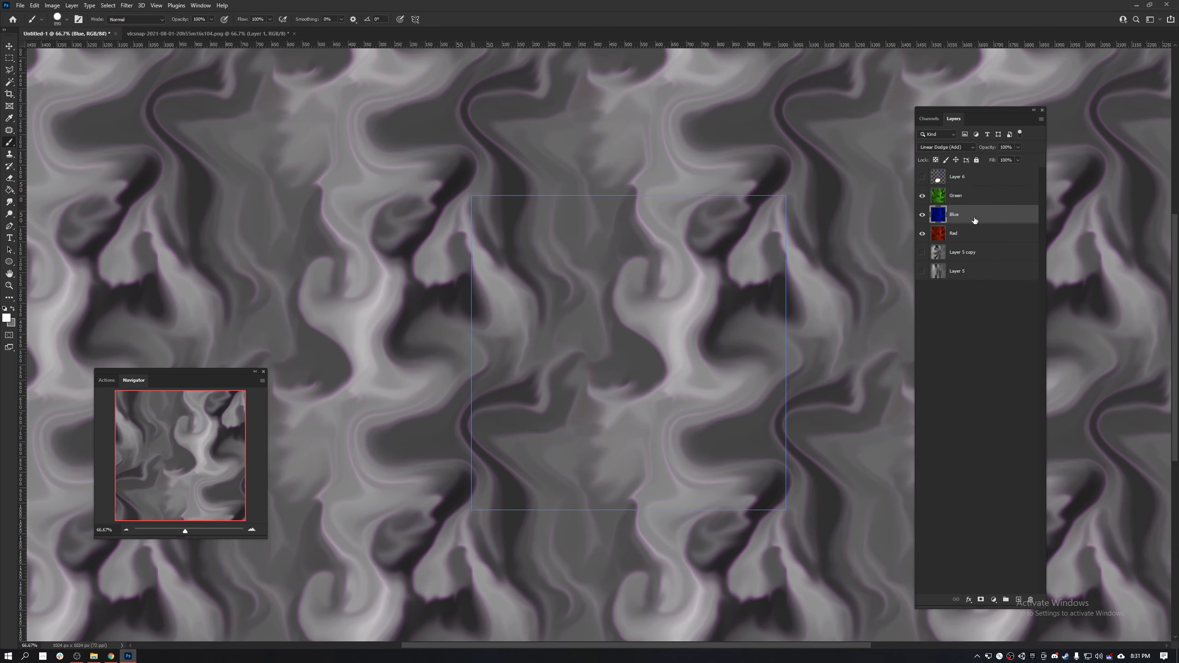
pyautogui.hotkey('ctrl', 'f')
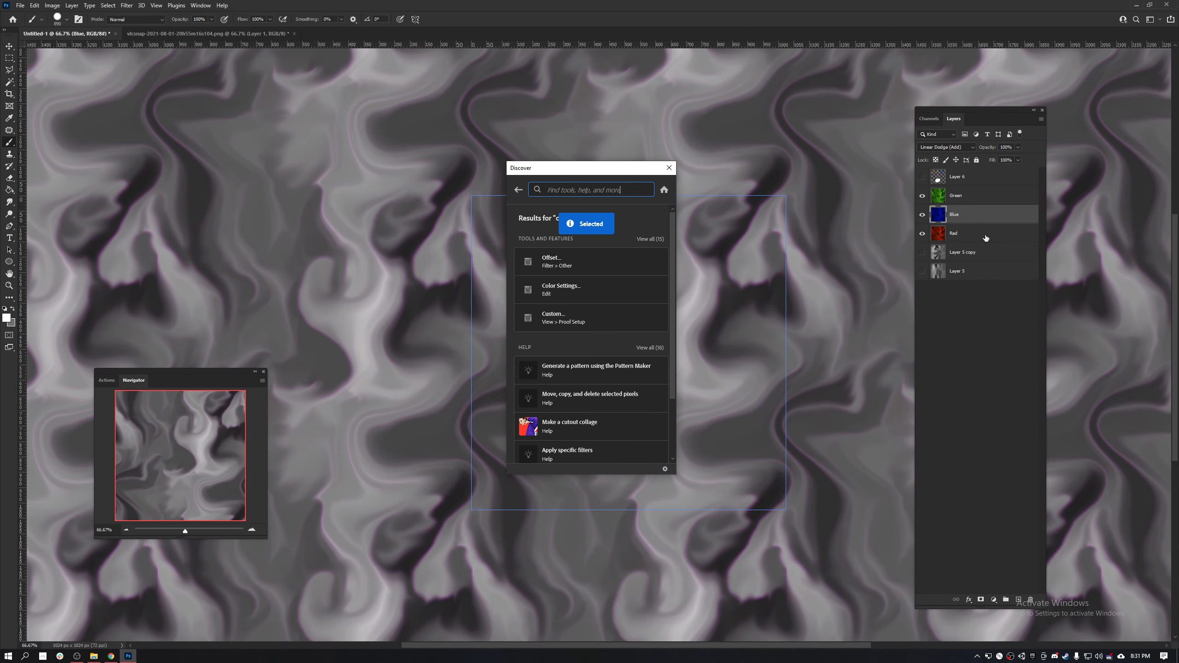
pyautogui.click(985, 212)
pyautogui.hotkey('ctrl', 'f')
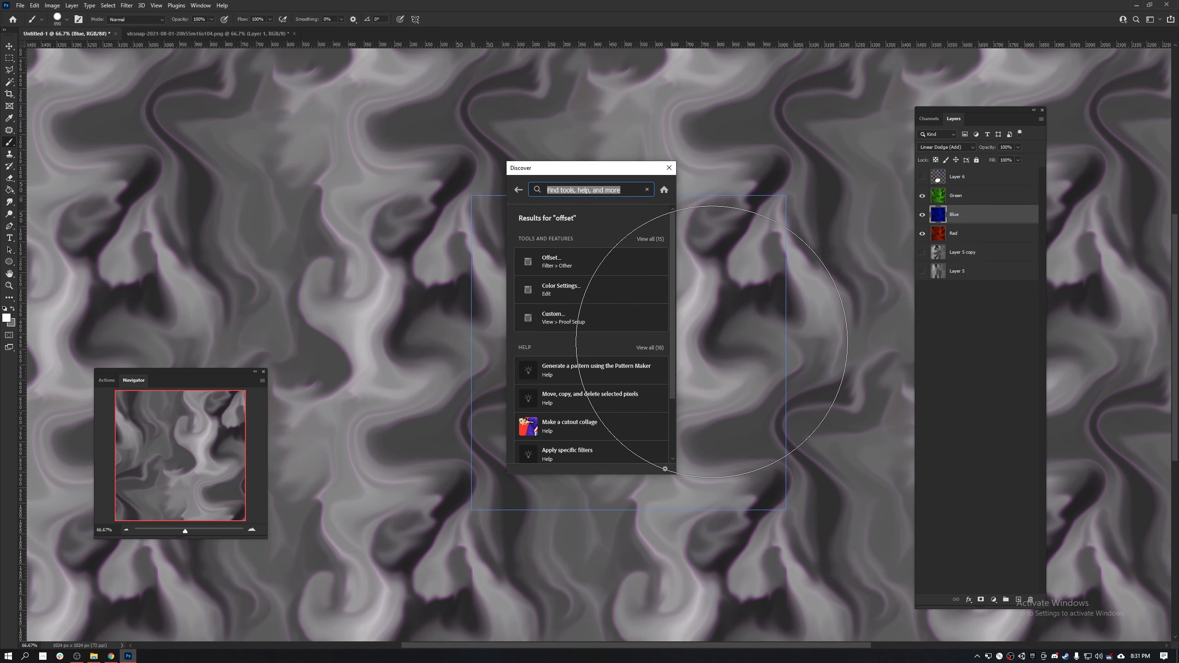
pyautogui.write('maxi')
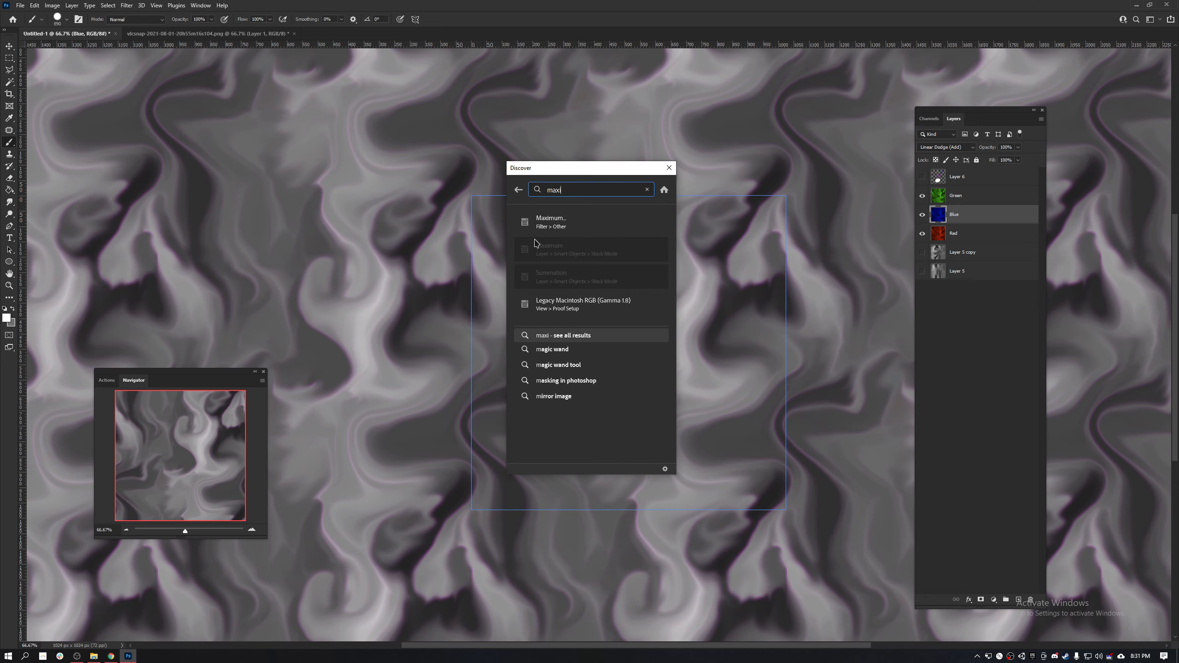
pyautogui.click(524, 220)
pyautogui.moveTo(603, 150); pyautogui.dragTo(952, 133)
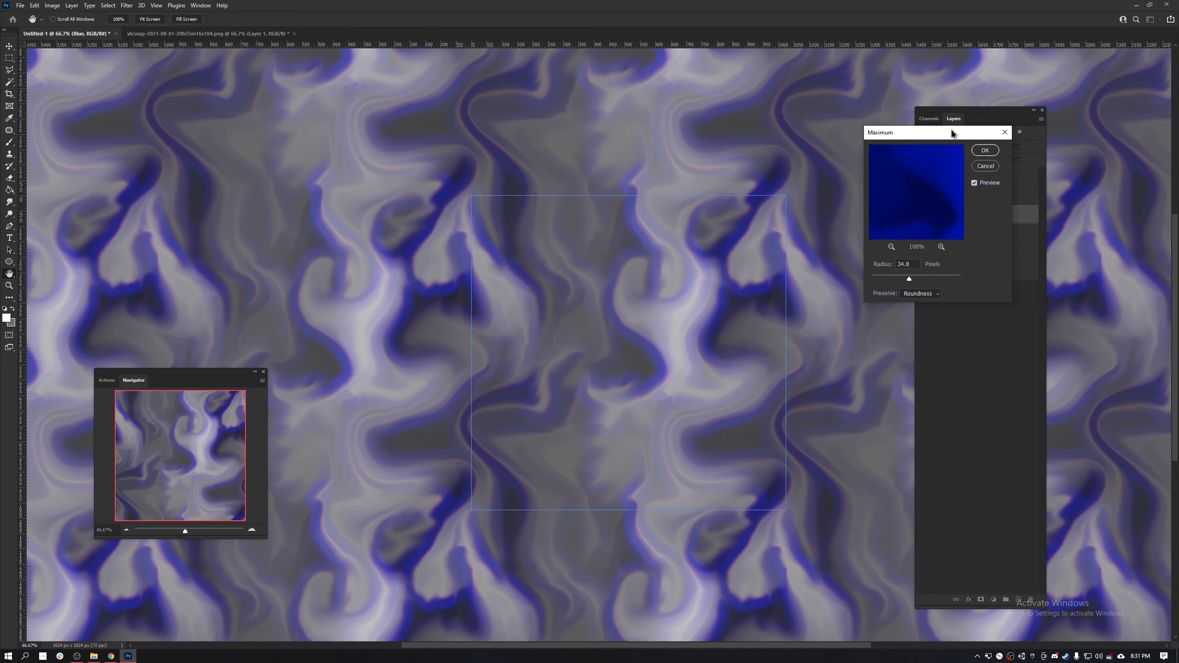
pyautogui.click(888, 278)
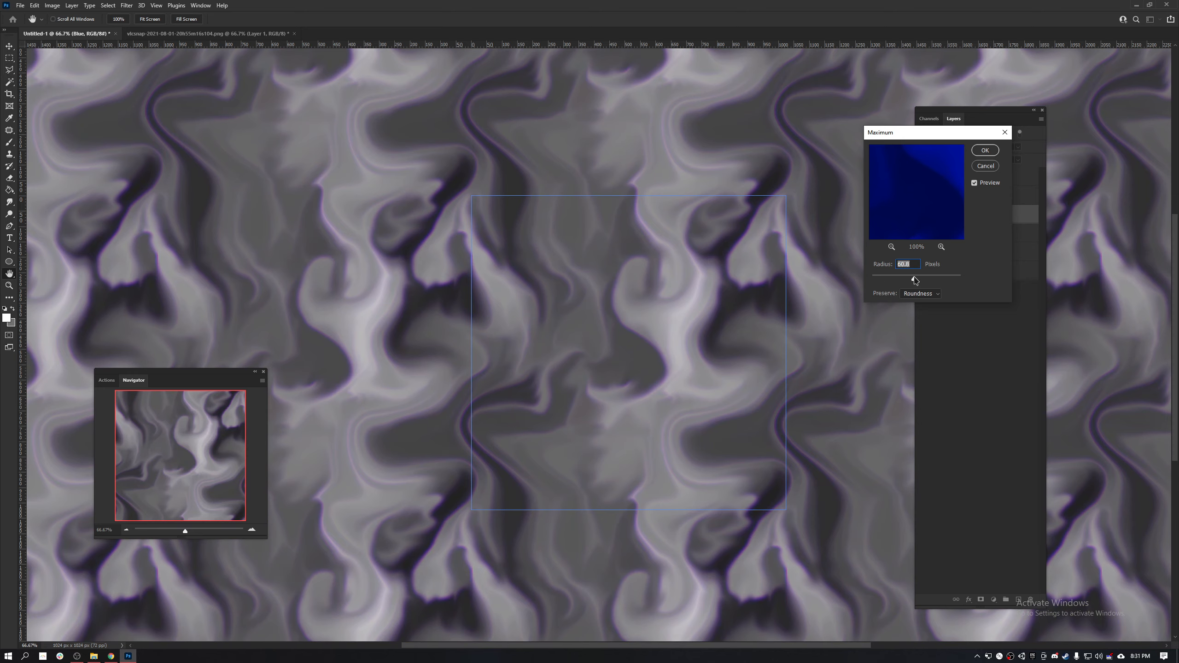
pyautogui.moveTo(913, 279); pyautogui.dragTo(902, 279)
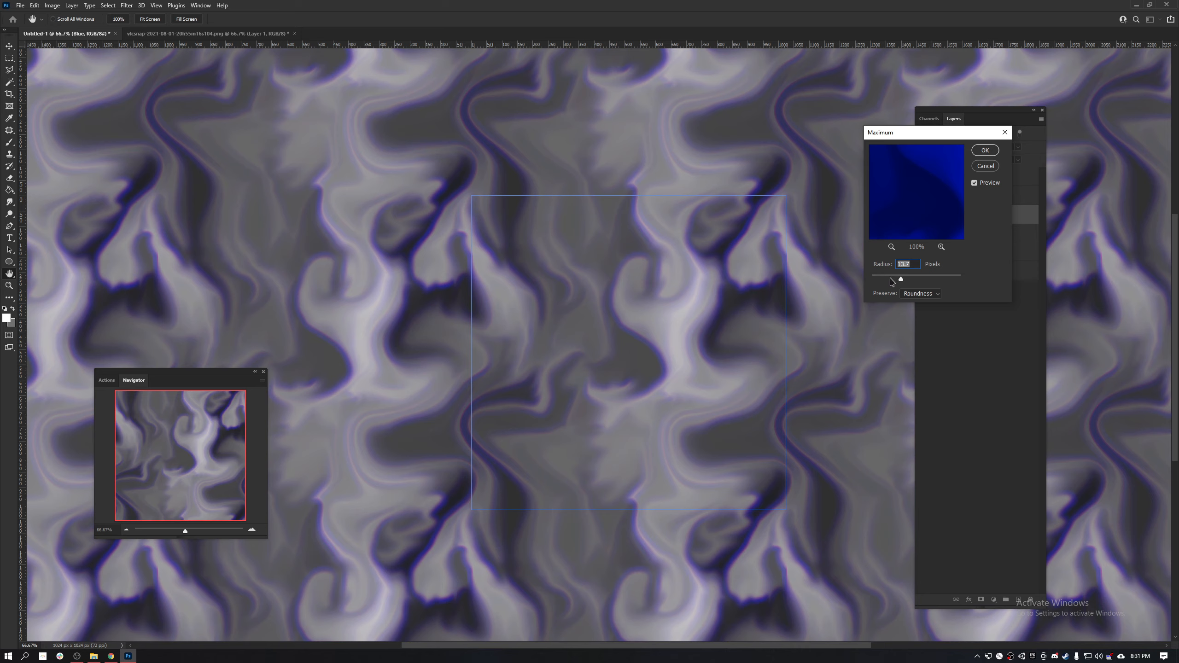
pyautogui.click(925, 298)
pyautogui.click(927, 305)
pyautogui.click(896, 280)
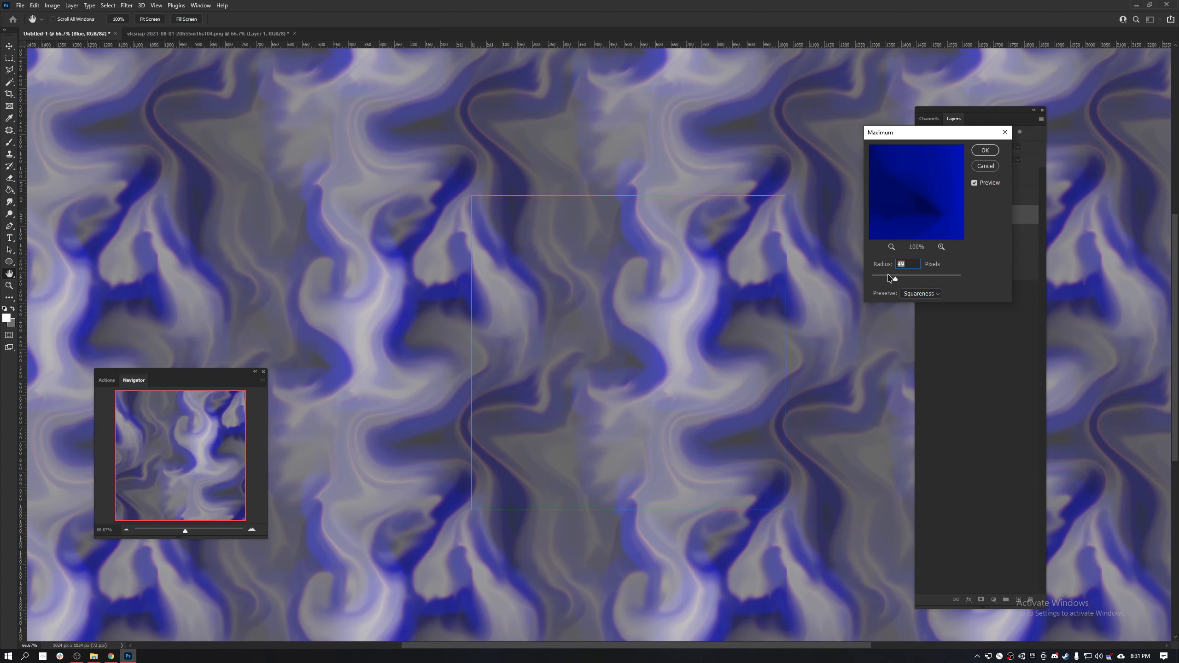
pyautogui.click(985, 150)
pyautogui.press('b')
# - Apply the Maximum filter to the Red layer with a low radius, preserving Roundness
pyautogui.click(974, 237)
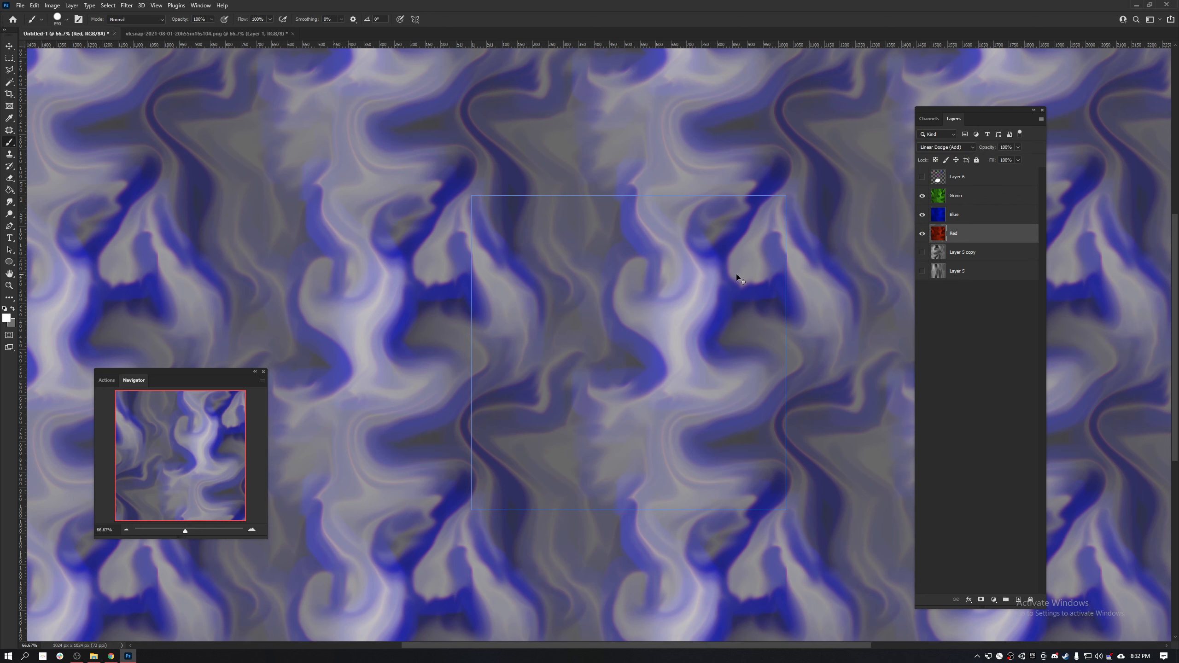
pyautogui.hotkey('ctrl', 'f')
pyautogui.write('min')
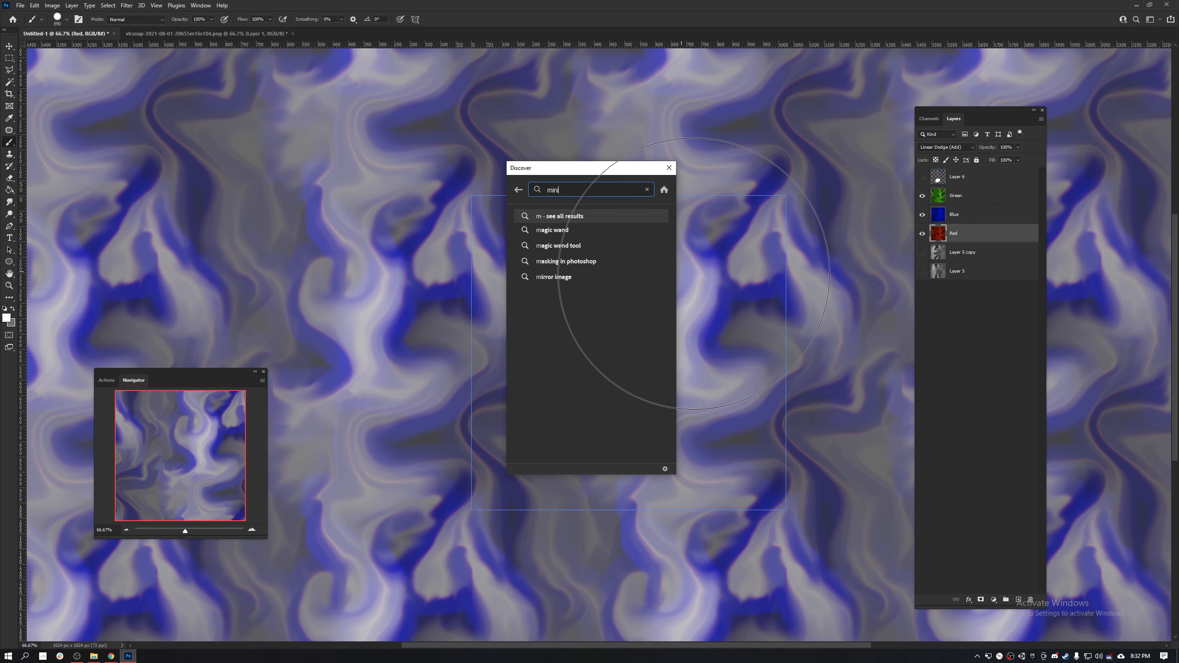
pyautogui.press('BackSpace')
pyautogui.press('BackSpace')
pyautogui.write('ax')
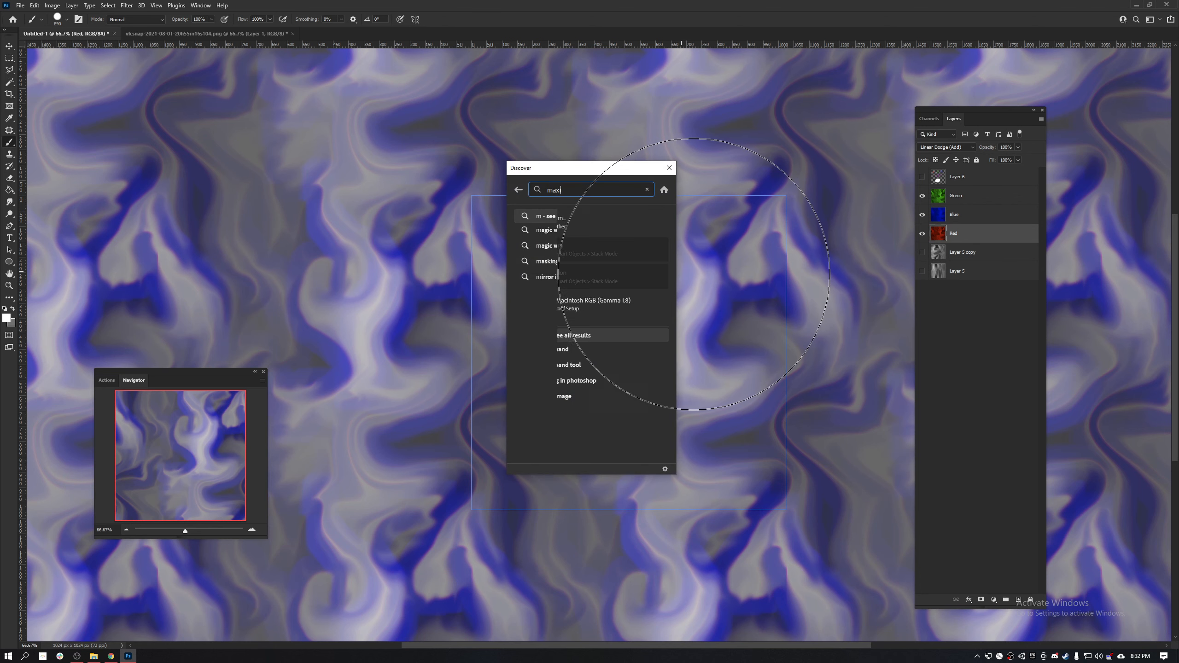
pyautogui.press('Return')
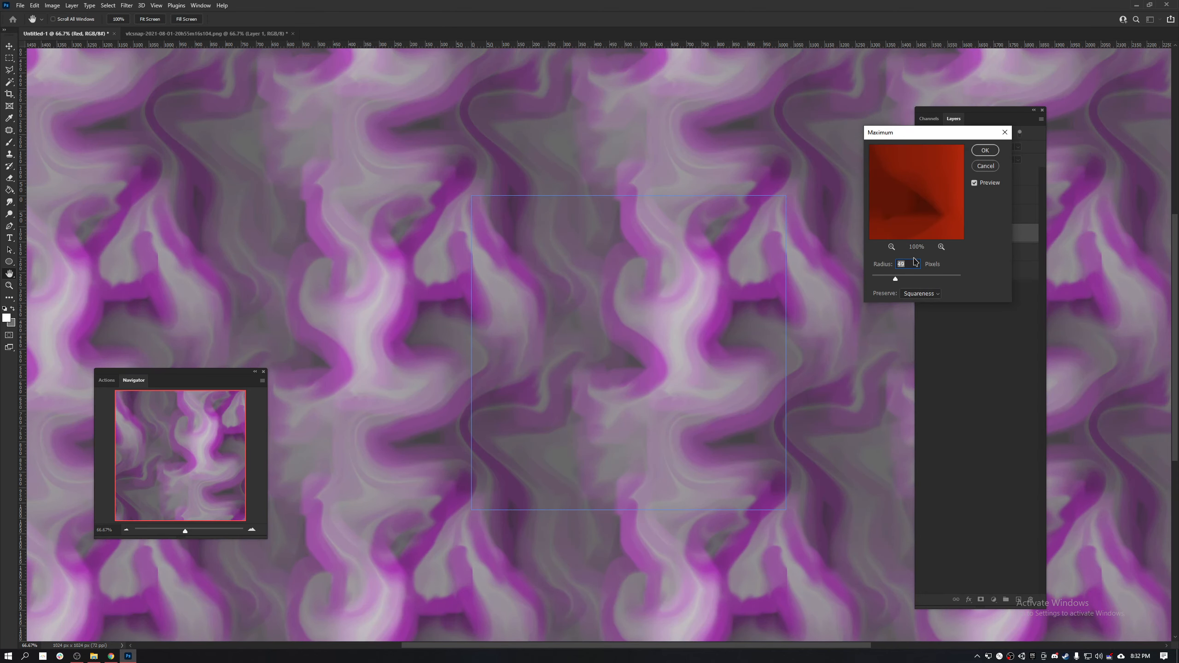
pyautogui.moveTo(882, 281); pyautogui.dragTo(876, 283)
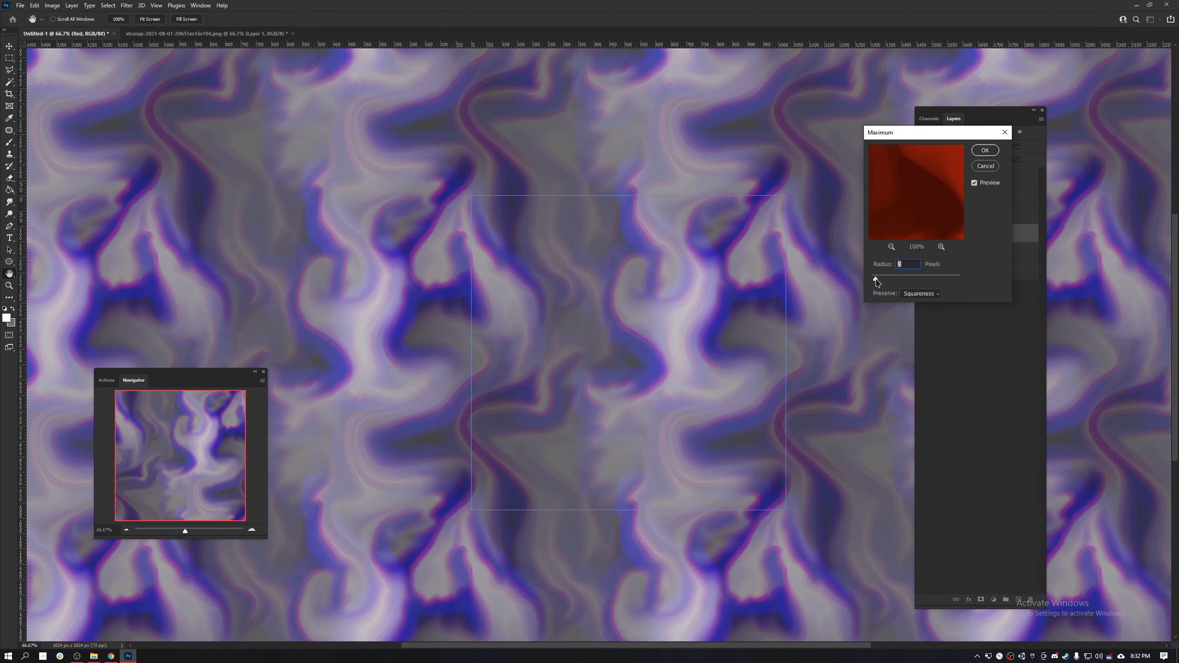
pyautogui.click(915, 294)
pyautogui.click(920, 306)
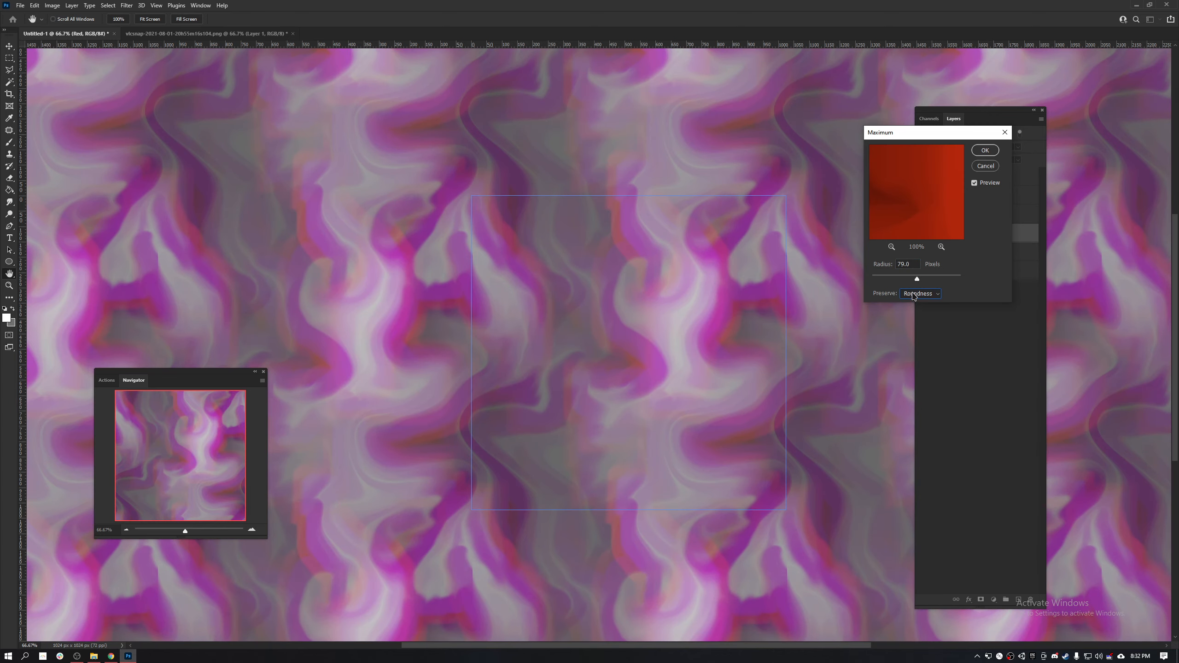
pyautogui.moveTo(908, 279); pyautogui.dragTo(908, 278)
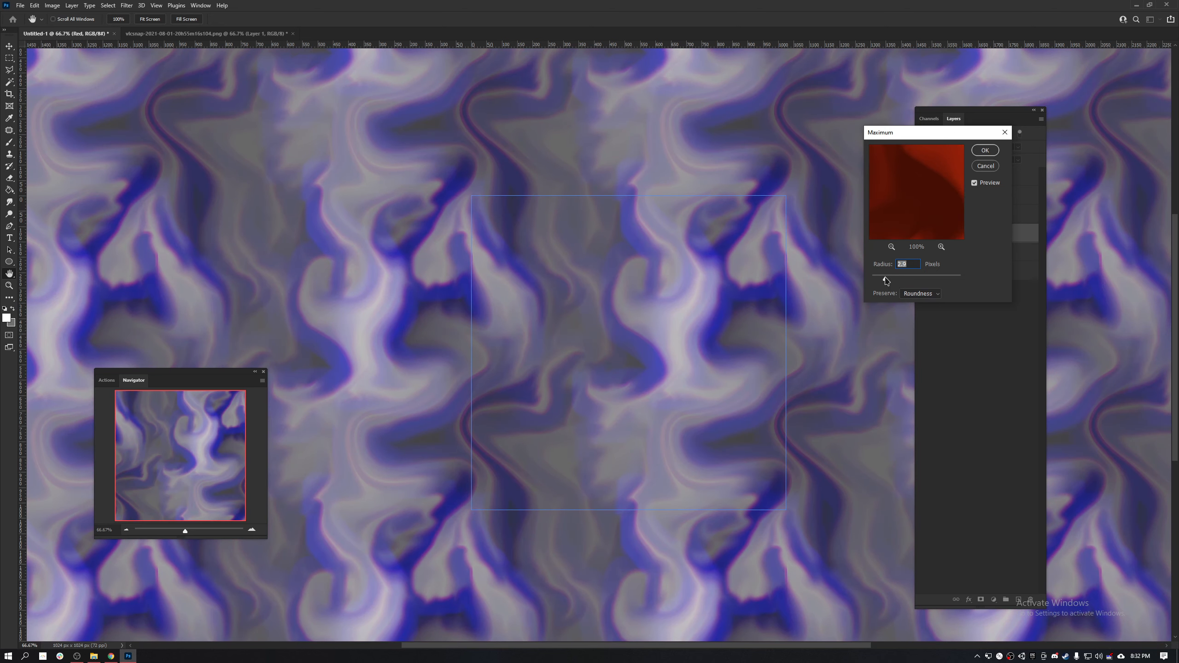
pyautogui.moveTo(898, 279); pyautogui.dragTo(898, 279)
pyautogui.click(985, 151)
# - Set the blend mode of the Green, Blue and Red layers to Lighten
pyautogui.keyDown('shift'); pyautogui.click(971, 199); pyautogui.keyUp('shift')
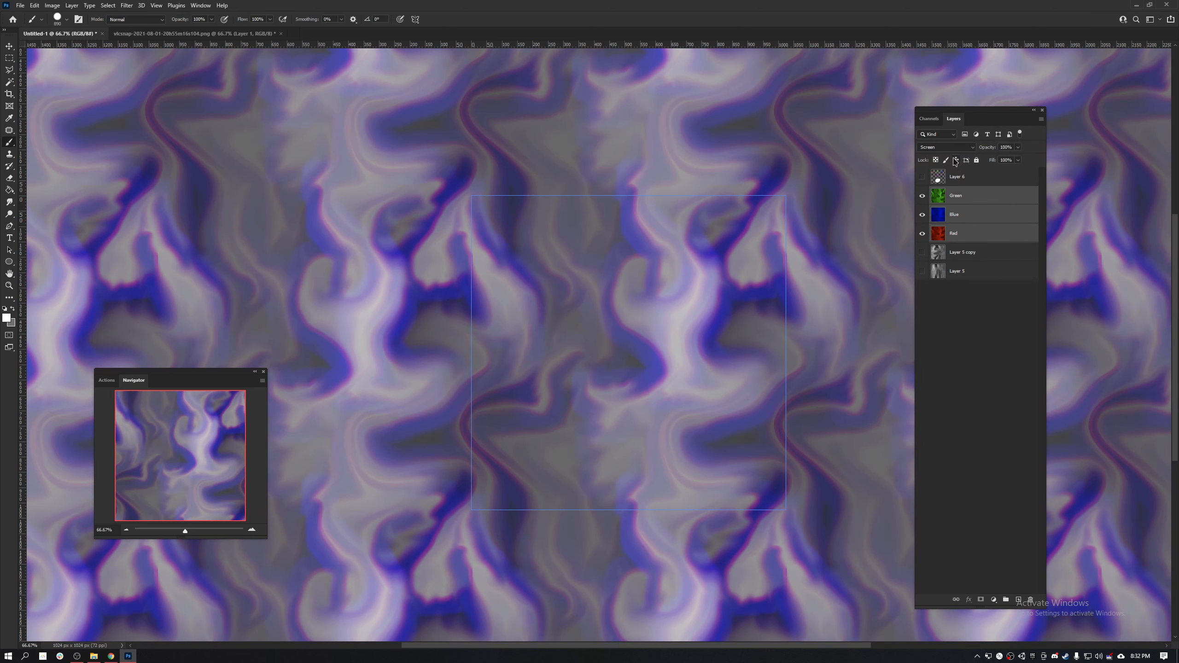
pyautogui.click(944, 148)
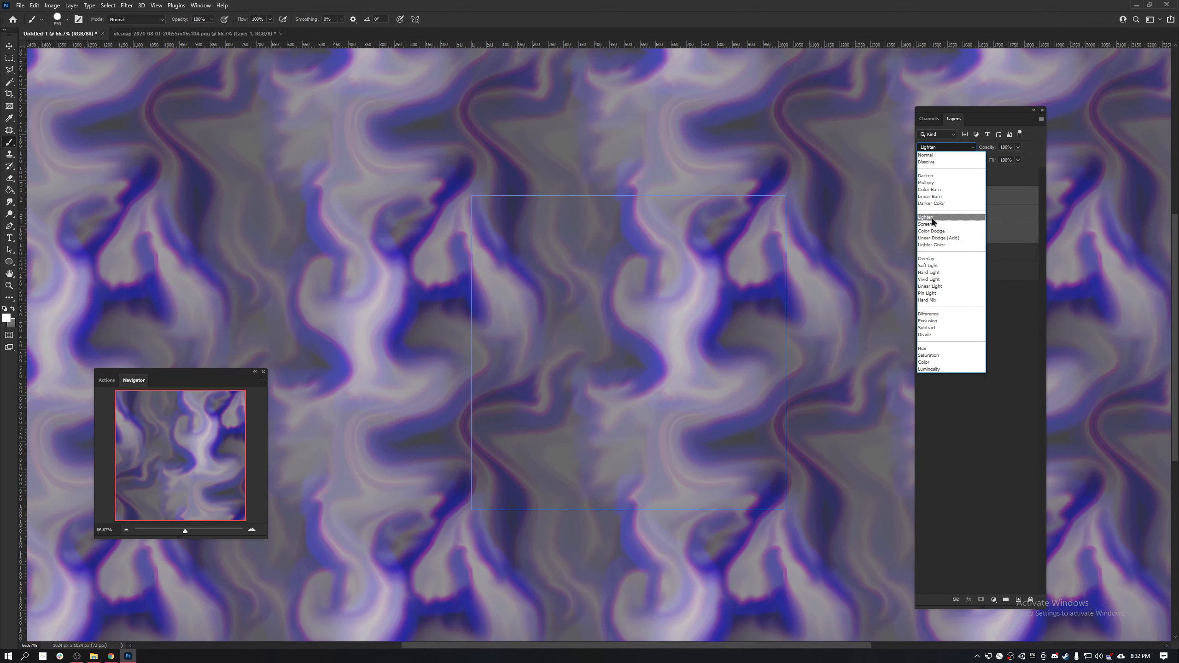
pyautogui.click(932, 218)
pyautogui.click(956, 233)
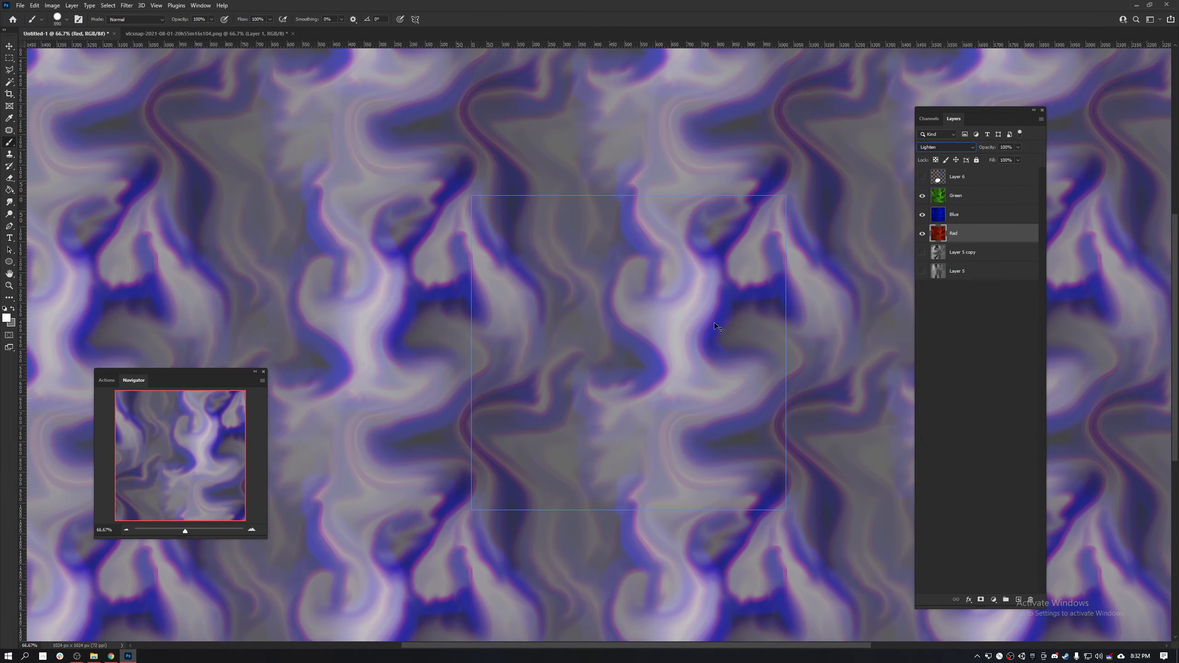
# - Examine how the texture's colour fringes and tiling look at several zoom levels
pyautogui.hotkey('ctrl', '-')
pyautogui.hotkey('ctrl', '-')
pyautogui.hotkey('ctrl', '-')
pyautogui.hotkey('ctrl', '-')
pyautogui.hotkey('ctrl', '-')
pyautogui.hotkey('ctrl', '+')
pyautogui.hotkey('ctrl', '+')
pyautogui.hotkey('ctrl', '+')
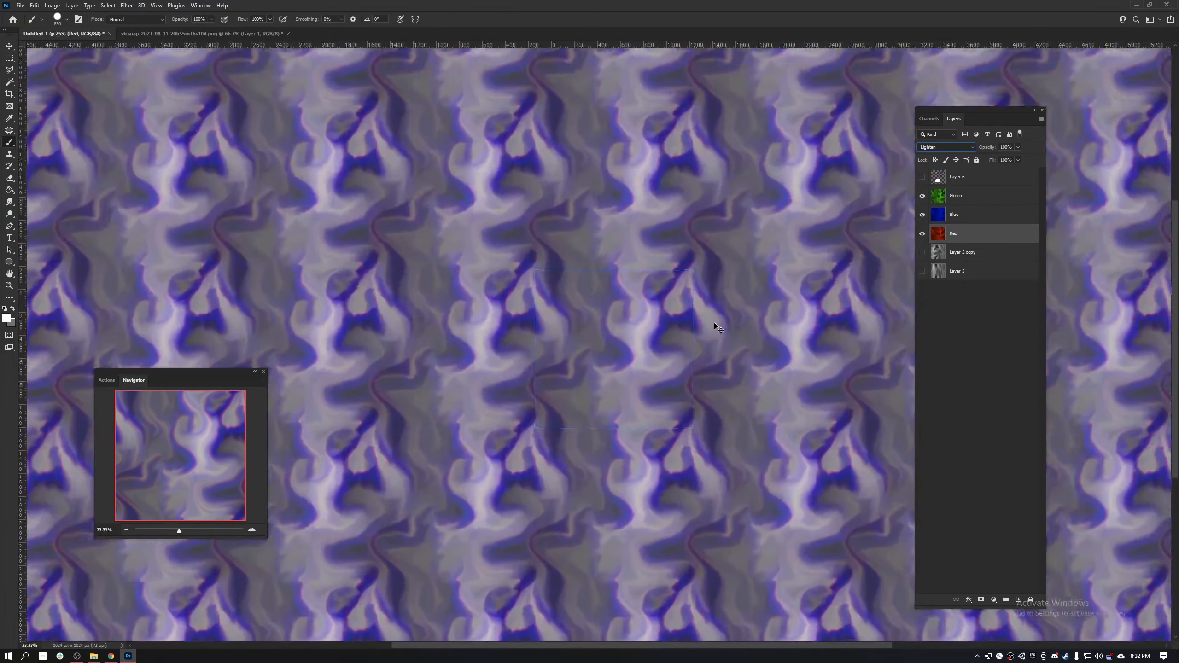
pyautogui.hotkey('ctrl', '+')
pyautogui.hotkey('ctrl', '+')
pyautogui.hotkey('ctrl', '+')
pyautogui.hotkey('ctrl', '-')
pyautogui.hotkey('ctrl', '+')
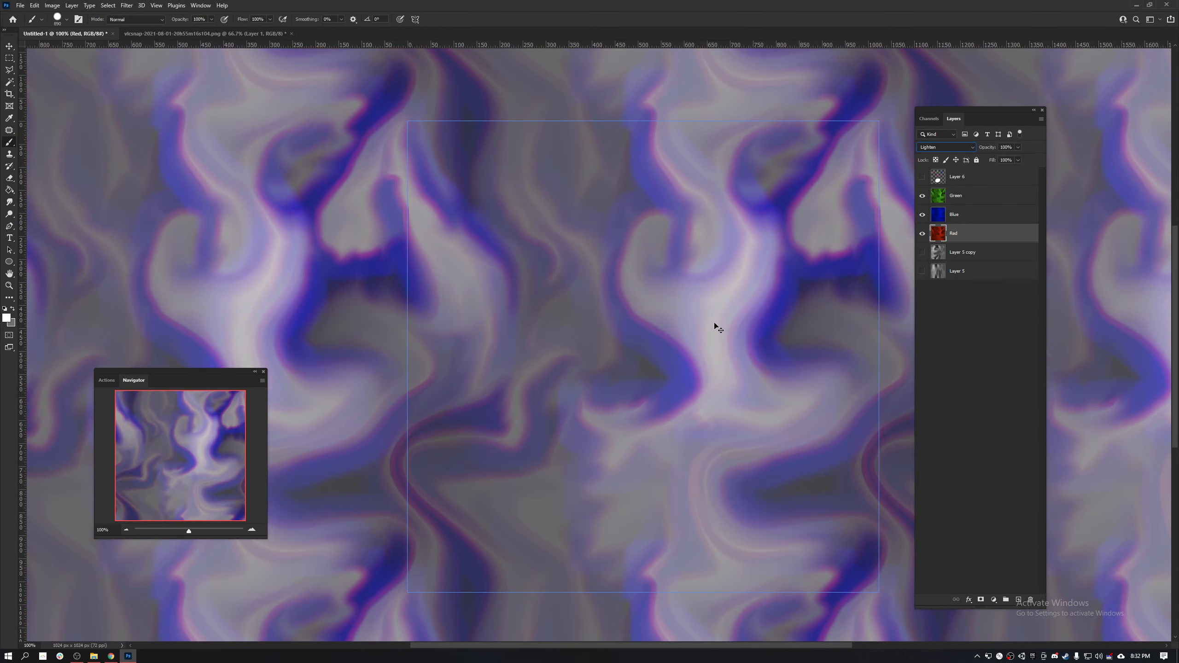
pyautogui.hotkey('ctrl', '-')
pyautogui.hotkey('ctrl', '-')
pyautogui.hotkey('ctrl', '+')
pyautogui.hotkey('ctrl', '+')
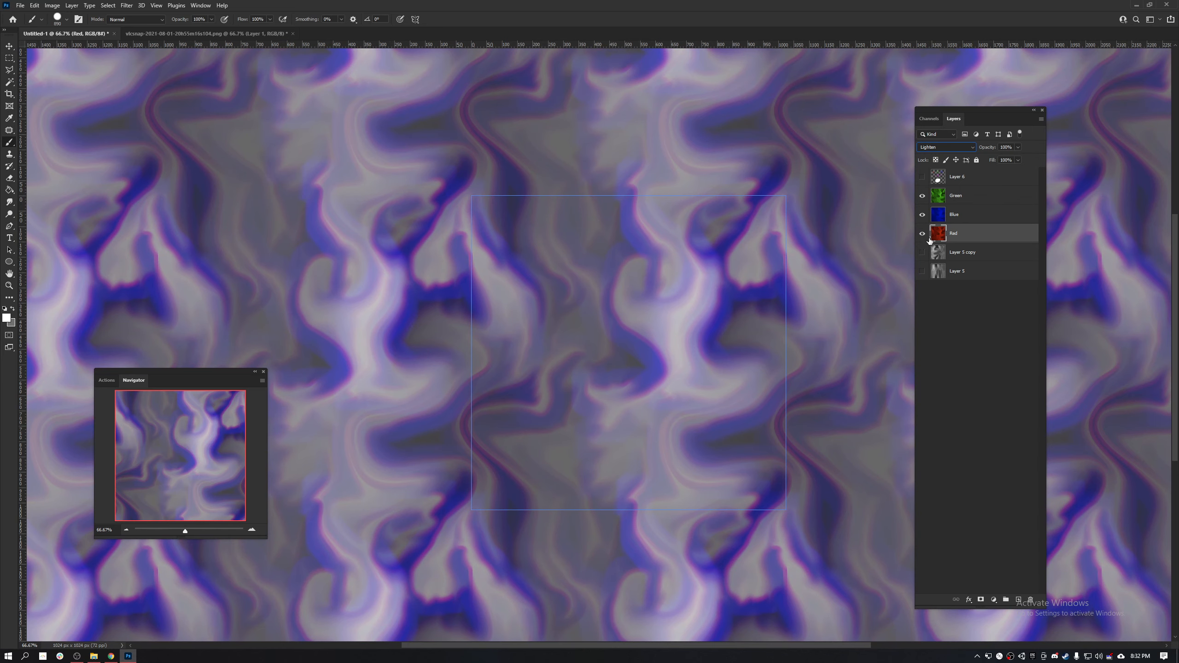
# - Select the Green layer, undo the stray brush stroke and switch to the Smudge tool
pyautogui.click(970, 215)
pyautogui.click(970, 196)
pyautogui.click(650, 343)
pyautogui.hotkey('ctrl', 'z')
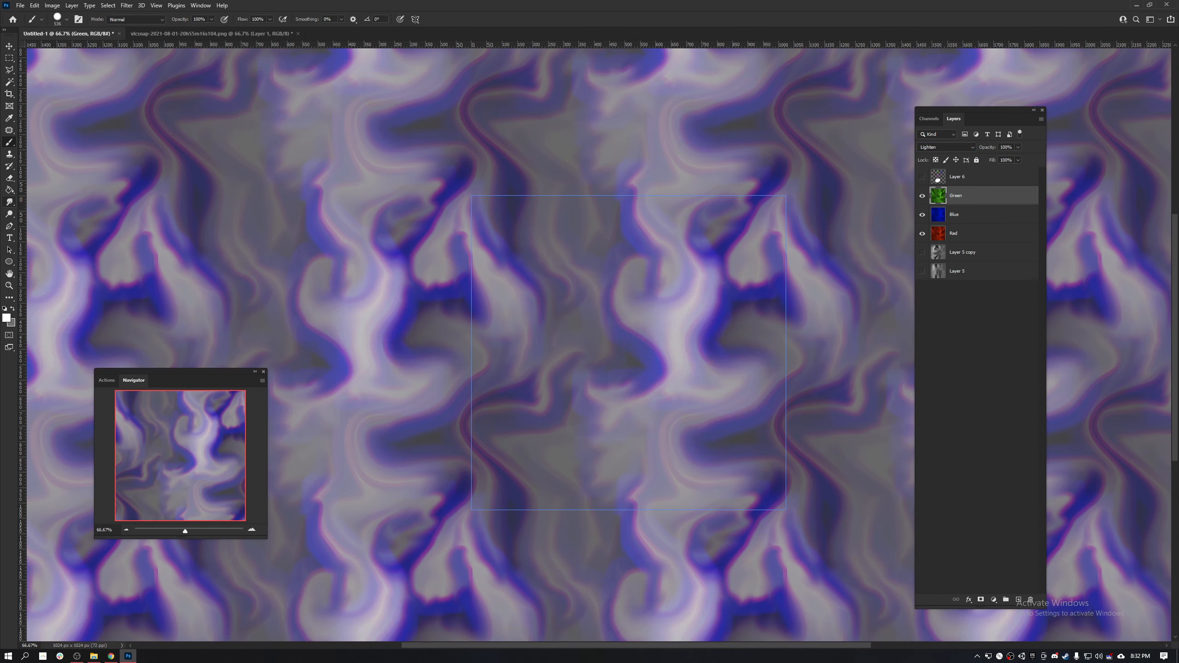
pyautogui.click(10, 204)
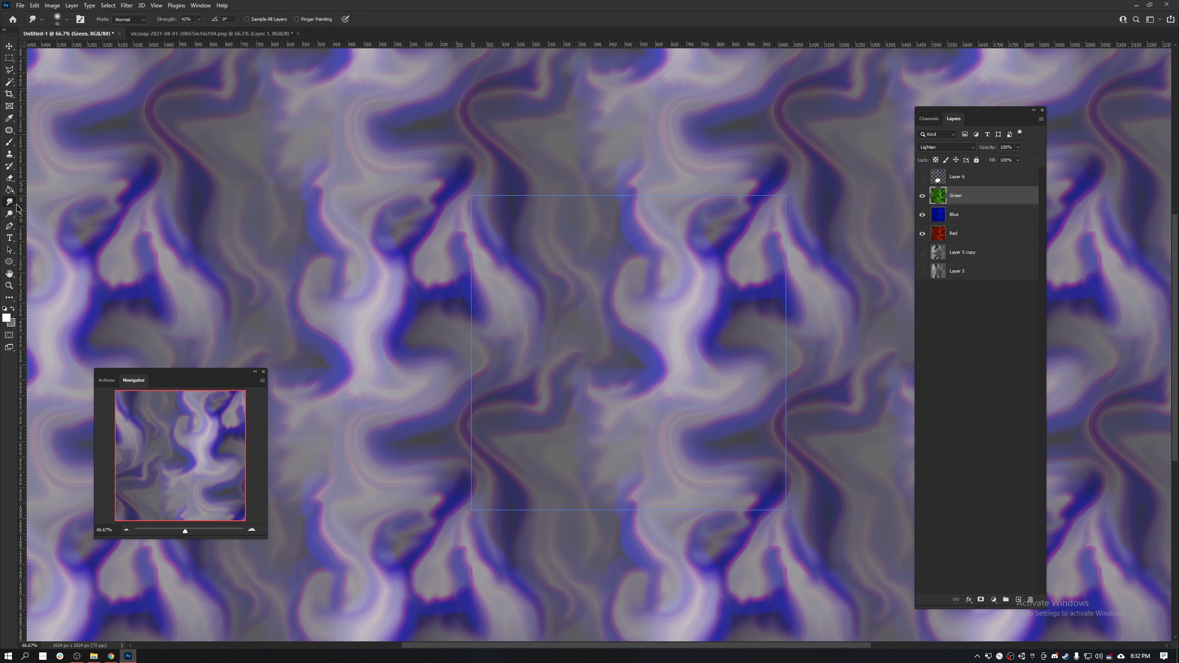
pyautogui.click(641, 314)
pyautogui.click(592, 249)
pyautogui.moveTo(676, 353); pyautogui.dragTo(644, 363)
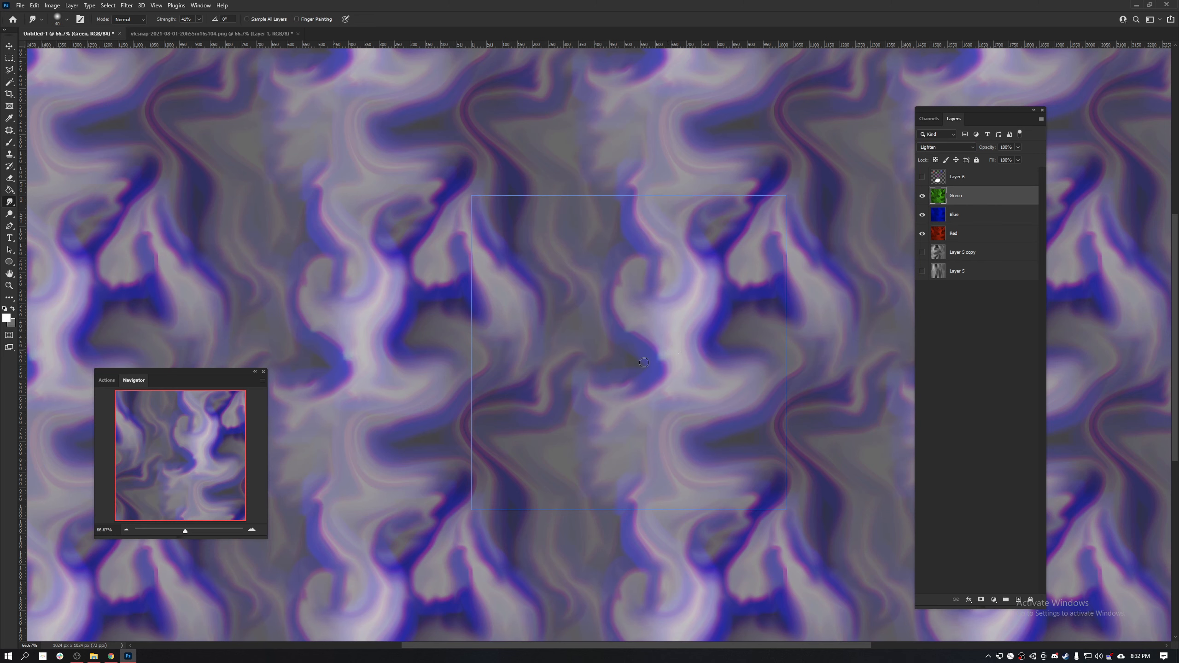
pyautogui.hotkey('ctrl', 'z')
pyautogui.hotkey('ctrl', 'z')
# - Enlarge the Smudge brush and smear the Green layer's swirls around the light shape in the tile
pyautogui.press(']')
pyautogui.press(']')
pyautogui.press(']')
pyautogui.press(']')
pyautogui.press(']')
pyautogui.press(']')
pyautogui.press(']')
pyautogui.press(']')
pyautogui.press(']')
pyautogui.press(']')
pyautogui.press(']')
pyautogui.moveTo(631, 323)
pyautogui.mouseDown()
pyautogui.moveTo(595, 363)
pyautogui.moveTo(617, 294)
pyautogui.moveTo(637, 274)
pyautogui.moveTo(646, 284)
pyautogui.mouseUp()
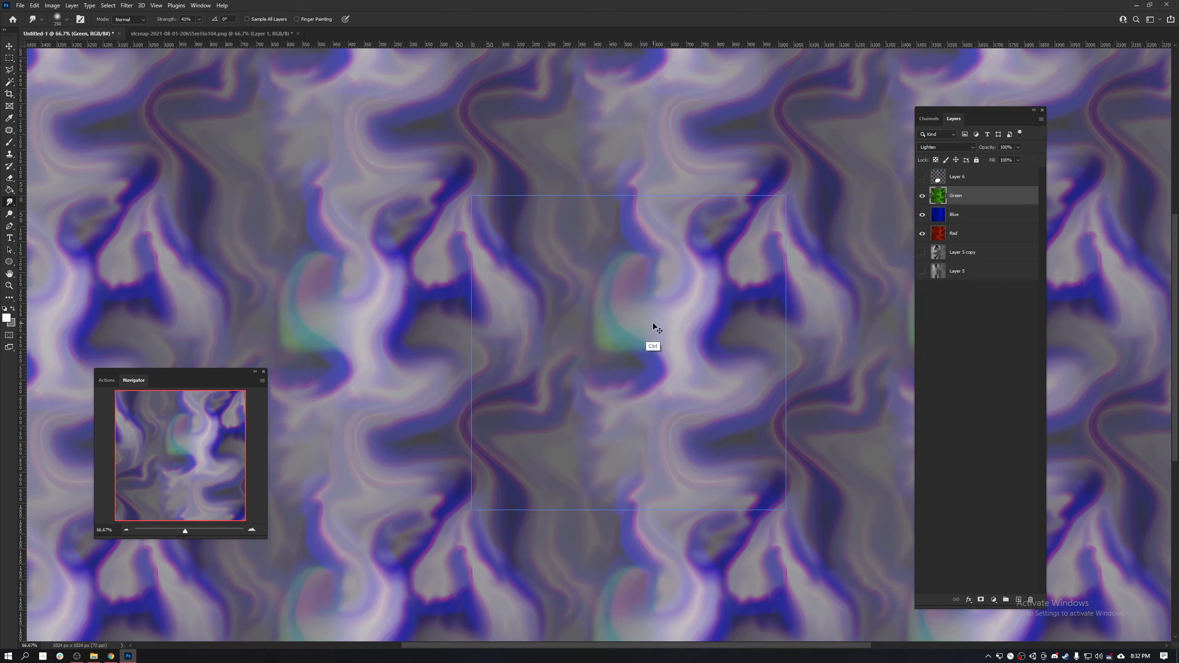
pyautogui.hotkey('ctrl', 'z')
pyautogui.hotkey('ctrl', 'z')
pyautogui.hotkey('ctrl', 'z')
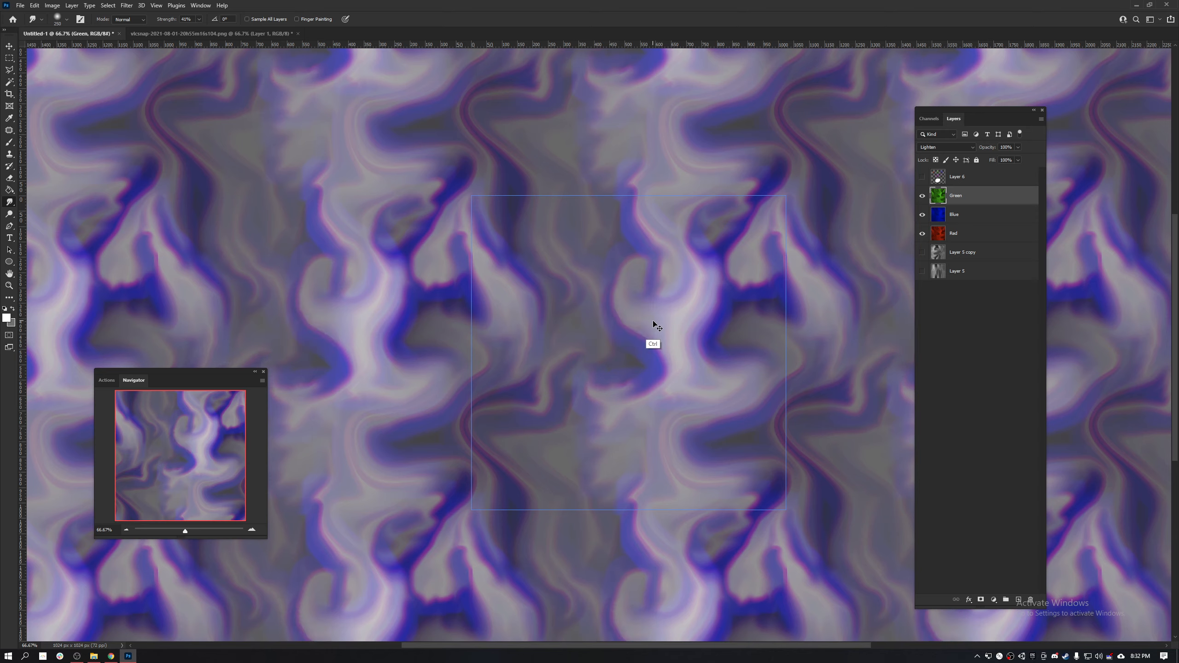
pyautogui.moveTo(632, 292)
pyautogui.mouseDown()
pyautogui.moveTo(658, 266)
pyautogui.moveTo(672, 362)
pyautogui.moveTo(638, 409)
pyautogui.moveTo(633, 400)
pyautogui.moveTo(654, 382)
pyautogui.moveTo(672, 403)
pyautogui.moveTo(656, 404)
pyautogui.moveTo(643, 438)
pyautogui.moveTo(650, 459)
pyautogui.moveTo(684, 455)
pyautogui.moveTo(684, 424)
pyautogui.moveTo(713, 457)
pyautogui.moveTo(741, 464)
pyautogui.moveTo(750, 436)
pyautogui.moveTo(729, 406)
pyautogui.moveTo(746, 401)
pyautogui.moveTo(731, 330)
pyautogui.mouseUp()
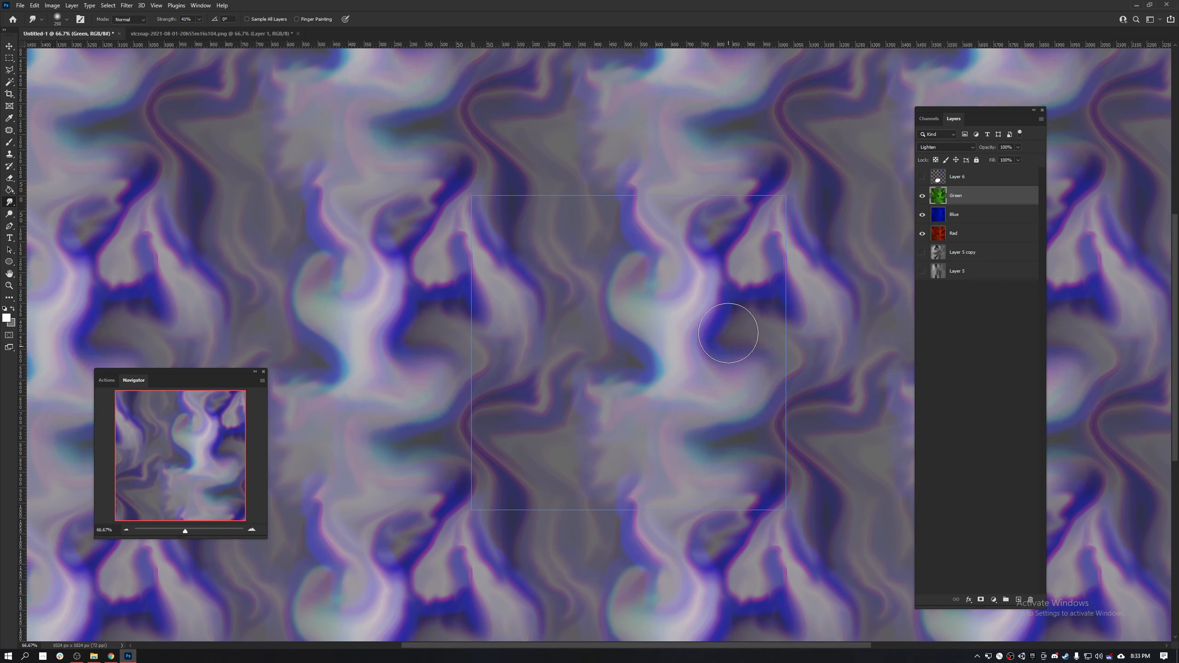
pyautogui.moveTo(572, 341)
pyautogui.mouseDown()
pyautogui.moveTo(560, 288)
pyautogui.moveTo(528, 251)
pyautogui.moveTo(571, 238)
pyautogui.mouseUp()
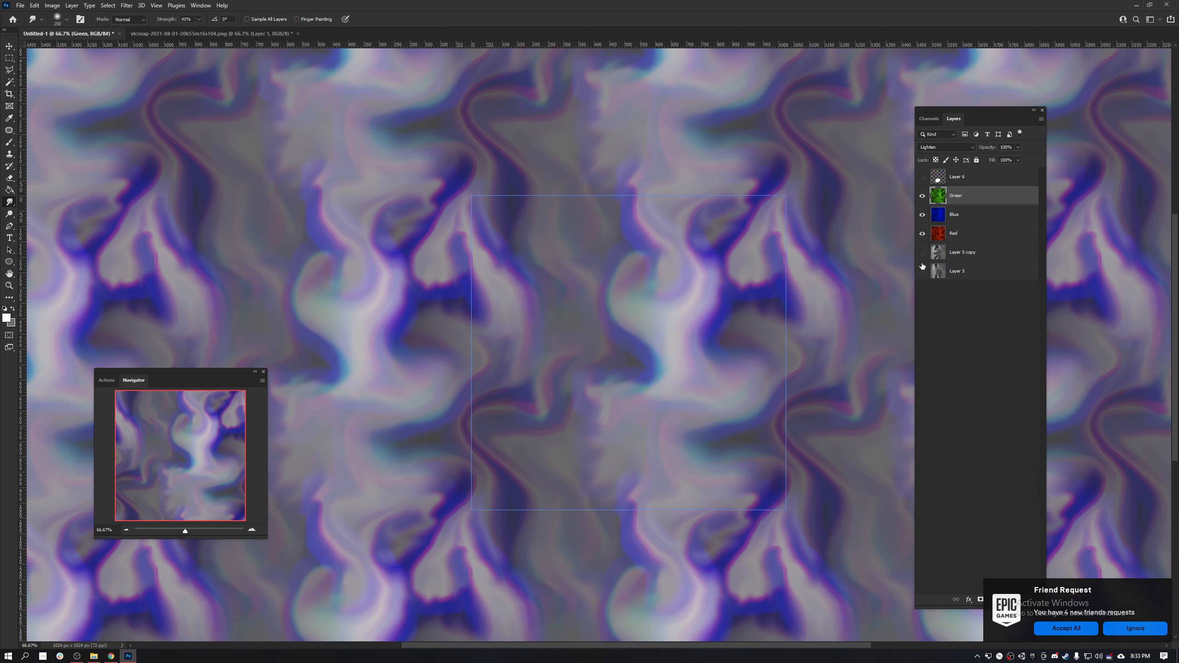
# - Smudge the Blue layer along the edges of the light shape and the dark patches beside it
pyautogui.hotkey('alt', '[')
pyautogui.moveTo(705, 338)
pyautogui.mouseDown()
pyautogui.moveTo(747, 339)
pyautogui.moveTo(746, 316)
pyautogui.moveTo(720, 230)
pyautogui.moveTo(686, 245)
pyautogui.moveTo(719, 281)
pyautogui.moveTo(718, 307)
pyautogui.mouseUp()
pyautogui.moveTo(658, 252)
pyautogui.mouseDown()
pyautogui.moveTo(633, 234)
pyautogui.moveTo(656, 240)
pyautogui.moveTo(618, 251)
pyautogui.moveTo(608, 268)
pyautogui.moveTo(605, 302)
pyautogui.moveTo(631, 372)
pyautogui.moveTo(635, 362)
pyautogui.moveTo(621, 395)
pyautogui.moveTo(626, 457)
pyautogui.moveTo(642, 442)
pyautogui.moveTo(739, 437)
pyautogui.moveTo(701, 415)
pyautogui.moveTo(707, 442)
pyautogui.mouseUp()
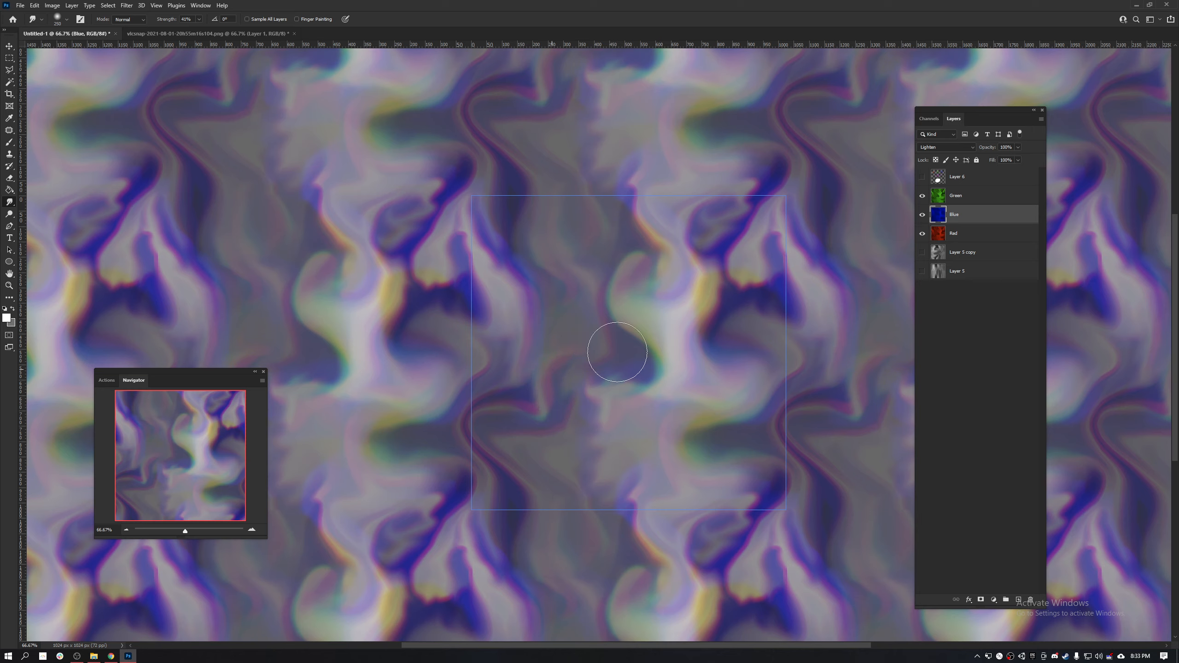
# - Smudge the Red layer's swirls around the light shape and across the tile to offset its colour fringes
pyautogui.click(978, 237)
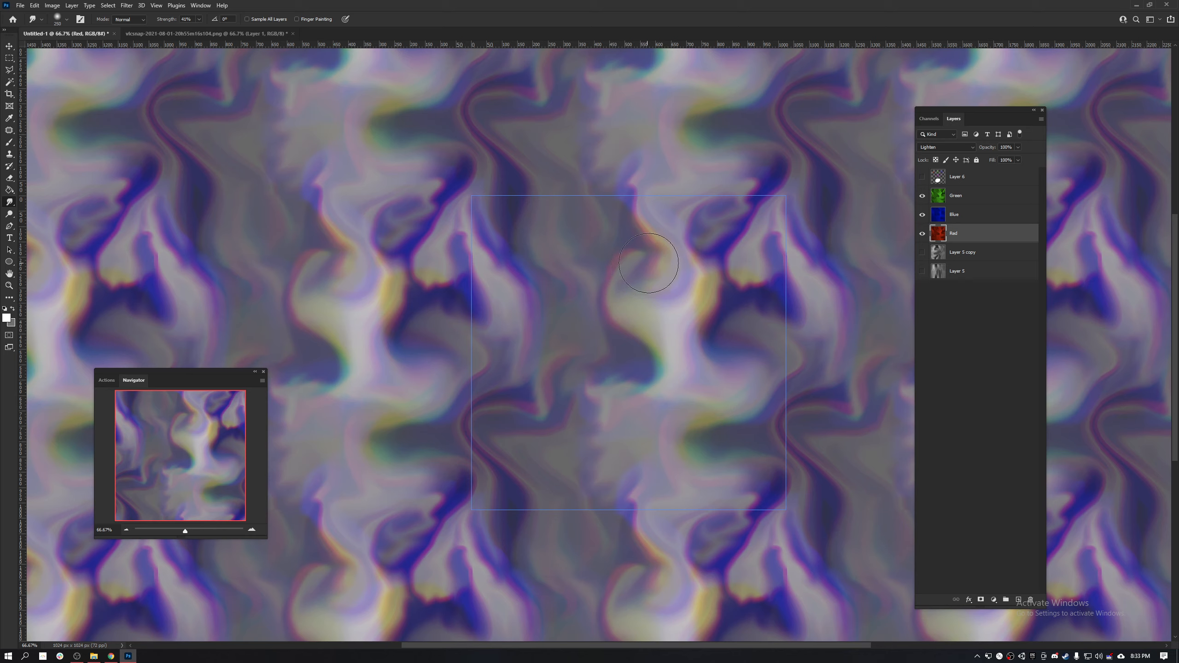
pyautogui.moveTo(648, 264); pyautogui.dragTo(700, 252)
pyautogui.moveTo(675, 348)
pyautogui.mouseDown()
pyautogui.moveTo(678, 388)
pyautogui.moveTo(641, 423)
pyautogui.moveTo(639, 452)
pyautogui.moveTo(629, 370)
pyautogui.moveTo(600, 376)
pyautogui.moveTo(569, 325)
pyautogui.moveTo(535, 323)
pyautogui.moveTo(533, 257)
pyautogui.moveTo(506, 233)
pyautogui.moveTo(531, 280)
pyautogui.moveTo(517, 408)
pyautogui.moveTo(566, 449)
pyautogui.moveTo(551, 410)
pyautogui.moveTo(606, 469)
pyautogui.moveTo(727, 430)
pyautogui.moveTo(719, 446)
pyautogui.moveTo(728, 421)
pyautogui.moveTo(721, 443)
pyautogui.moveTo(737, 382)
pyautogui.moveTo(718, 345)
pyautogui.moveTo(717, 358)
pyautogui.moveTo(749, 270)
pyautogui.moveTo(728, 247)
pyautogui.moveTo(737, 230)
pyautogui.moveTo(719, 235)
pyautogui.moveTo(704, 220)
pyautogui.moveTo(689, 241)
pyautogui.moveTo(604, 248)
pyautogui.moveTo(642, 267)
pyautogui.mouseUp()
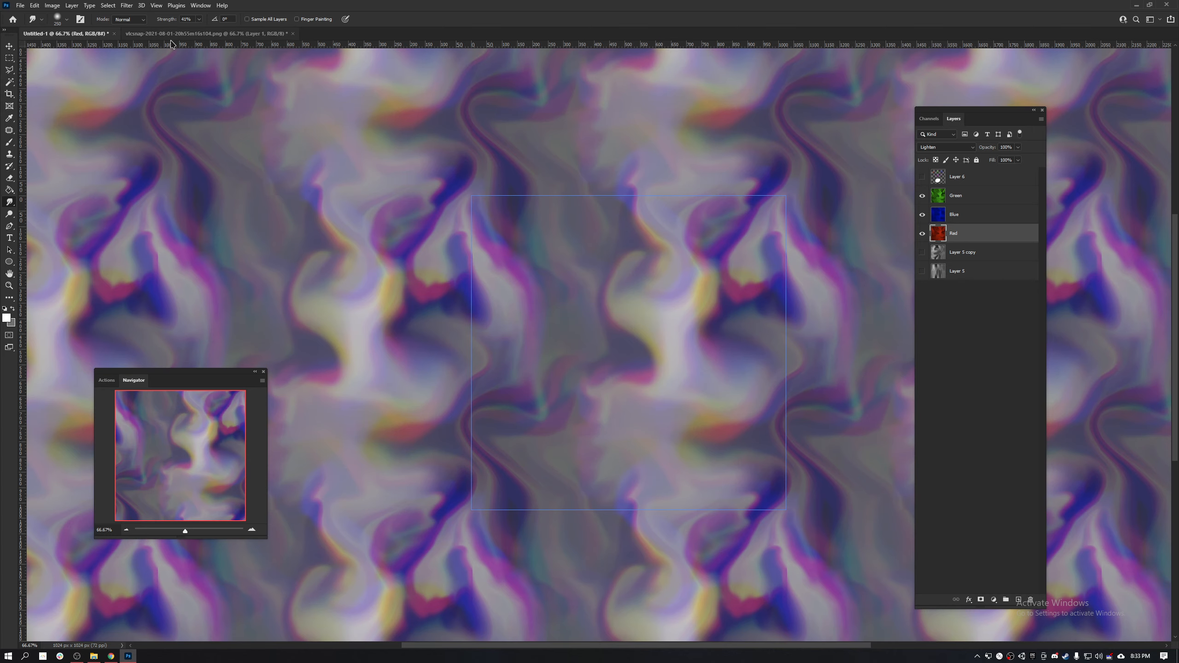
# - Check the explosion reference image, and confirm Lighten as the blend mode of the Green, Blue and Red layers
pyautogui.click(186, 34)
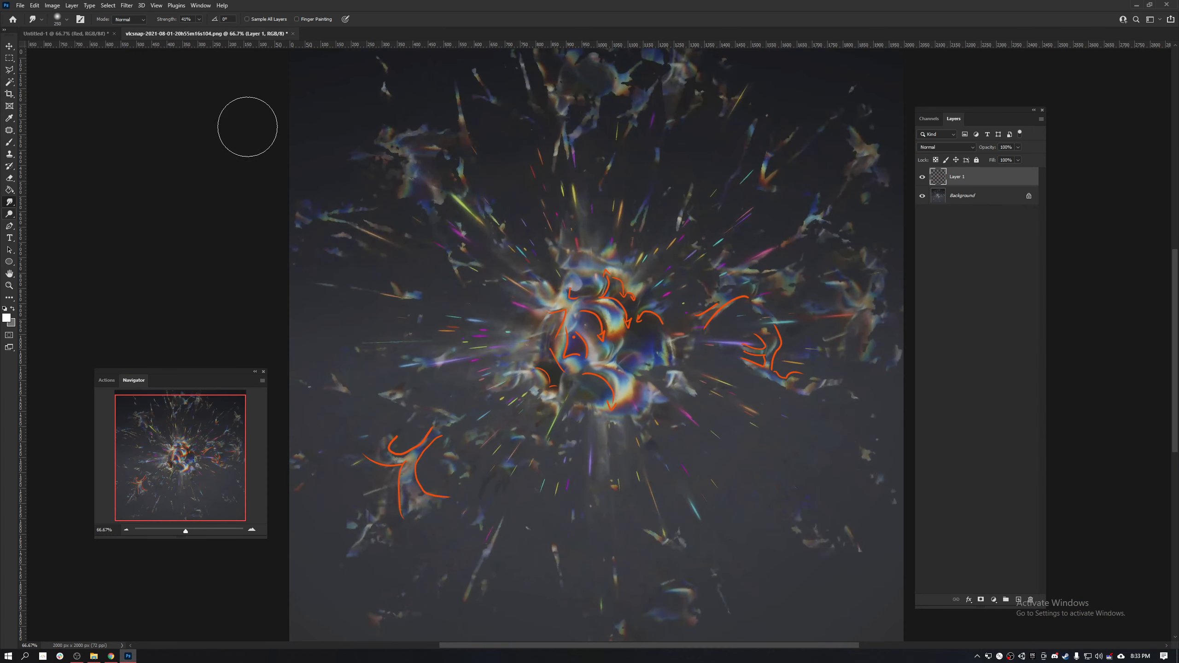
pyautogui.click(75, 34)
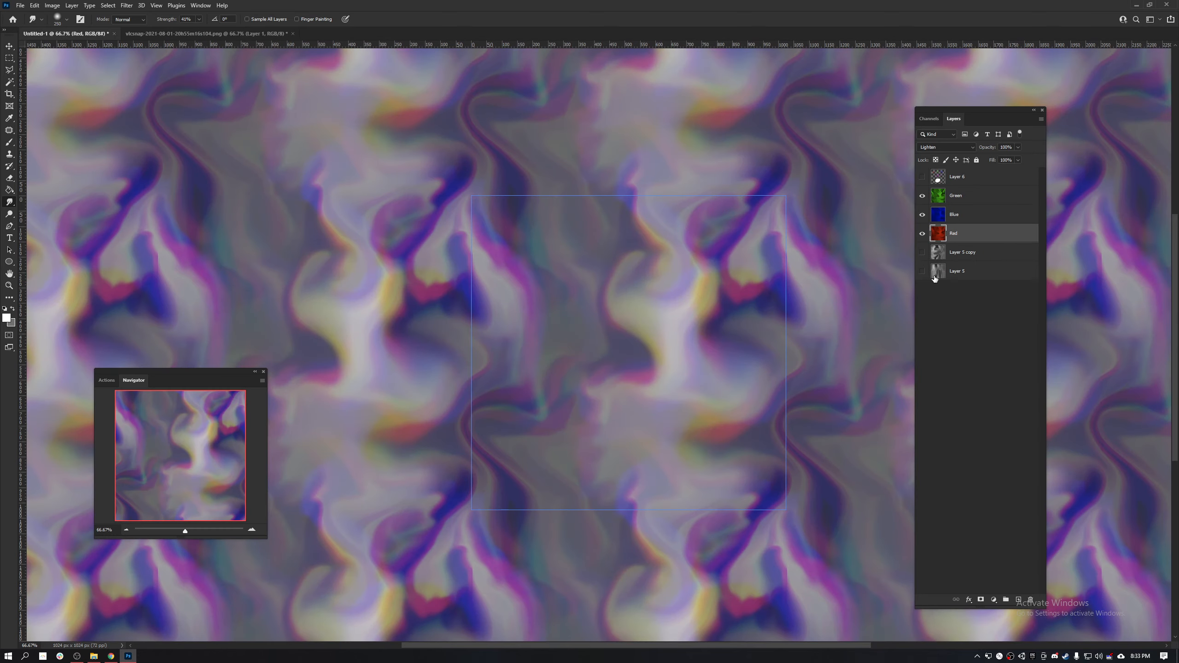
pyautogui.click(989, 215)
pyautogui.click(981, 201)
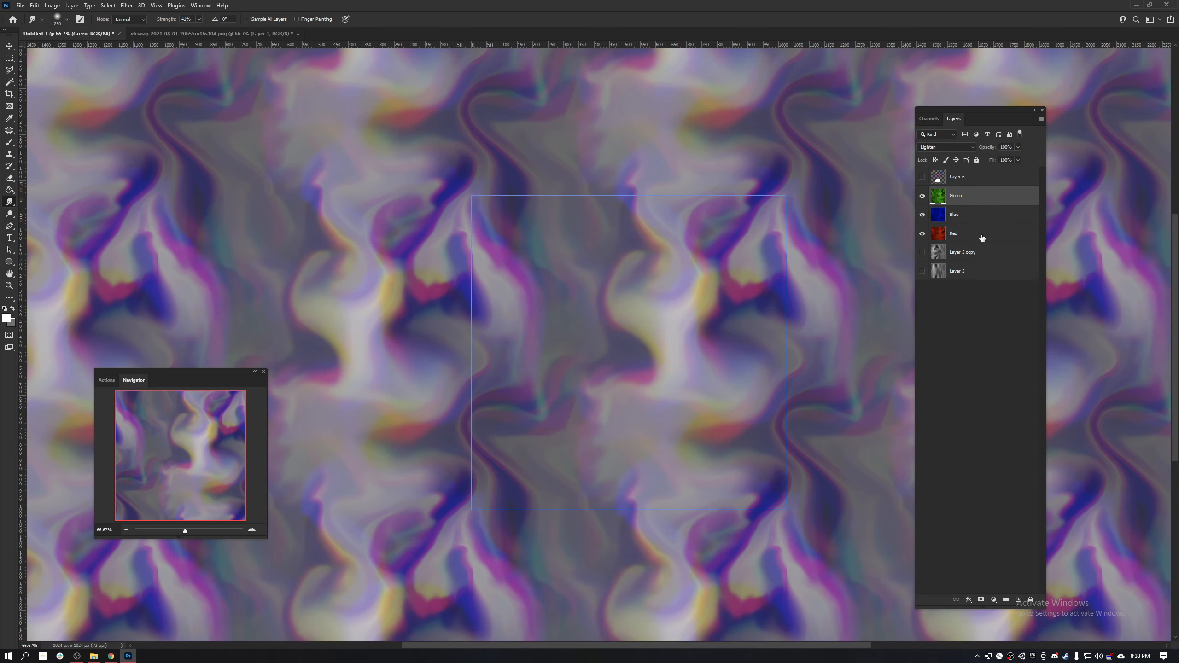
pyautogui.keyDown('shift'); pyautogui.click(982, 237); pyautogui.keyUp('shift')
pyautogui.click(963, 148)
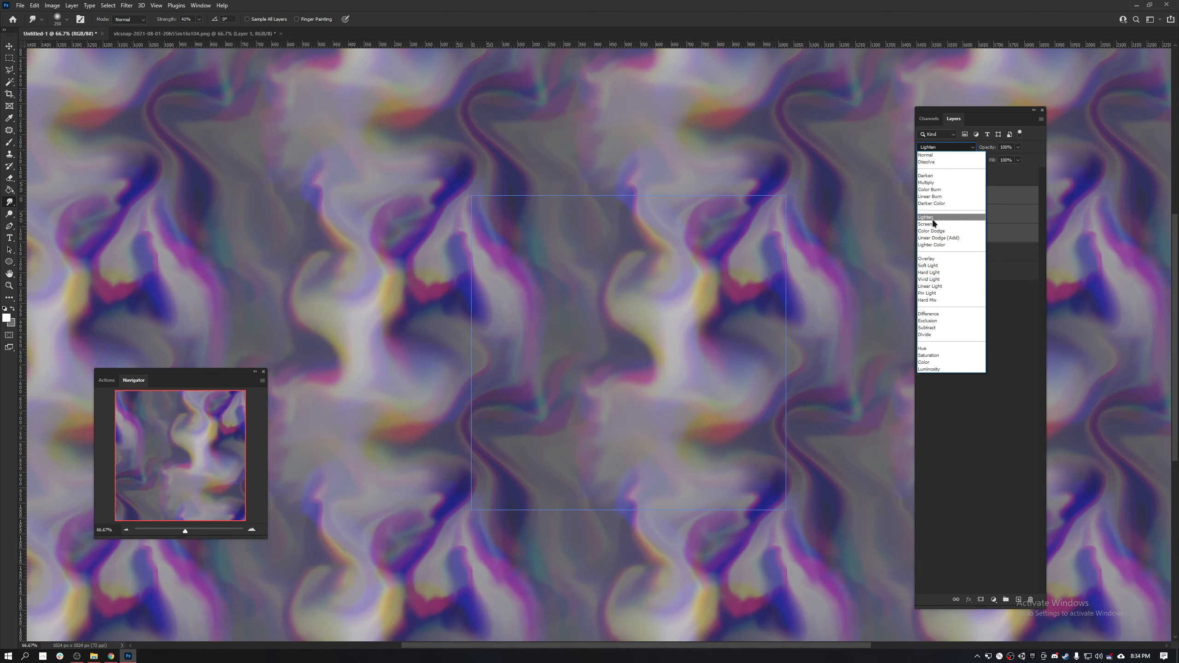
pyautogui.click(933, 219)
pyautogui.click(988, 195)
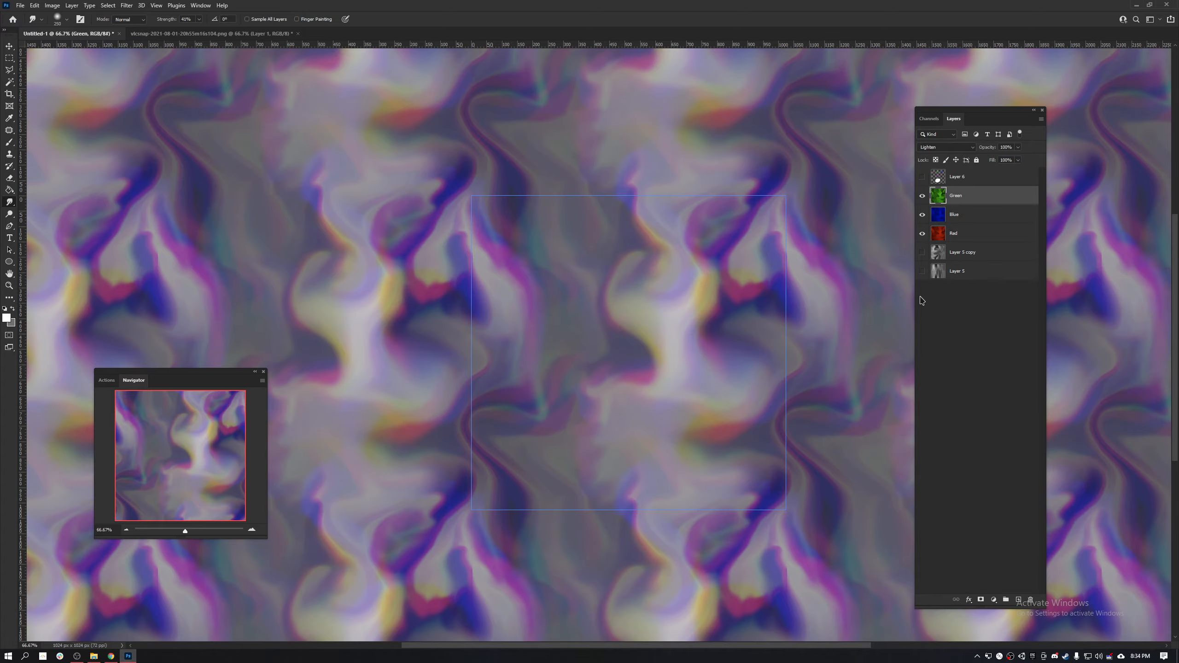
# - Apply the Minimum filter to the Blue layer, preserving Roundness
pyautogui.hotkey('ctrl', '-')
pyautogui.hotkey('ctrl', '-')
pyautogui.hotkey('ctrl', '-')
pyautogui.hotkey('ctrl', '-')
pyautogui.hotkey('ctrl', '-')
pyautogui.hotkey('ctrl', '-')
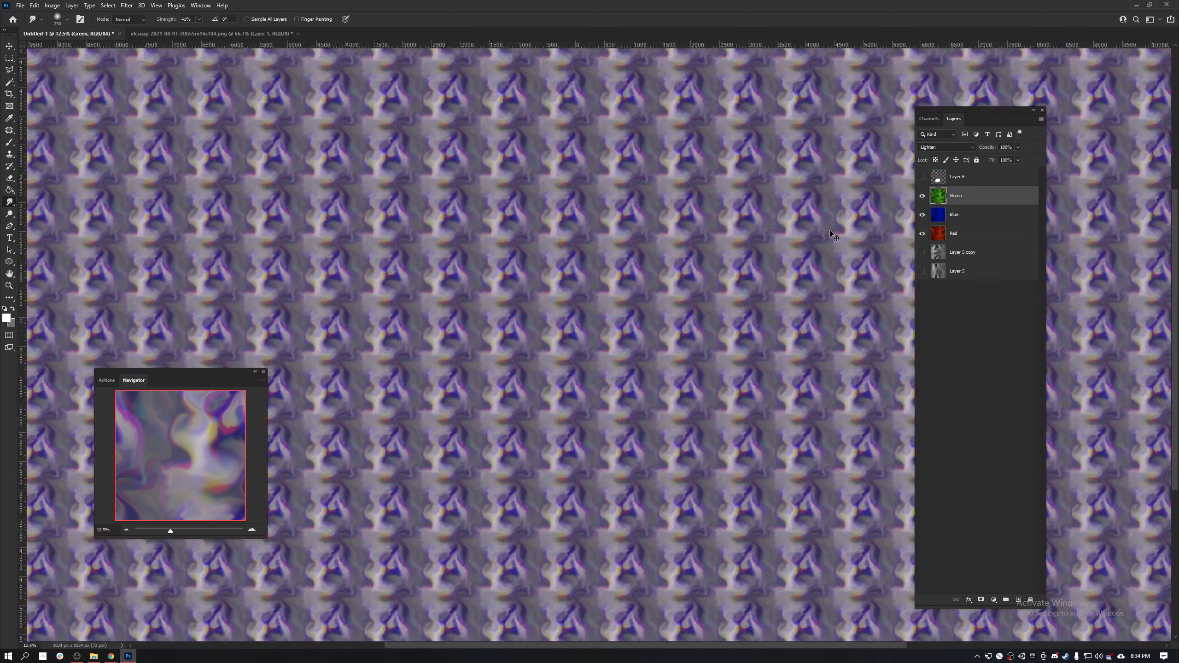
pyautogui.hotkey('ctrl', '+')
pyautogui.hotkey('ctrl', '+')
pyautogui.hotkey('ctrl', '+')
pyautogui.hotkey('ctrl', '+')
pyautogui.hotkey('ctrl', '+')
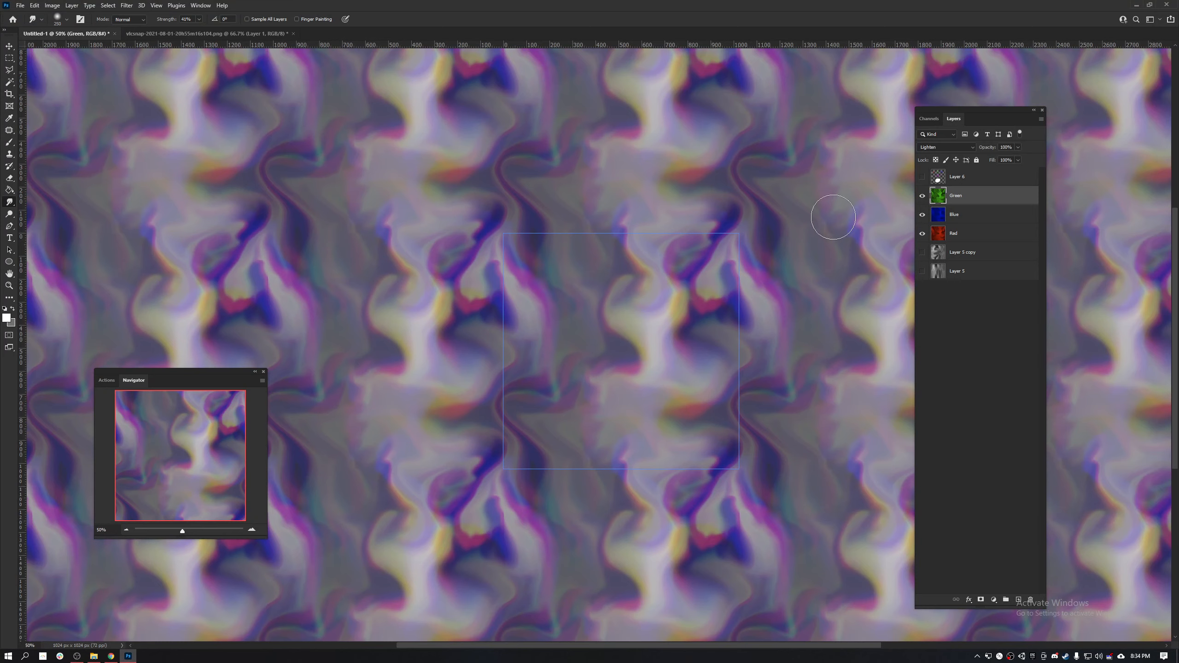
pyautogui.click(1002, 221)
pyautogui.hotkey('ctrl', 'f')
pyautogui.write('min')
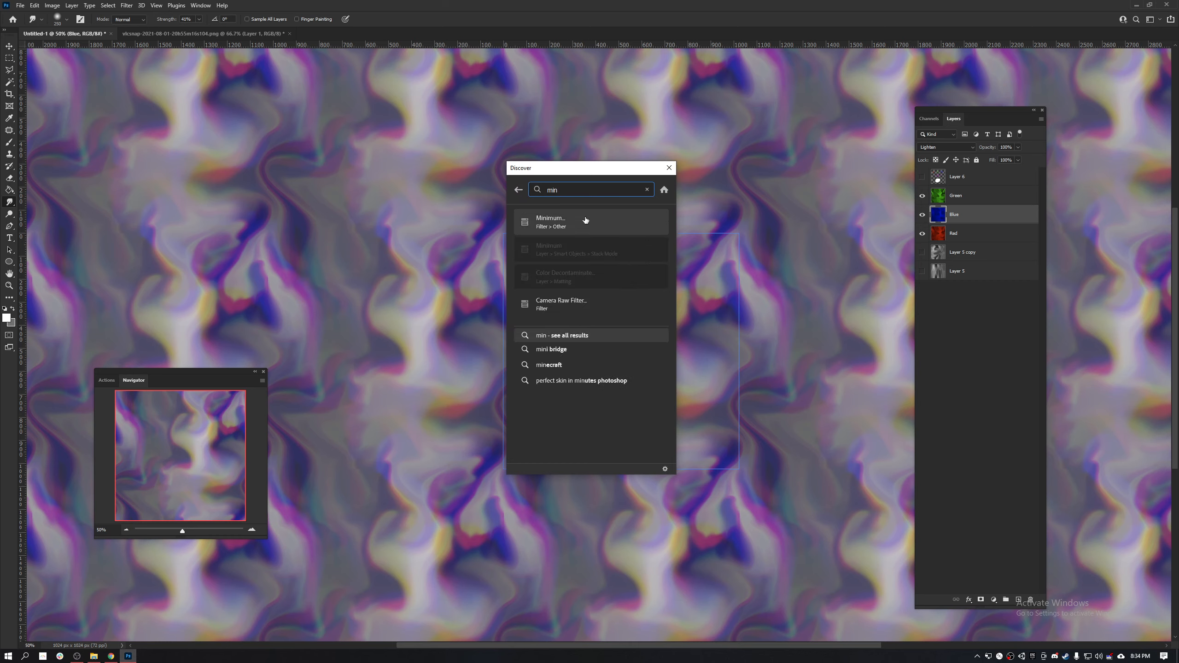
pyautogui.click(565, 221)
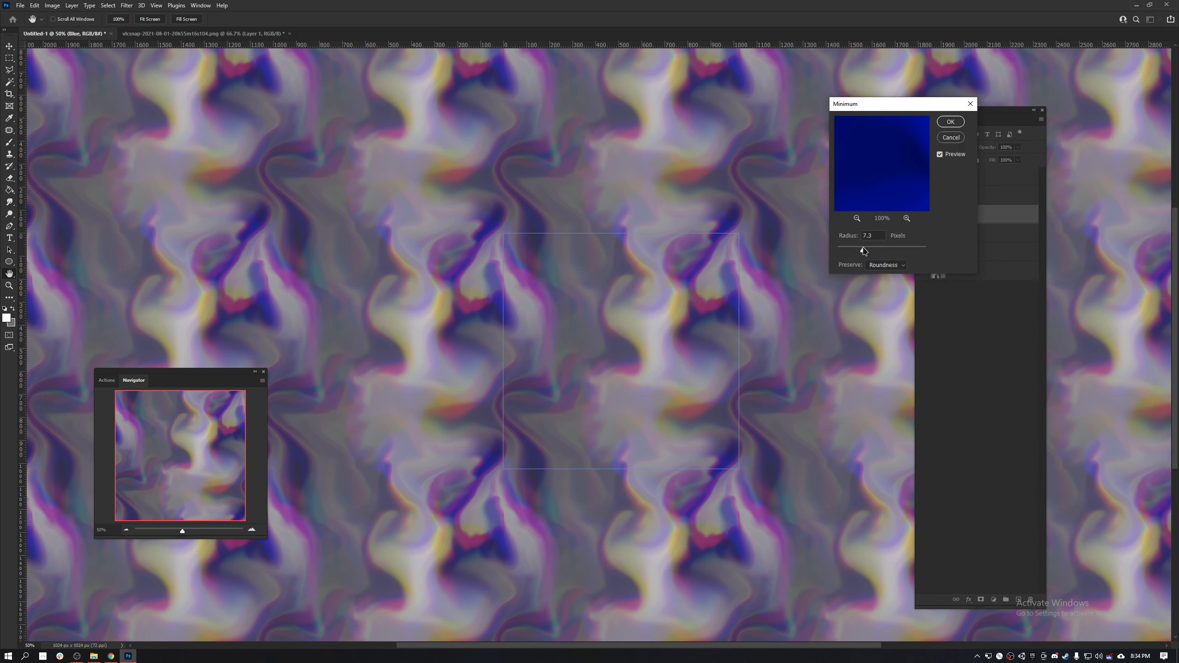
pyautogui.moveTo(882, 253); pyautogui.dragTo(887, 252)
pyautogui.click(950, 123)
# - Select the Green layer and undo its accidental grouping
pyautogui.click(982, 192)
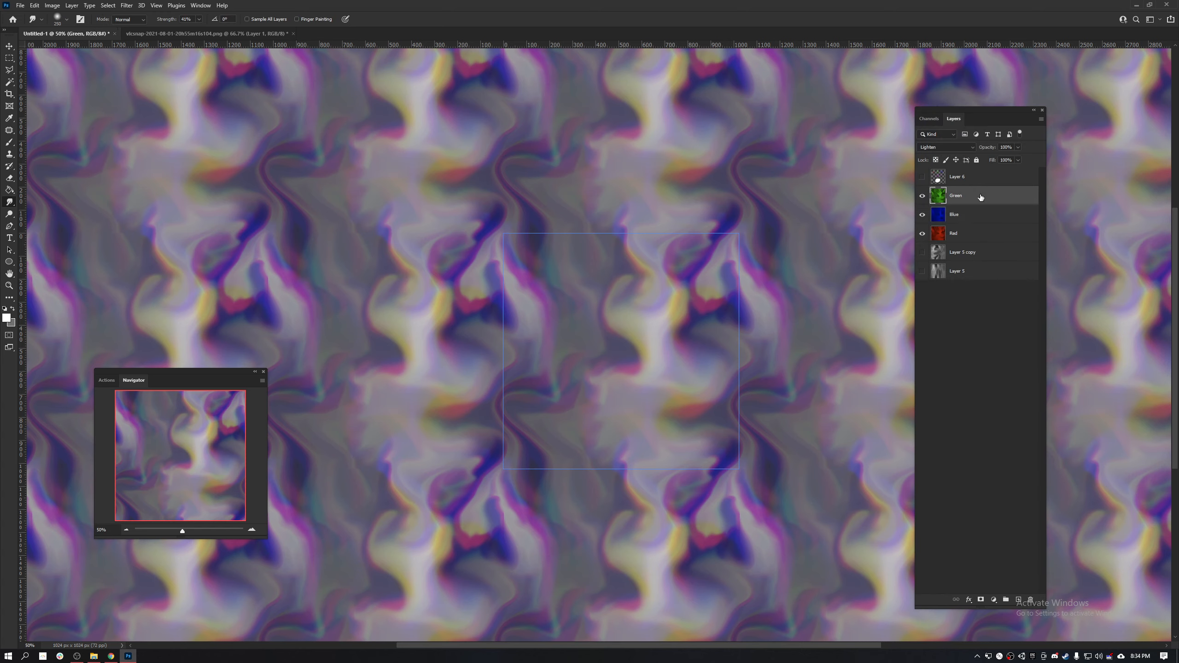
pyautogui.hotkey('ctrl', 'f')
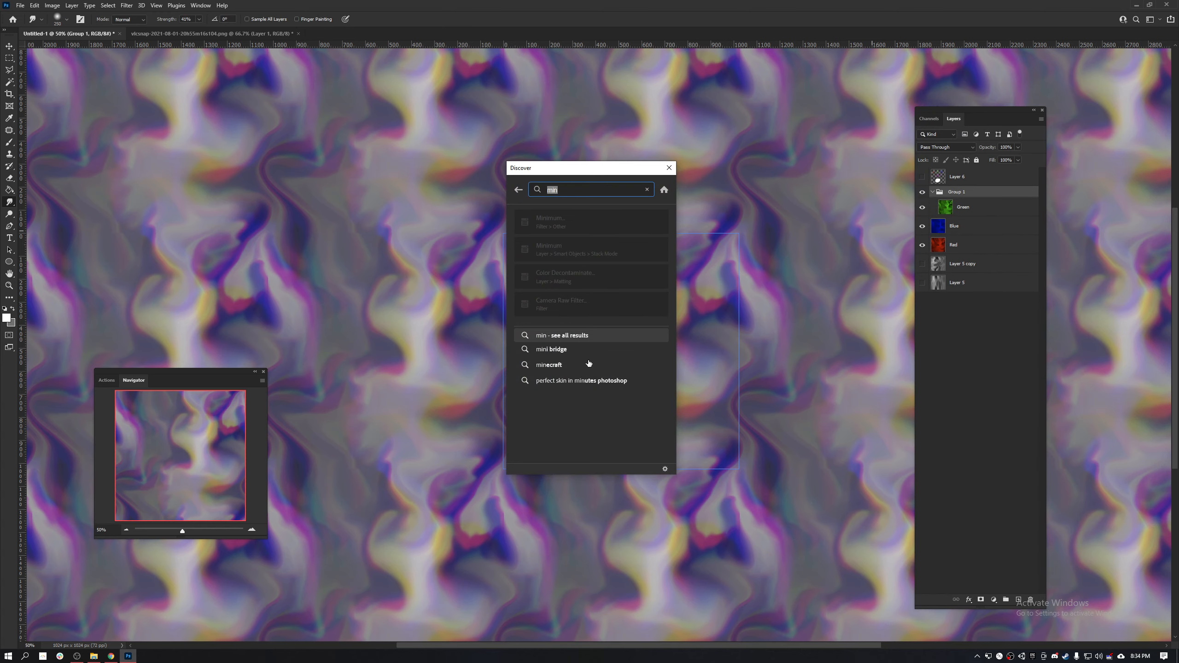
pyautogui.write('ni')
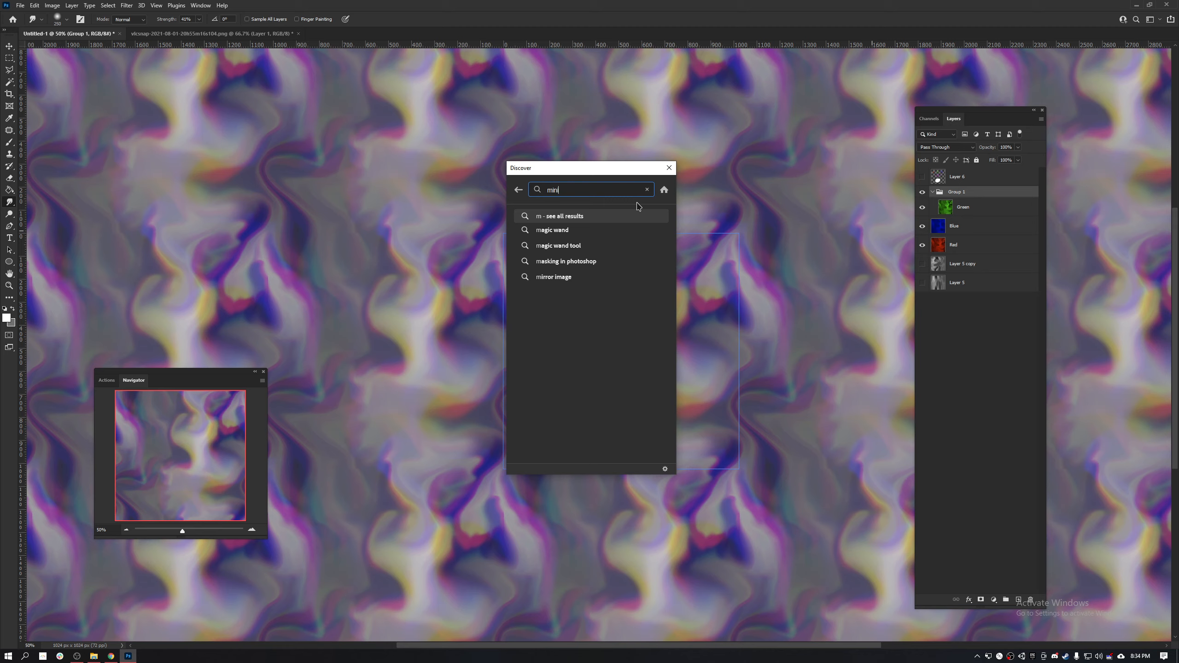
pyautogui.press('Escape')
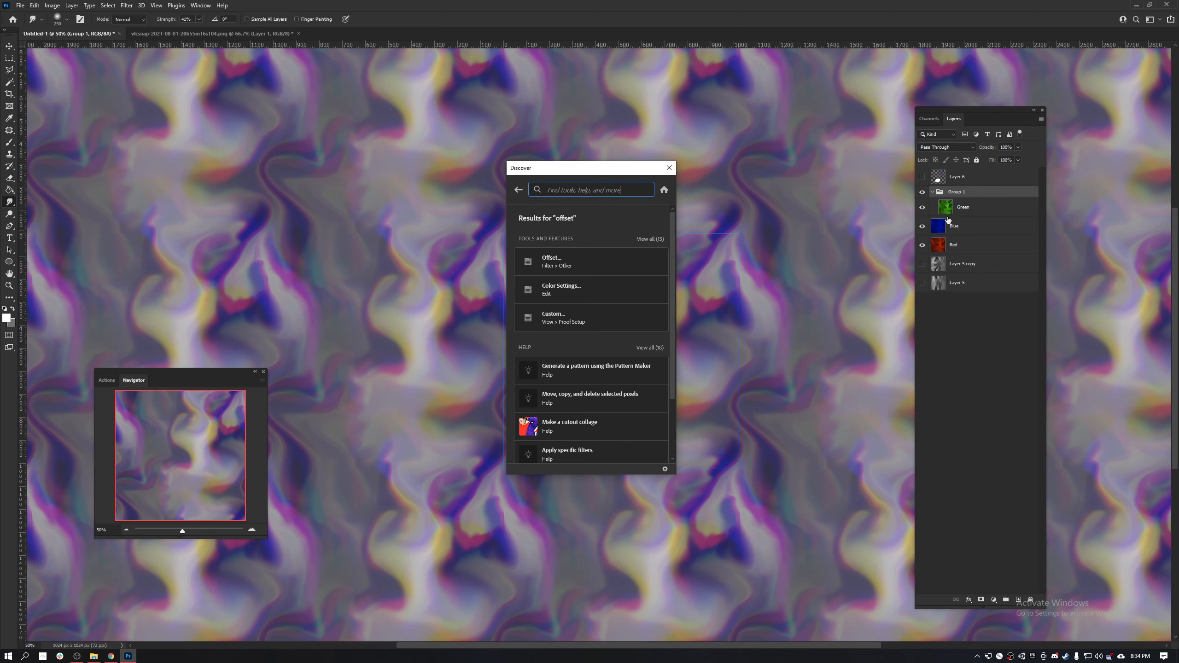
pyautogui.press('Escape')
pyautogui.hotkey('ctrl', 'z')
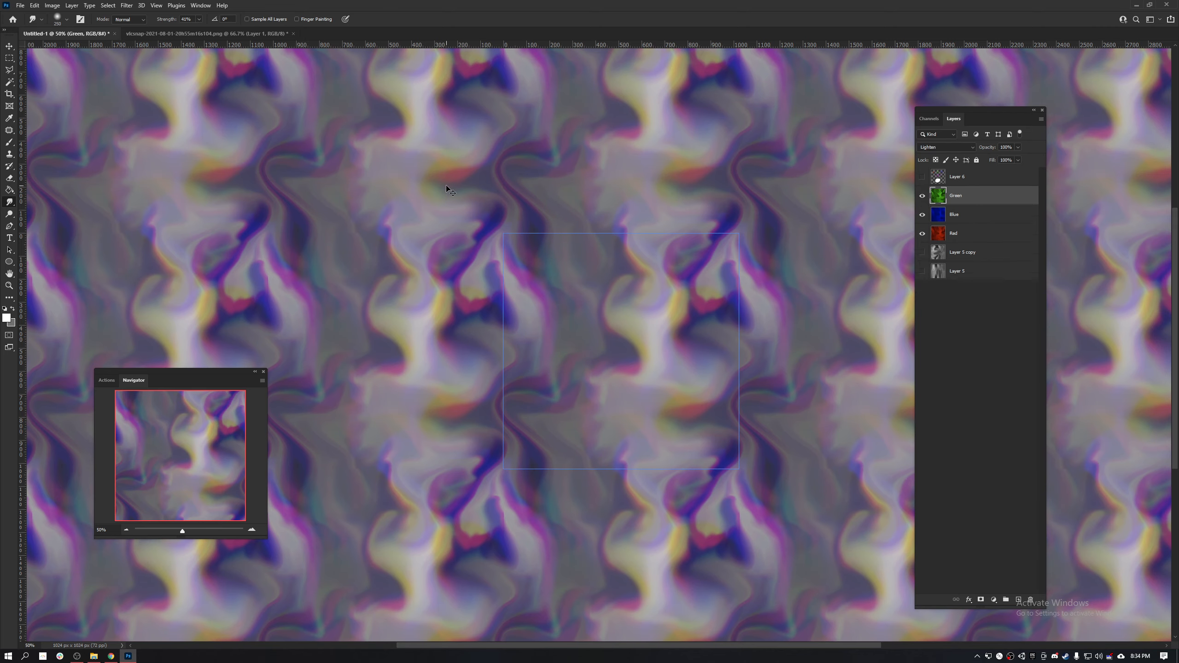
# - Apply the Minimum filter to the Green layer with a radius of 12.1 pixels, preserving Roundness
pyautogui.hotkey('ctrl', 'f')
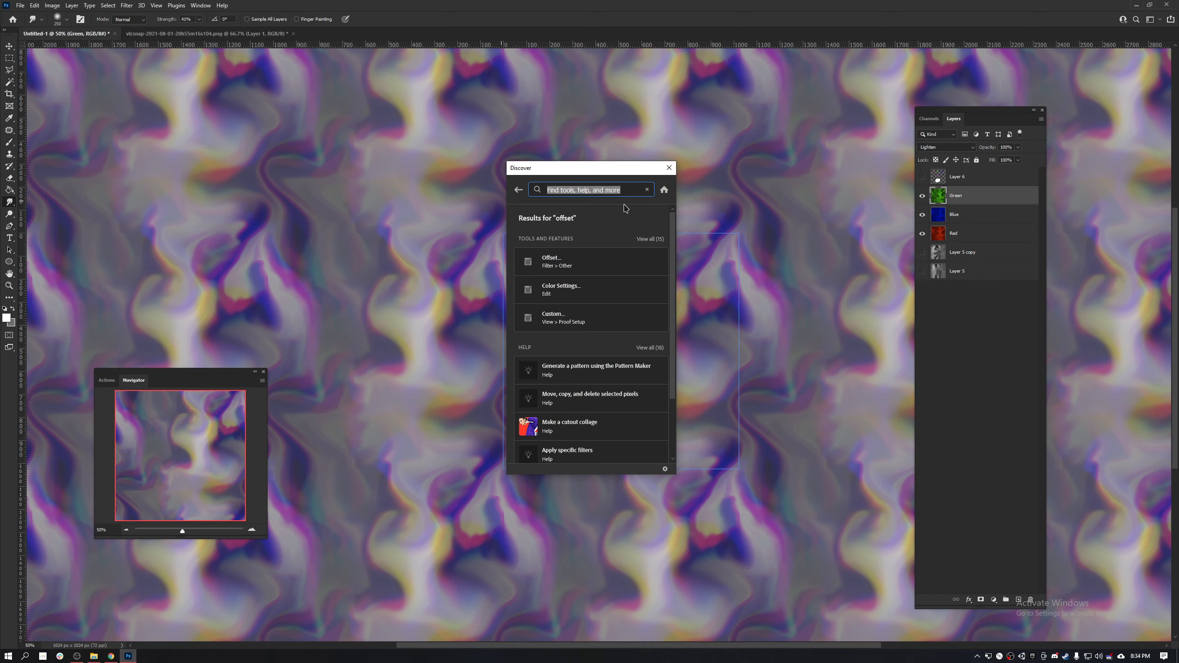
pyautogui.write('mini')
pyautogui.click(621, 219)
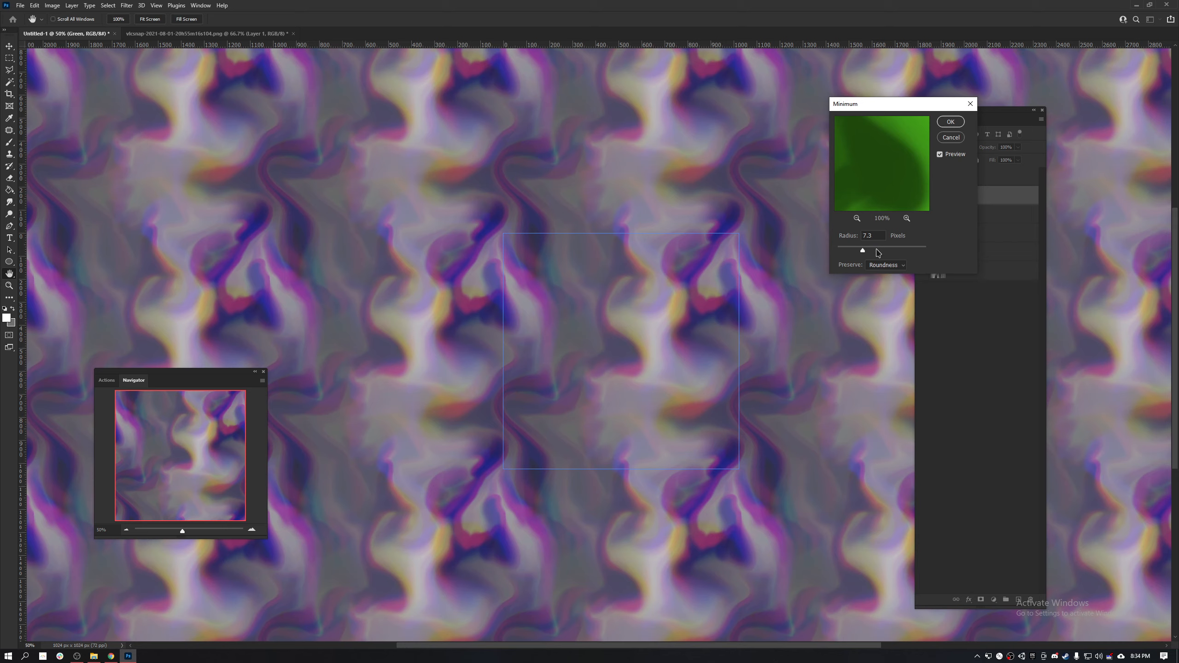
pyautogui.moveTo(878, 252)
pyautogui.mouseDown()
pyautogui.moveTo(852, 250)
pyautogui.moveTo(879, 253)
pyautogui.moveTo(863, 251)
pyautogui.mouseUp()
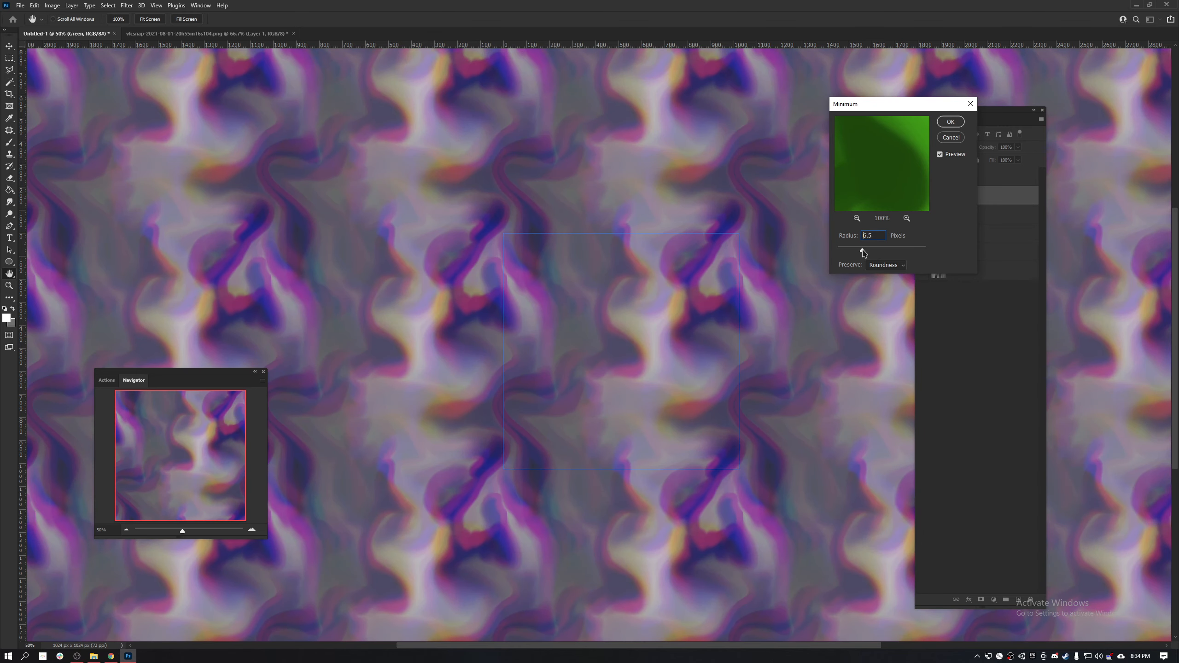
pyautogui.click(867, 253)
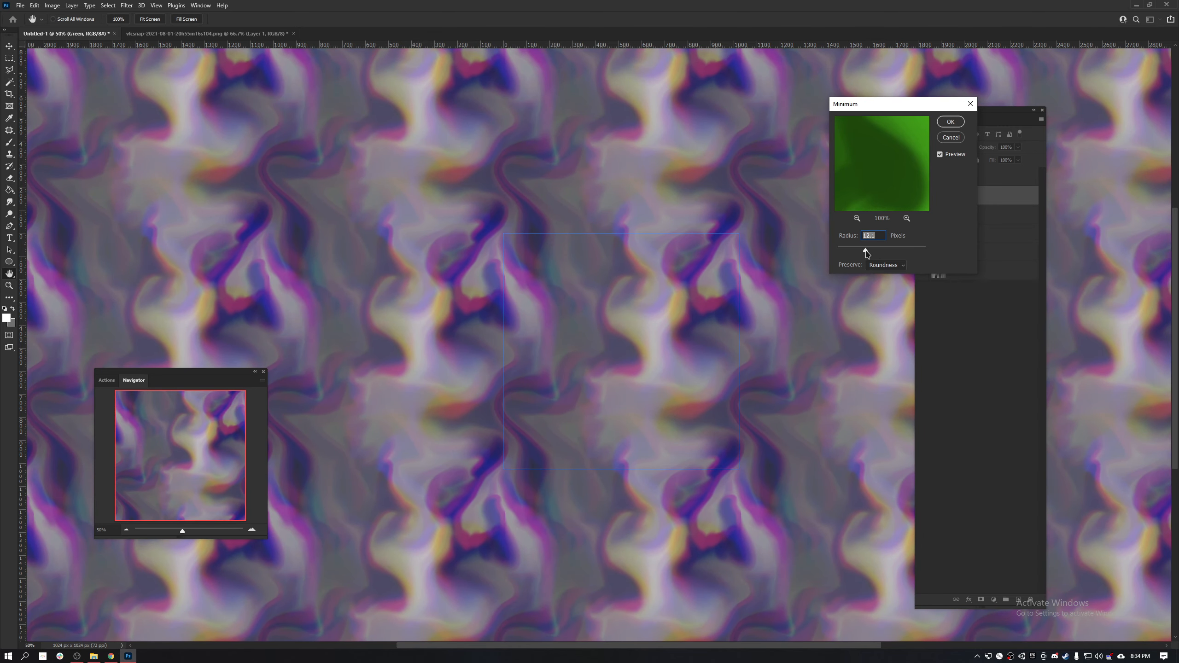
pyautogui.click(872, 266)
pyautogui.click(886, 276)
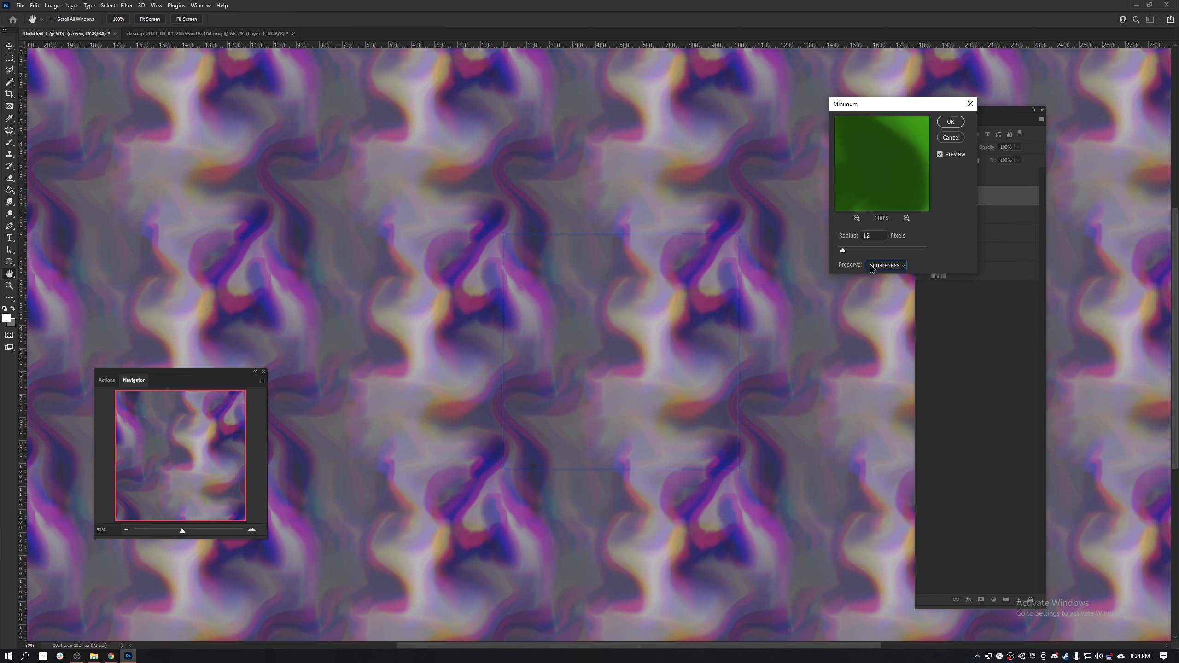
pyautogui.click(873, 266)
pyautogui.click(884, 281)
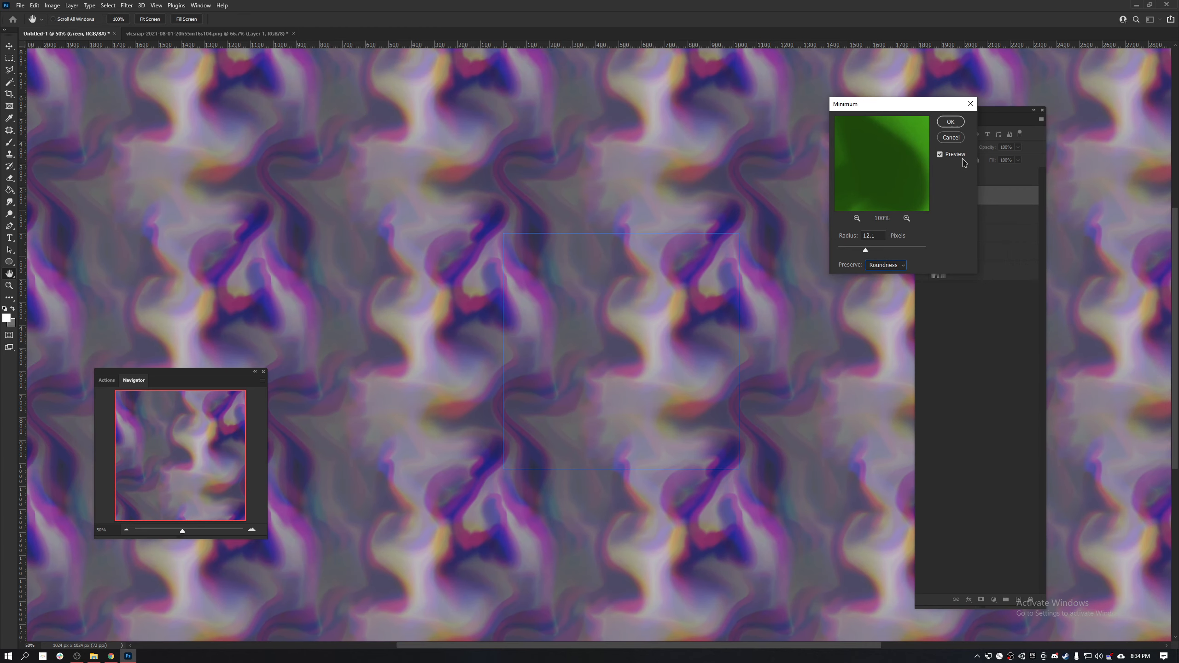
pyautogui.click(950, 122)
# - Apply the Minimum filter to the Red layer with a radius of 50.4 pixels, preserving Roundness
pyautogui.click(981, 236)
pyautogui.hotkey('ctrl', 'g')
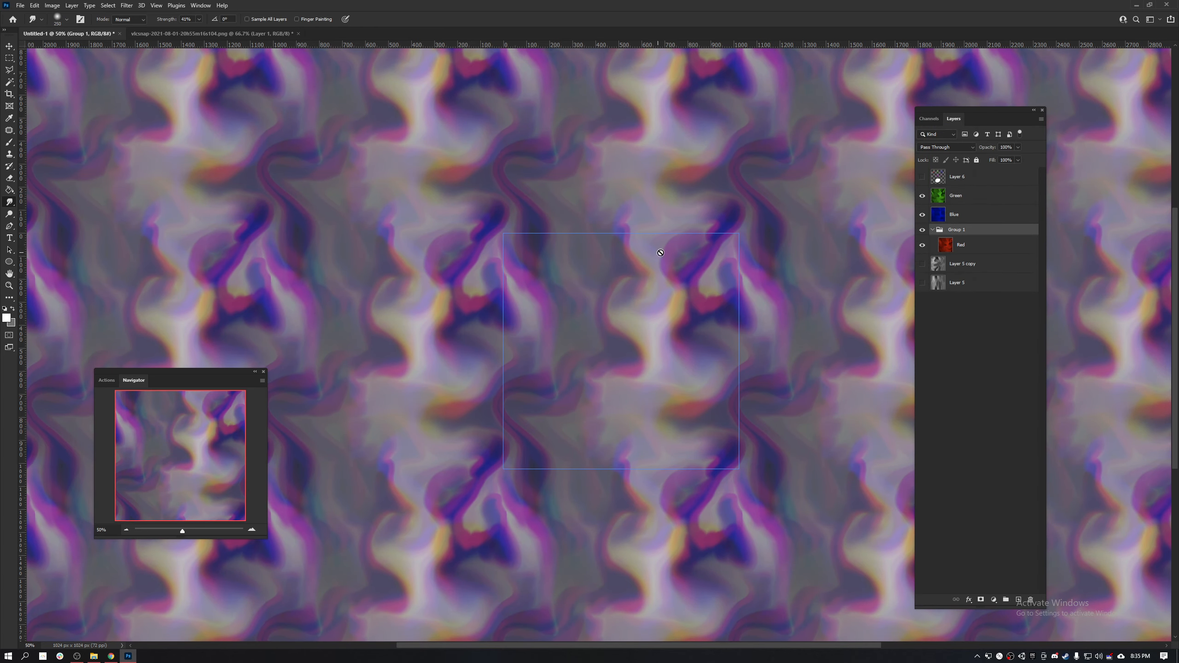
pyautogui.hotkey('ctrl', 'z')
pyautogui.hotkey('ctrl', 'f')
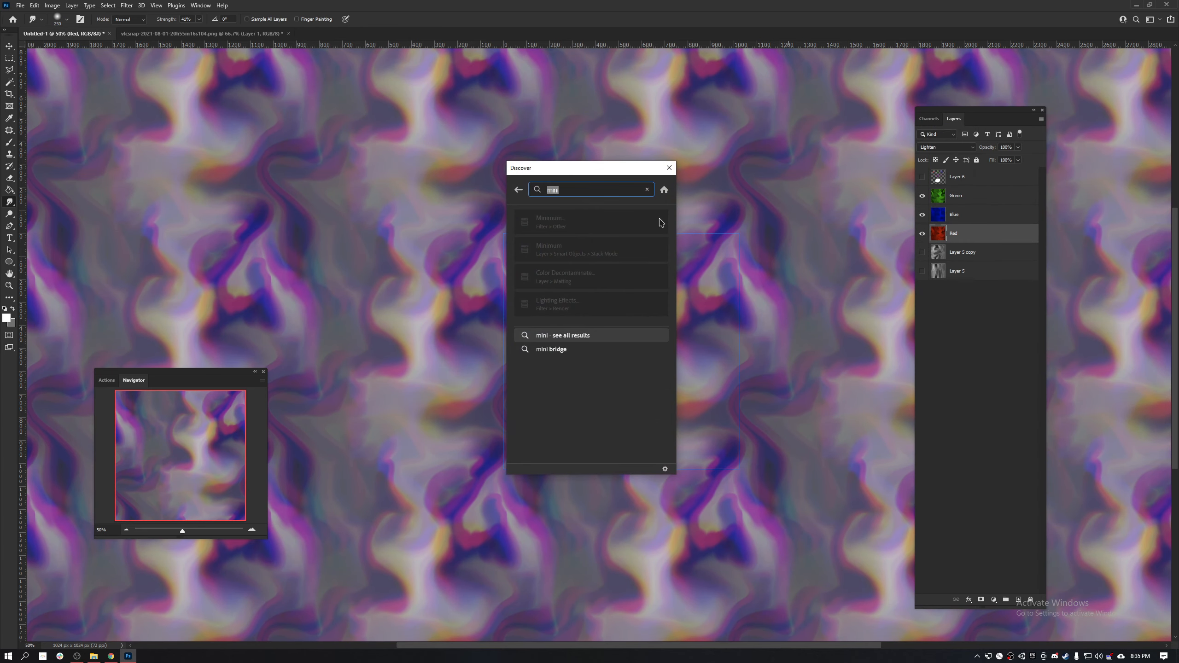
pyautogui.write('m')
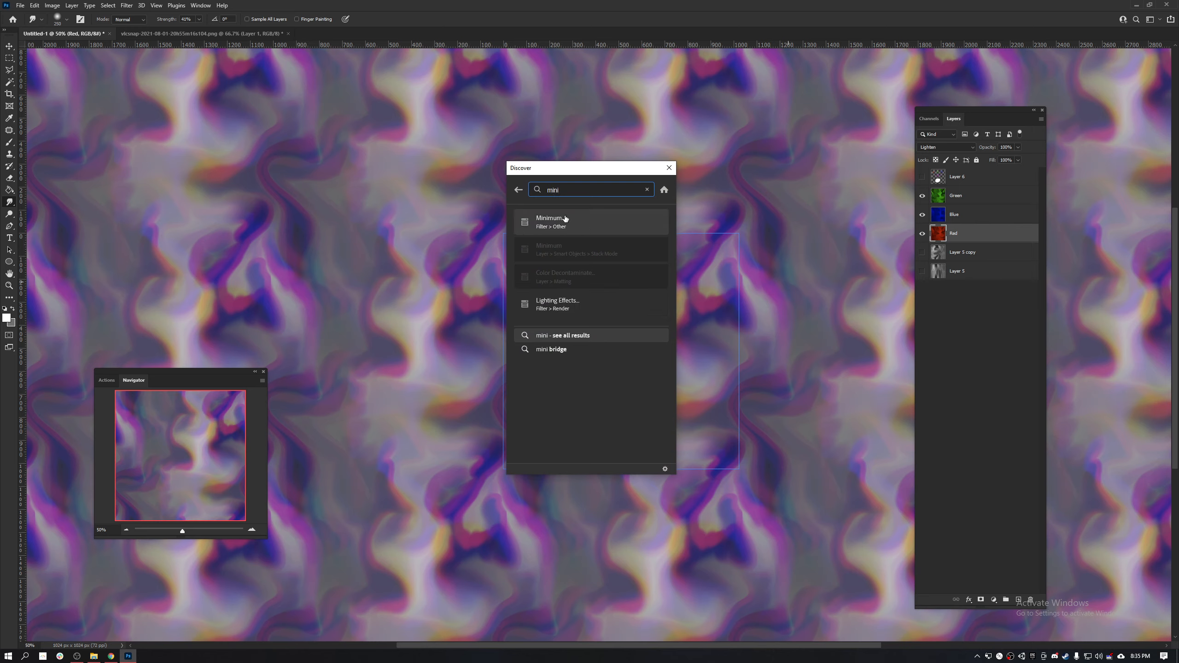
pyautogui.click(564, 219)
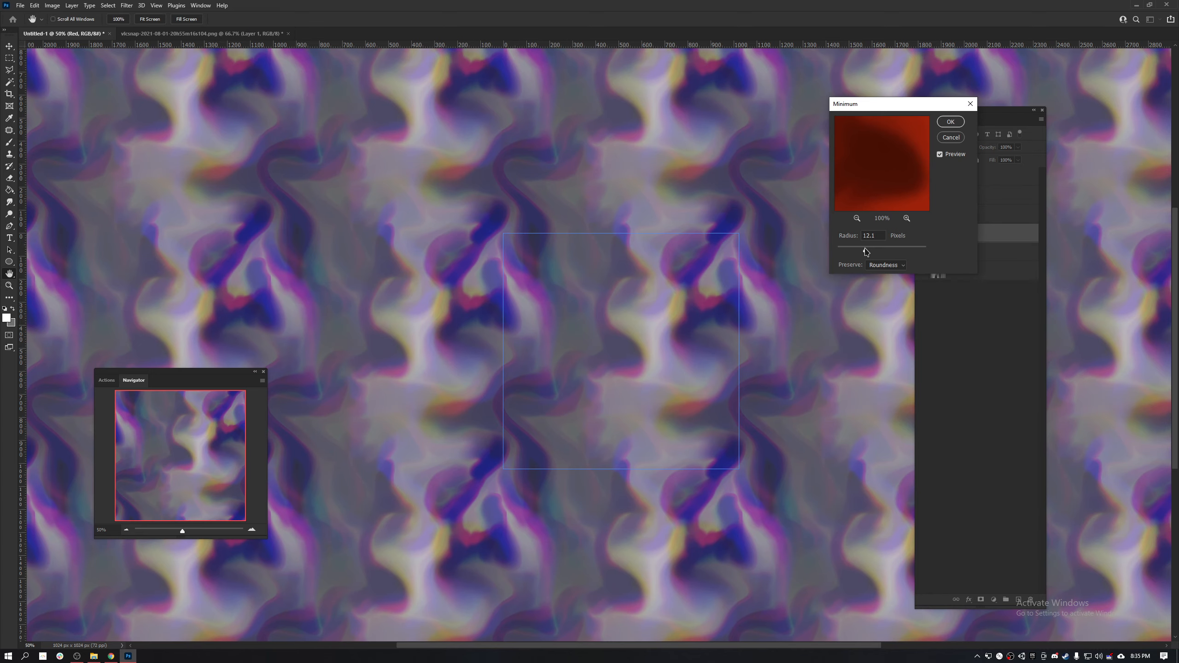
pyautogui.click(880, 250)
pyautogui.moveTo(880, 251); pyautogui.dragTo(879, 253)
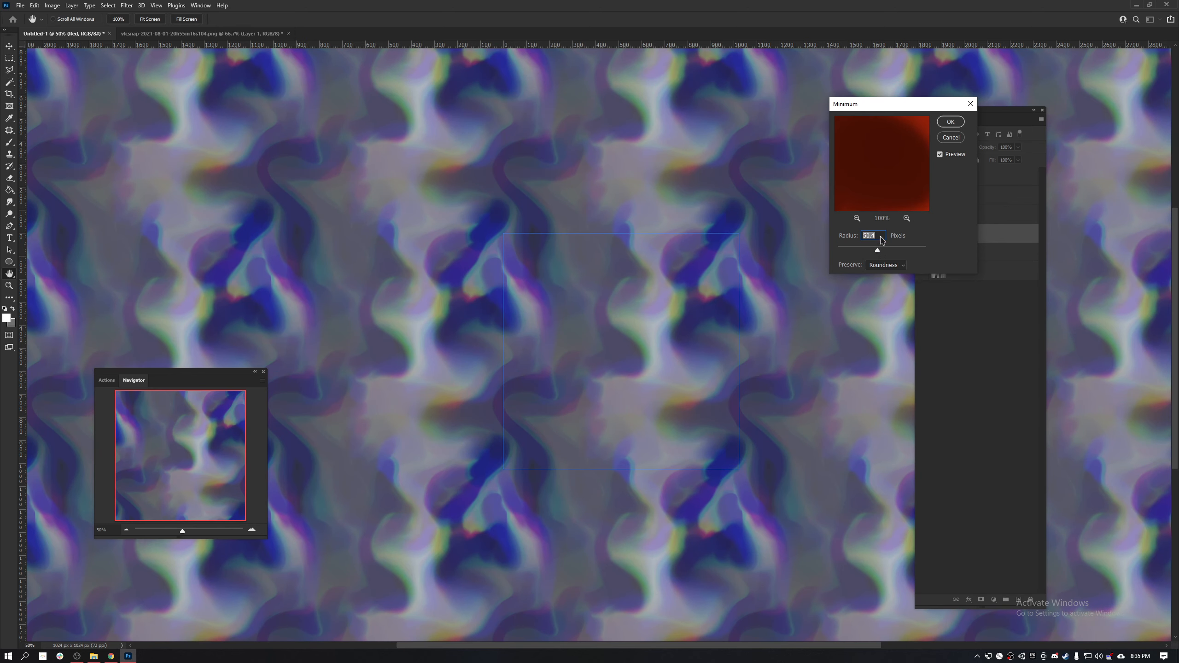
pyautogui.click(956, 128)
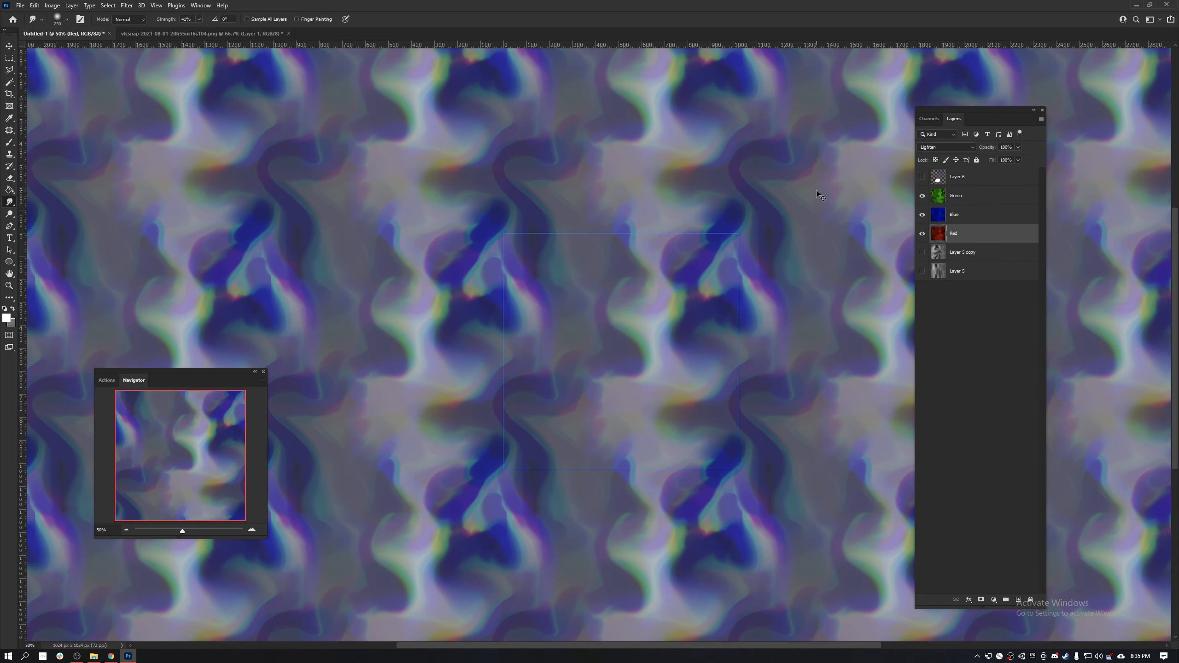
pyautogui.hotkey('ctrl', 'l')
pyautogui.moveTo(745, 245)
pyautogui.mouseDown()
pyautogui.moveTo(763, 246)
pyautogui.moveTo(741, 240)
pyautogui.mouseUp()
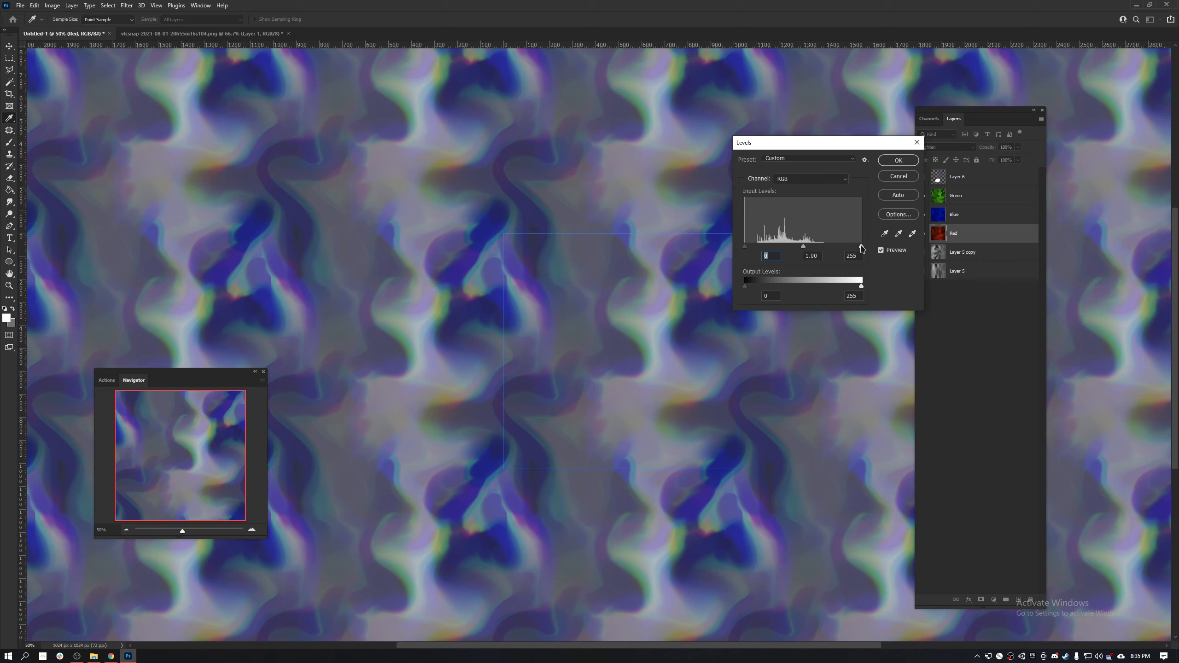
pyautogui.moveTo(835, 250)
pyautogui.mouseDown()
pyautogui.moveTo(847, 252)
pyautogui.moveTo(835, 253)
pyautogui.mouseUp()
pyautogui.click(834, 251)
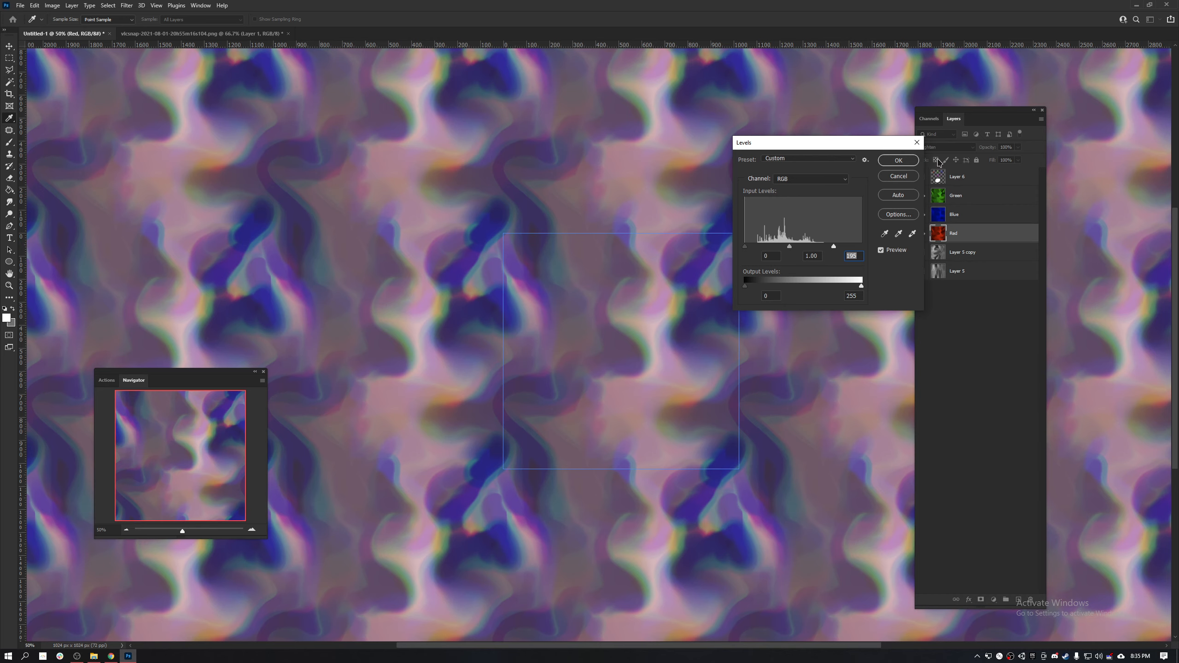
pyautogui.click(899, 176)
# - Increase the Green layer's contrast with Levels by raising the black input level and lowering the white input level
pyautogui.click(975, 216)
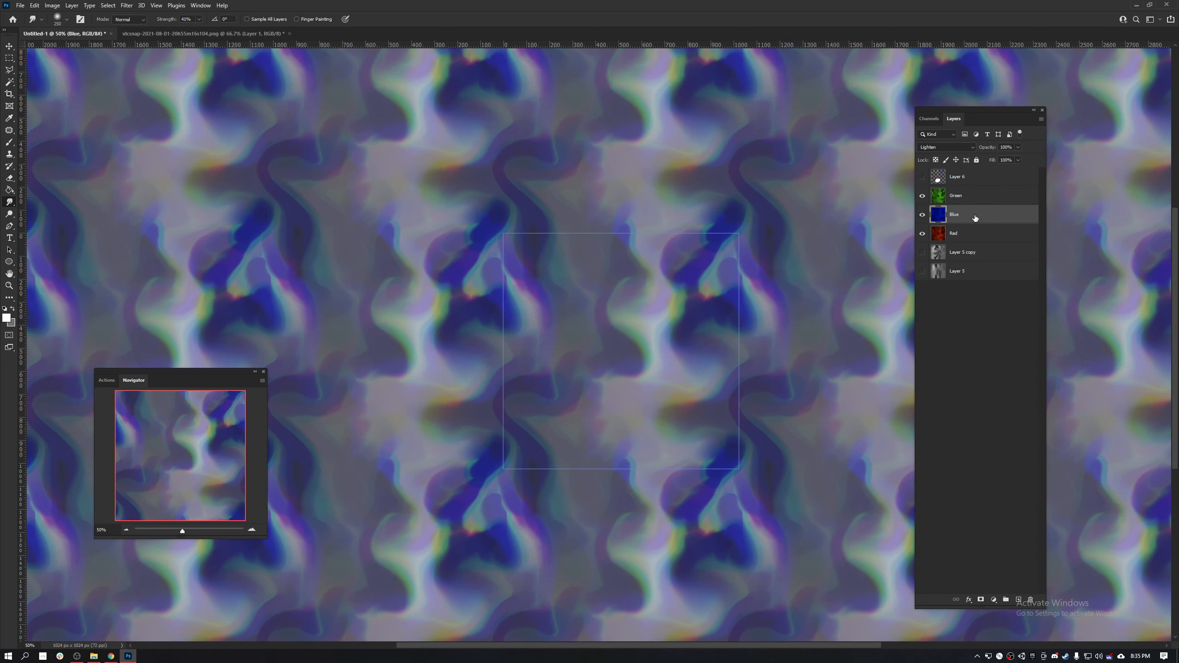
pyautogui.click(984, 201)
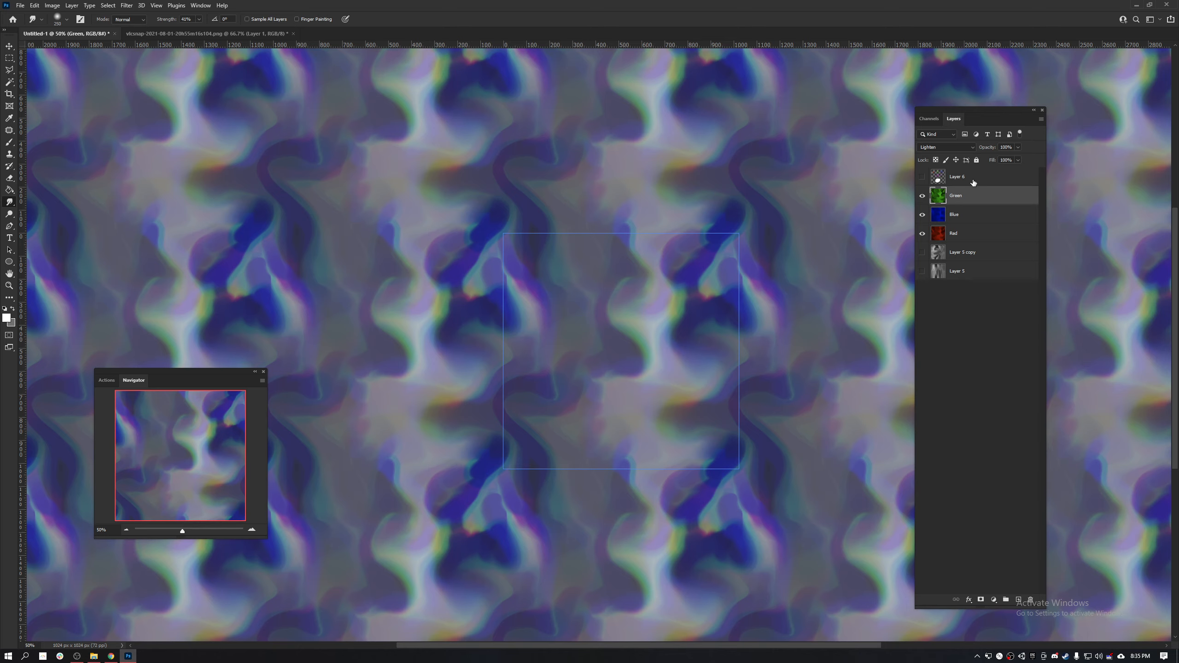
pyautogui.hotkey('ctrl', 'l')
pyautogui.moveTo(862, 246); pyautogui.dragTo(840, 254)
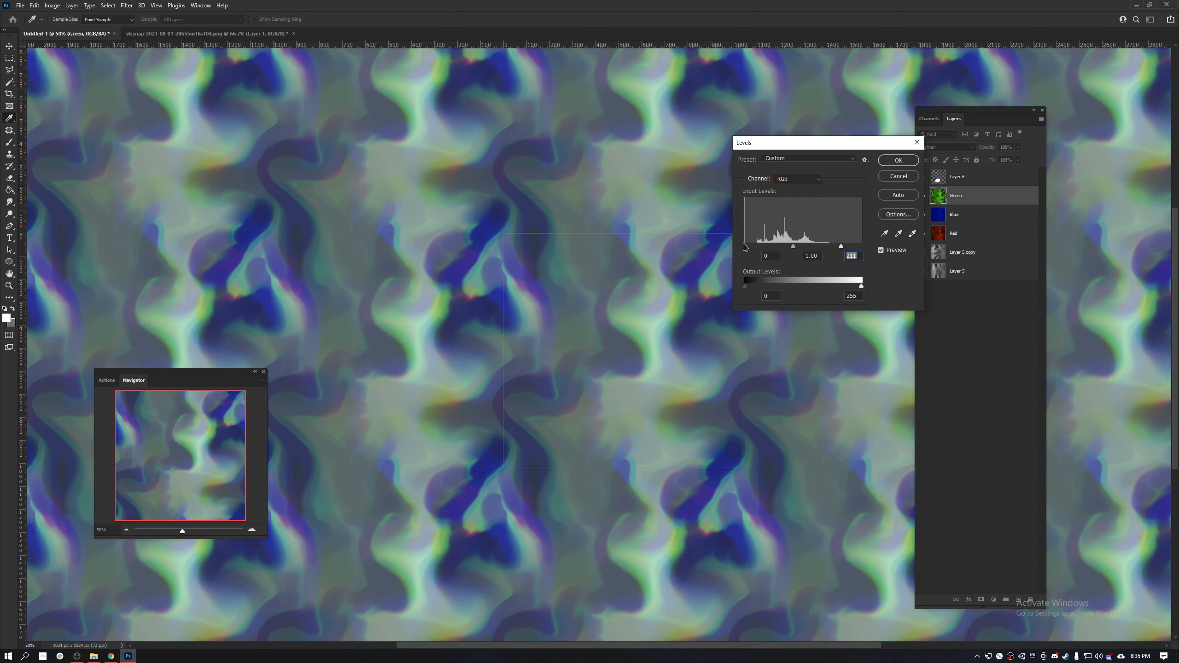
pyautogui.moveTo(747, 251)
pyautogui.mouseDown()
pyautogui.moveTo(782, 255)
pyautogui.moveTo(758, 252)
pyautogui.mouseUp()
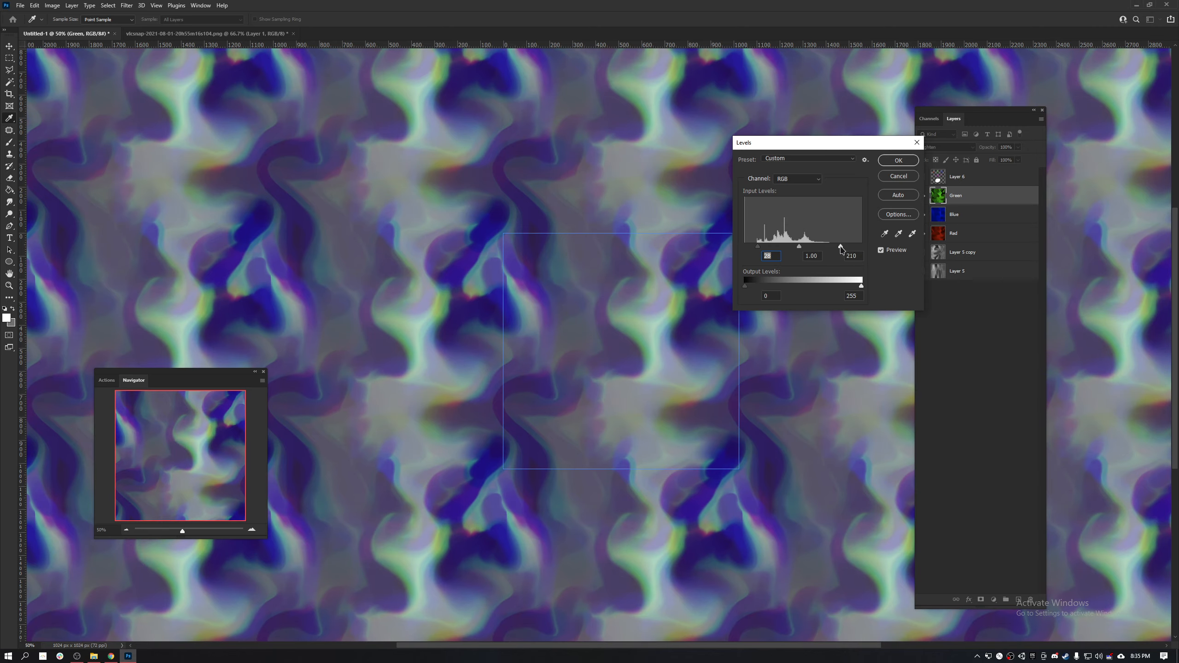
pyautogui.moveTo(841, 250); pyautogui.dragTo(770, 257)
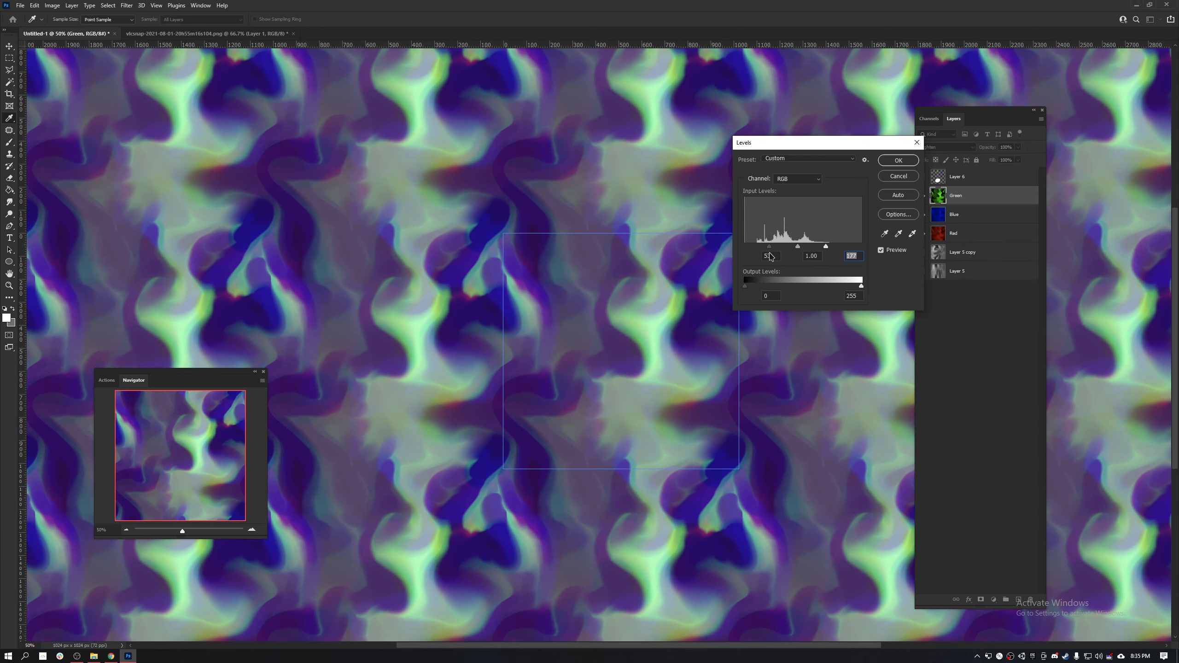
pyautogui.click(773, 257)
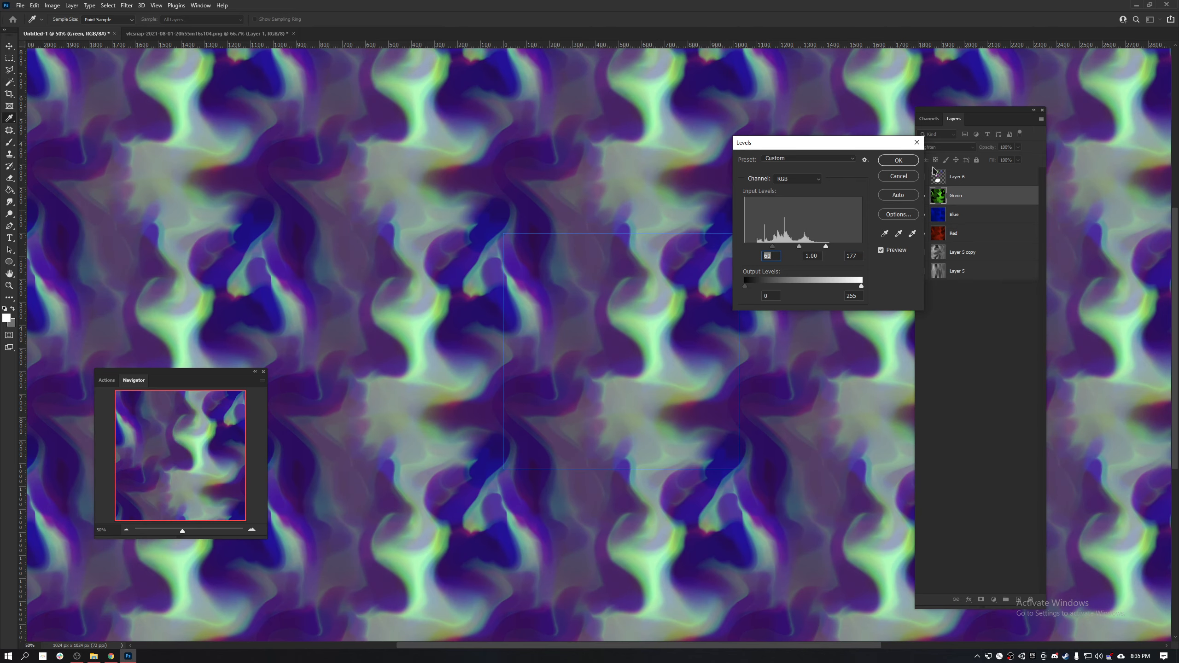
pyautogui.click(898, 160)
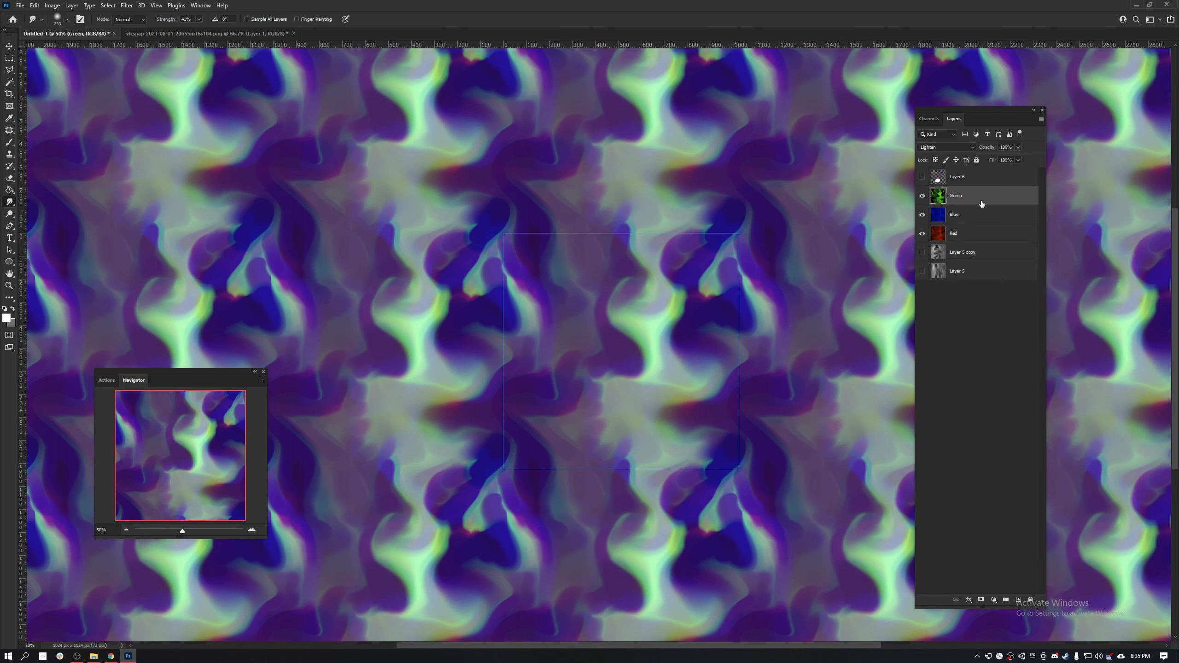
# - Apply the Minimum filter to the Green layer again with a radius slightly below 50.4 pixels, preserving Roundness
pyautogui.click(951, 216)
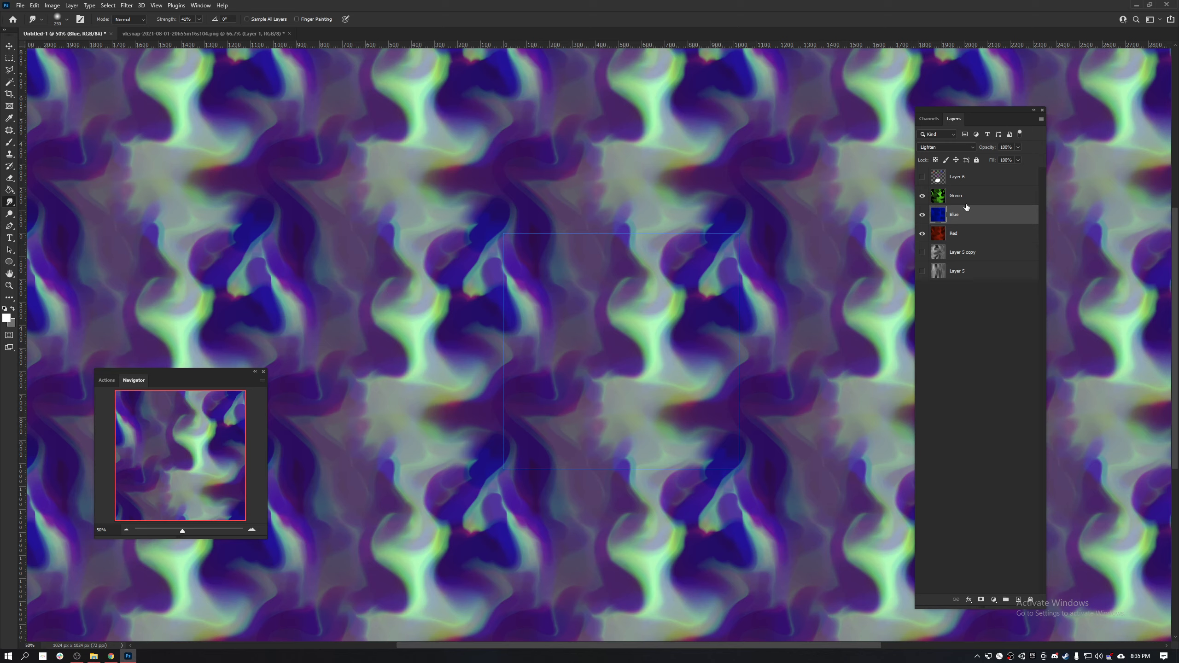
pyautogui.click(966, 202)
pyautogui.hotkey('ctrl', 'f')
pyautogui.write('mini')
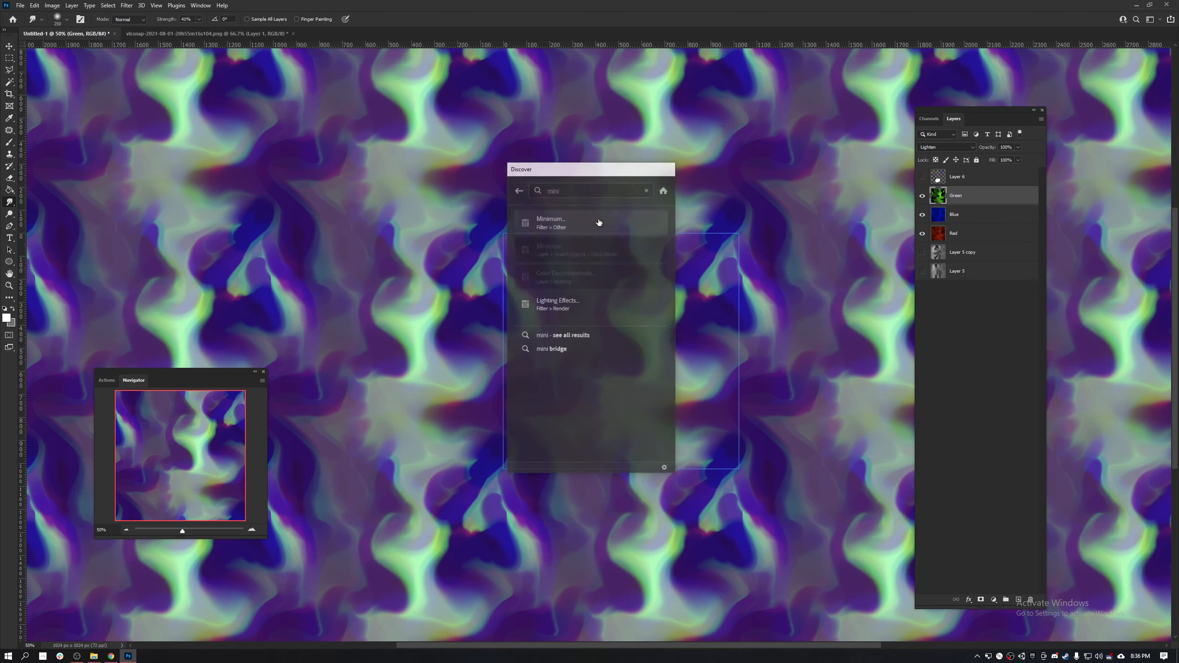
pyautogui.click(598, 222)
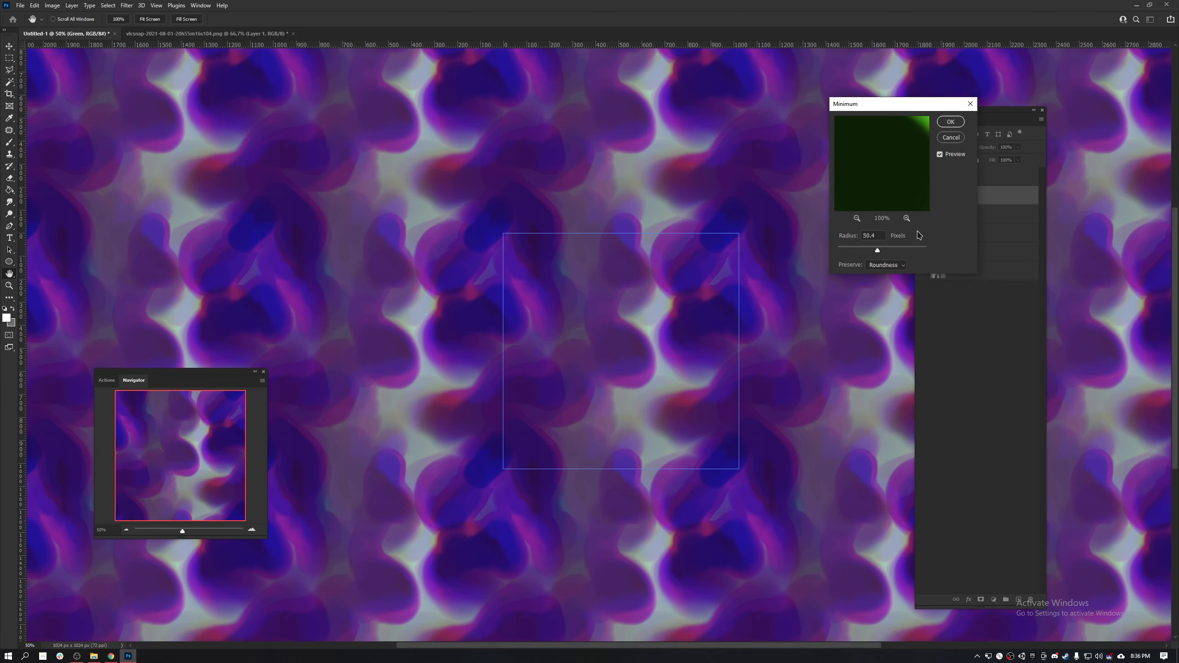
pyautogui.moveTo(877, 252)
pyautogui.mouseDown()
pyautogui.moveTo(861, 252)
pyautogui.moveTo(875, 252)
pyautogui.mouseUp()
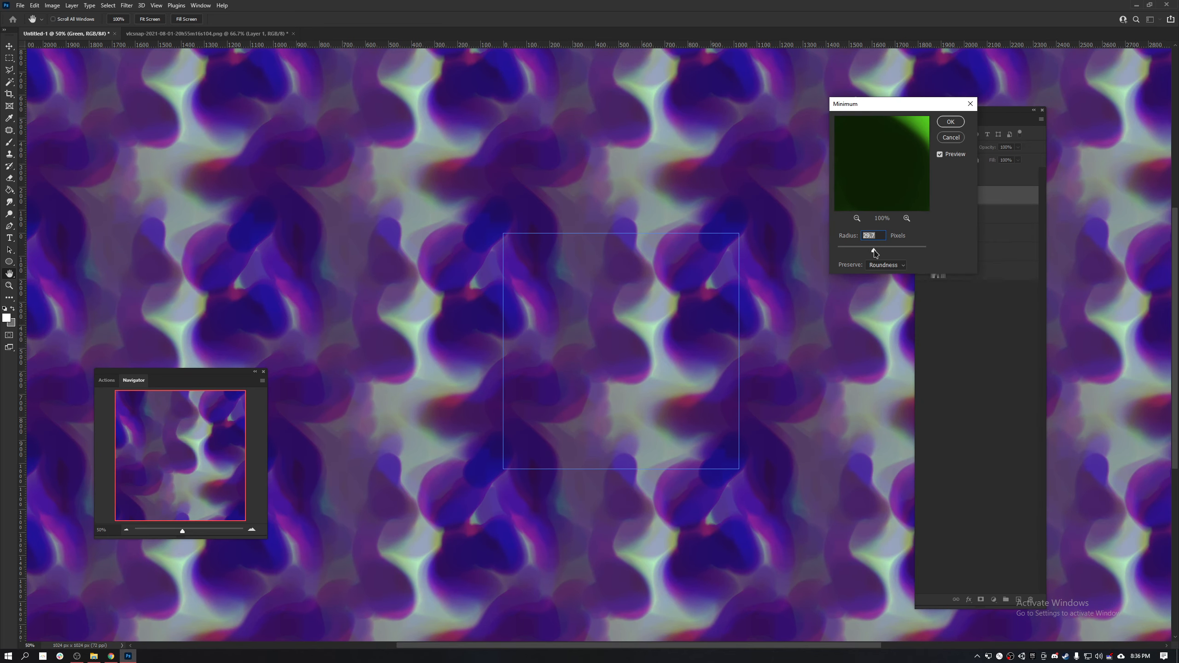
pyautogui.click(951, 122)
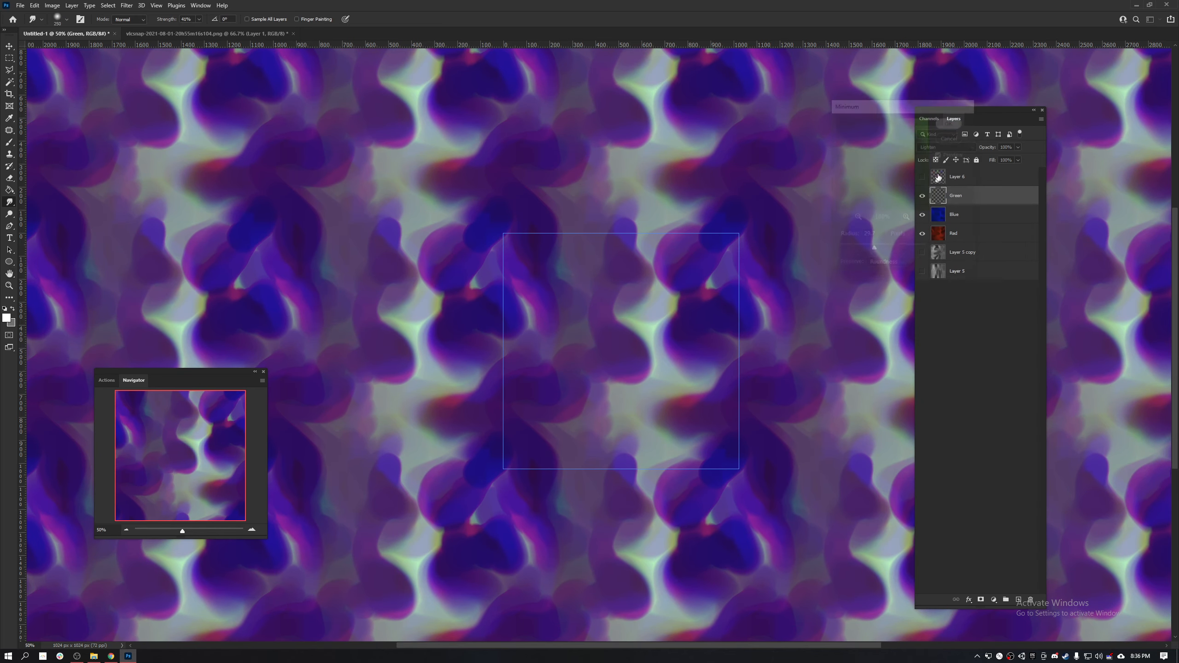
# - Examine how the noise pattern repeats across the tiled preview at smaller and larger scales
pyautogui.hotkey('ctrl', '-')
pyautogui.hotkey('ctrl', '-')
pyautogui.hotkey('ctrl', '-')
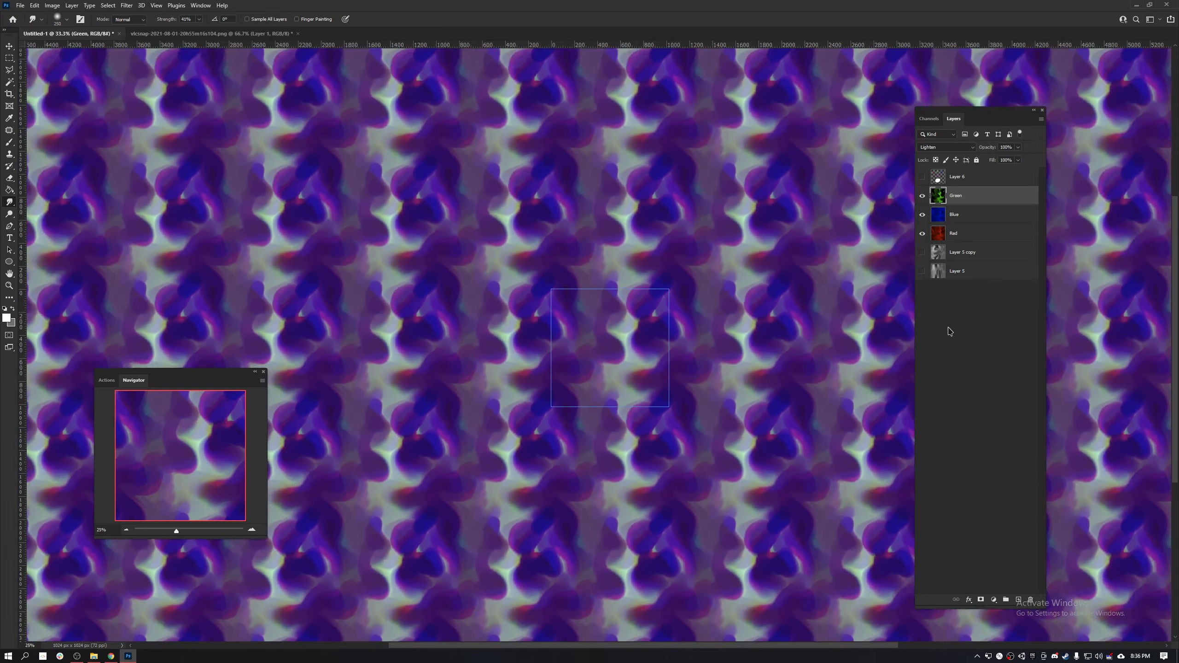
pyautogui.hotkey('ctrl', '+')
pyautogui.hotkey('ctrl', '+')
pyautogui.hotkey('ctrl', '+')
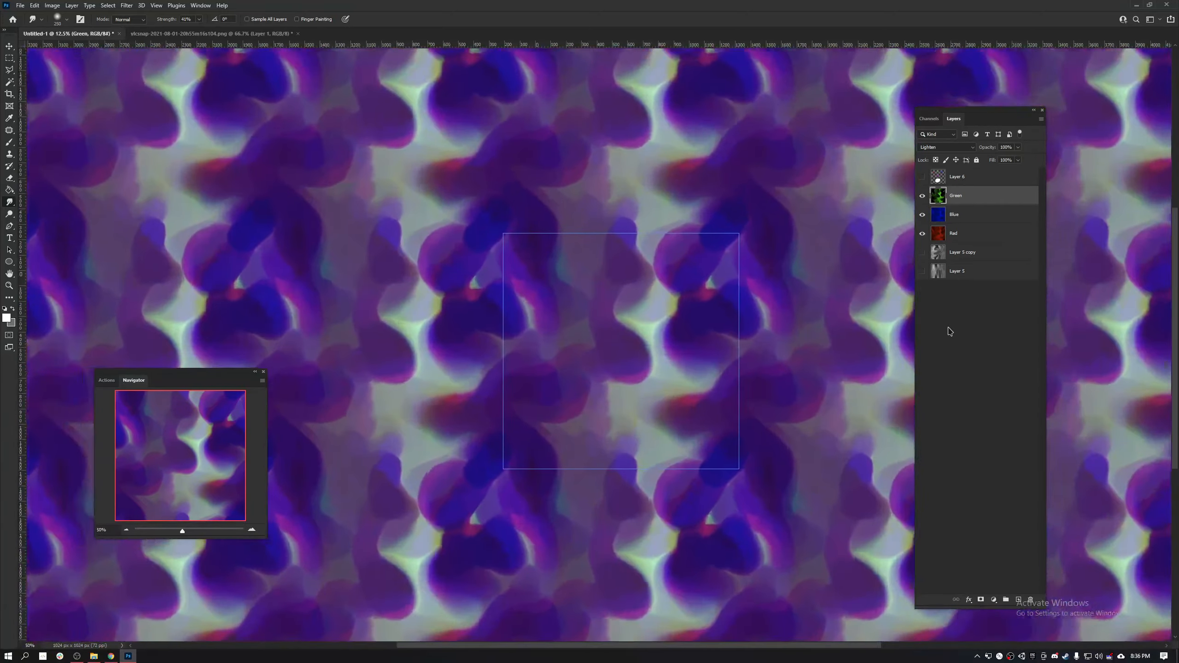
pyautogui.hotkey('ctrl', '+')
pyautogui.hotkey('ctrl', '-')
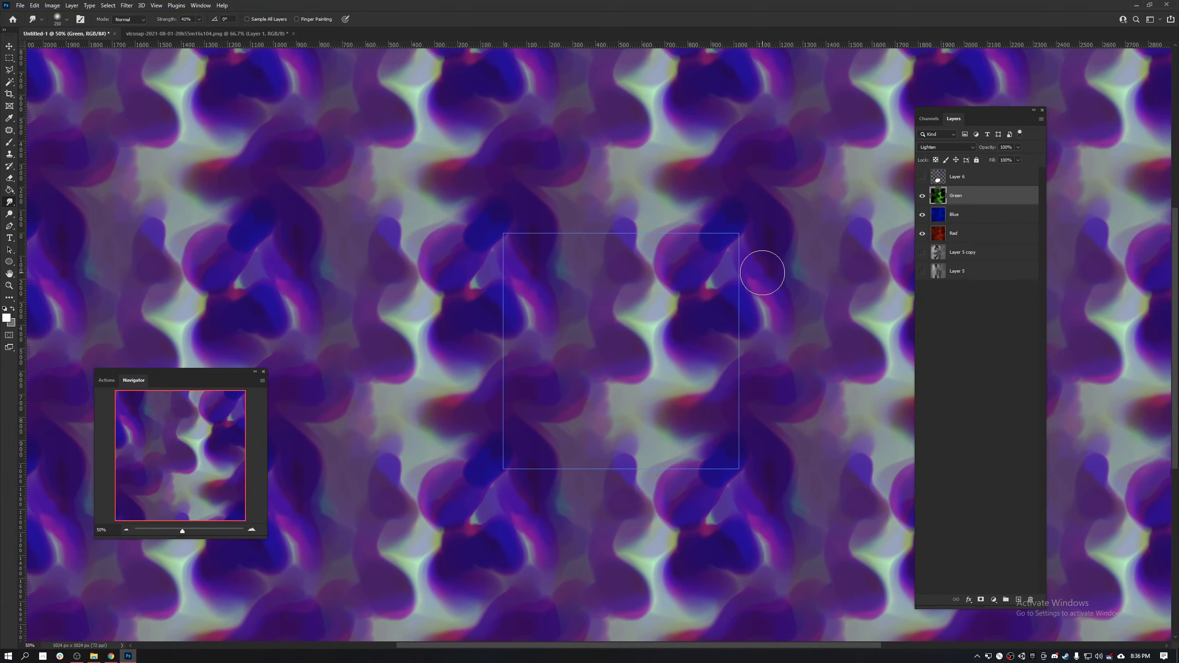
# - Smudge the Red layer across the tile, pushing red into the dark patches and around the light shape
pyautogui.click(991, 215)
pyautogui.click(965, 233)
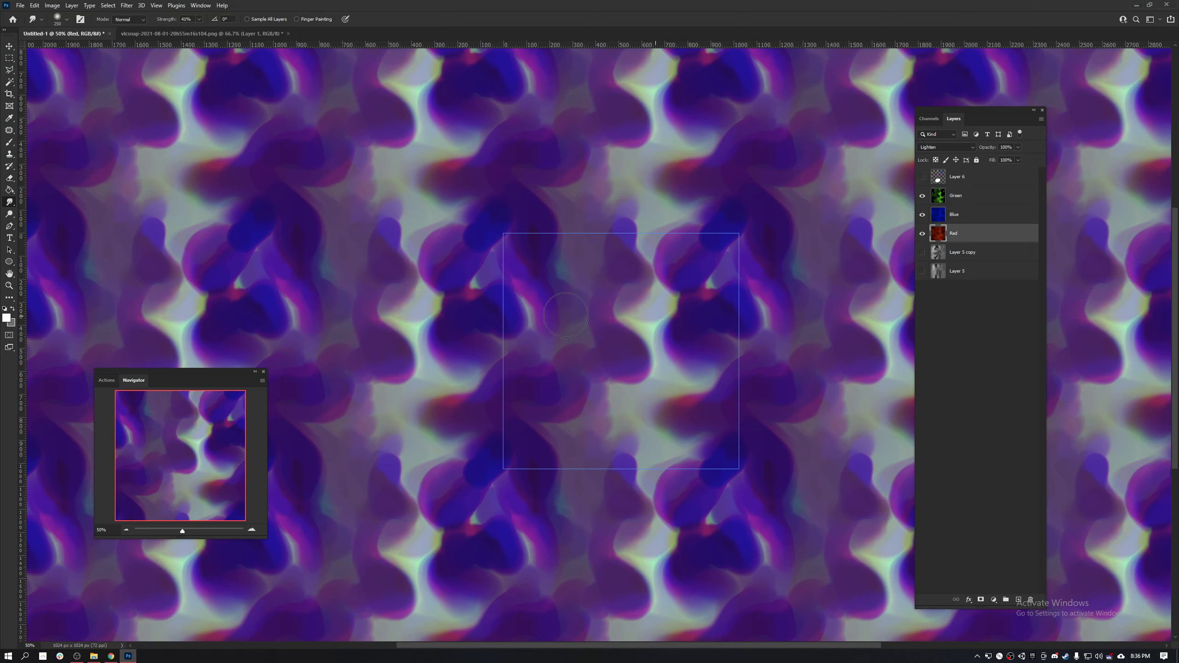
pyautogui.moveTo(531, 313); pyautogui.dragTo(596, 318)
pyautogui.moveTo(677, 330)
pyautogui.mouseDown()
pyautogui.moveTo(621, 335)
pyautogui.moveTo(569, 377)
pyautogui.moveTo(656, 357)
pyautogui.moveTo(582, 343)
pyautogui.moveTo(605, 366)
pyautogui.moveTo(599, 354)
pyautogui.moveTo(589, 422)
pyautogui.moveTo(609, 426)
pyautogui.moveTo(594, 407)
pyautogui.moveTo(591, 318)
pyautogui.moveTo(604, 263)
pyautogui.moveTo(598, 279)
pyautogui.moveTo(633, 264)
pyautogui.moveTo(592, 282)
pyautogui.moveTo(708, 278)
pyautogui.moveTo(696, 272)
pyautogui.moveTo(677, 278)
pyautogui.moveTo(657, 337)
pyautogui.moveTo(708, 372)
pyautogui.moveTo(671, 411)
pyautogui.moveTo(698, 435)
pyautogui.mouseUp()
pyautogui.moveTo(537, 437)
pyautogui.mouseDown()
pyautogui.moveTo(563, 437)
pyautogui.moveTo(541, 423)
pyautogui.moveTo(561, 420)
pyautogui.moveTo(551, 406)
pyautogui.moveTo(536, 413)
pyautogui.moveTo(534, 354)
pyautogui.moveTo(545, 328)
pyautogui.moveTo(574, 309)
pyautogui.moveTo(550, 299)
pyautogui.moveTo(559, 253)
pyautogui.moveTo(555, 372)
pyautogui.mouseUp()
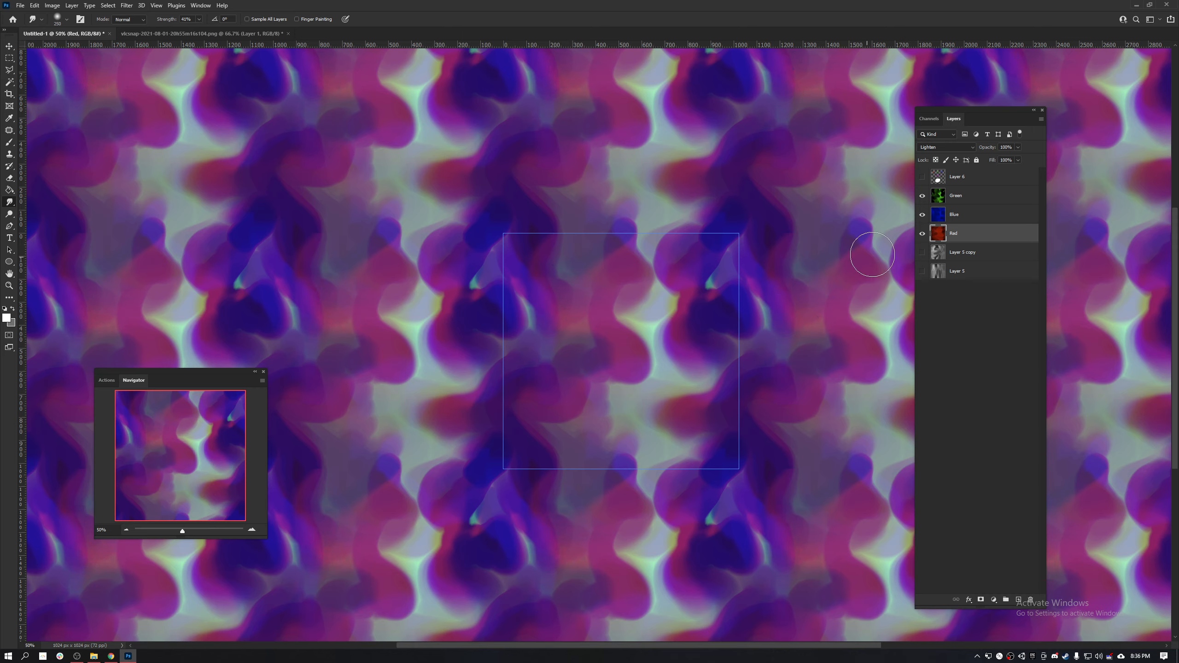
# - Smudge the Green layer along the edges of the light shape in the middle of the tile
pyautogui.click(975, 221)
pyautogui.click(970, 196)
pyautogui.moveTo(611, 321)
pyautogui.mouseDown()
pyautogui.moveTo(635, 316)
pyautogui.moveTo(616, 317)
pyautogui.moveTo(652, 337)
pyautogui.moveTo(636, 351)
pyautogui.moveTo(676, 358)
pyautogui.mouseUp()
pyautogui.moveTo(659, 275); pyautogui.dragTo(640, 276)
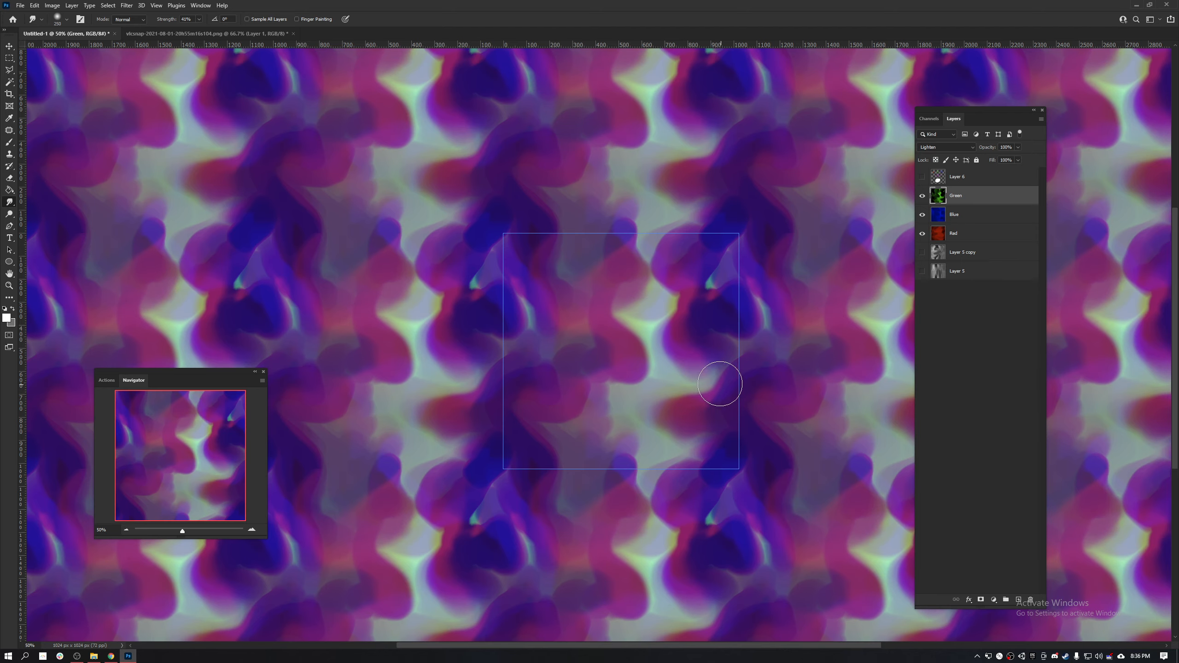